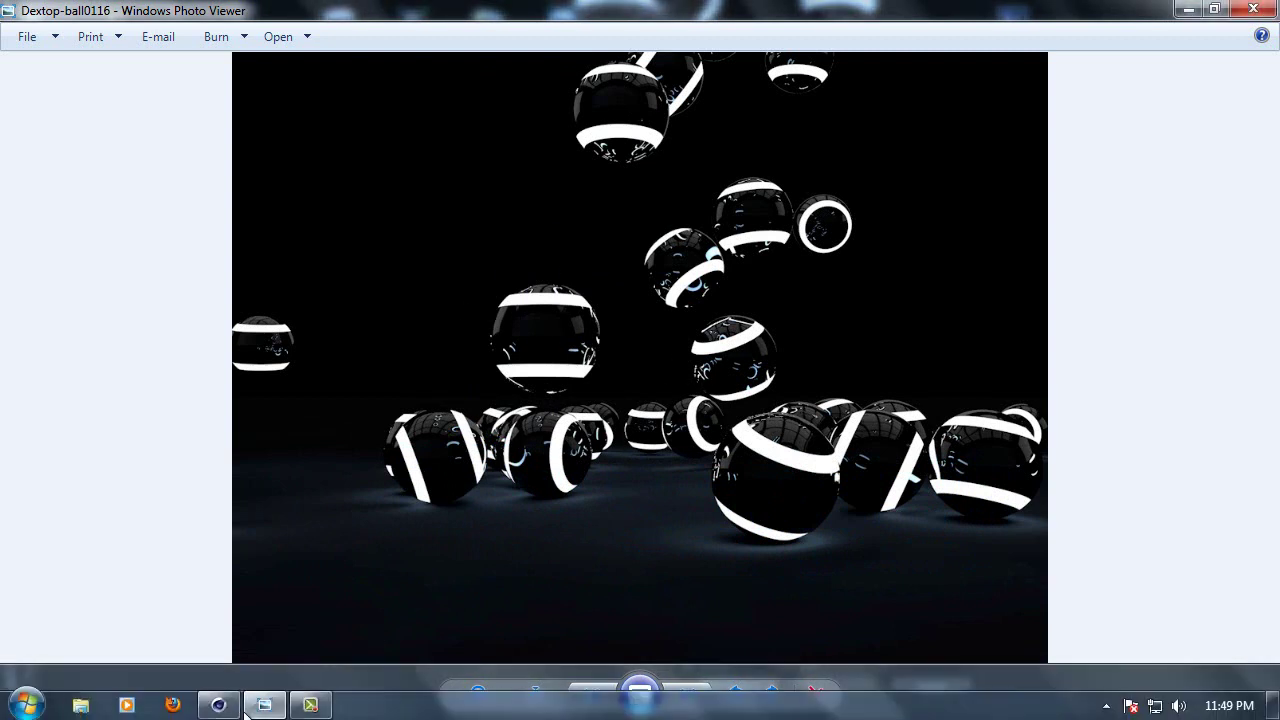
Step: Bring the Cinema 4D window with the empty Untitled 1 scene to the front
{"action": "left_click", "coordinate": [218, 705]}
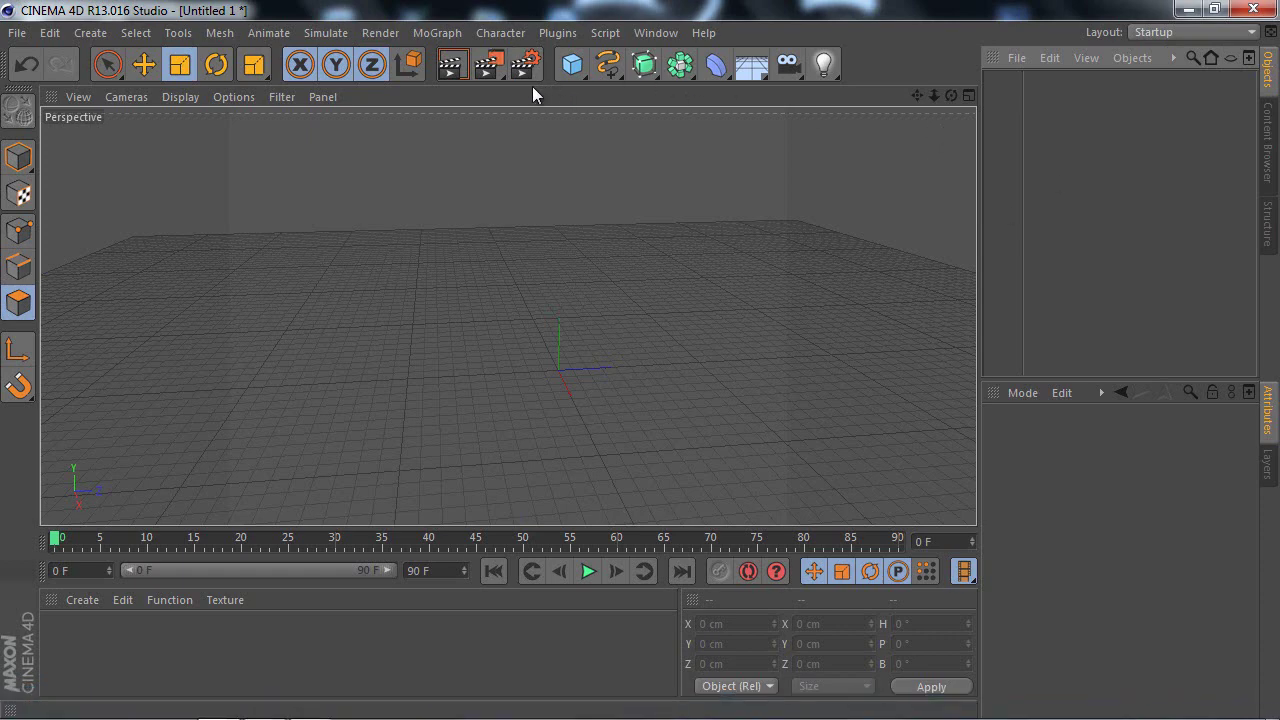
Step: Add a cube to the scene and scale it up much larger
{"action": "left_click_drag", "start_coordinate": [933, 95], "coordinate": [653, 360]}
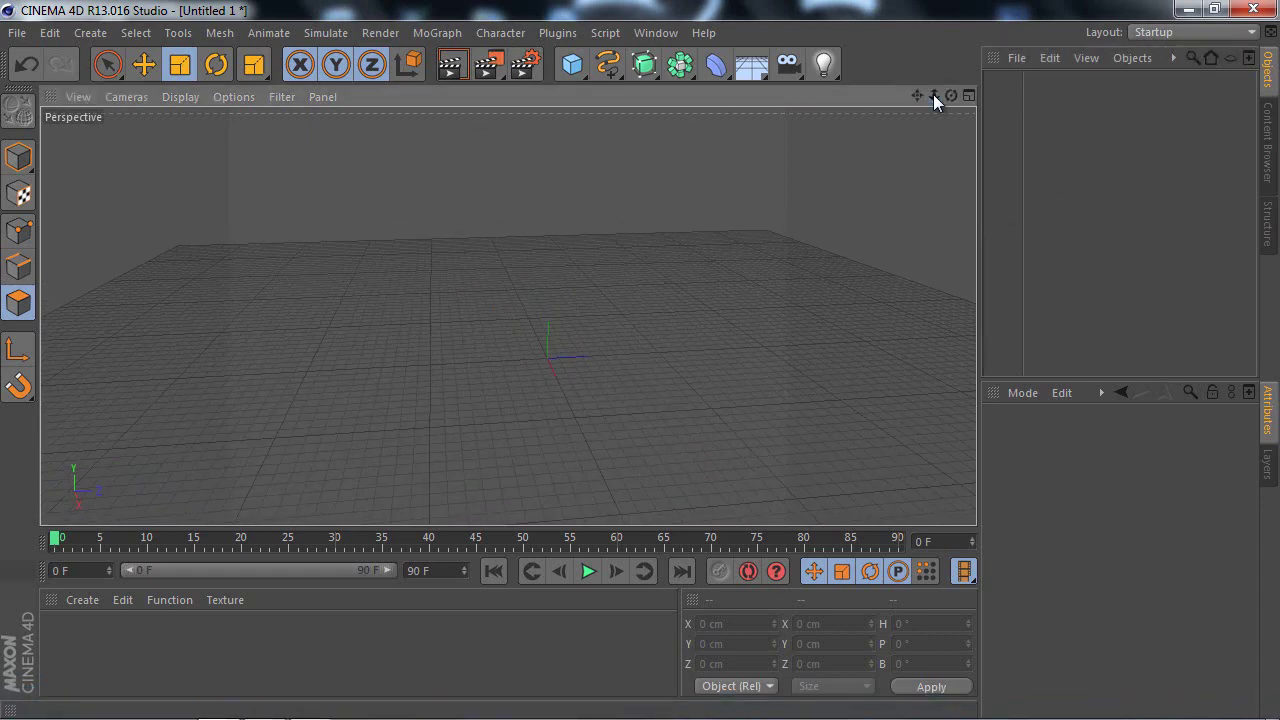
{"action": "left_click_drag", "start_coordinate": [933, 95], "coordinate": [640, 360]}
{"action": "left_click_drag", "start_coordinate": [950, 96], "coordinate": [603, 120]}
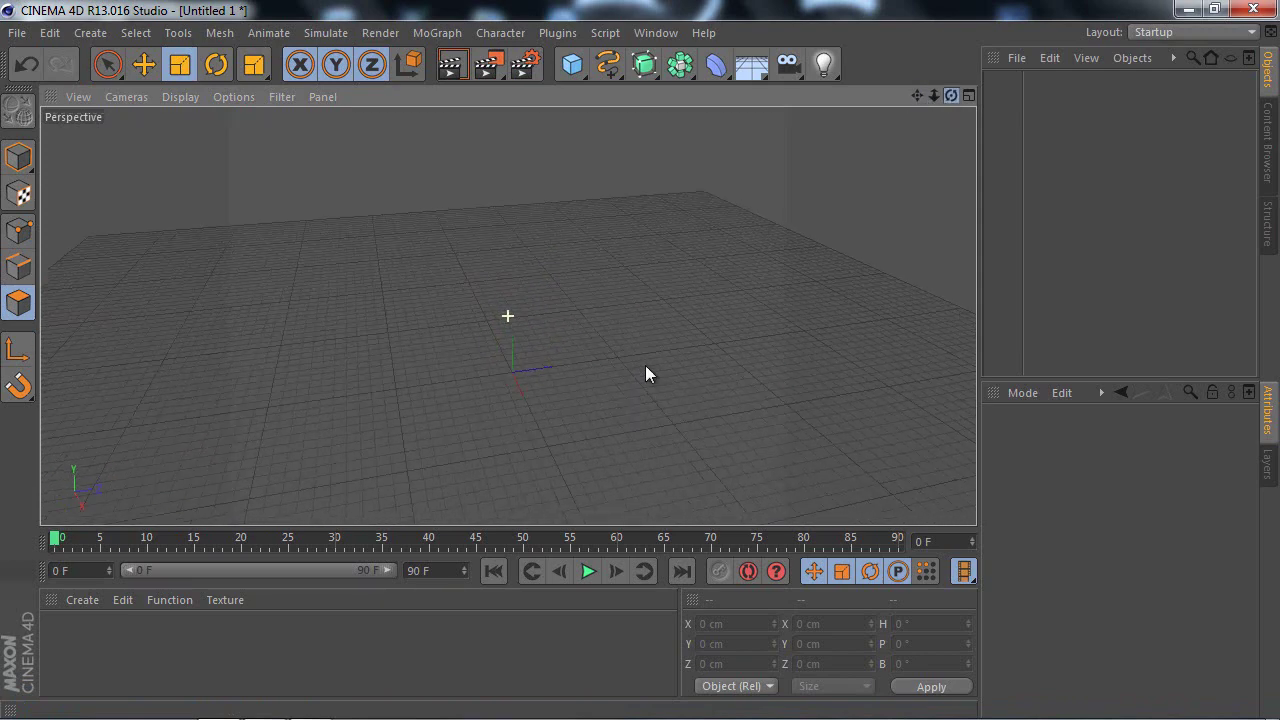
{"action": "left_click", "coordinate": [572, 64]}
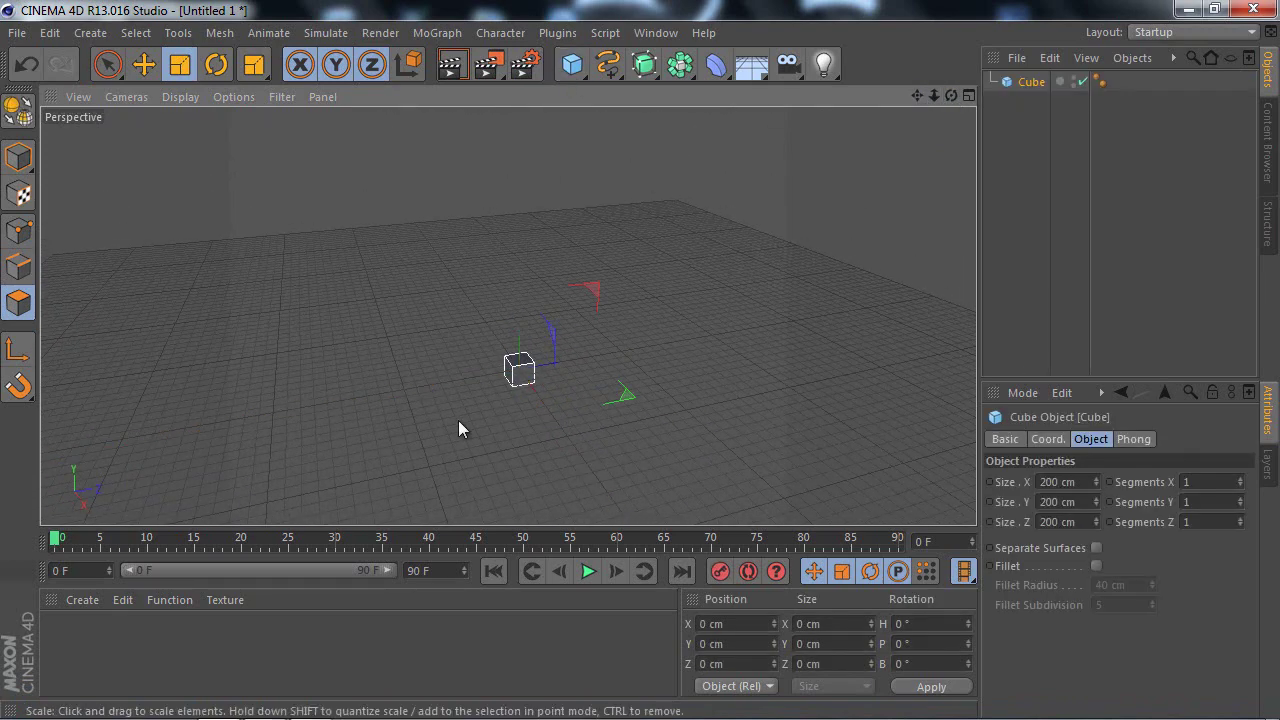
{"action": "left_click", "coordinate": [150, 68]}
{"action": "left_click", "coordinate": [180, 64]}
{"action": "mouse_move", "coordinate": [543, 371]}
{"action": "left_mouse_down"}
{"action": "mouse_move", "coordinate": [640, 368]}
{"action": "mouse_move", "coordinate": [620, 362]}
{"action": "left_mouse_up"}
{"action": "scroll", "coordinate": [258, 344], "scroll_direction": "down", "scroll_amount": 2}
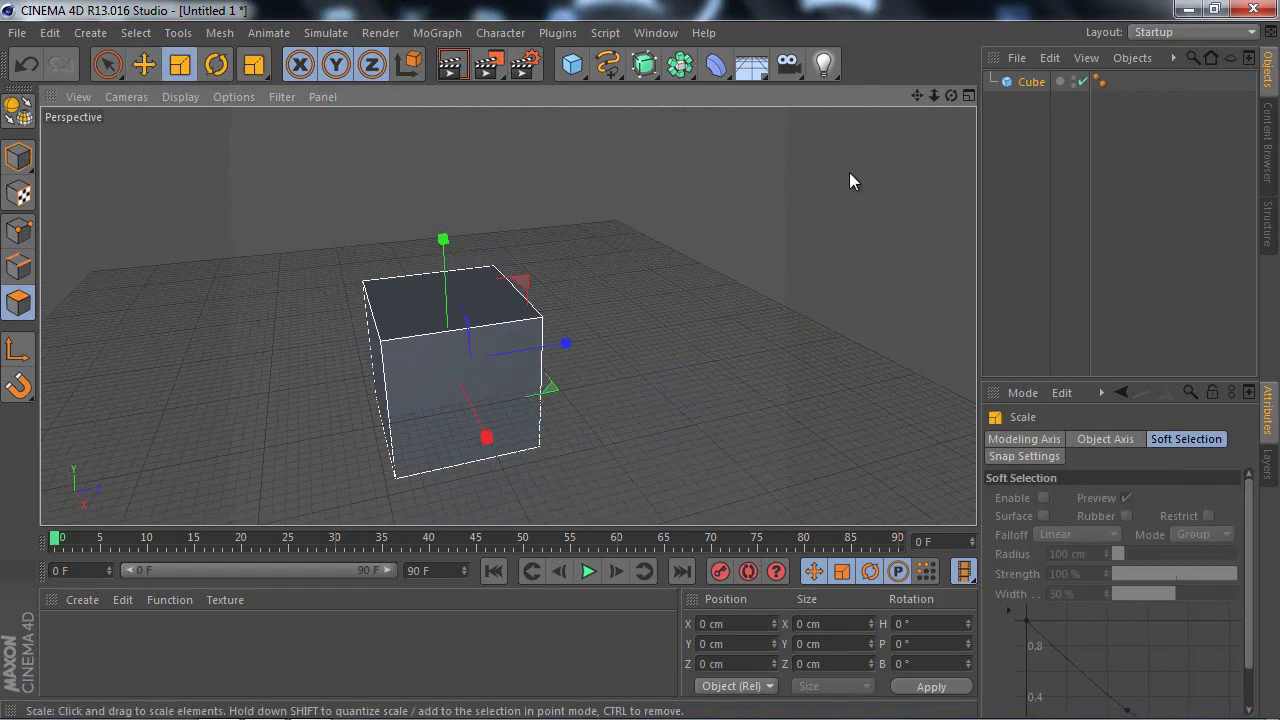
Step: Stretch the cube to 3789.811 cm along Z and give it 6 X and Y segments
{"action": "left_click", "coordinate": [1006, 88]}
{"action": "key", "text": "o"}
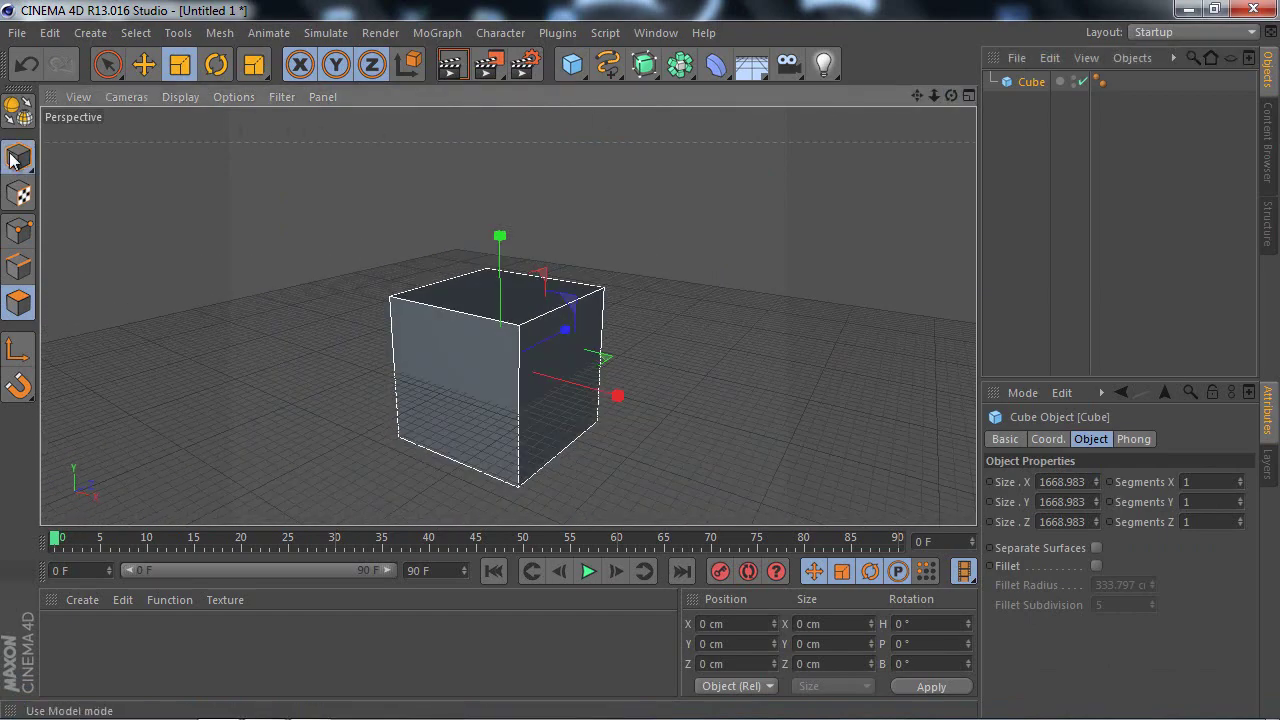
{"action": "left_click", "coordinate": [18, 157]}
{"action": "left_click_drag", "start_coordinate": [617, 323], "coordinate": [590, 326]}
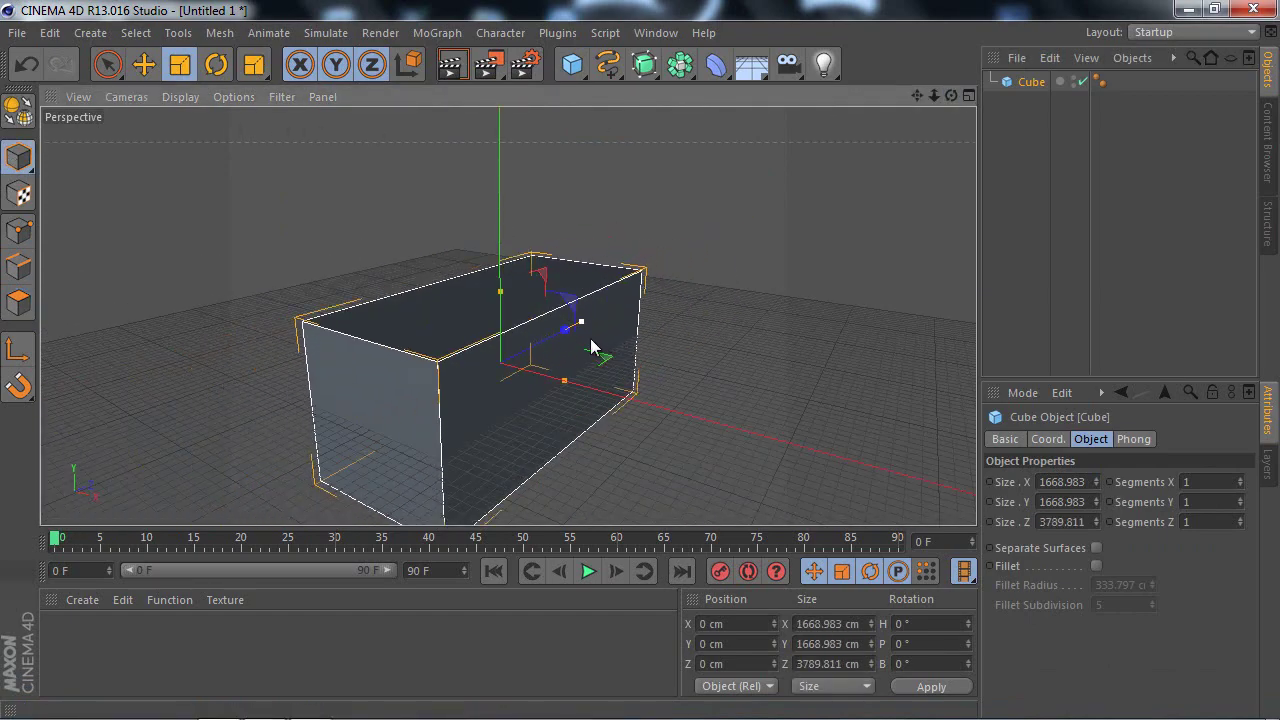
{"action": "mouse_move", "coordinate": [934, 95]}
{"action": "left_mouse_down"}
{"action": "mouse_move", "coordinate": [642, 369]}
{"action": "mouse_move", "coordinate": [922, 99]}
{"action": "left_mouse_up"}
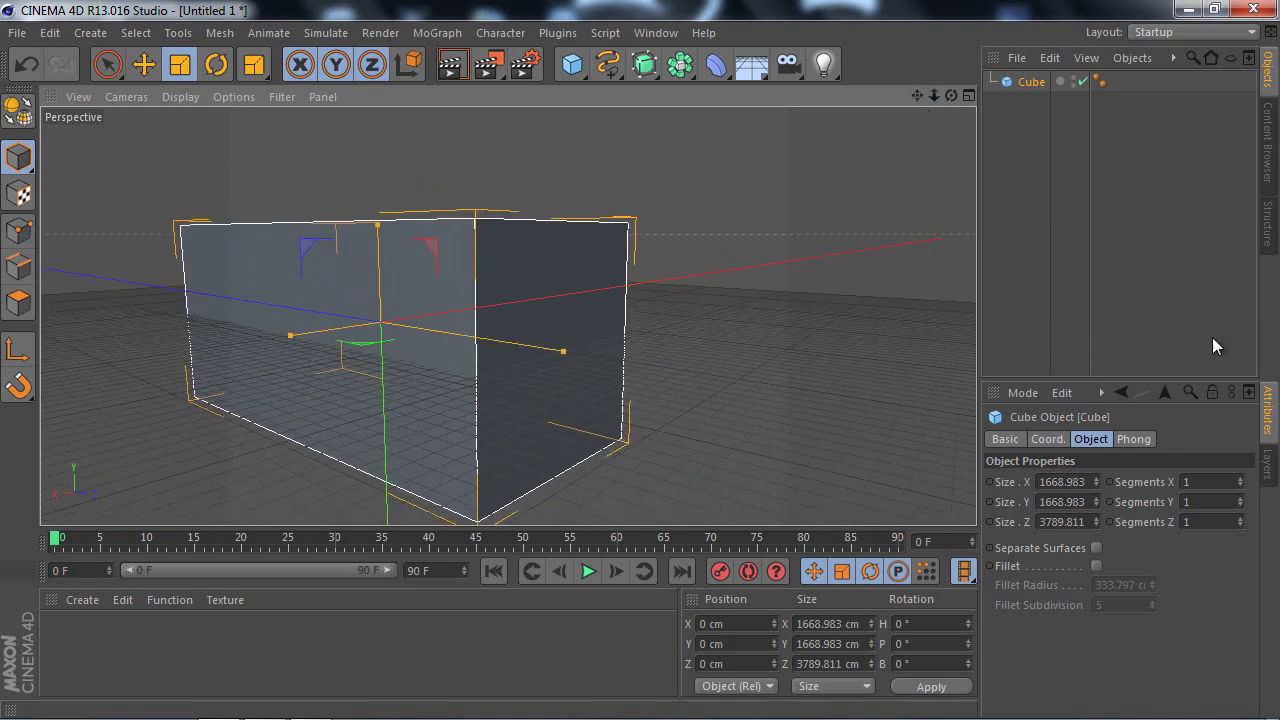
{"action": "mouse_move", "coordinate": [1245, 482]}
{"action": "left_mouse_down"}
{"action": "mouse_move", "coordinate": [1245, 520]}
{"action": "mouse_move", "coordinate": [1246, 503]}
{"action": "left_mouse_up"}
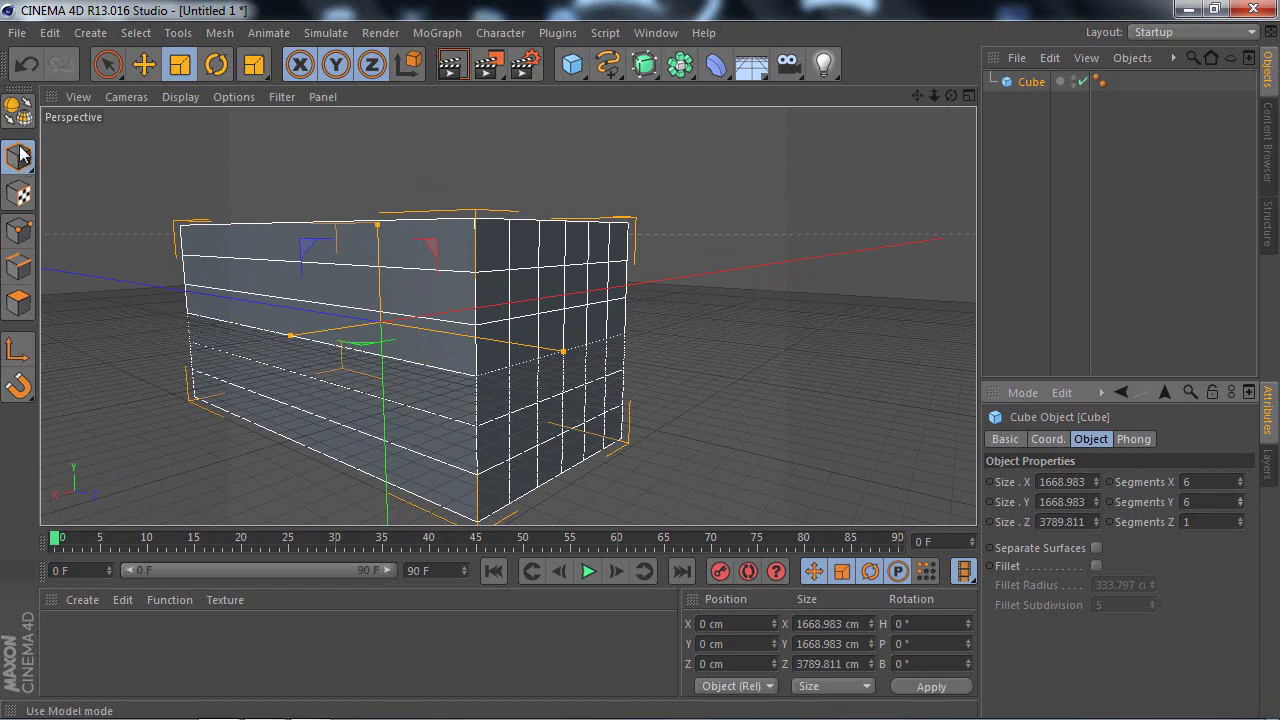
Step: Make the cube editable and delete a block of end-face polygons to open a rectangular hole
{"action": "left_click", "coordinate": [18, 108]}
{"action": "left_click", "coordinate": [18, 303]}
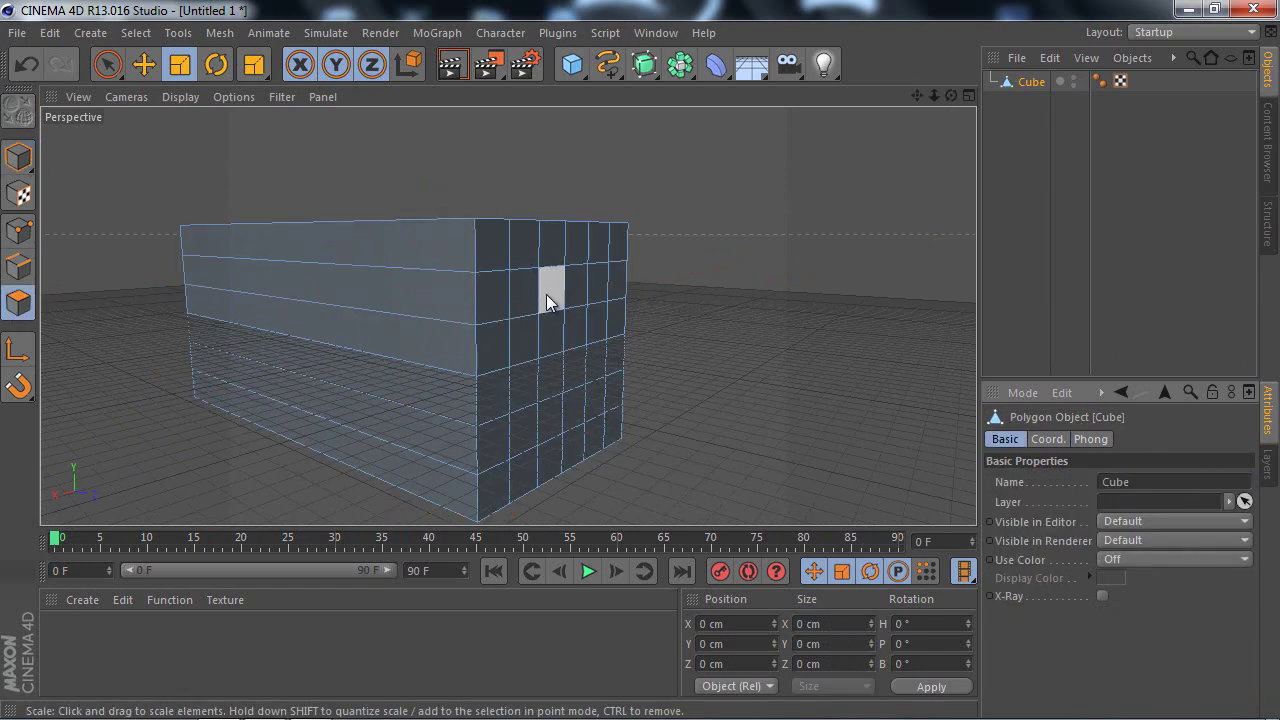
{"action": "left_click", "coordinate": [541, 296]}
{"action": "left_click", "coordinate": [552, 290], "text": "shift"}
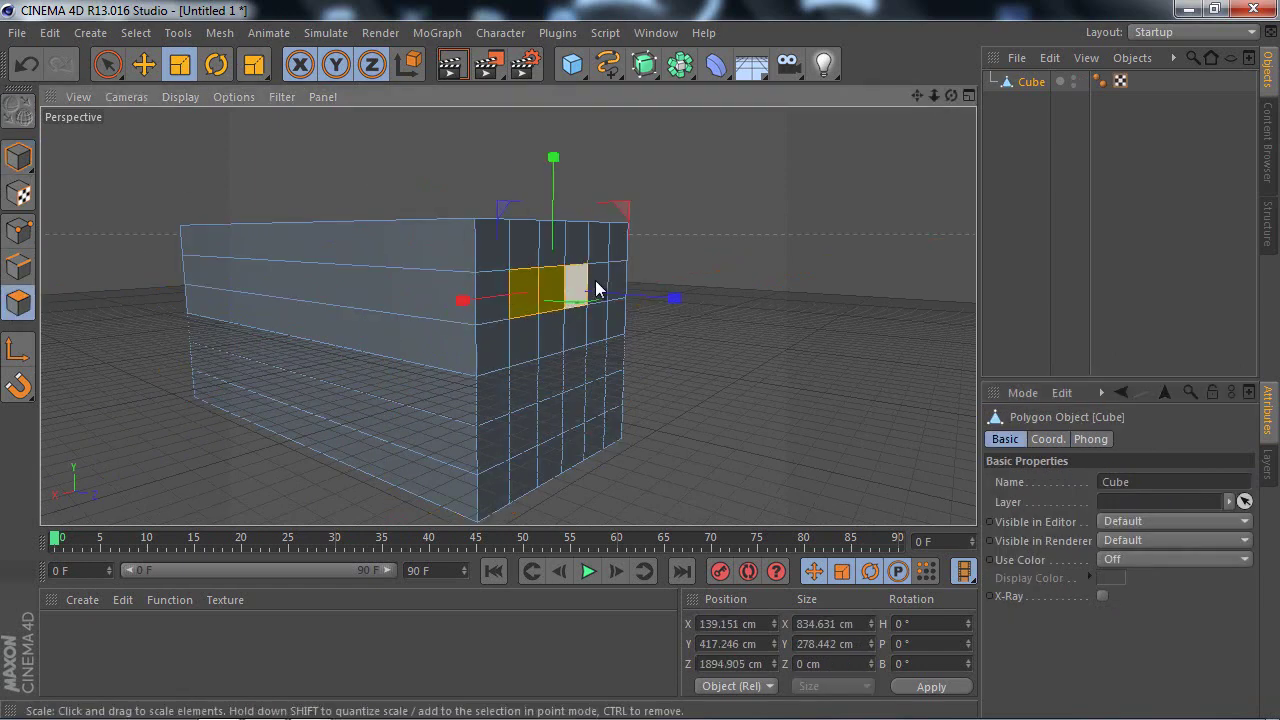
{"action": "left_click", "coordinate": [576, 288], "text": "shift"}
{"action": "left_click", "coordinate": [598, 286], "text": "shift"}
{"action": "left_click", "coordinate": [600, 332], "text": "shift"}
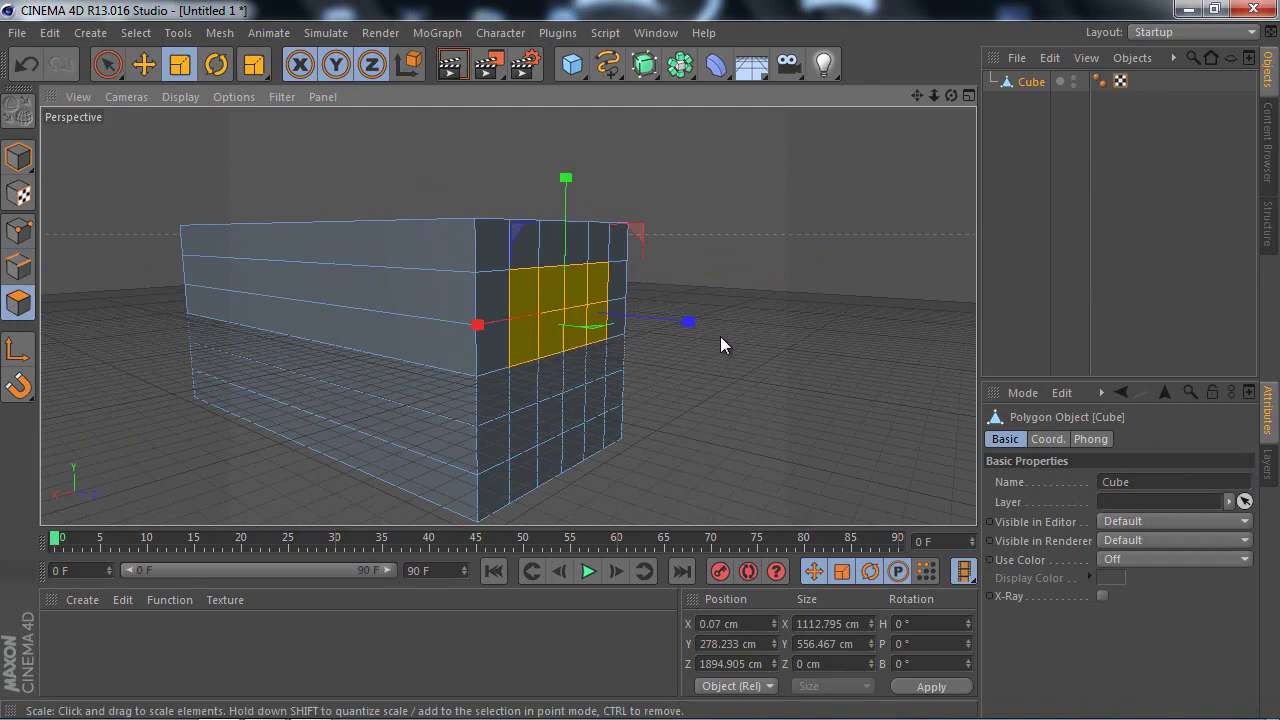
{"action": "mouse_move", "coordinate": [951, 95]}
{"action": "left_mouse_down"}
{"action": "mouse_move", "coordinate": [632, 360]}
{"action": "mouse_move", "coordinate": [653, 374]}
{"action": "mouse_move", "coordinate": [650, 353]}
{"action": "left_mouse_up"}
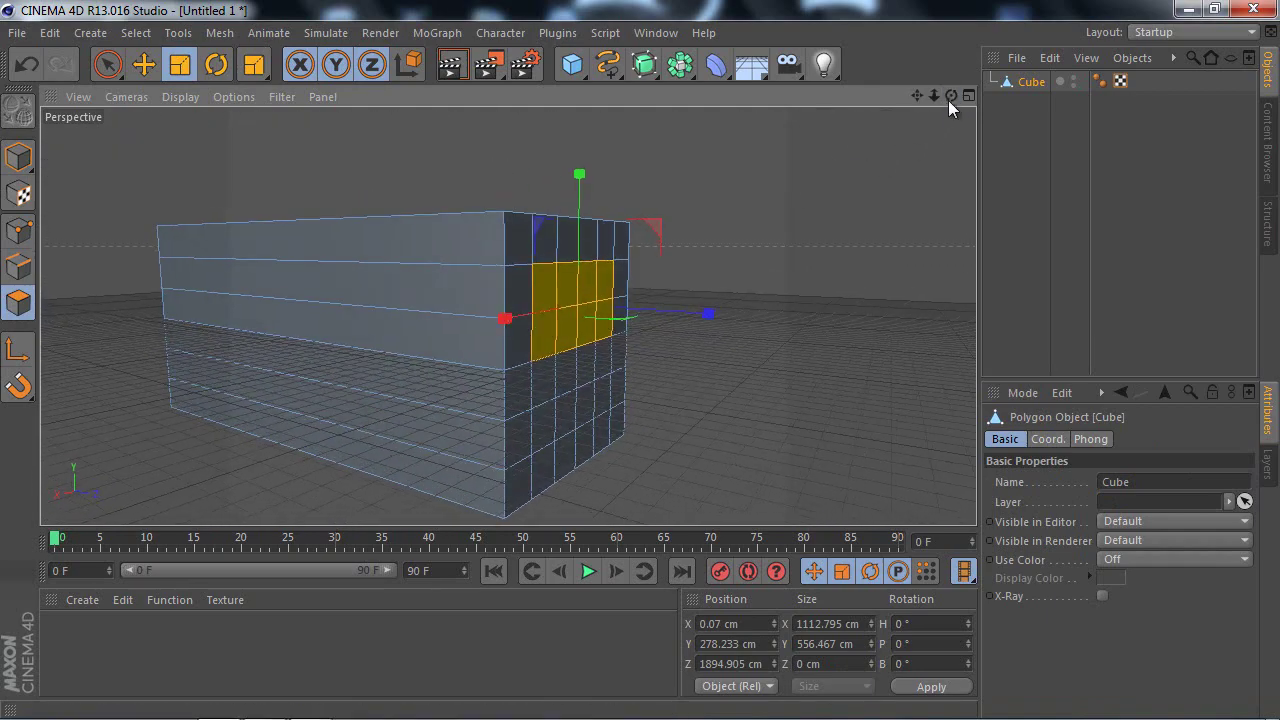
{"action": "key", "text": "Delete"}
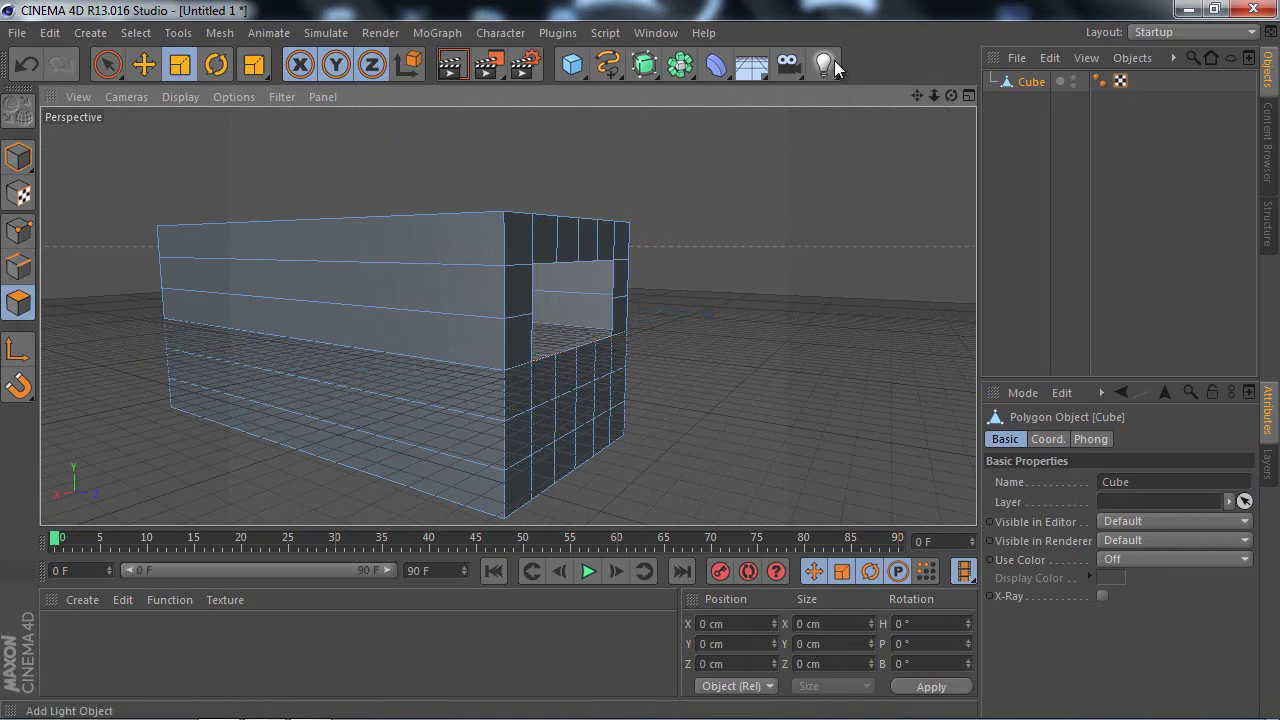
Step: Add a light and position it up inside the box
{"action": "left_click", "coordinate": [824, 63]}
{"action": "key", "text": "e"}
{"action": "left_click_drag", "start_coordinate": [478, 335], "coordinate": [775, 356]}
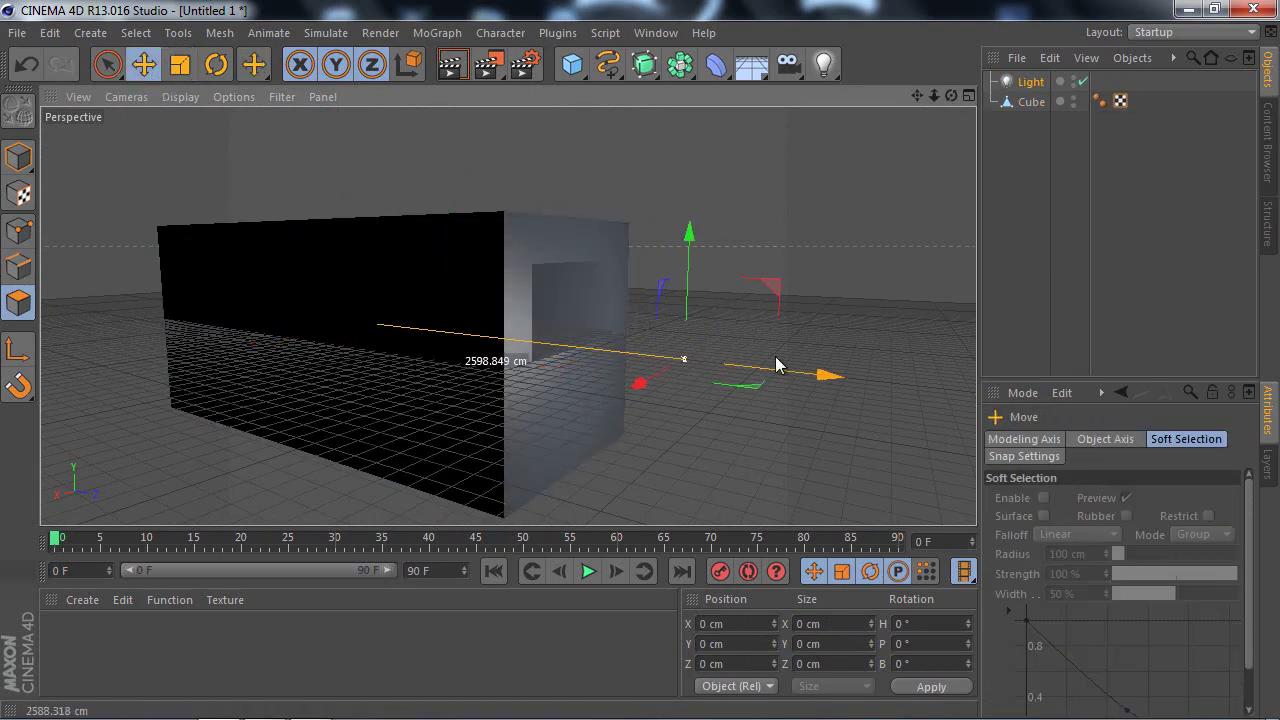
{"action": "left_click_drag", "start_coordinate": [686, 290], "coordinate": [685, 263]}
{"action": "left_click_drag", "start_coordinate": [814, 343], "coordinate": [757, 337]}
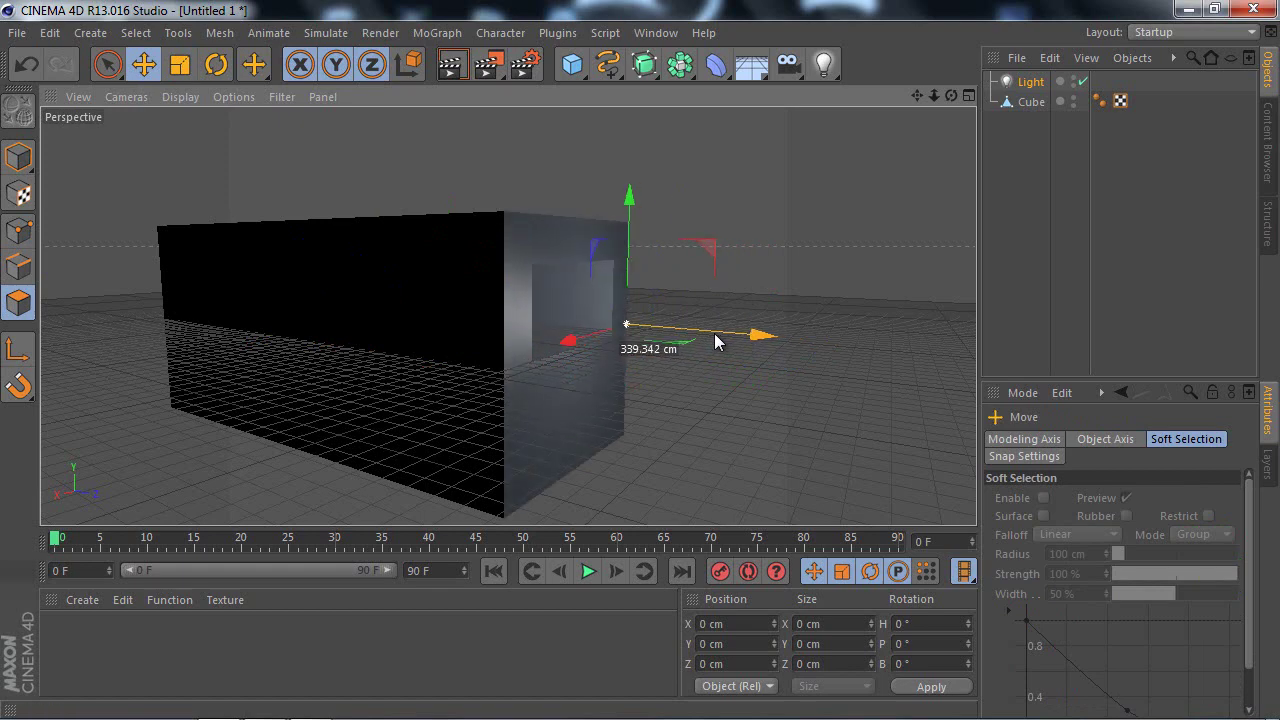
{"action": "left_click_drag", "start_coordinate": [631, 263], "coordinate": [631, 234]}
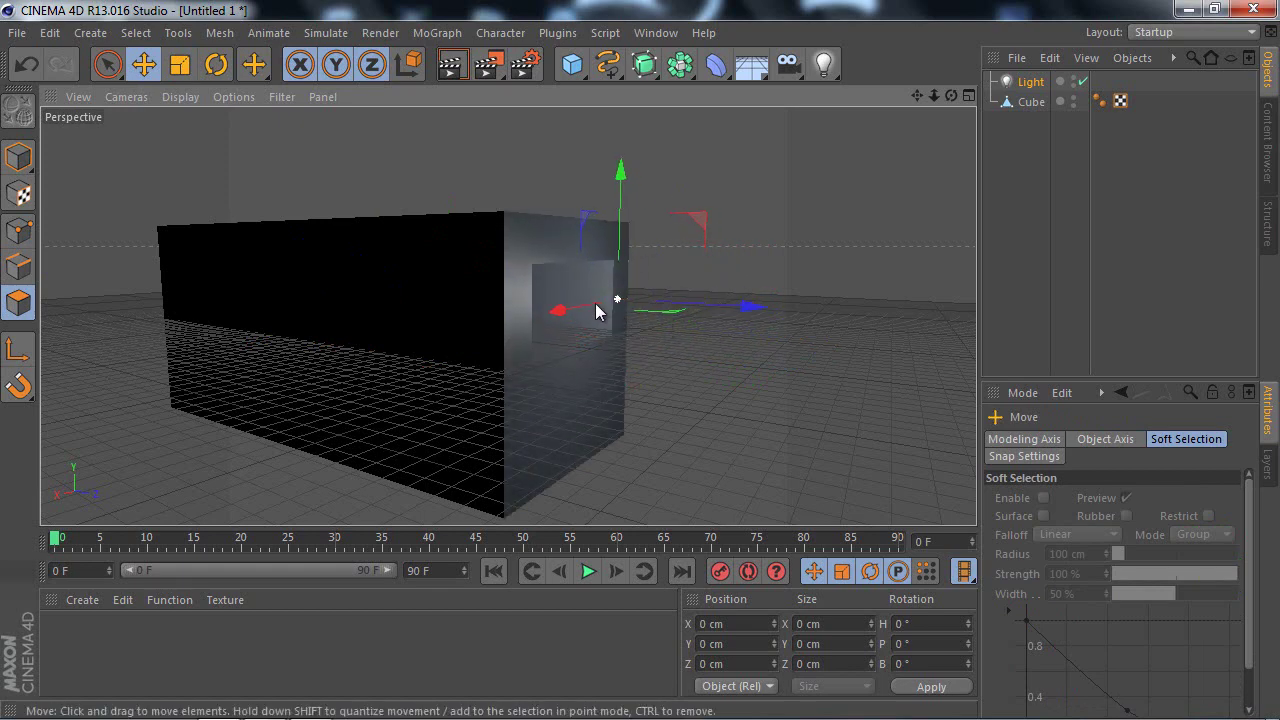
{"action": "mouse_move", "coordinate": [626, 300]}
{"action": "left_mouse_down"}
{"action": "mouse_move", "coordinate": [465, 305]}
{"action": "mouse_move", "coordinate": [488, 303]}
{"action": "left_mouse_up"}
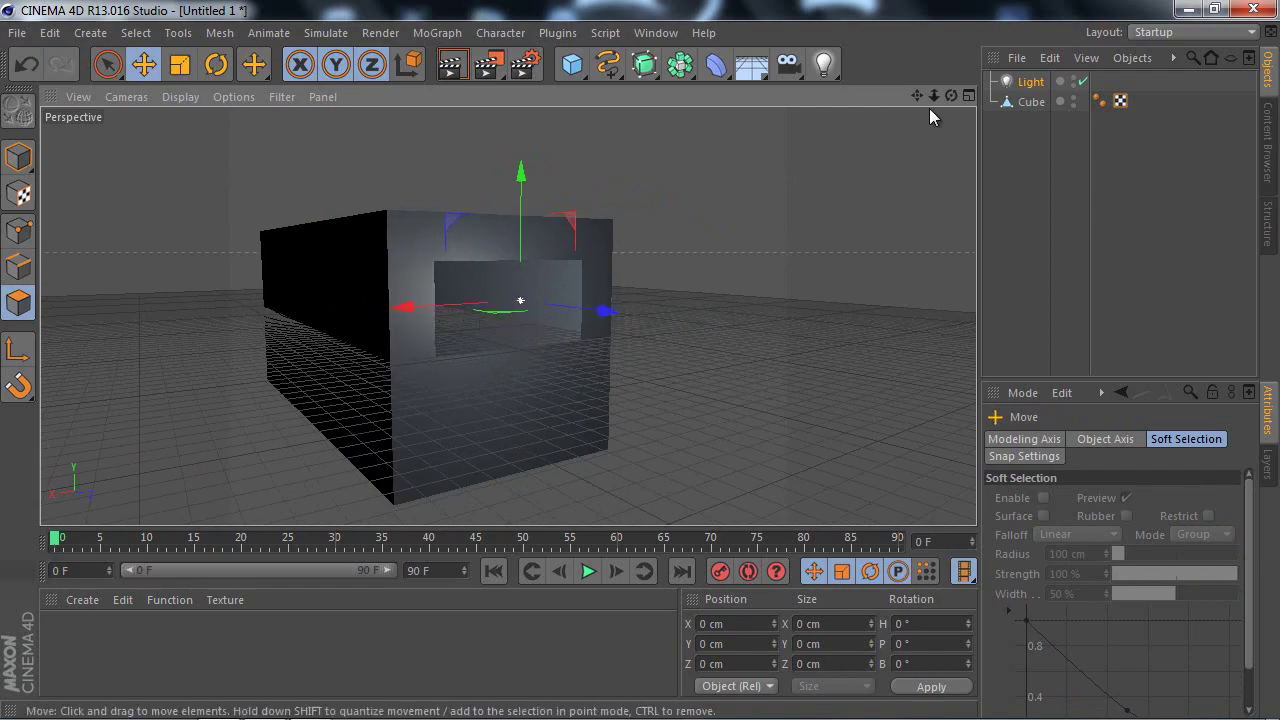
Step: Move the view inside the box facing the wall and render it
{"action": "left_click_drag", "start_coordinate": [934, 96], "coordinate": [645, 368]}
{"action": "mouse_move", "coordinate": [957, 98]}
{"action": "left_mouse_down"}
{"action": "mouse_move", "coordinate": [648, 367]}
{"action": "mouse_move", "coordinate": [913, 95]}
{"action": "mouse_move", "coordinate": [628, 365]}
{"action": "mouse_move", "coordinate": [641, 370]}
{"action": "mouse_move", "coordinate": [927, 96]}
{"action": "mouse_move", "coordinate": [639, 357]}
{"action": "left_mouse_up"}
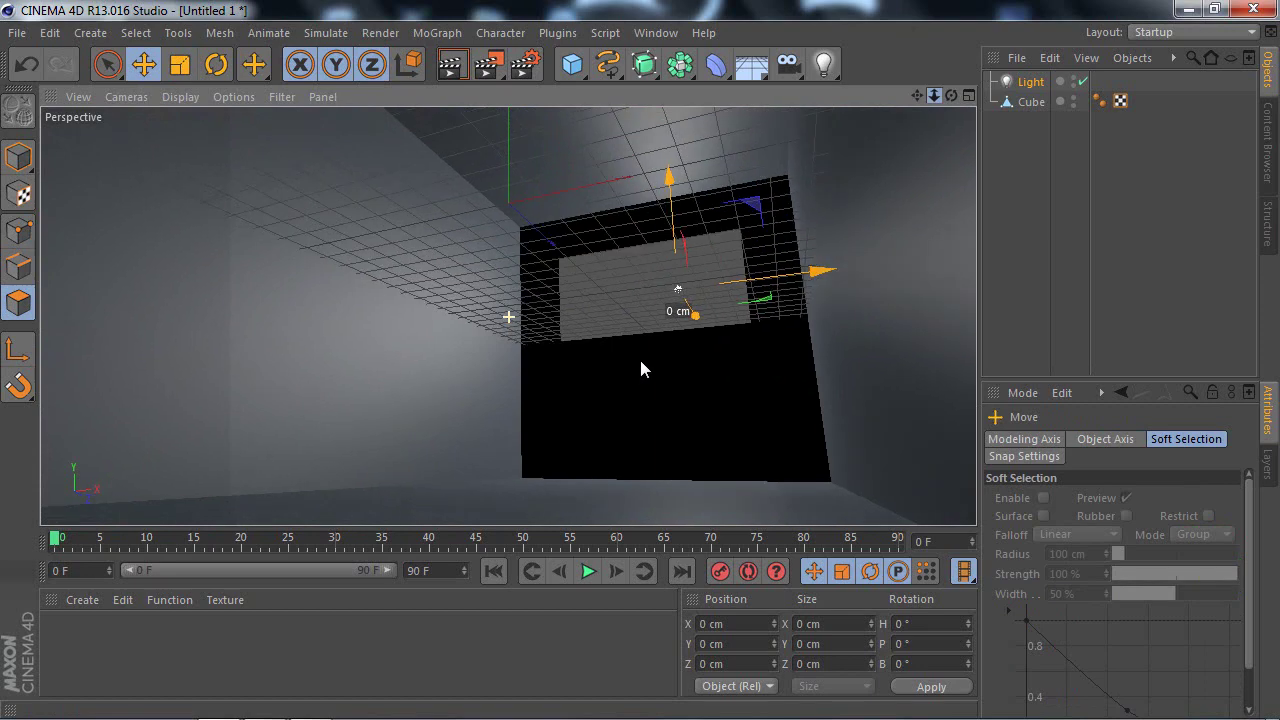
{"action": "left_click", "coordinate": [452, 64]}
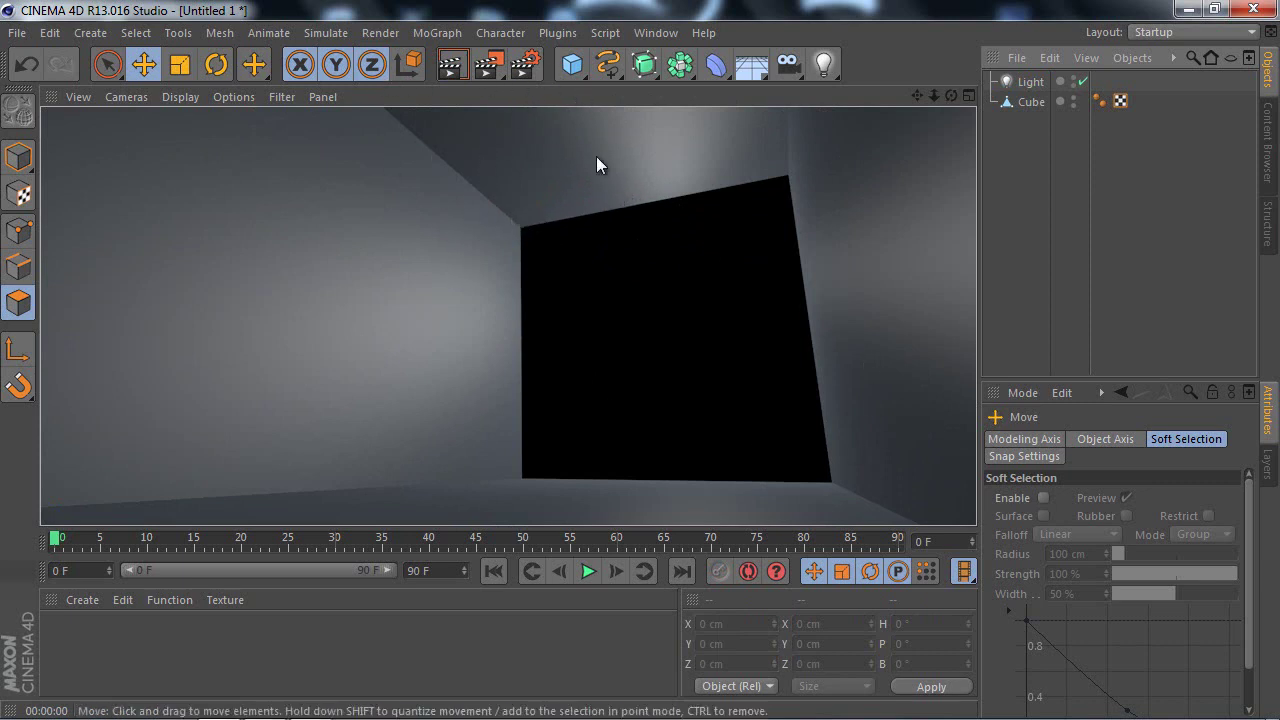
Step: Add Ambient Occlusion and Global Illumination effects in Render Settings, then disable Ambient Occlusion
{"action": "left_click", "coordinate": [515, 66]}
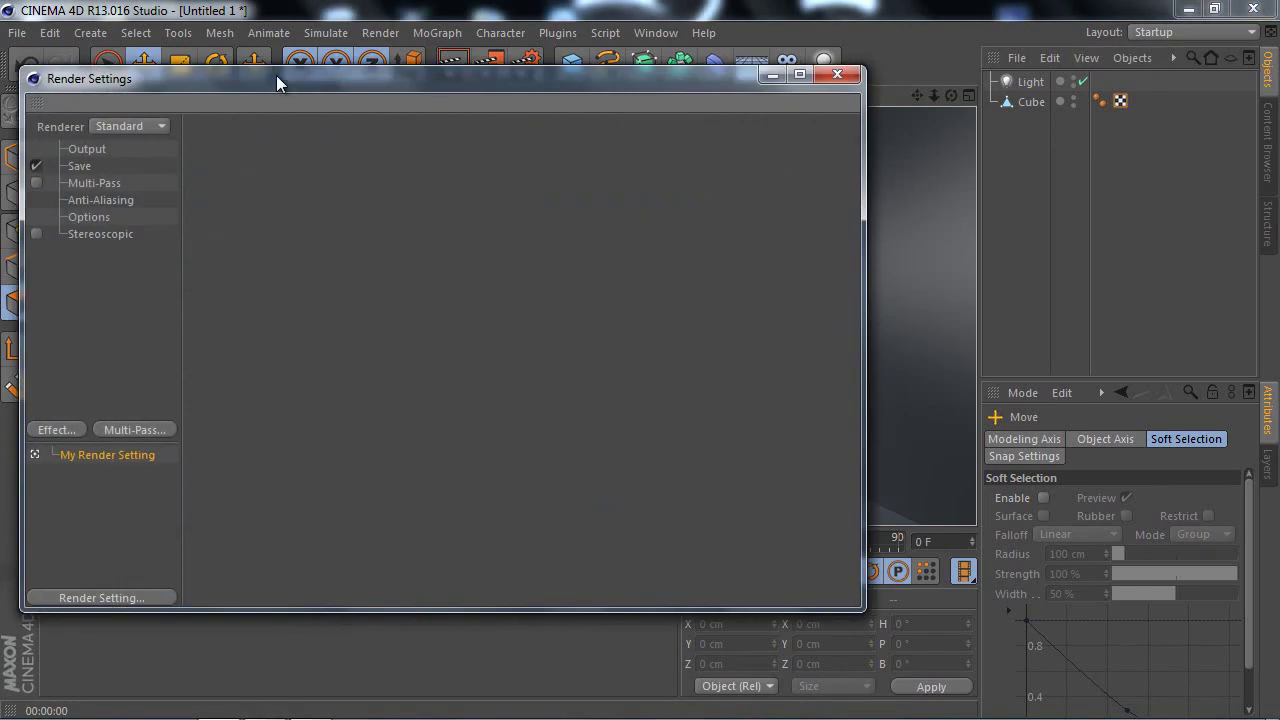
{"action": "left_click_drag", "start_coordinate": [476, 111], "coordinate": [560, 41]}
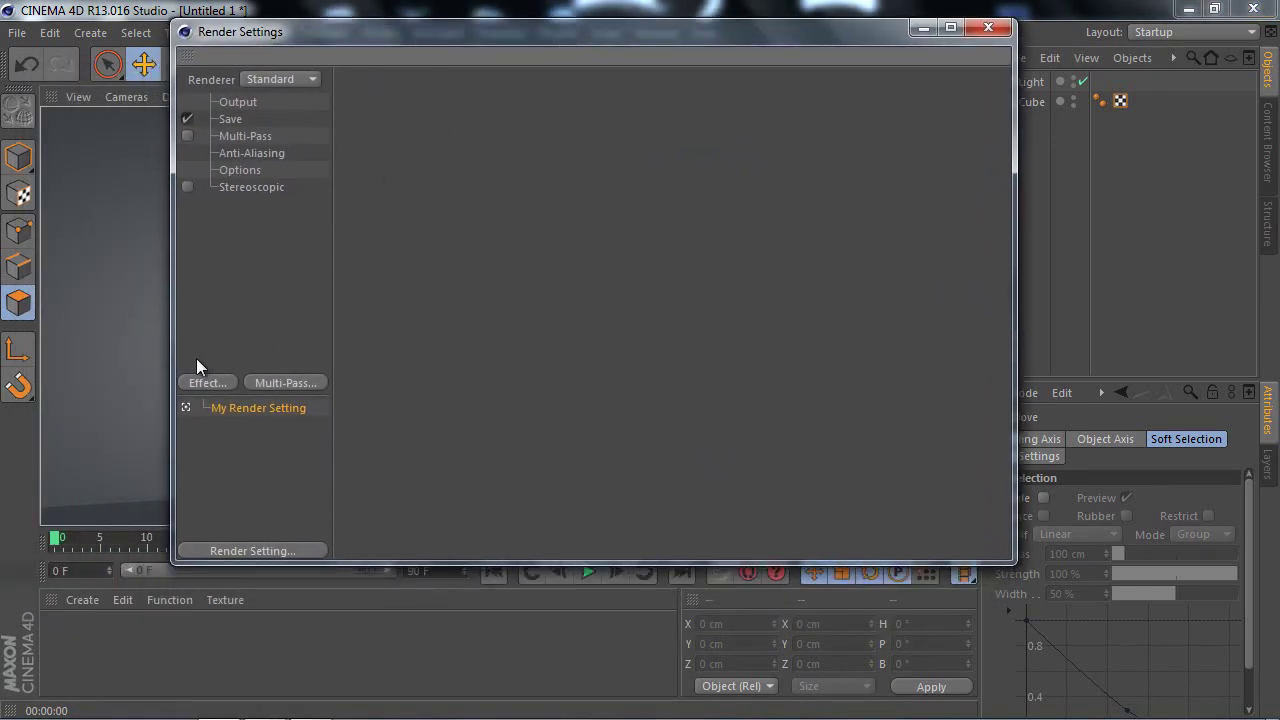
{"action": "left_click", "coordinate": [197, 385]}
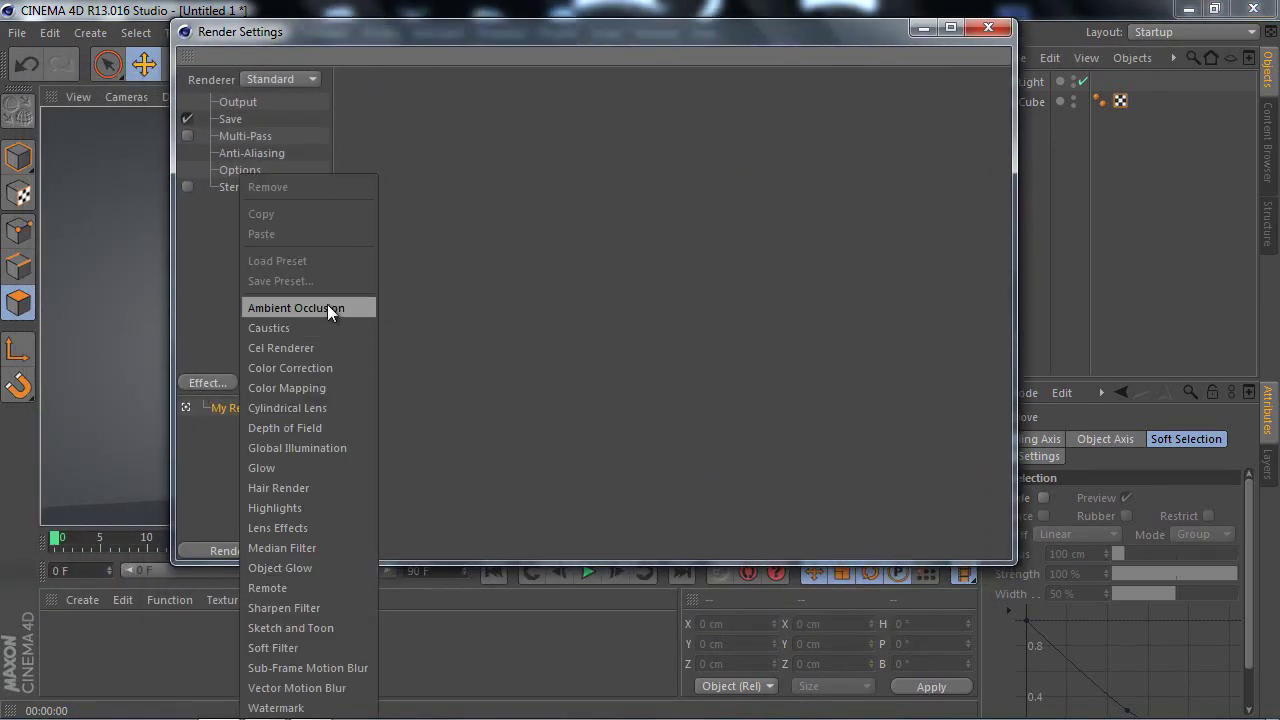
{"action": "left_click", "coordinate": [299, 309]}
{"action": "left_click", "coordinate": [207, 383]}
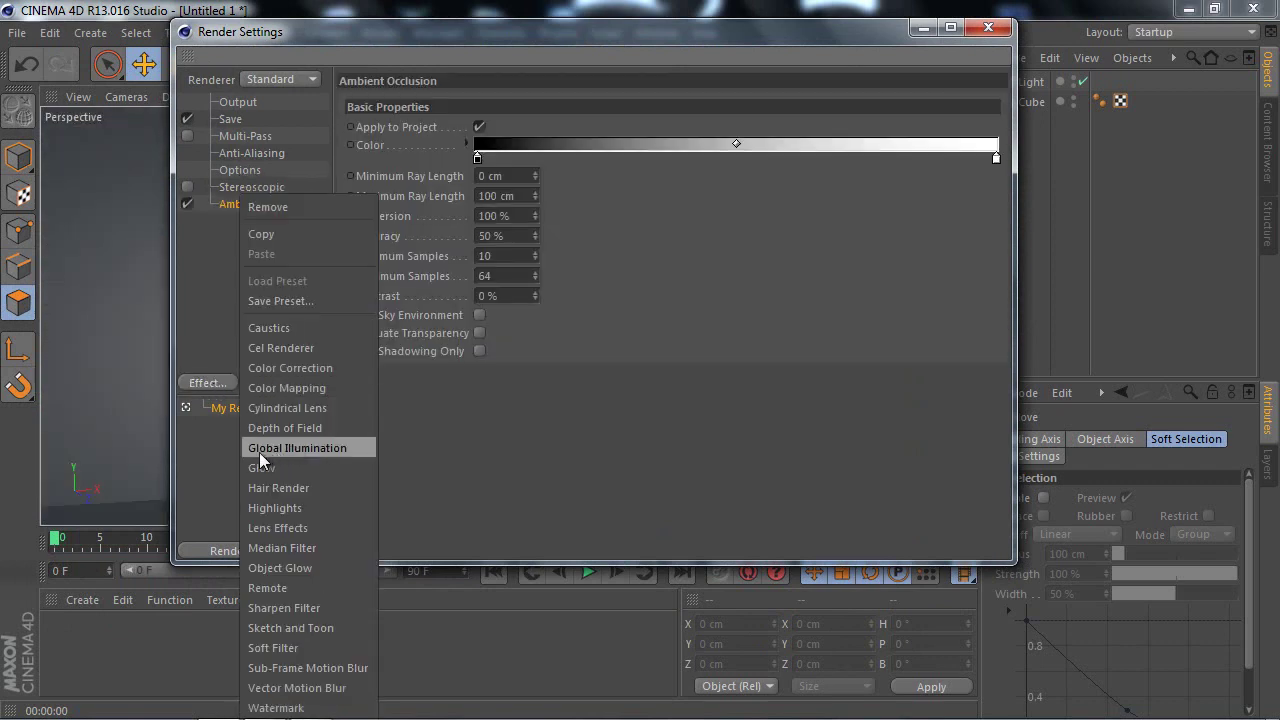
{"action": "left_click", "coordinate": [309, 449]}
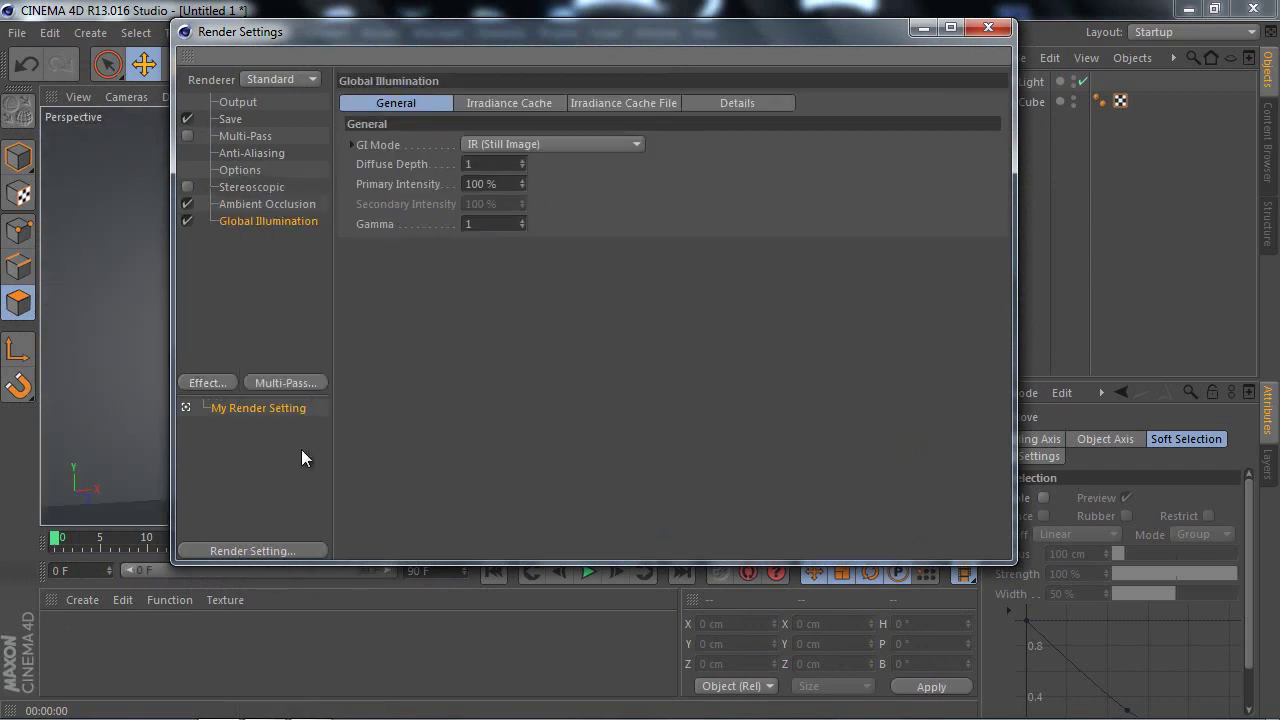
{"action": "left_click", "coordinate": [245, 203]}
{"action": "left_click", "coordinate": [187, 204]}
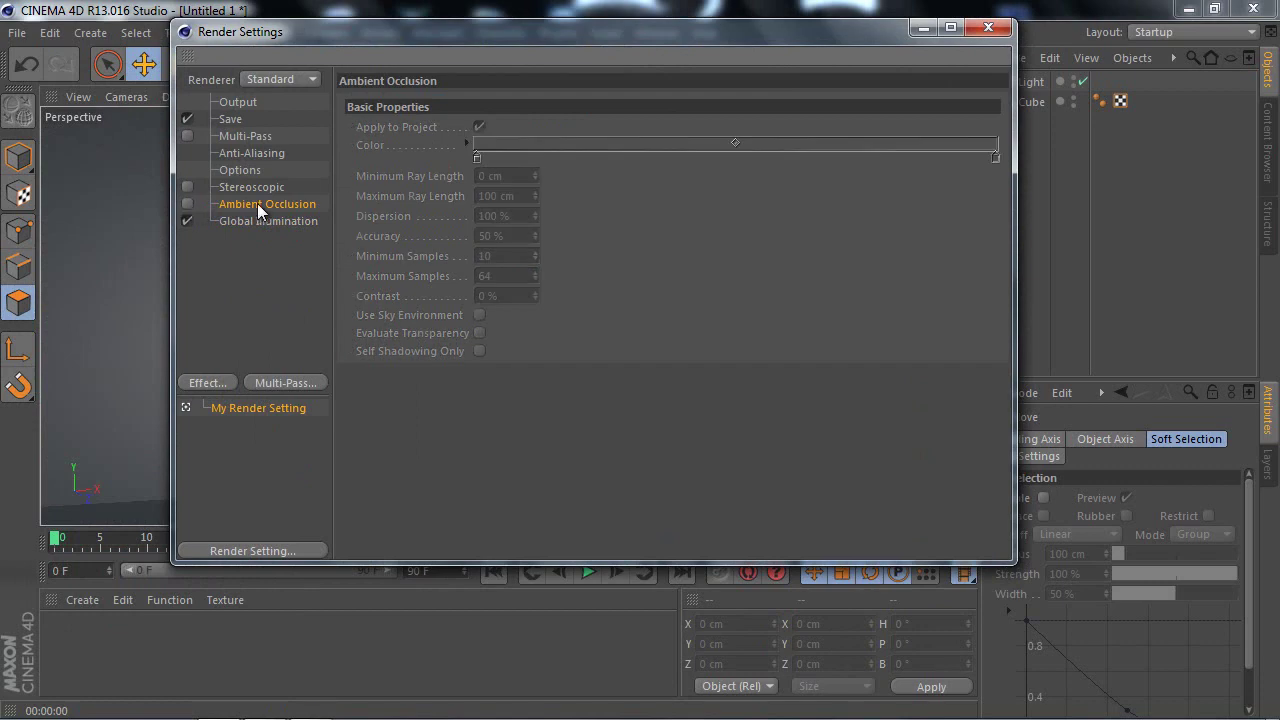
{"action": "left_click", "coordinate": [923, 27]}
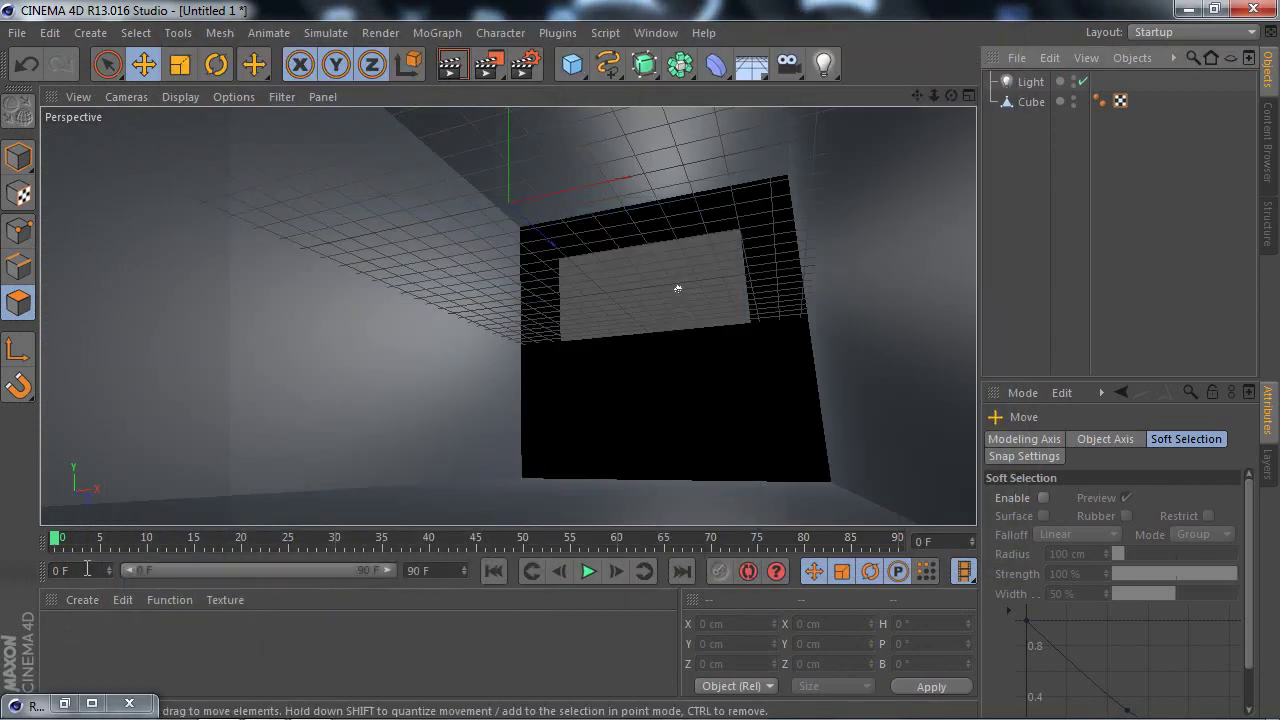
Step: Render the box interior, checking the render settings between renders
{"action": "left_click", "coordinate": [451, 67]}
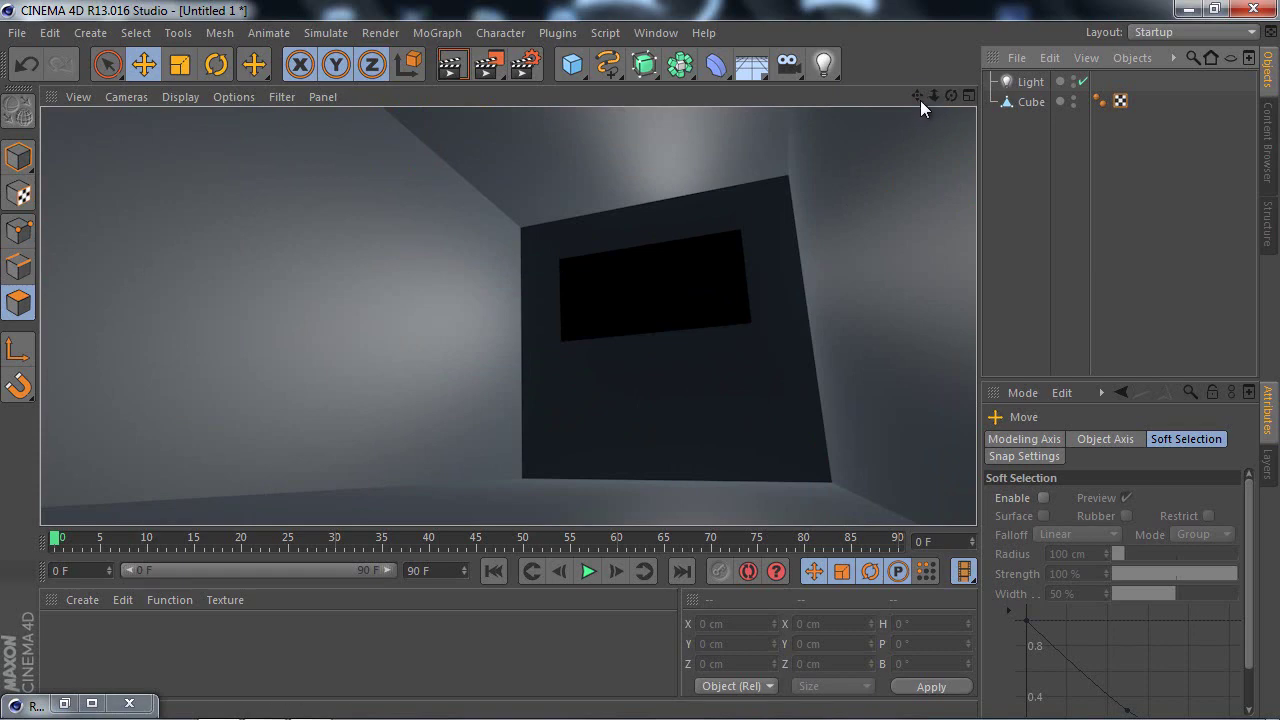
{"action": "left_click", "coordinate": [64, 704]}
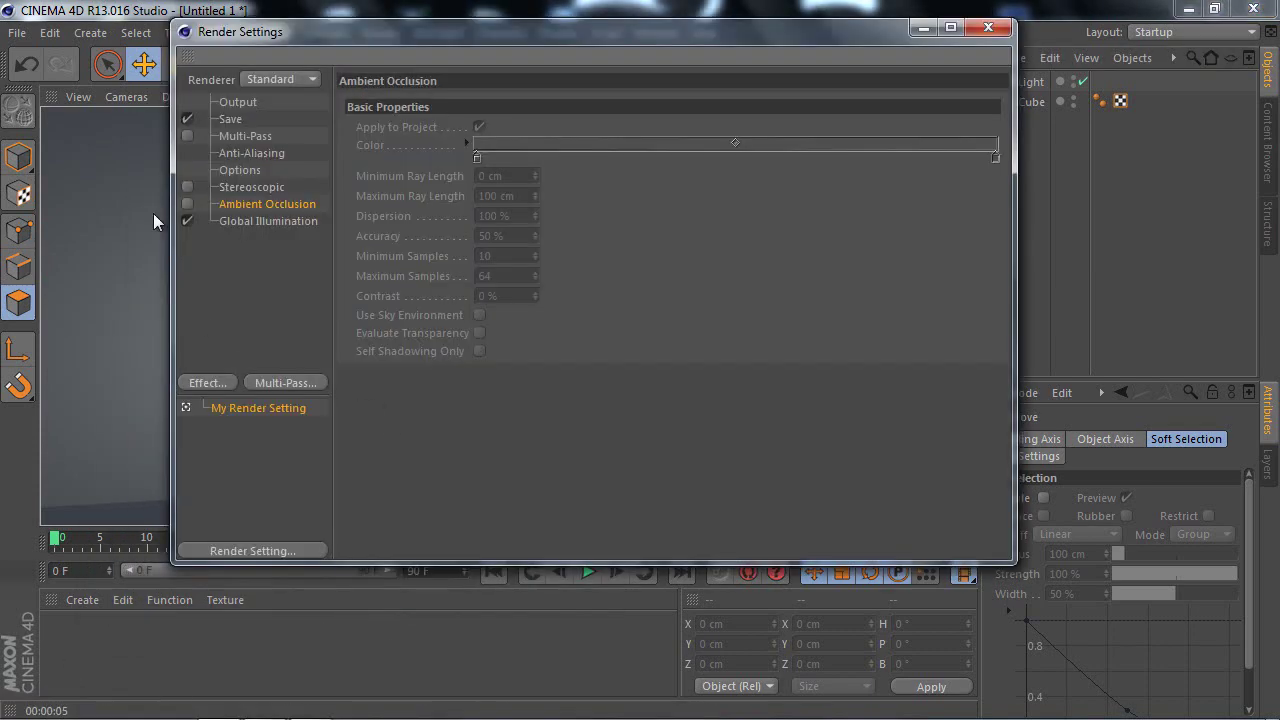
{"action": "left_click", "coordinate": [925, 30]}
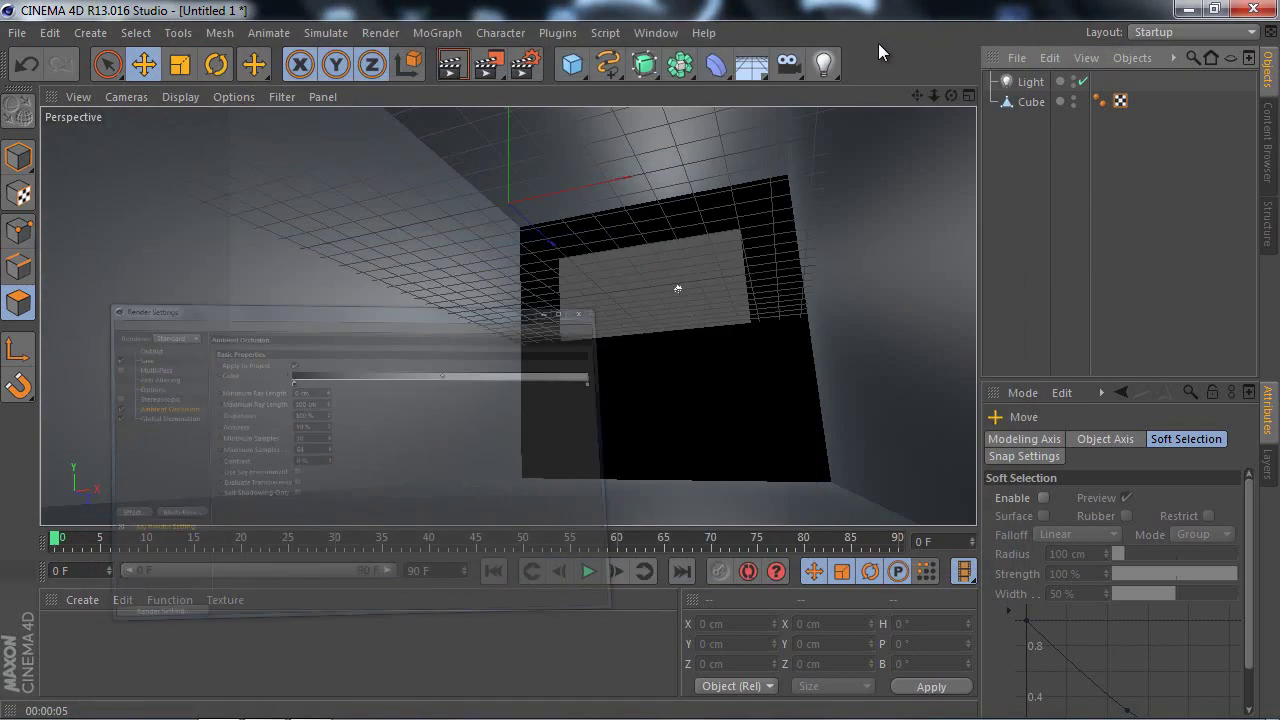
{"action": "left_click", "coordinate": [450, 68]}
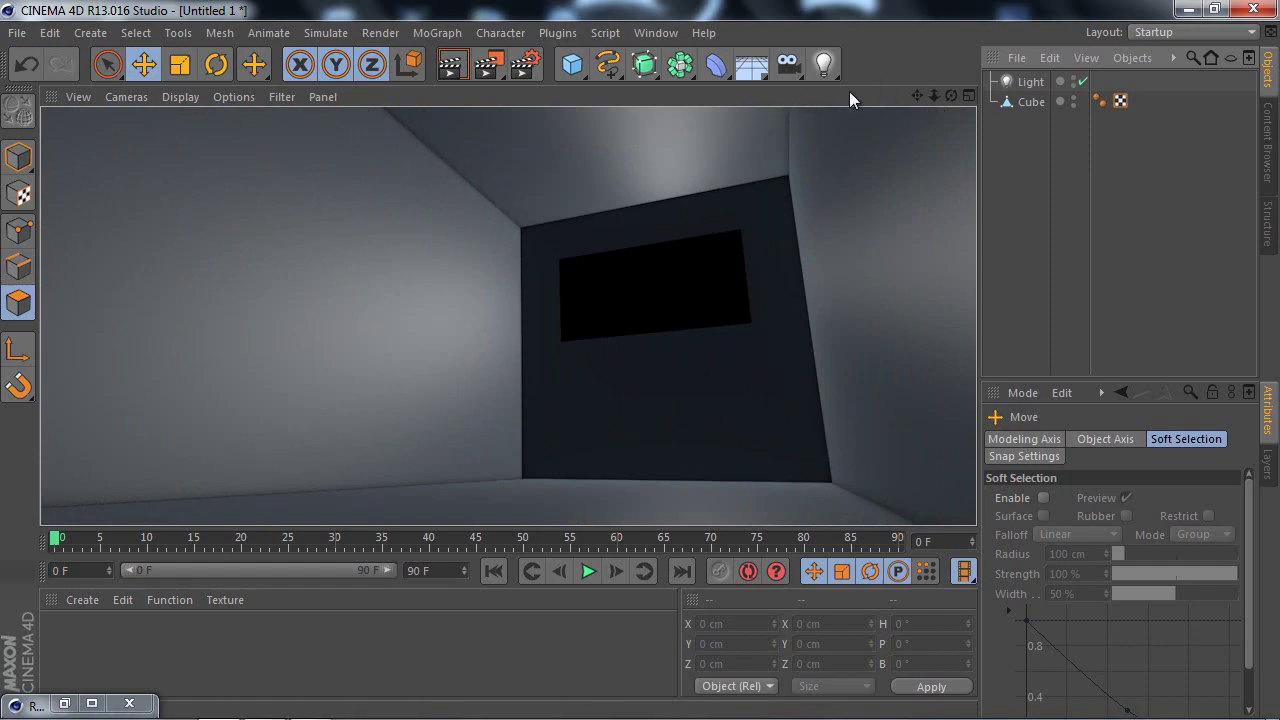
Step: Pull the view out of the box and select both Light and Cube in the Object Manager
{"action": "mouse_move", "coordinate": [934, 96]}
{"action": "left_mouse_down"}
{"action": "mouse_move", "coordinate": [641, 369]}
{"action": "mouse_move", "coordinate": [641, 358]}
{"action": "left_mouse_up"}
{"action": "left_click_drag", "start_coordinate": [934, 96], "coordinate": [643, 370]}
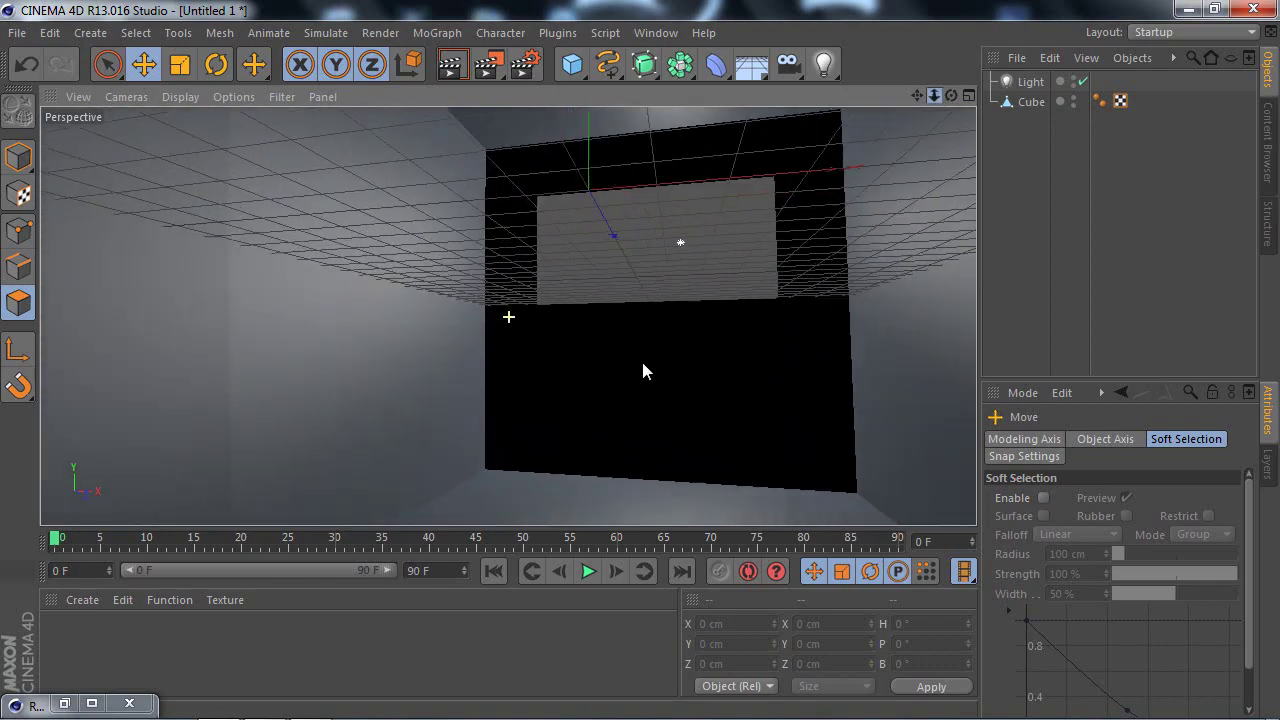
{"action": "right_click_drag", "start_coordinate": [641, 358], "coordinate": [616, 364], "text": "alt"}
{"action": "left_click_drag", "start_coordinate": [640, 362], "coordinate": [660, 360], "text": "alt"}
{"action": "left_click_drag", "start_coordinate": [1043, 138], "coordinate": [1012, 80]}
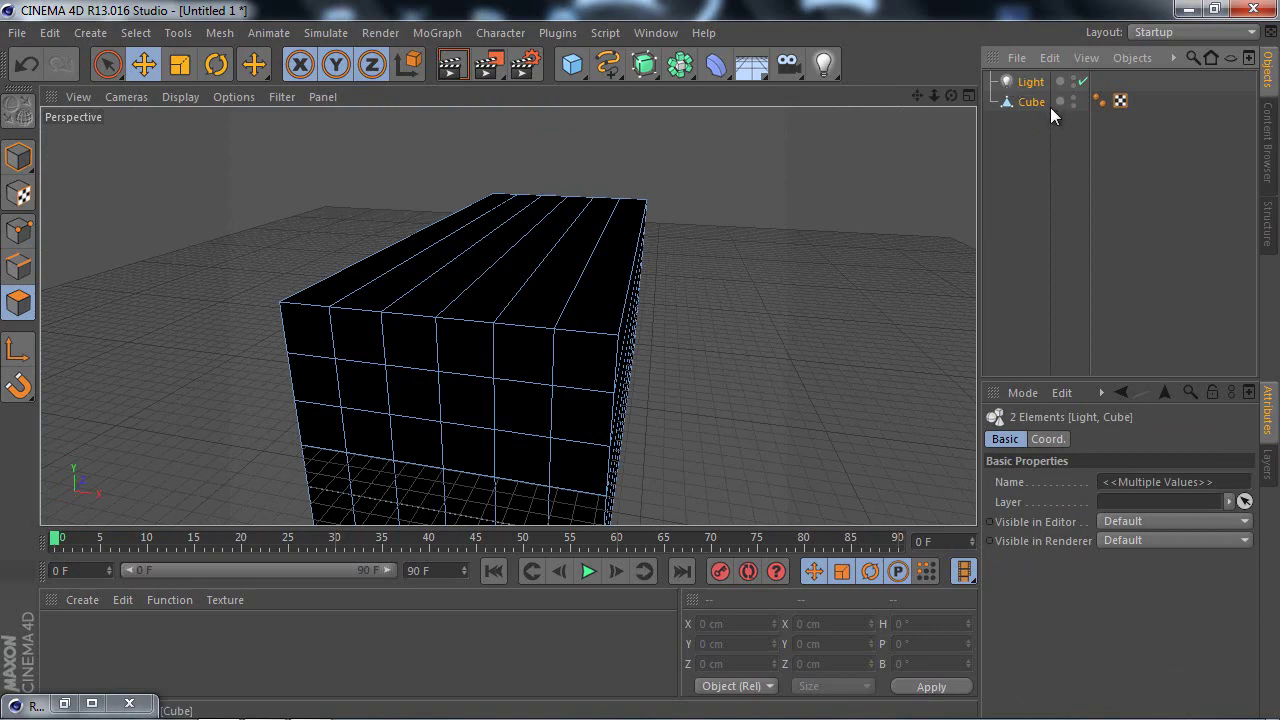
Step: Delete the Light and Cube and add a Floor object
{"action": "key", "text": "Delete"}
{"action": "mouse_move", "coordinate": [932, 94]}
{"action": "left_mouse_down"}
{"action": "mouse_move", "coordinate": [641, 378]}
{"action": "mouse_move", "coordinate": [652, 428]}
{"action": "left_mouse_up"}
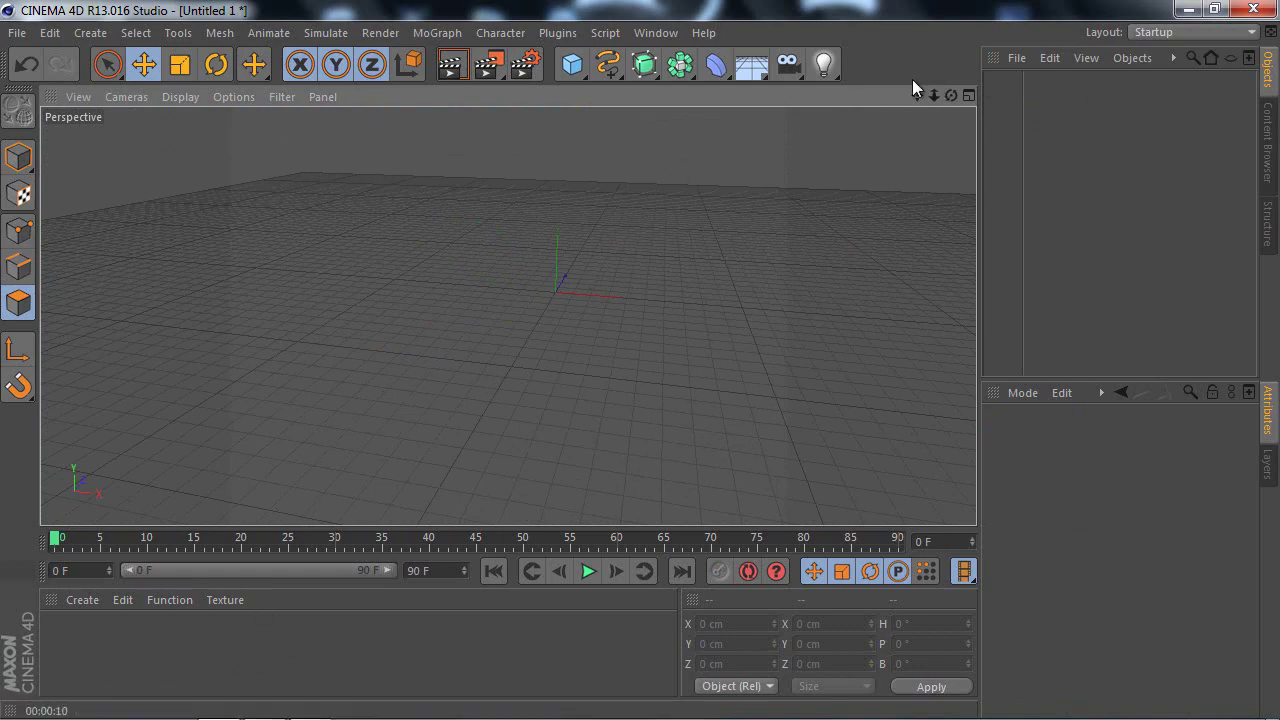
{"action": "left_click_drag", "start_coordinate": [747, 68], "coordinate": [820, 100]}
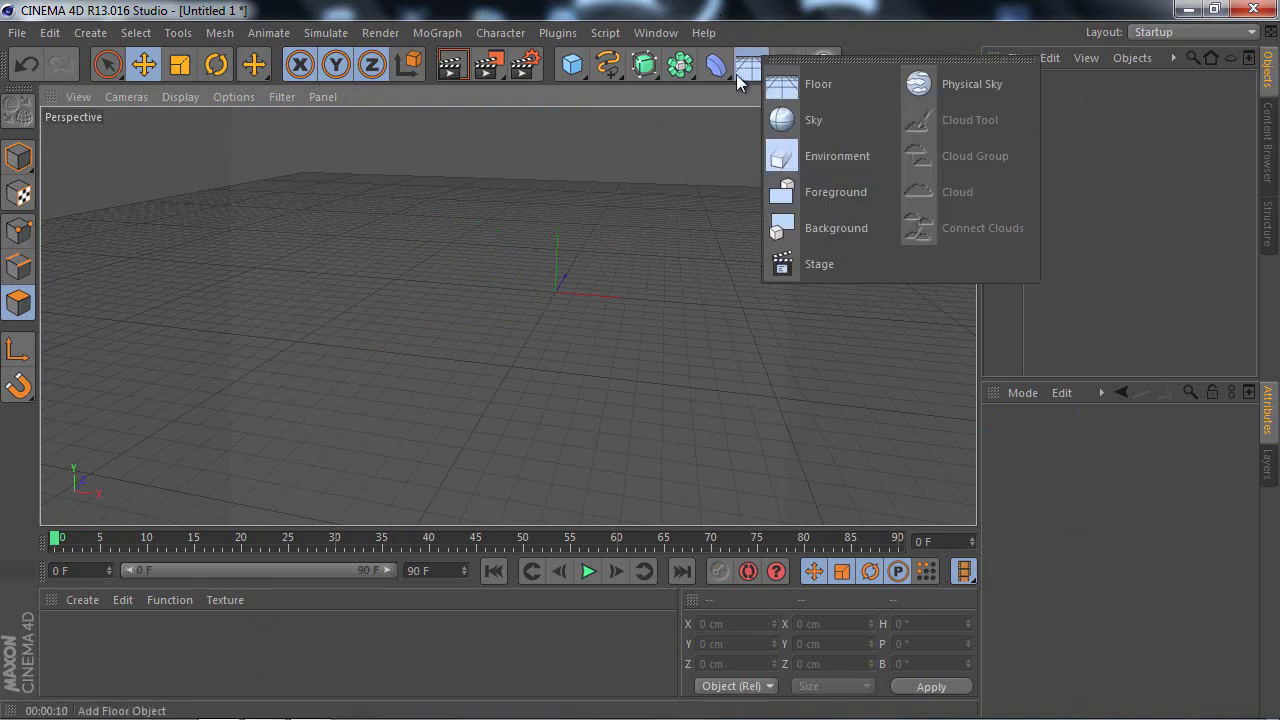
{"action": "left_click", "coordinate": [836, 84]}
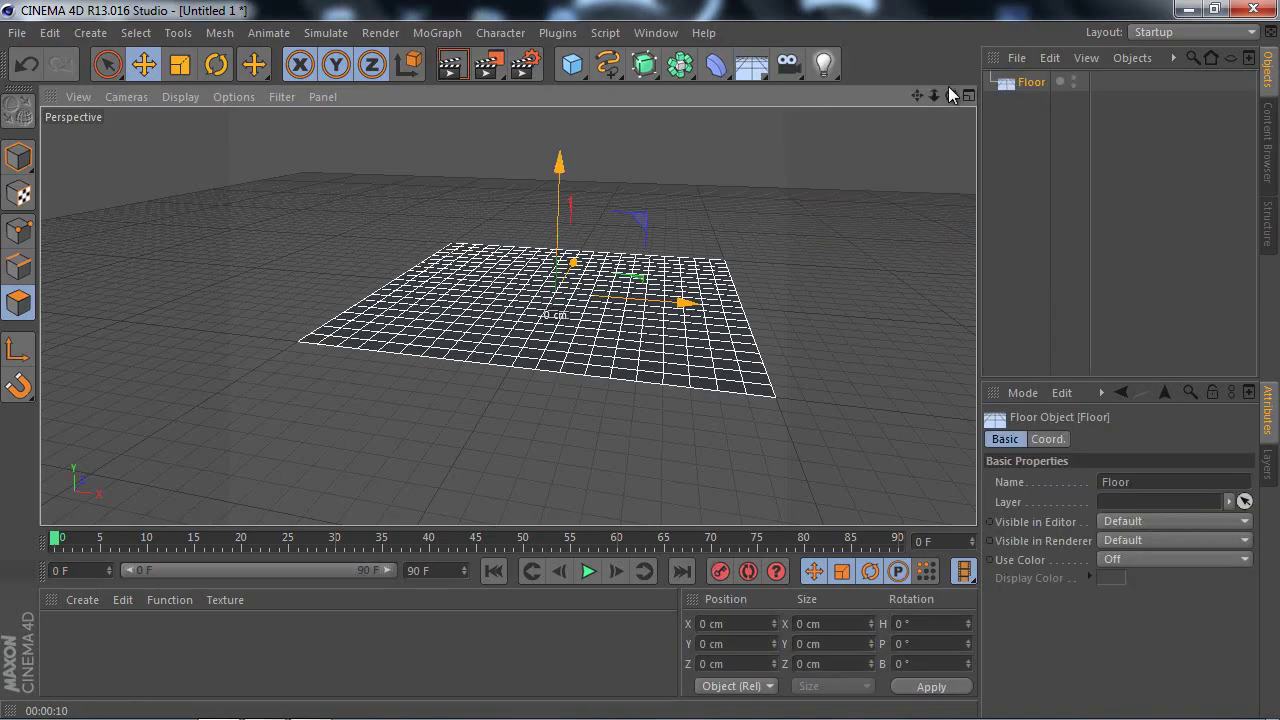
Step: View the floor at an angle, test-render it, and clear the render
{"action": "scroll", "coordinate": [645, 368], "scroll_direction": "up", "scroll_amount": 1}
{"action": "scroll", "coordinate": [645, 368], "scroll_direction": "up", "scroll_amount": 2}
{"action": "scroll", "coordinate": [645, 368], "scroll_direction": "up", "scroll_amount": 2}
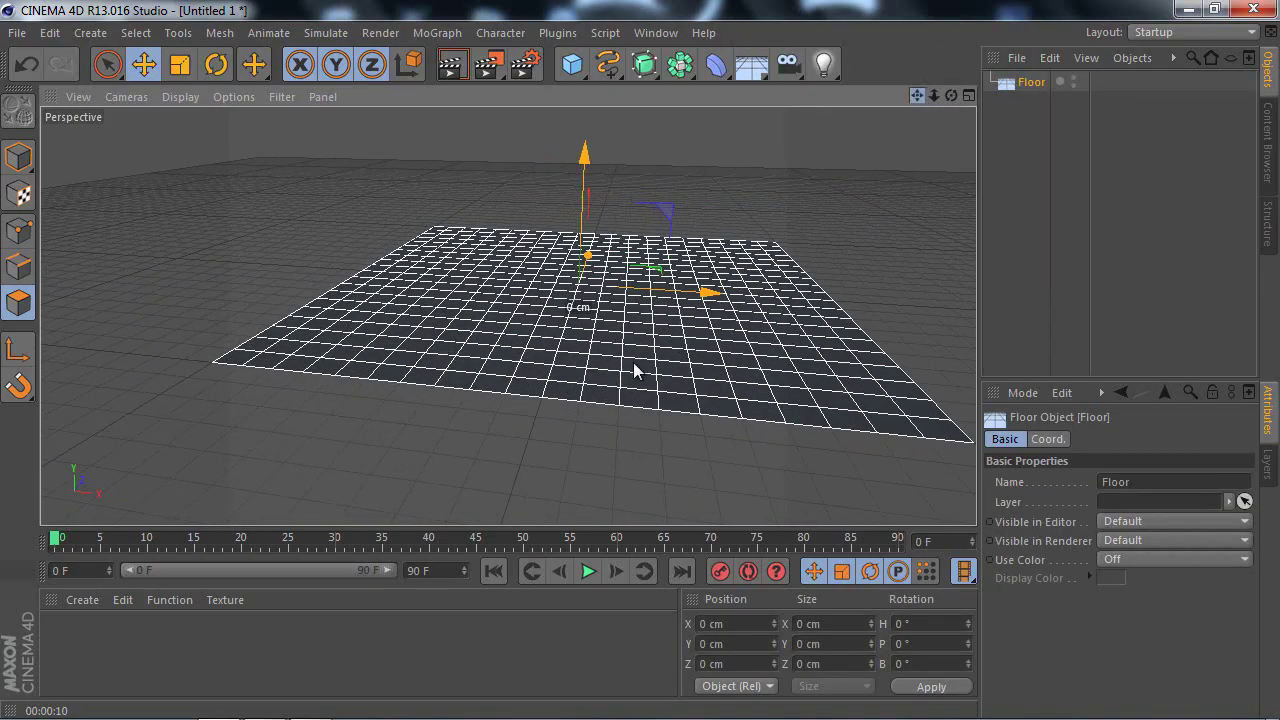
{"action": "scroll", "coordinate": [637, 371], "scroll_direction": "up", "scroll_amount": 2}
{"action": "scroll", "coordinate": [649, 366], "scroll_direction": "down", "scroll_amount": 2}
{"action": "left_click_drag", "start_coordinate": [649, 366], "coordinate": [630, 330], "text": "alt"}
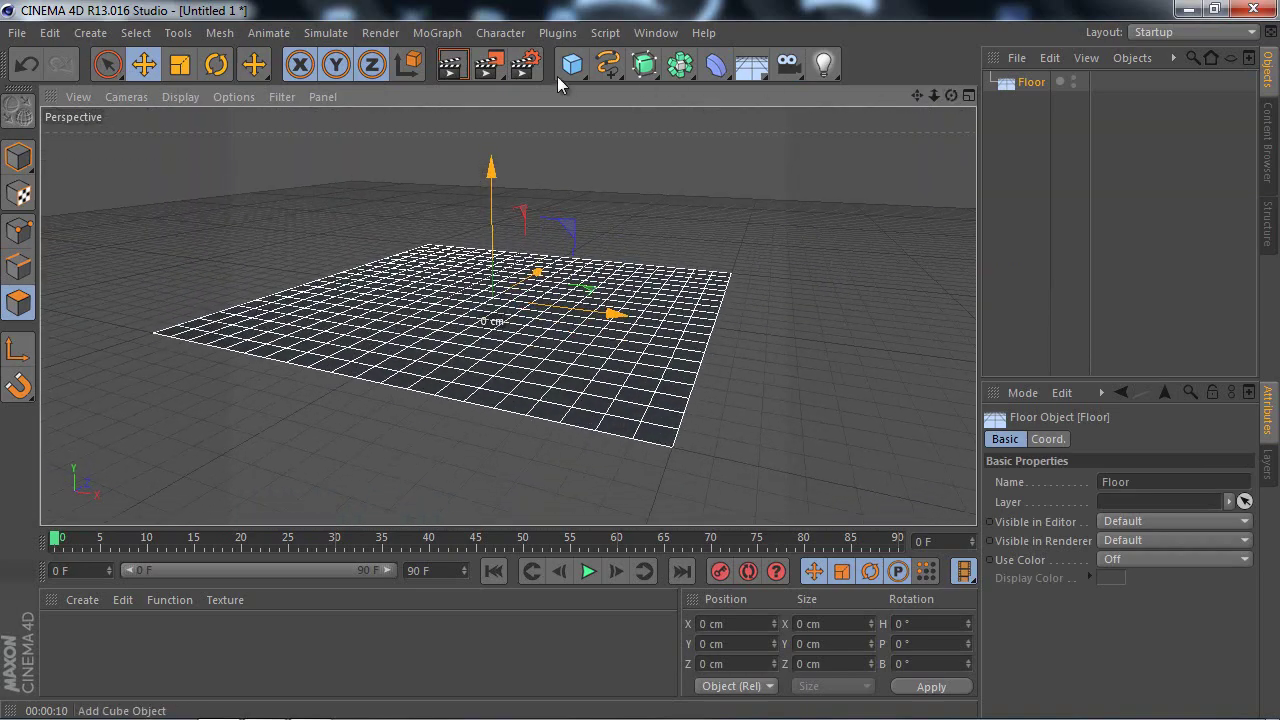
{"action": "left_click", "coordinate": [452, 64]}
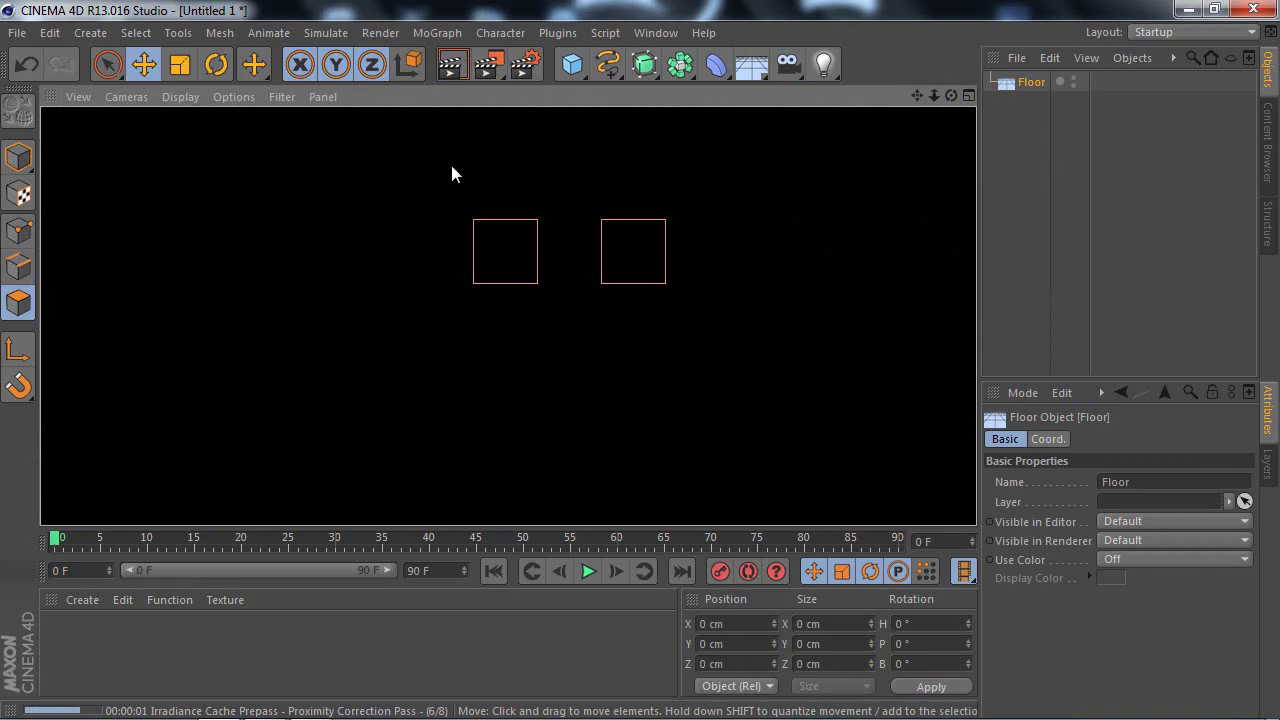
{"action": "left_click", "coordinate": [235, 626]}
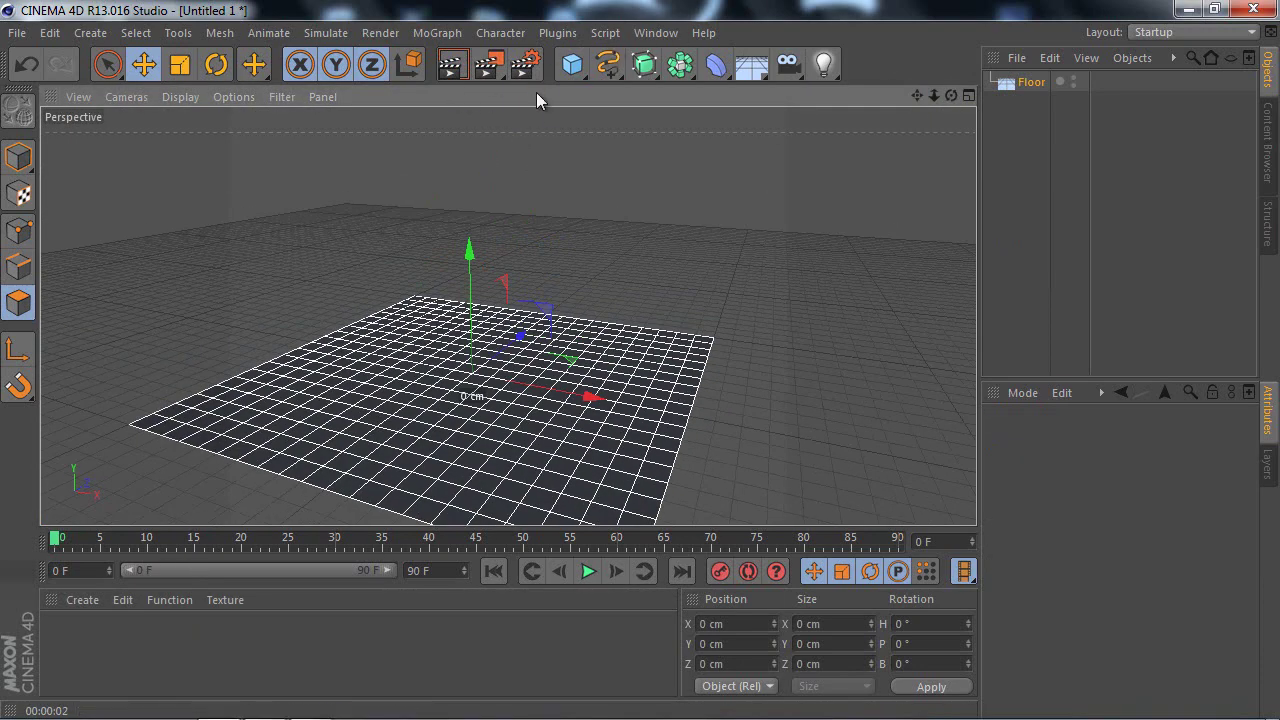
Step: Uncheck Ambient Occlusion and Global Illumination in the Render Settings
{"action": "left_click", "coordinate": [525, 64]}
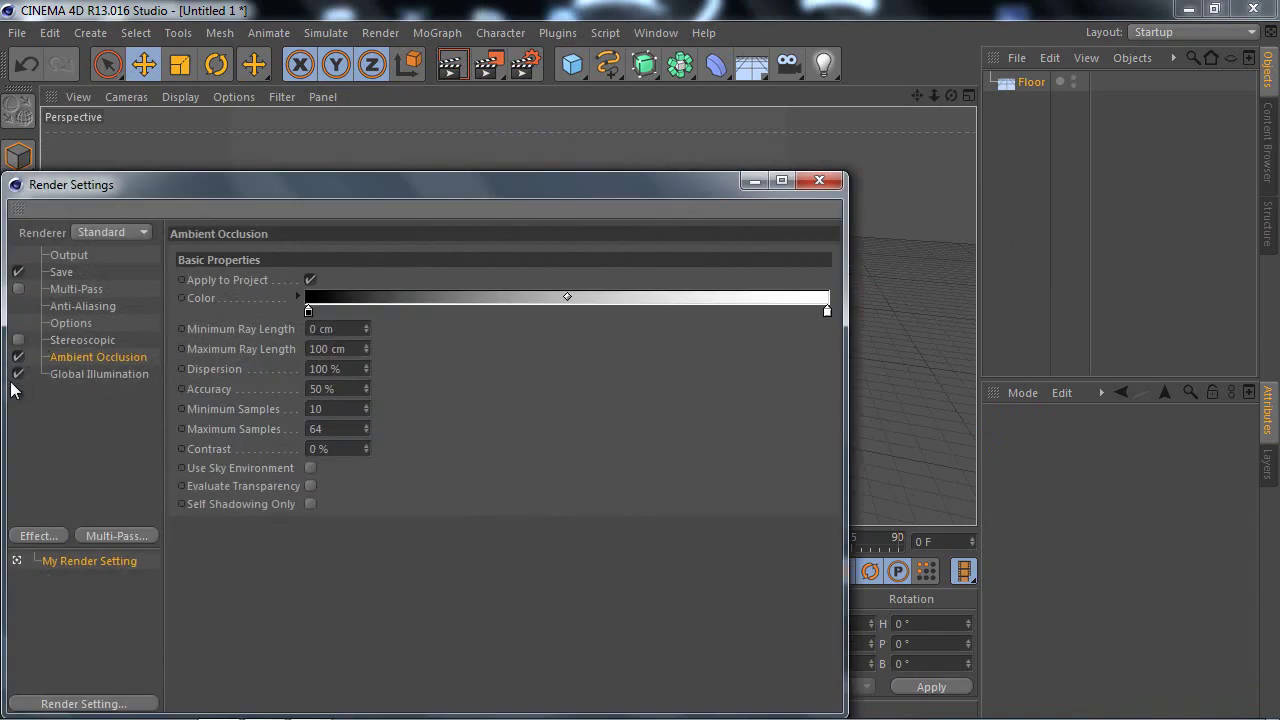
{"action": "left_click", "coordinate": [754, 181]}
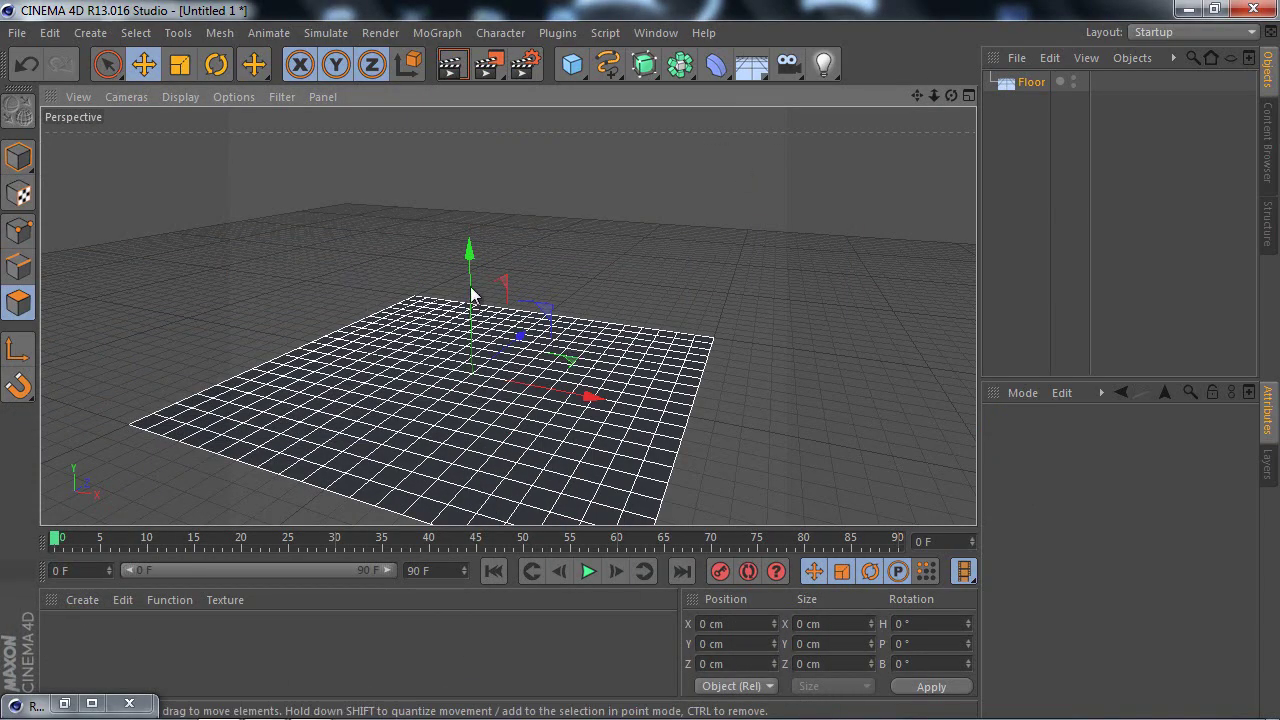
{"action": "left_click", "coordinate": [64, 704]}
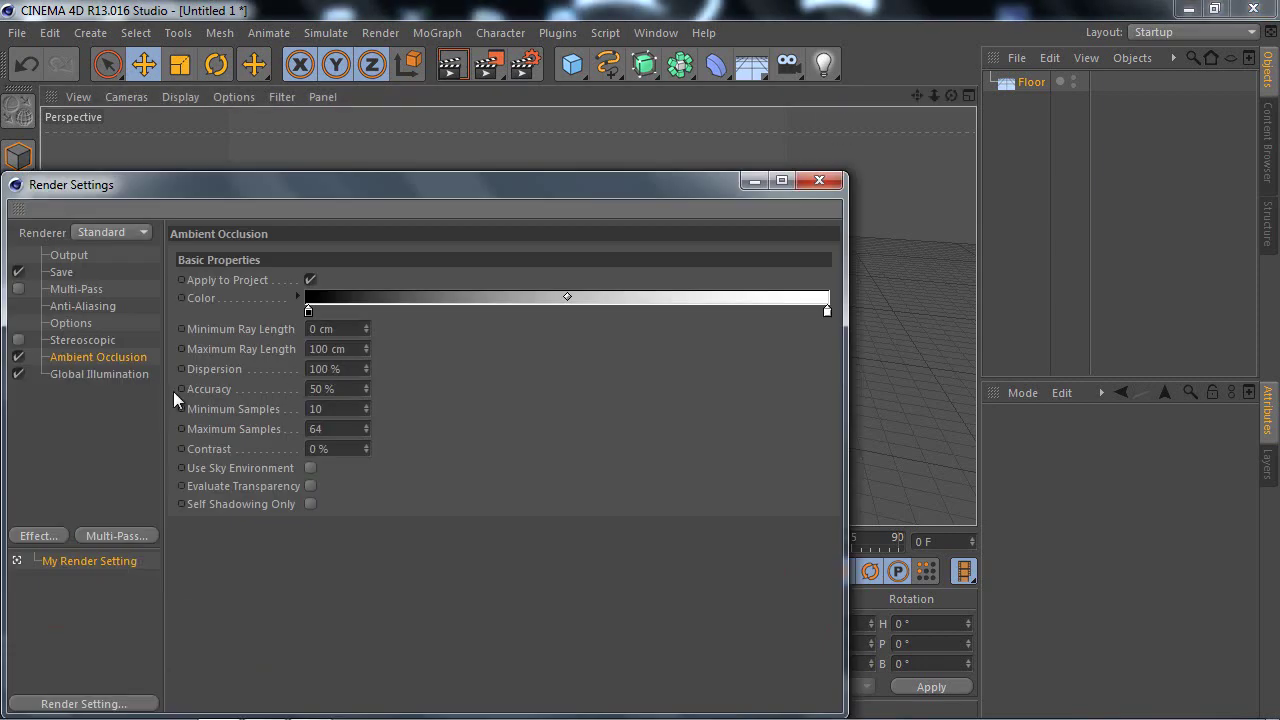
{"action": "left_click", "coordinate": [18, 357]}
{"action": "left_click", "coordinate": [18, 374]}
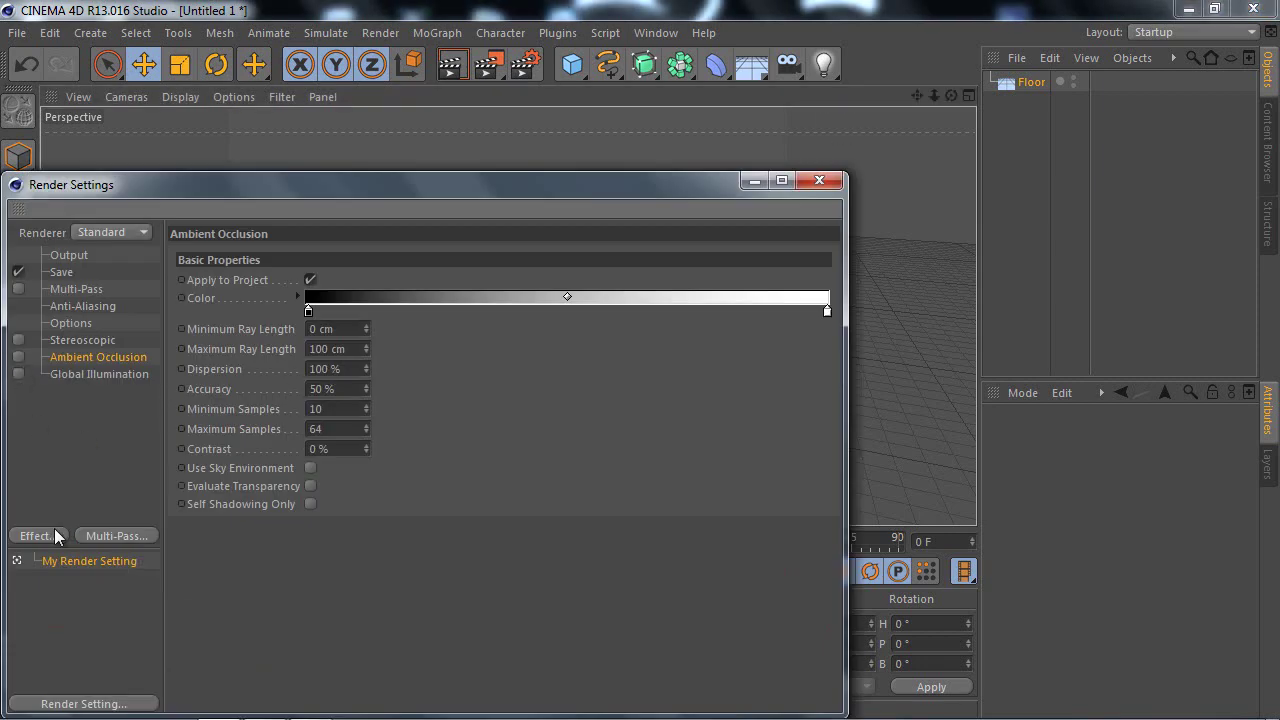
{"action": "left_click", "coordinate": [756, 184]}
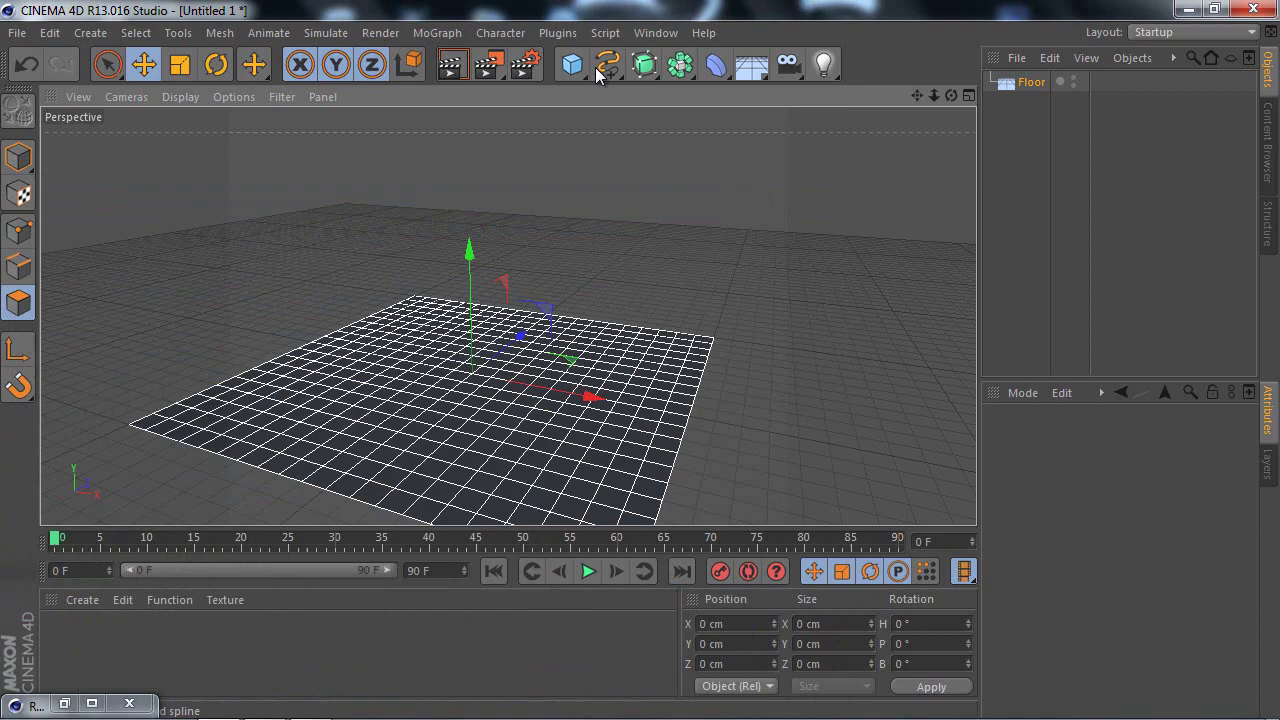
Step: Test-render the floor again, including from a lower viewing angle
{"action": "left_click", "coordinate": [451, 64]}
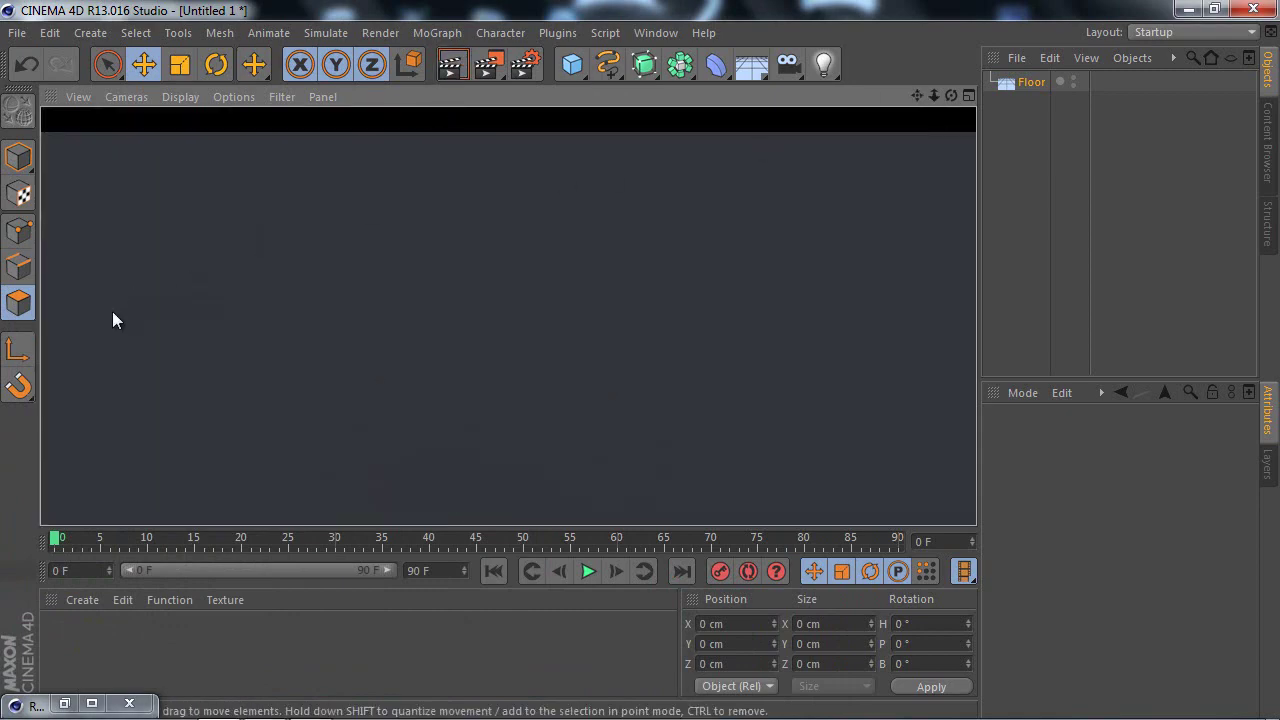
{"action": "left_click_drag", "start_coordinate": [953, 99], "coordinate": [941, 101]}
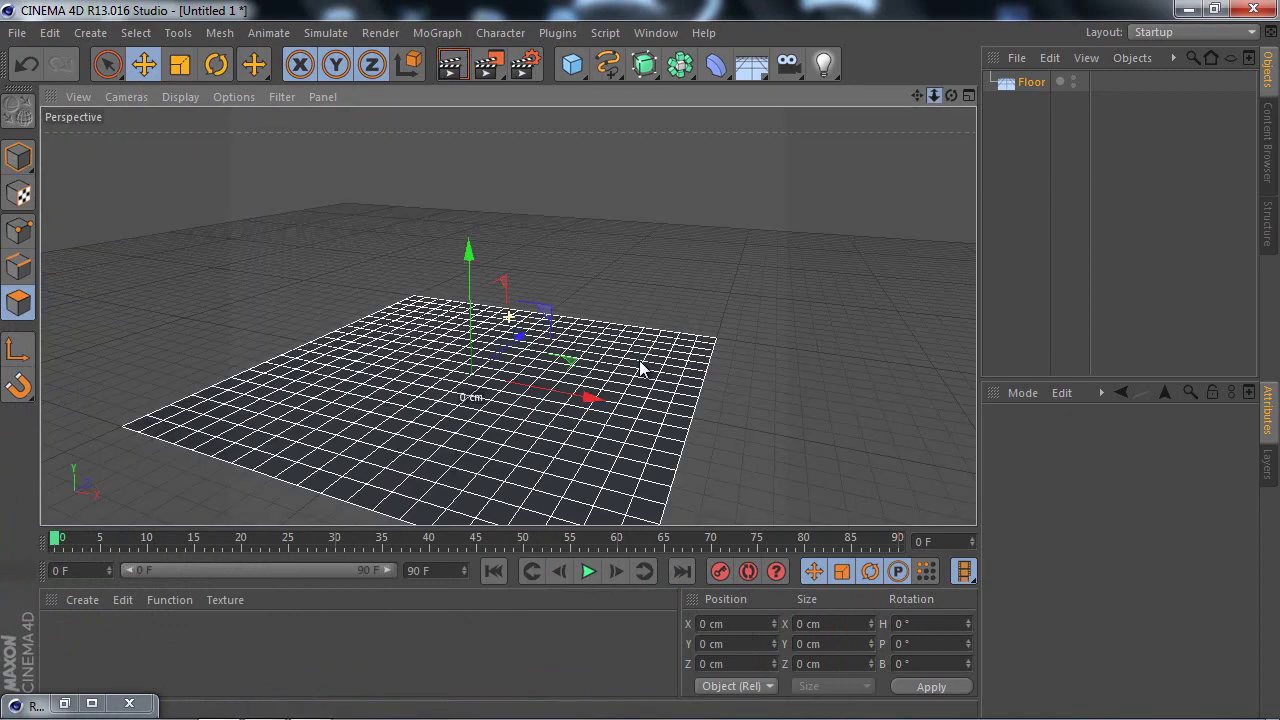
{"action": "left_click", "coordinate": [451, 64]}
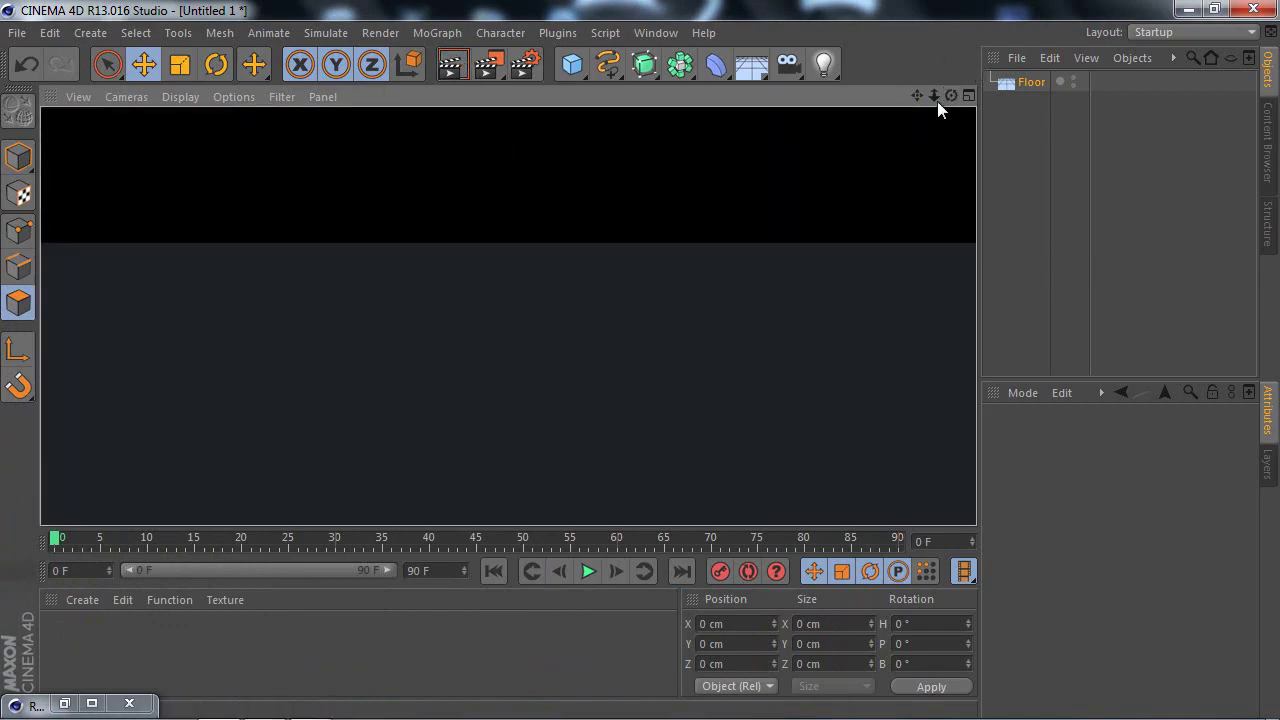
{"action": "left_click_drag", "start_coordinate": [934, 97], "coordinate": [643, 370]}
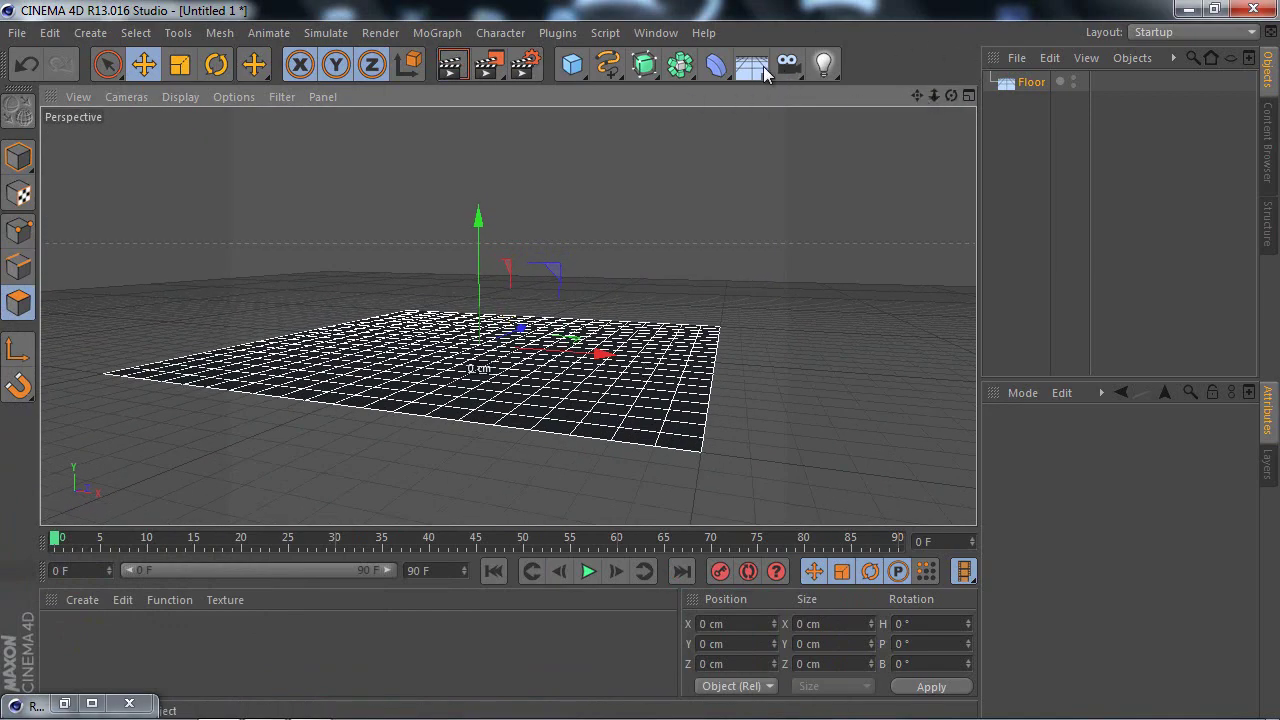
Step: Add a Background object from the Floor/Environment palette, render it, and reframe the view
{"action": "left_click", "coordinate": [760, 68]}
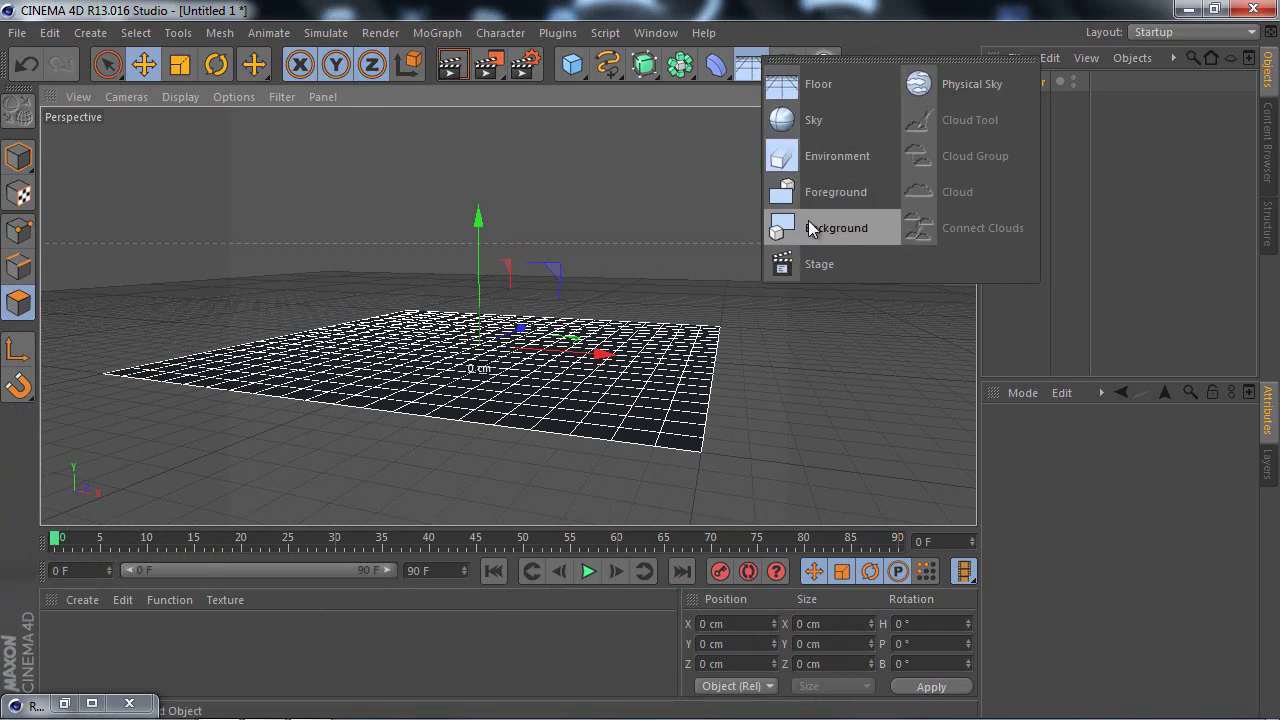
{"action": "left_click", "coordinate": [845, 231]}
{"action": "left_click", "coordinate": [1005, 115]}
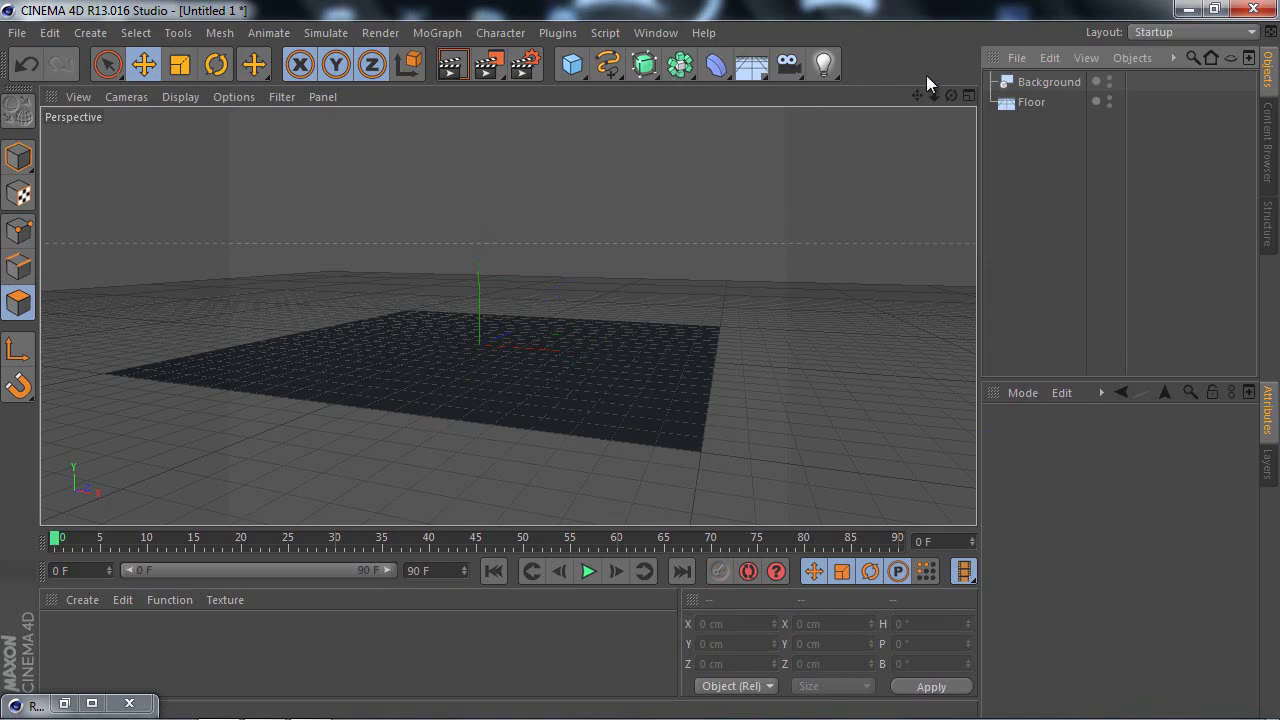
{"action": "left_click", "coordinate": [452, 64]}
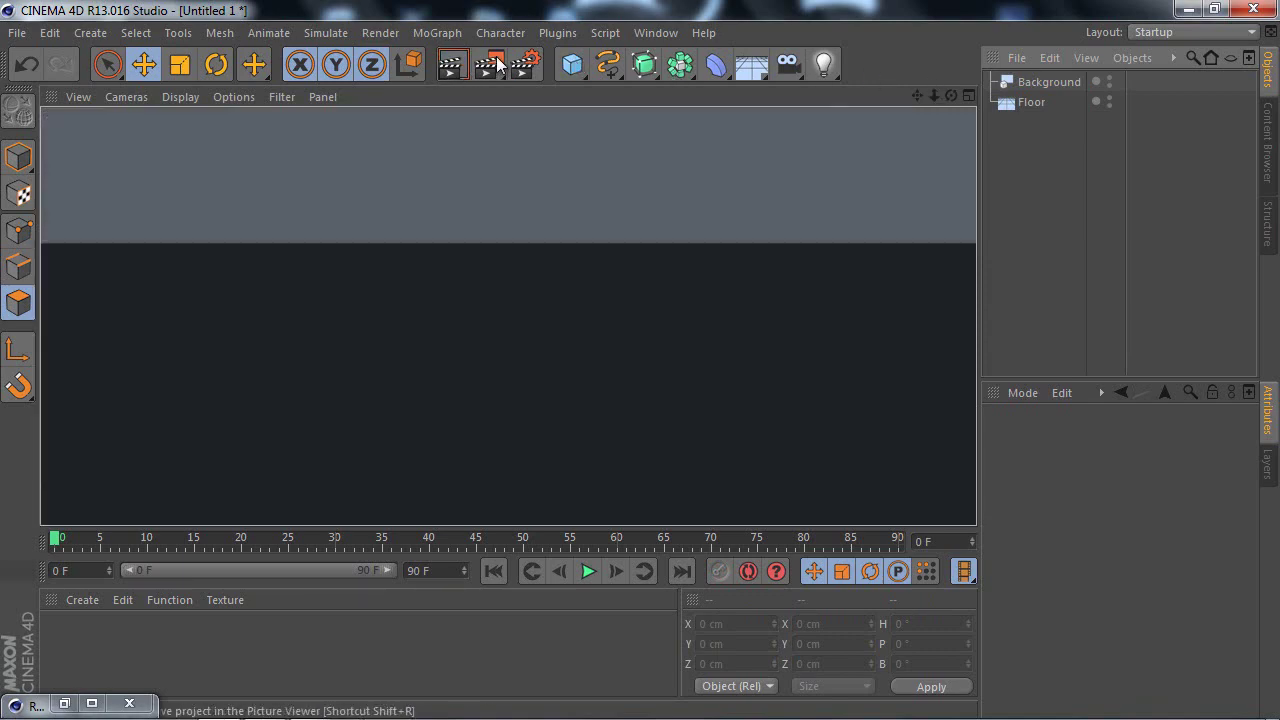
{"action": "left_click_drag", "start_coordinate": [946, 104], "coordinate": [640, 360]}
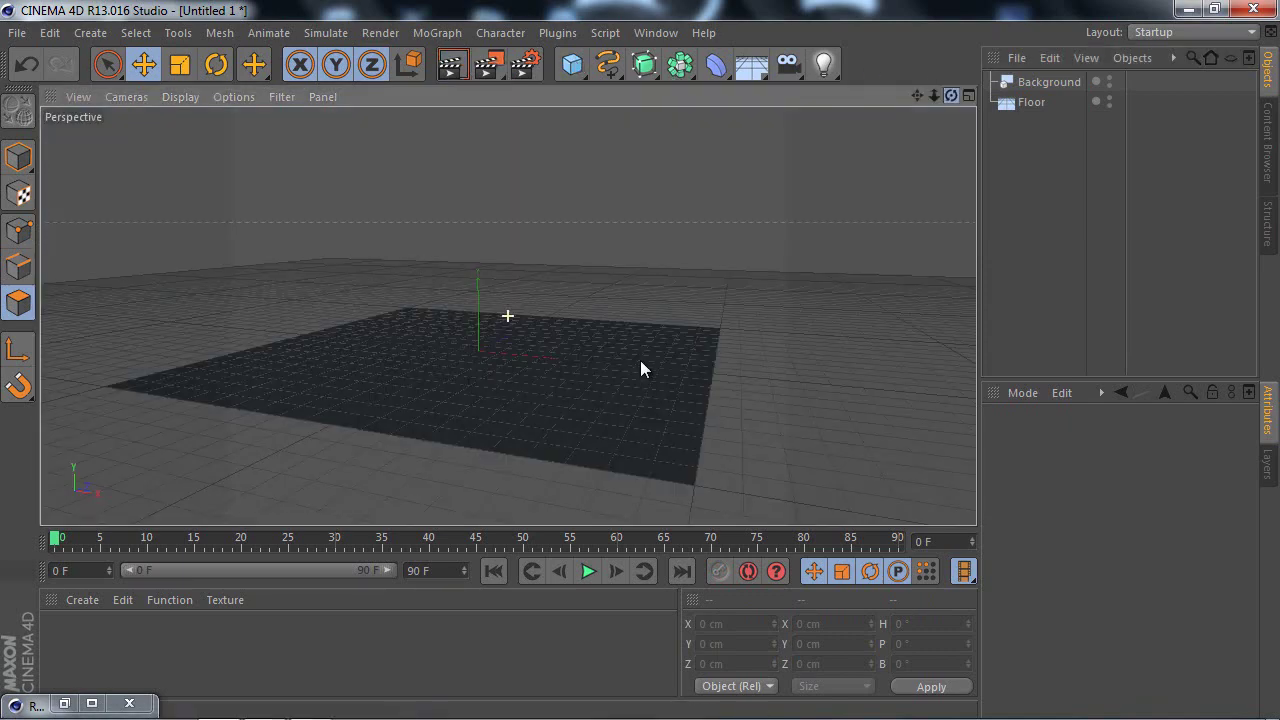
{"action": "left_click_drag", "start_coordinate": [930, 96], "coordinate": [237, 524]}
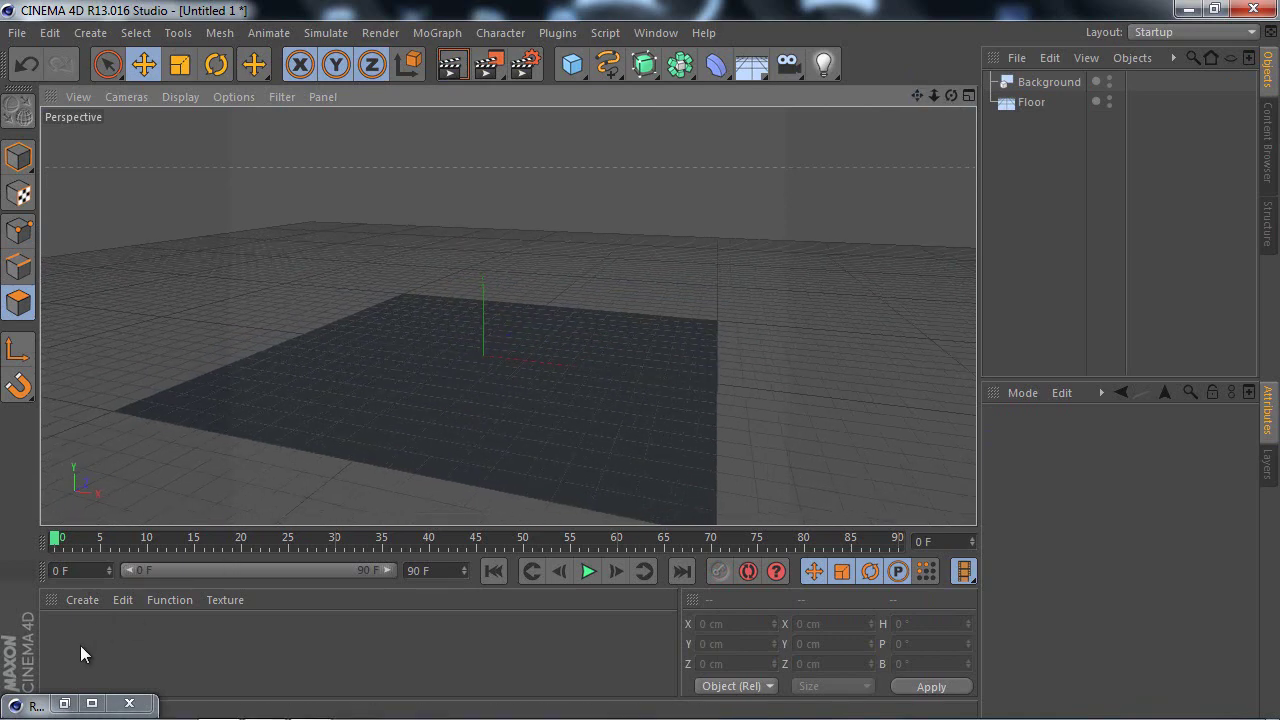
Step: Create material Mat with colour RGB 13/13/13 and Specular unchecked
{"action": "double_click", "coordinate": [102, 657]}
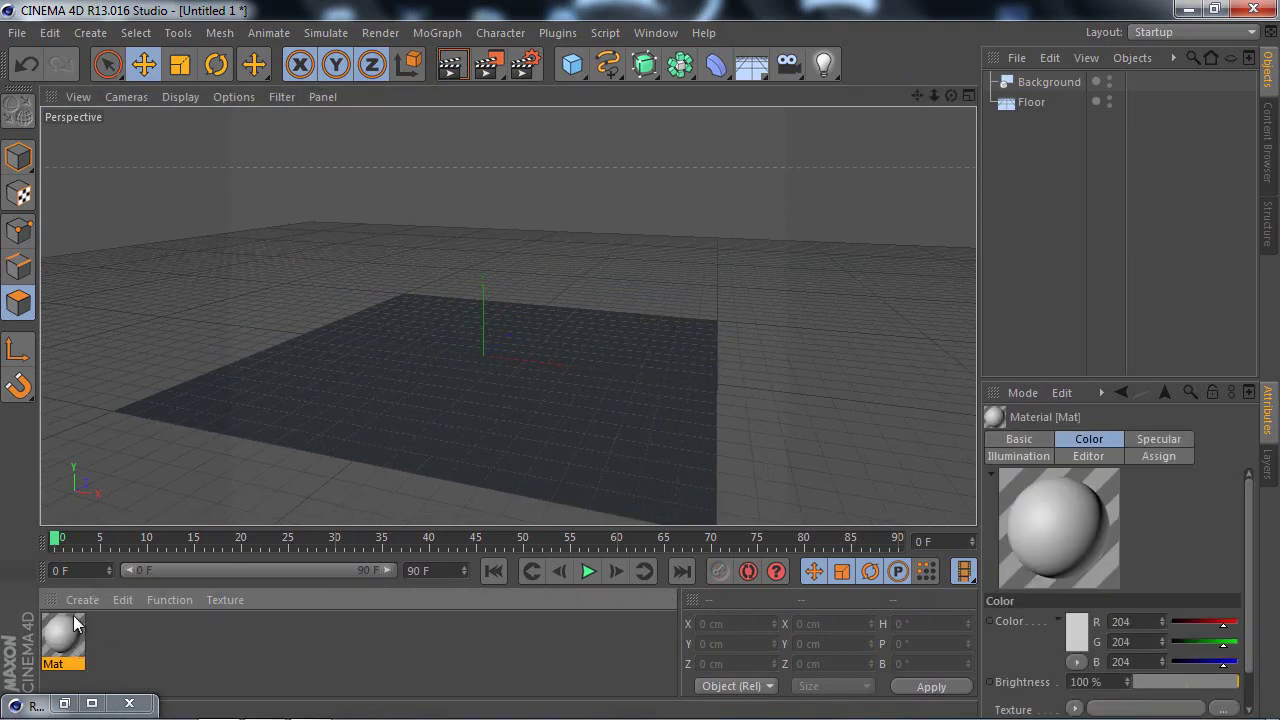
{"action": "double_click", "coordinate": [62, 640]}
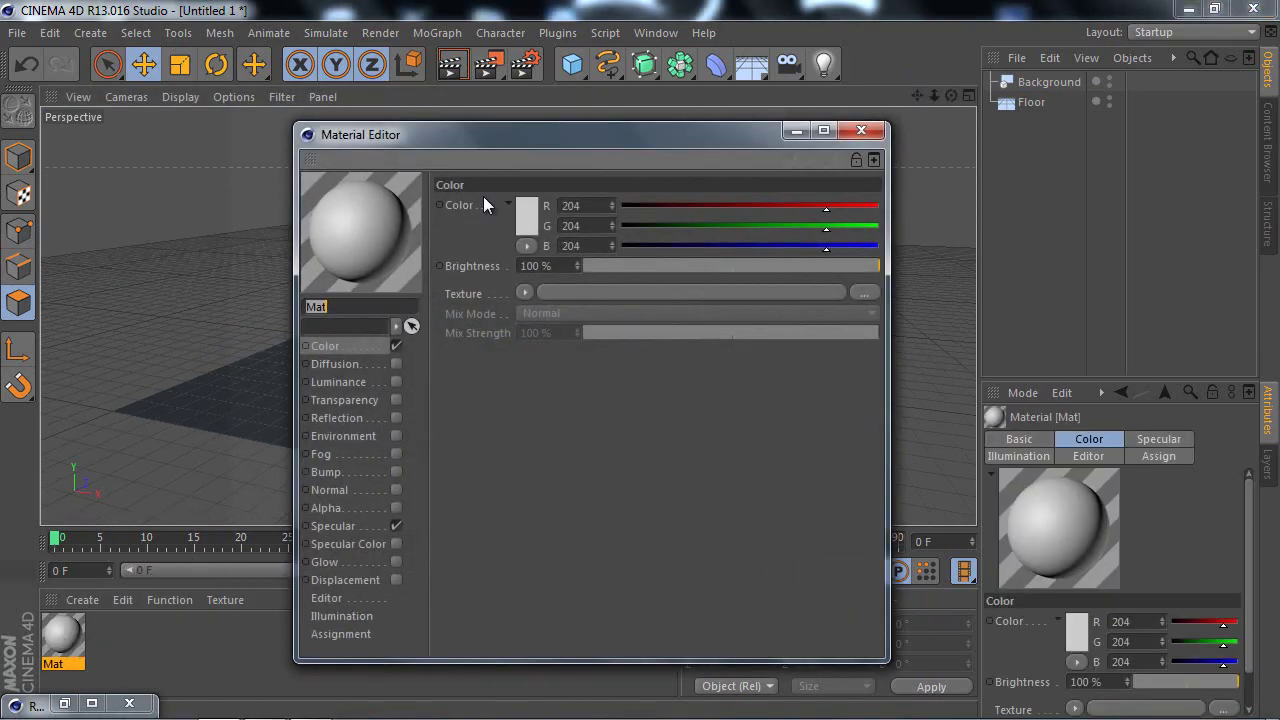
{"action": "left_click_drag", "start_coordinate": [458, 137], "coordinate": [506, 120]}
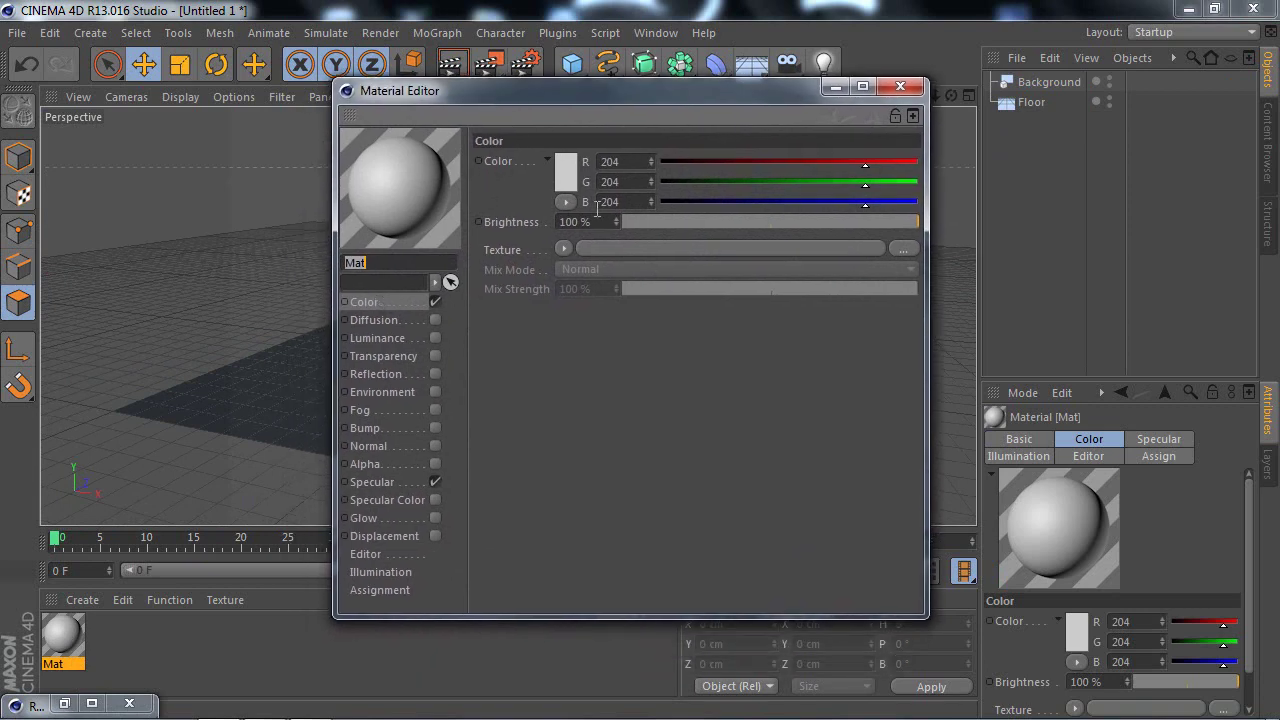
{"action": "left_click", "coordinate": [566, 172]}
{"action": "mouse_move", "coordinate": [471, 194]}
{"action": "left_mouse_down"}
{"action": "mouse_move", "coordinate": [432, 225]}
{"action": "mouse_move", "coordinate": [440, 196]}
{"action": "mouse_move", "coordinate": [451, 199]}
{"action": "left_mouse_up"}
{"action": "left_click", "coordinate": [522, 266]}
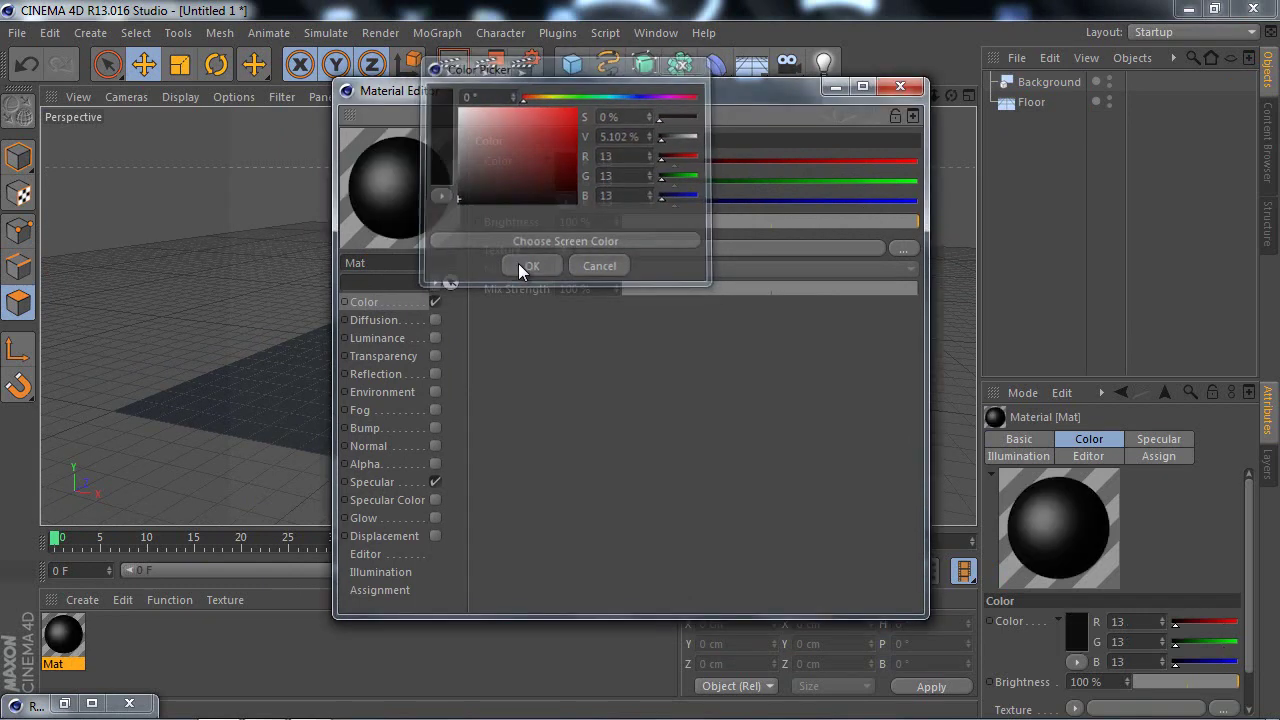
{"action": "left_click", "coordinate": [433, 481]}
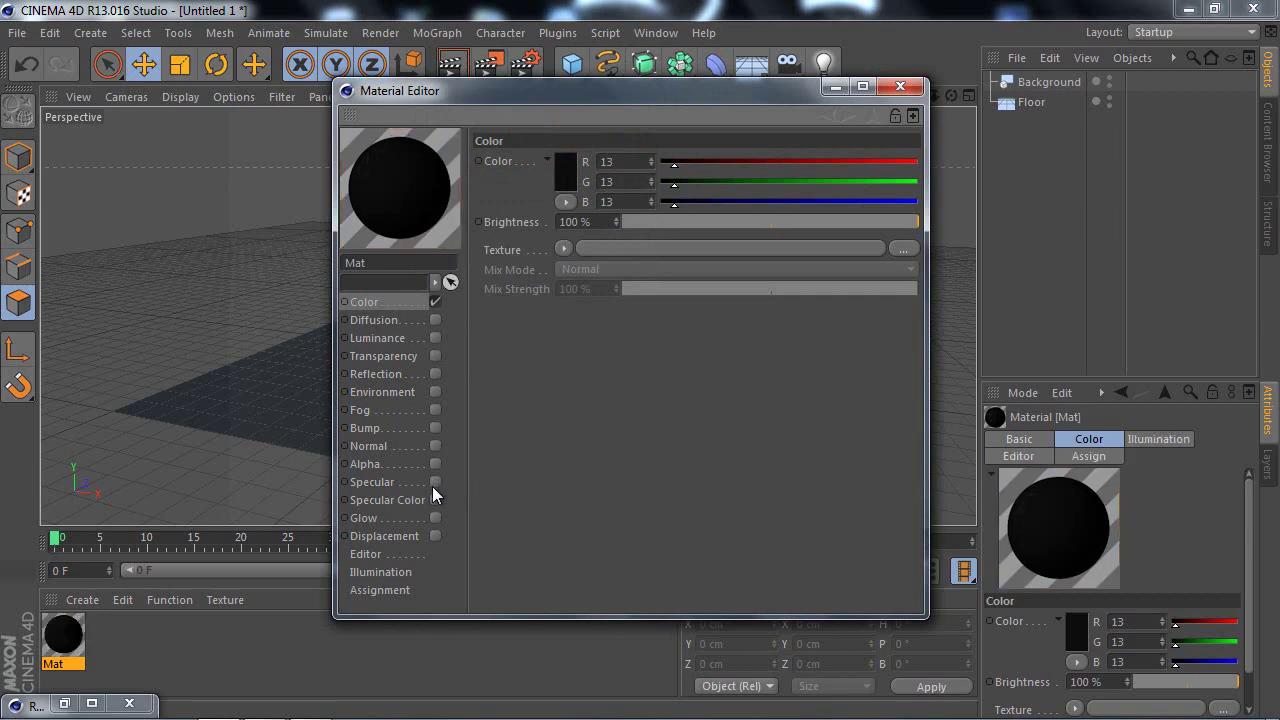
{"action": "left_click", "coordinate": [900, 86]}
{"action": "left_click", "coordinate": [150, 650]}
Step: Apply the black Mat material to both Floor and Background, then test-render the all-black scene
{"action": "left_click_drag", "start_coordinate": [133, 650], "coordinate": [1036, 104]}
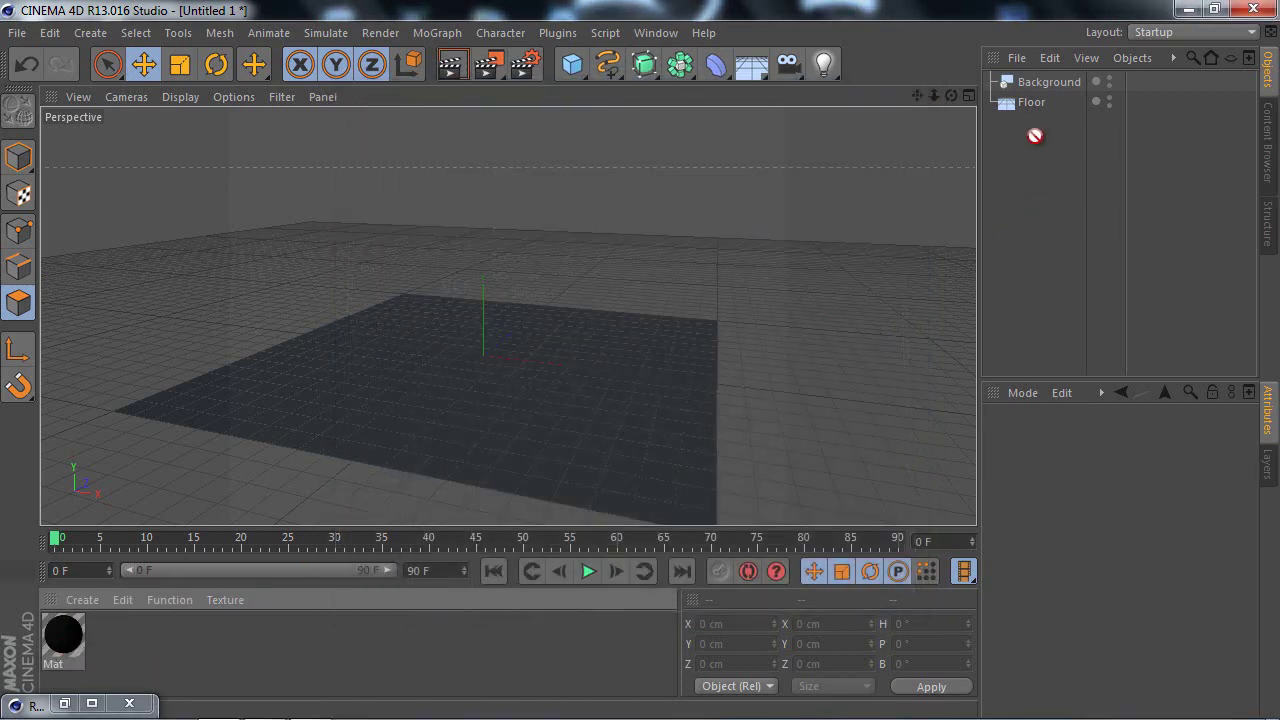
{"action": "left_click_drag", "start_coordinate": [1137, 87], "coordinate": [1136, 82]}
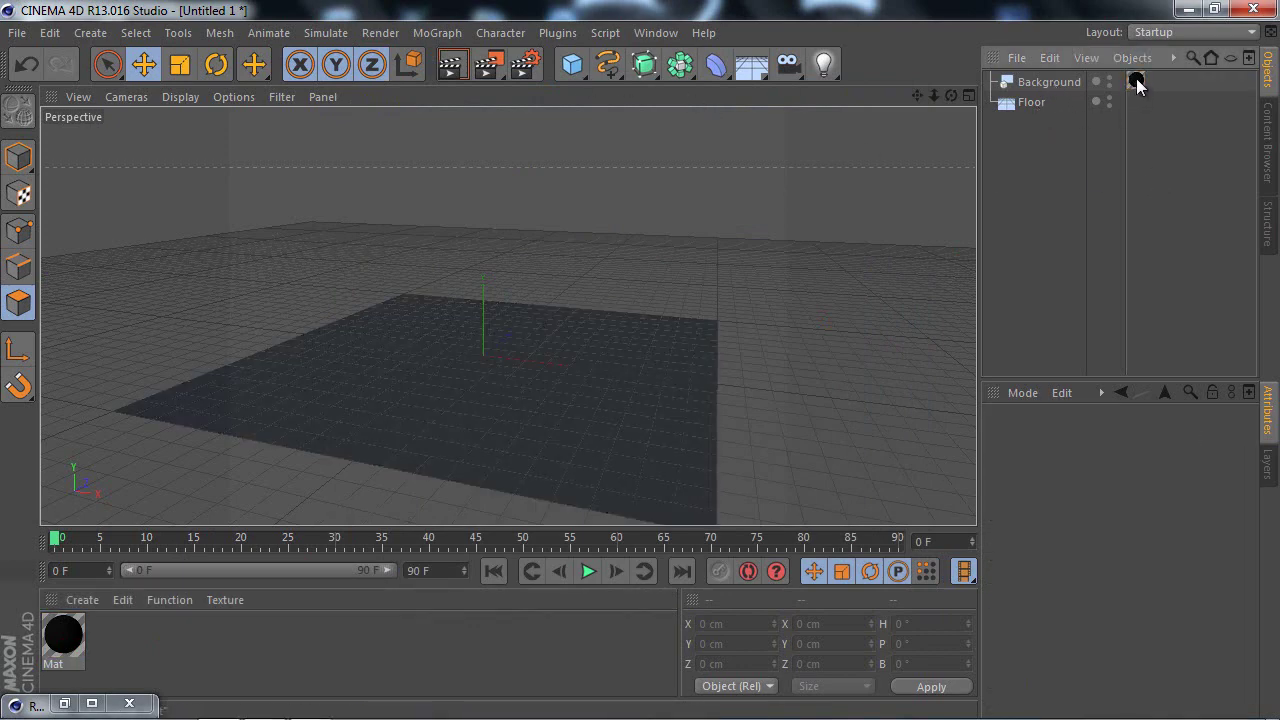
{"action": "left_click_drag", "start_coordinate": [1137, 92], "coordinate": [1137, 101], "text": "ctrl"}
{"action": "left_click", "coordinate": [1148, 158]}
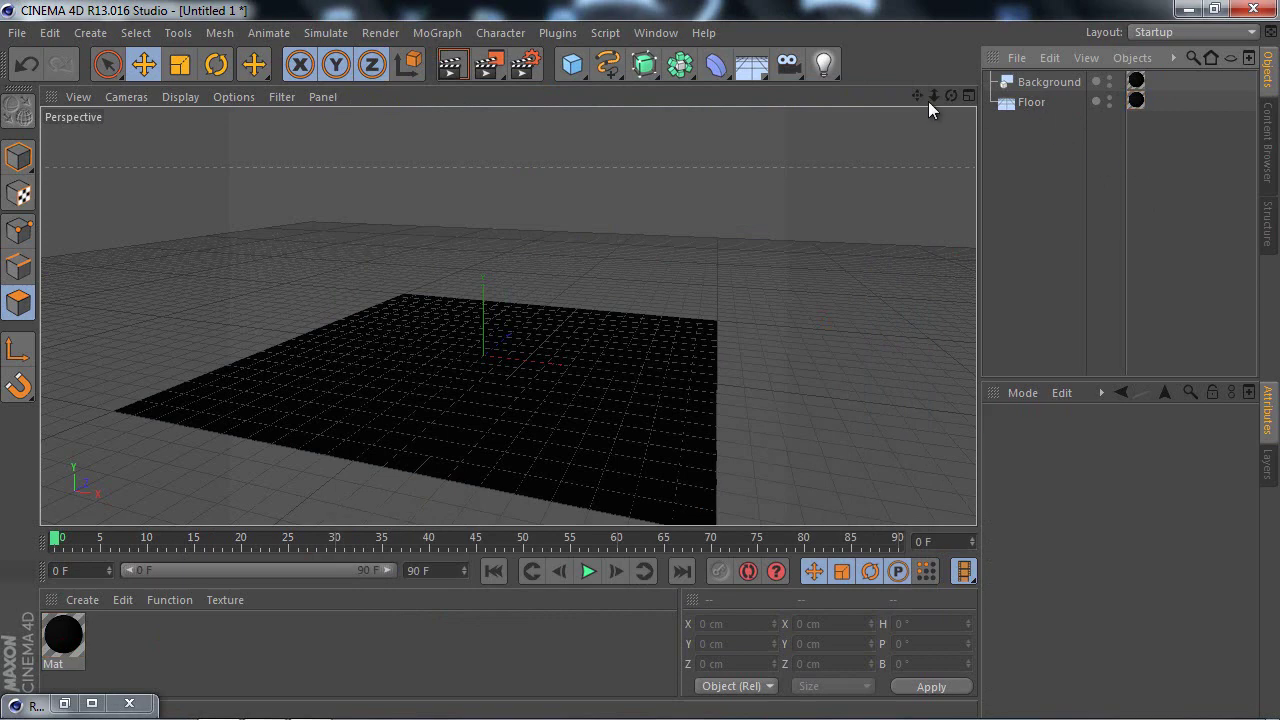
{"action": "left_click", "coordinate": [454, 67]}
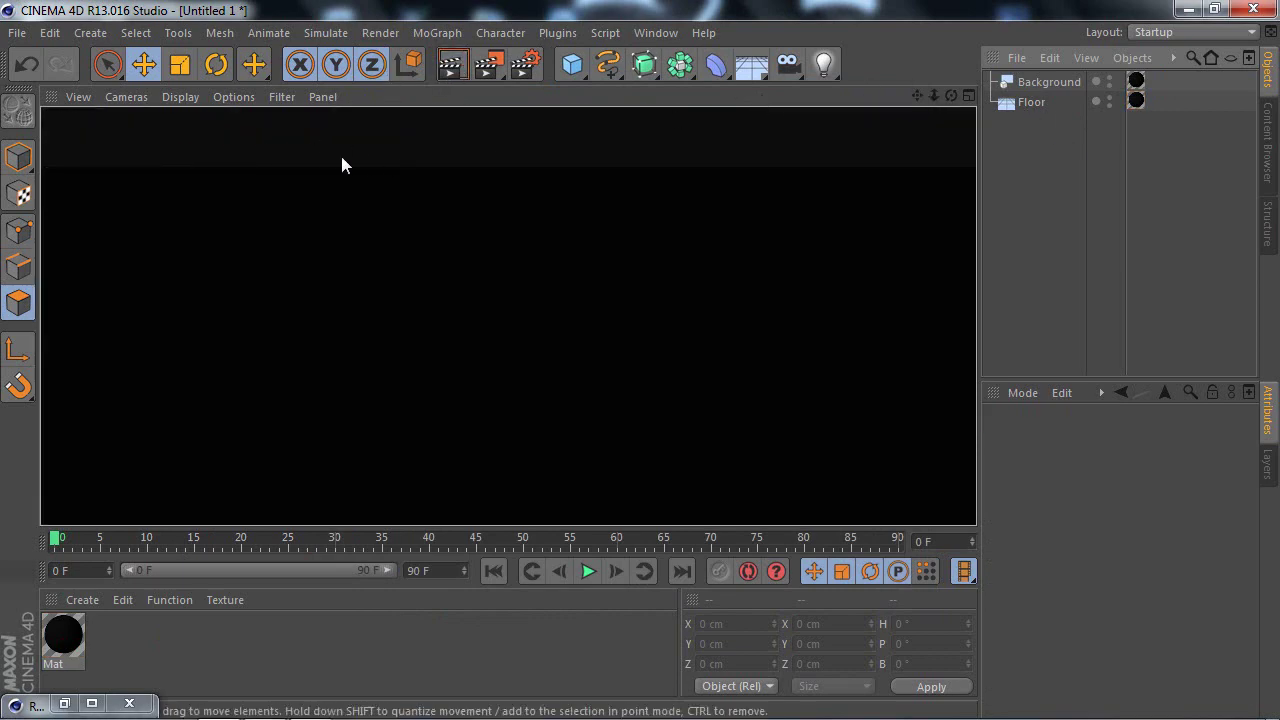
{"action": "left_click", "coordinate": [1035, 123]}
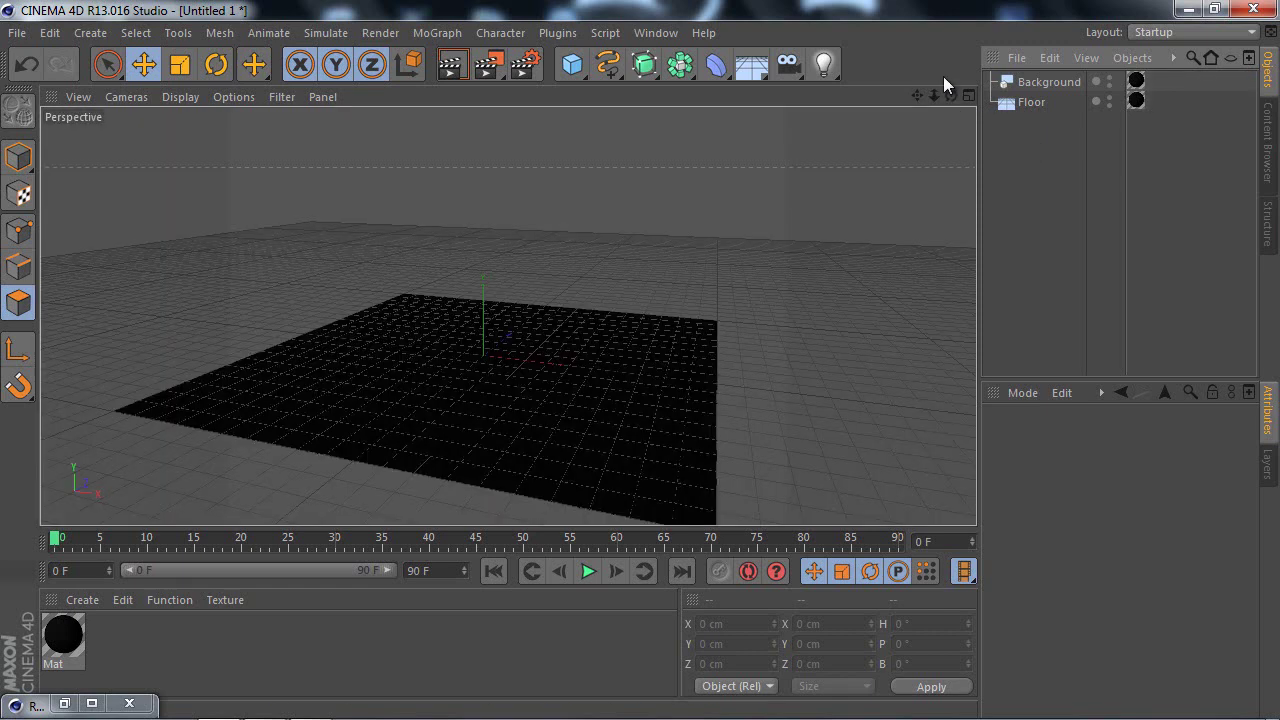
Step: Add a Compositing tag to the Floor with Compositing Background enabled
{"action": "right_click", "coordinate": [1035, 106]}
{"action": "mouse_move", "coordinate": [1100, 65]}
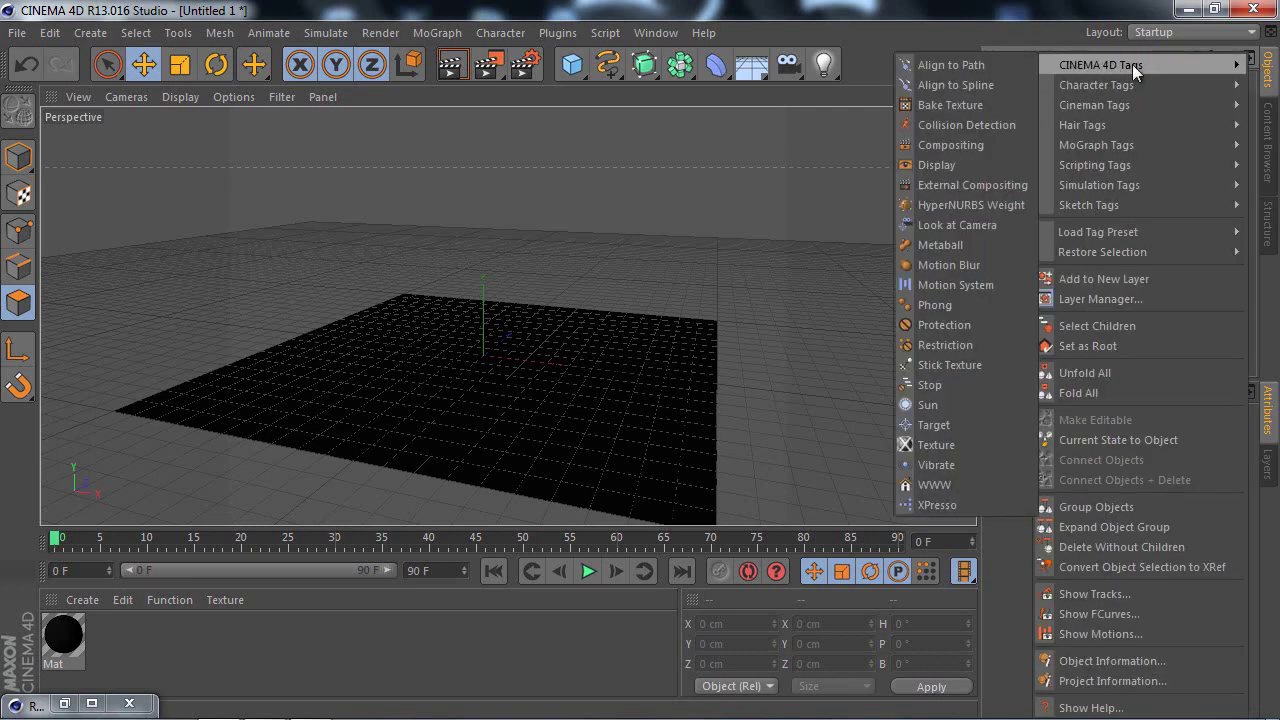
{"action": "left_click", "coordinate": [950, 145]}
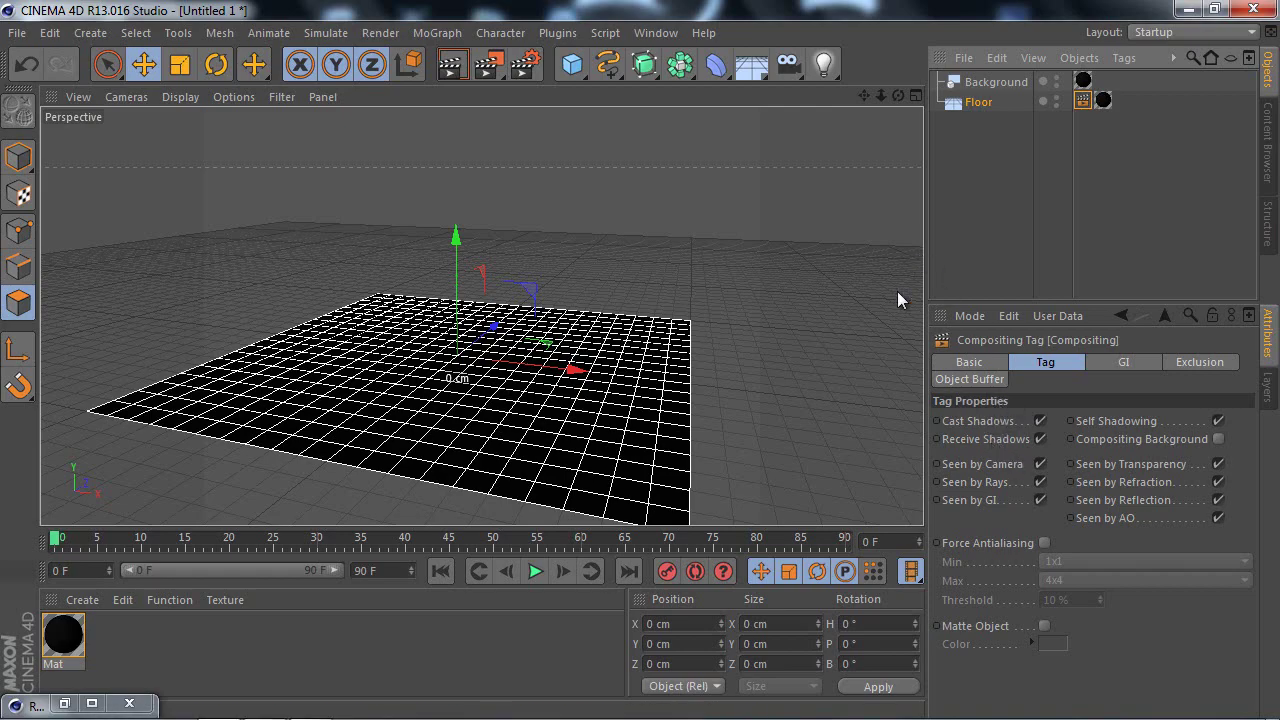
{"action": "left_click_drag", "start_coordinate": [897, 96], "coordinate": [920, 265]}
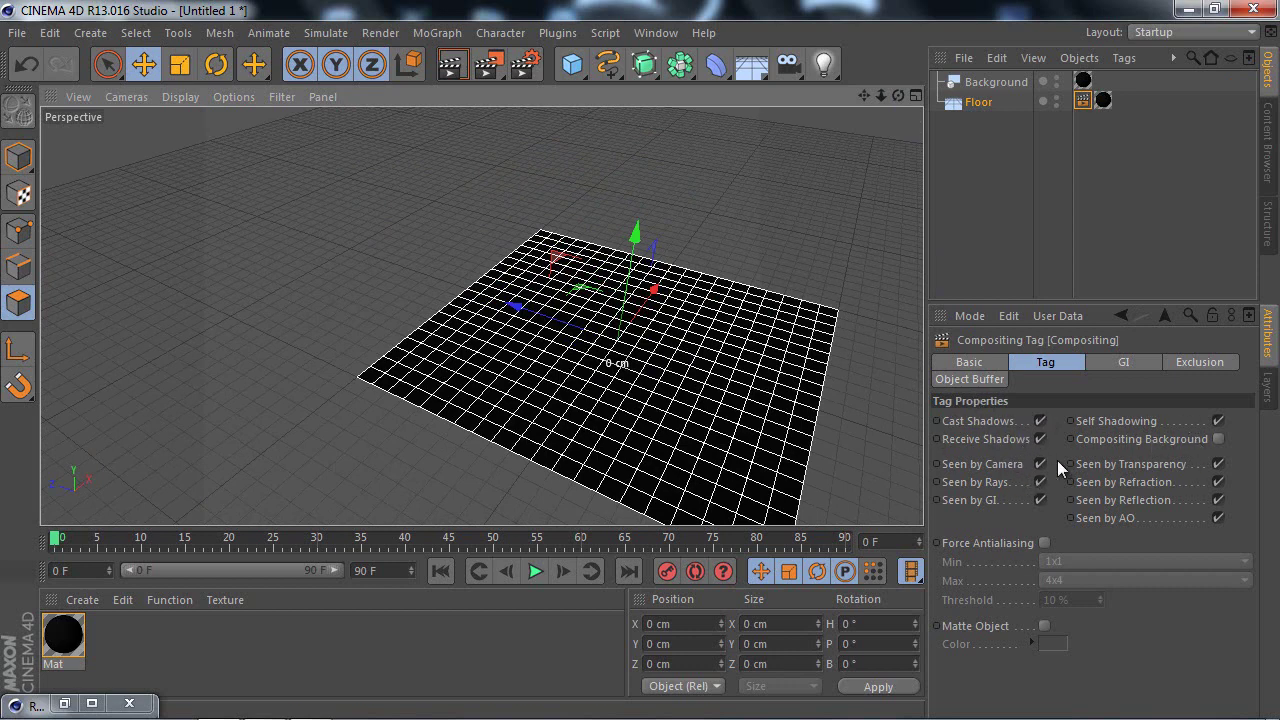
{"action": "left_click", "coordinate": [1218, 440]}
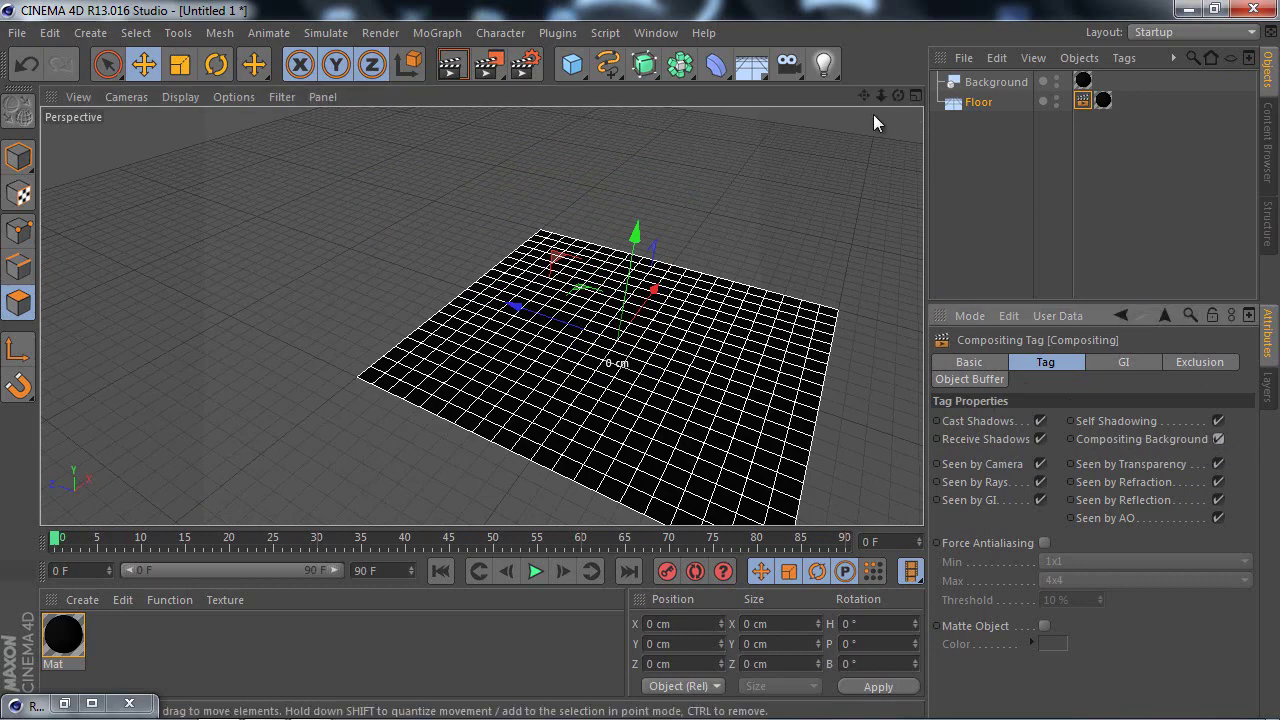
Step: Re-angle the view and test-render the floor, which comes out solid black
{"action": "mouse_move", "coordinate": [881, 96]}
{"action": "left_mouse_down"}
{"action": "mouse_move", "coordinate": [1044, 102]}
{"action": "mouse_move", "coordinate": [1104, 85]}
{"action": "left_mouse_up"}
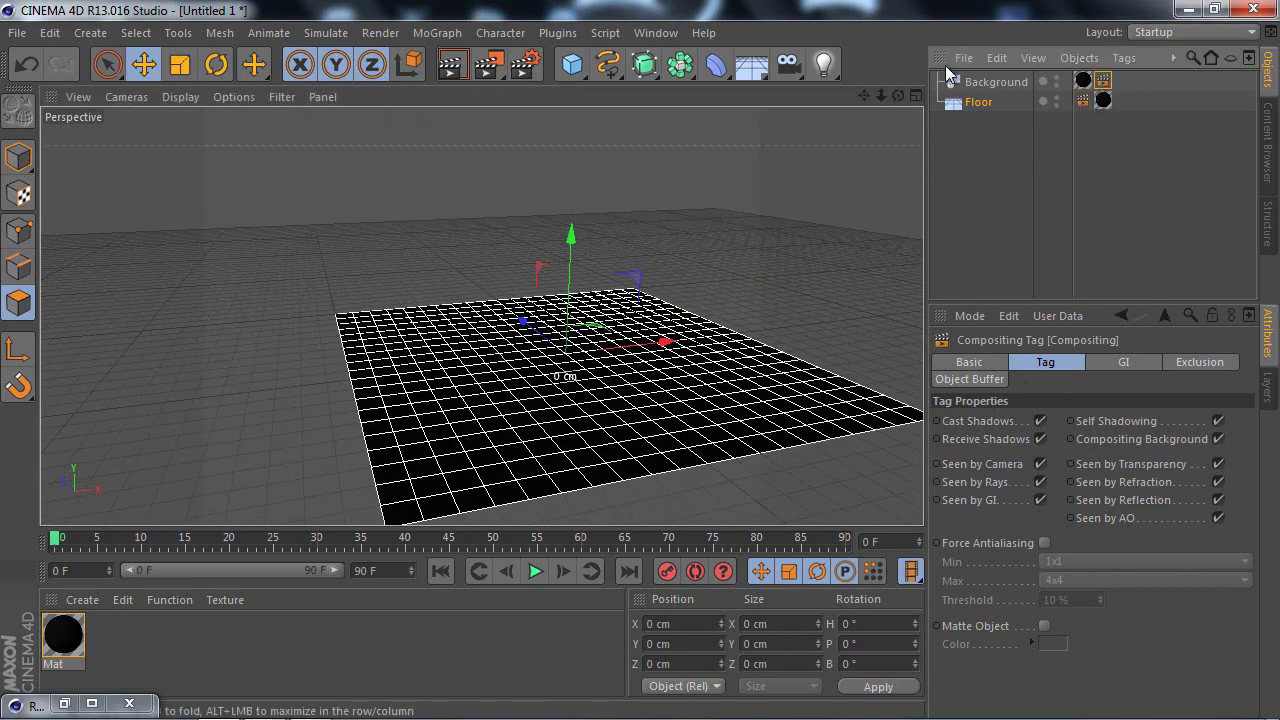
{"action": "left_click_drag", "start_coordinate": [898, 96], "coordinate": [617, 63]}
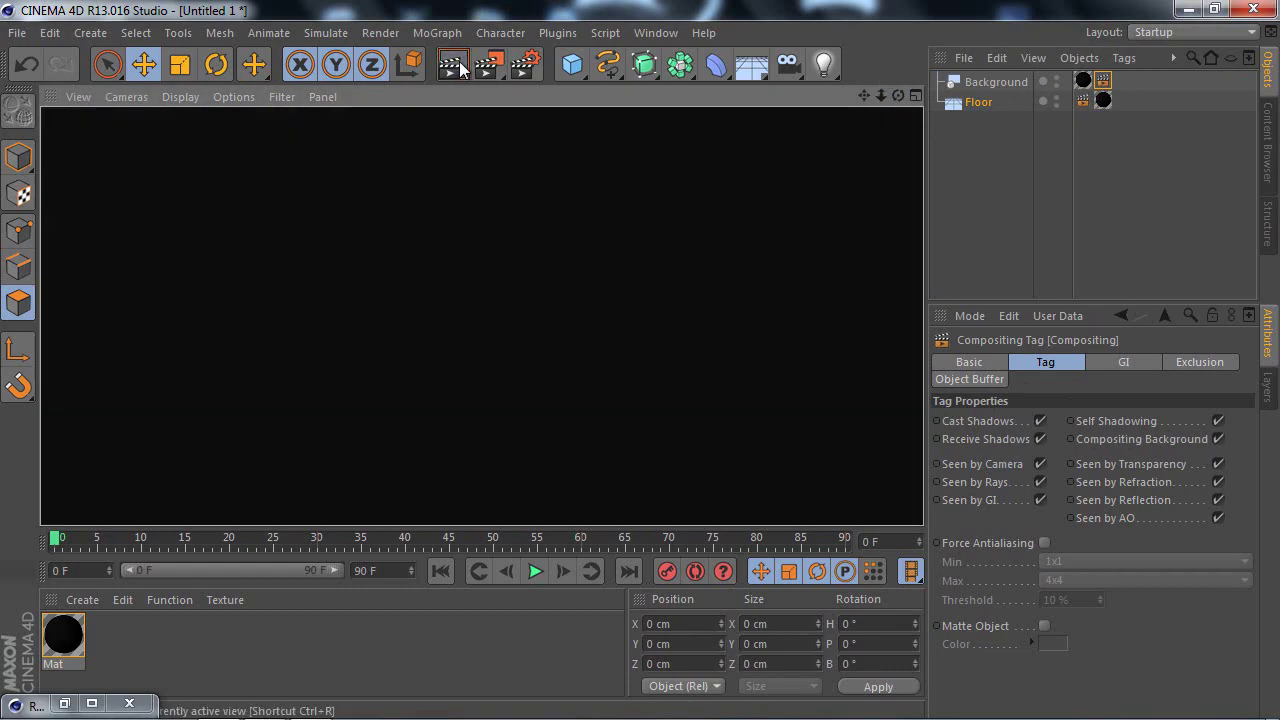
{"action": "left_click", "coordinate": [452, 64]}
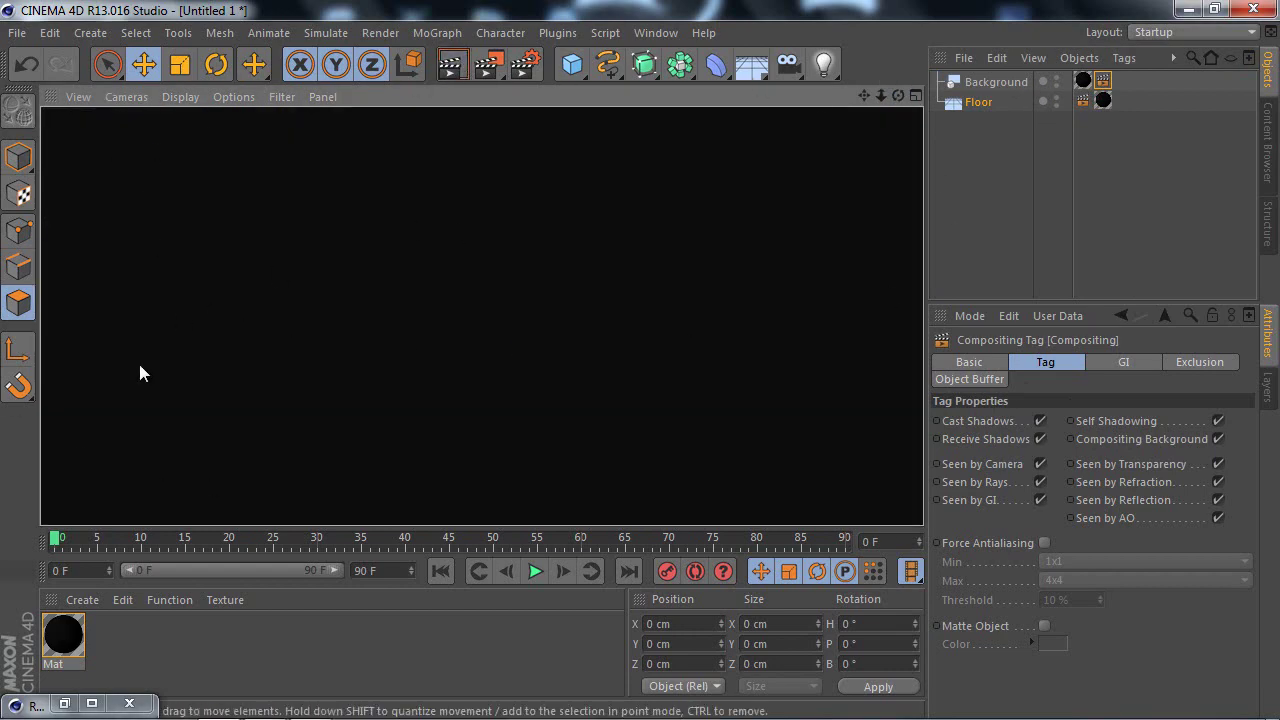
{"action": "left_click_drag", "start_coordinate": [886, 99], "coordinate": [830, 140]}
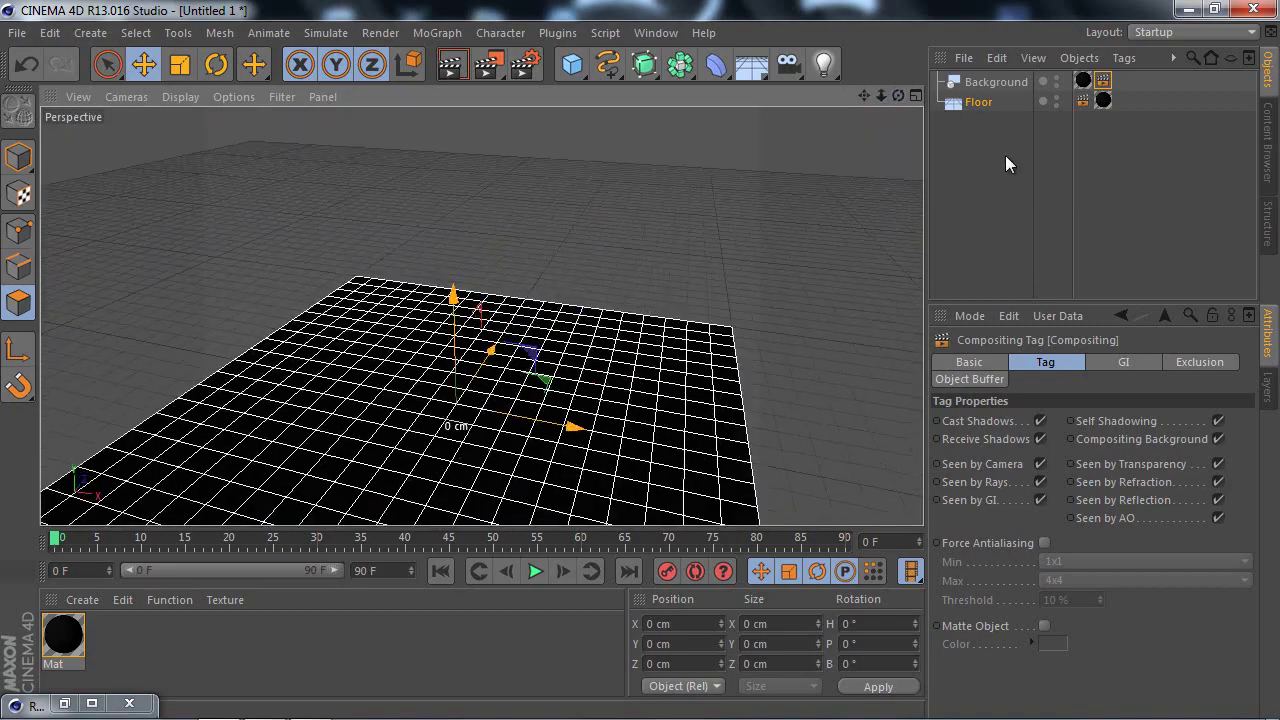
{"action": "left_click", "coordinate": [830, 140]}
{"action": "left_click_drag", "start_coordinate": [884, 96], "coordinate": [642, 356]}
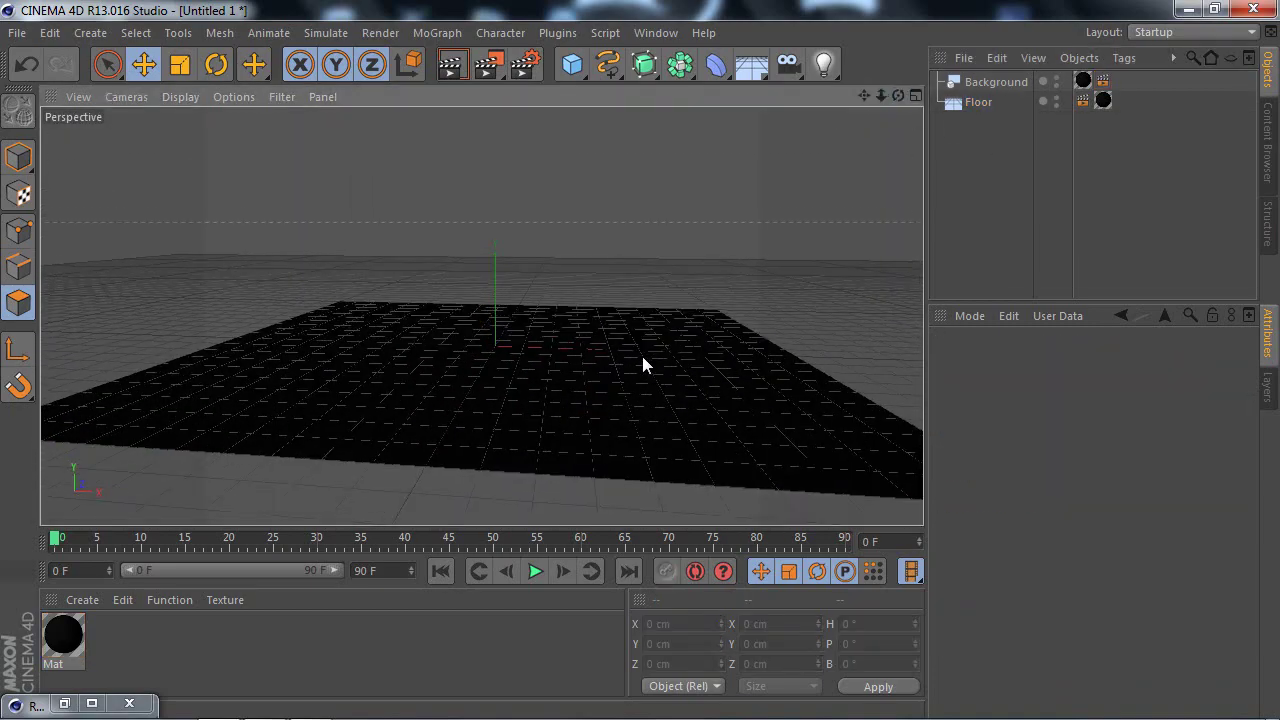
Step: Add a Sphere primitive and switch to an enlarged Front view
{"action": "left_click", "coordinate": [575, 66]}
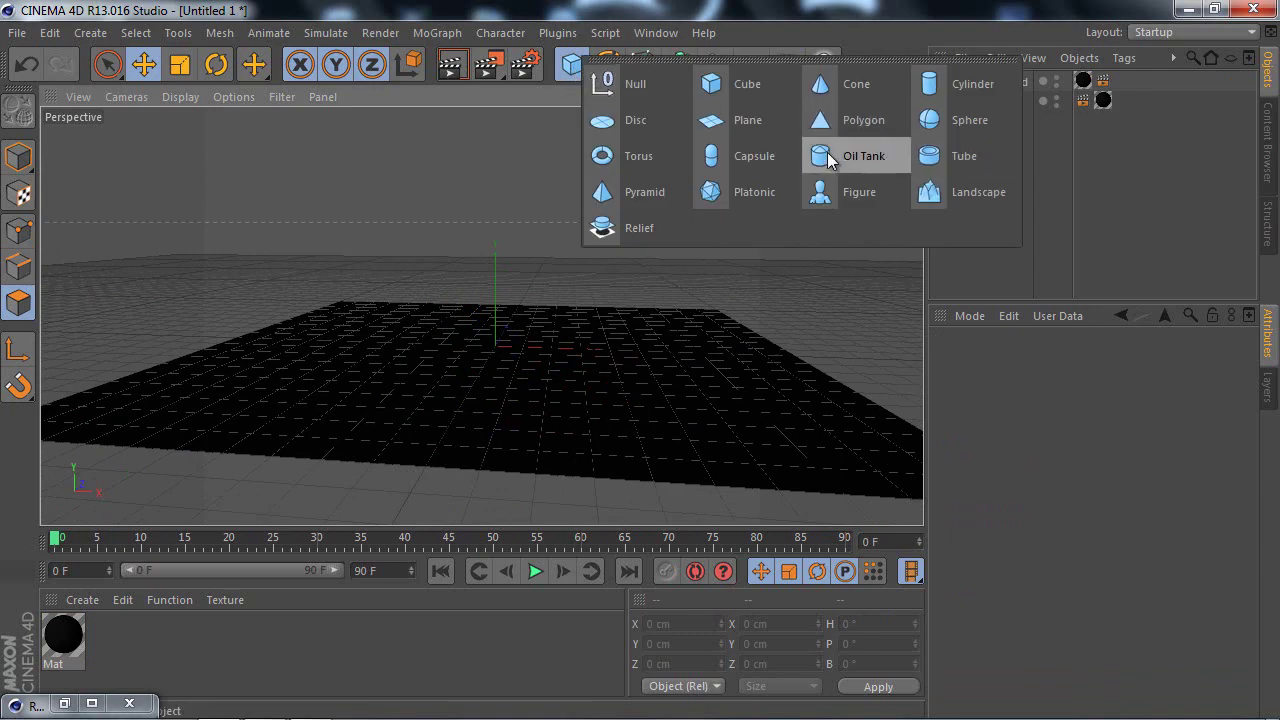
{"action": "left_click", "coordinate": [949, 140]}
{"action": "scroll", "coordinate": [652, 290], "scroll_direction": "up", "scroll_amount": 2}
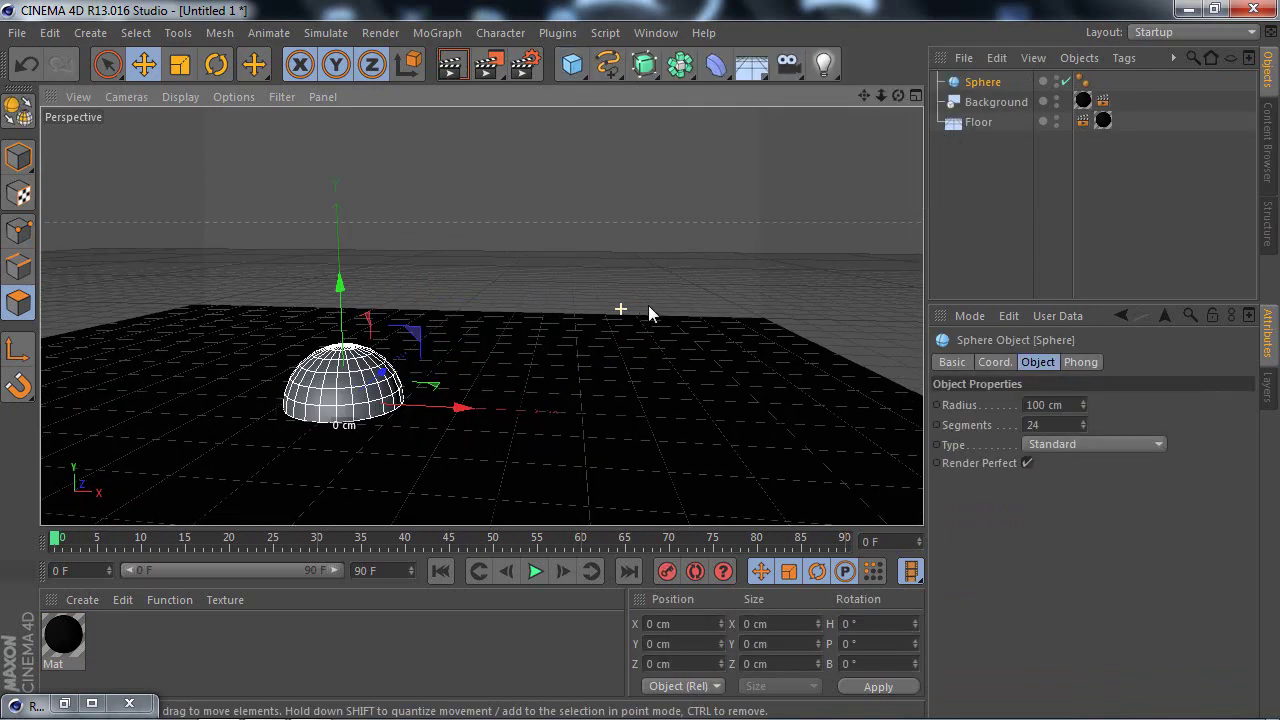
{"action": "middle_click", "coordinate": [648, 305]}
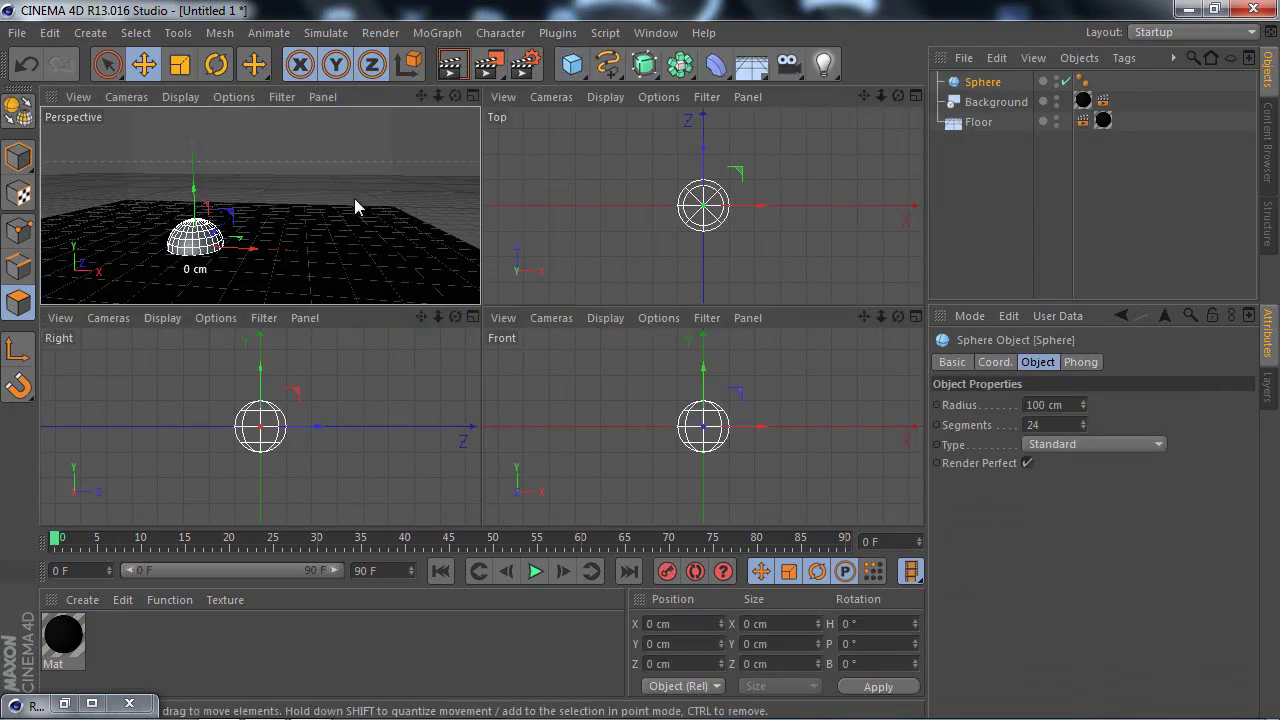
{"action": "middle_click", "coordinate": [636, 390]}
Step: Raise the sphere about 100 cm so it sits exactly on the floor
{"action": "scroll", "coordinate": [641, 360], "scroll_direction": "up", "scroll_amount": 3}
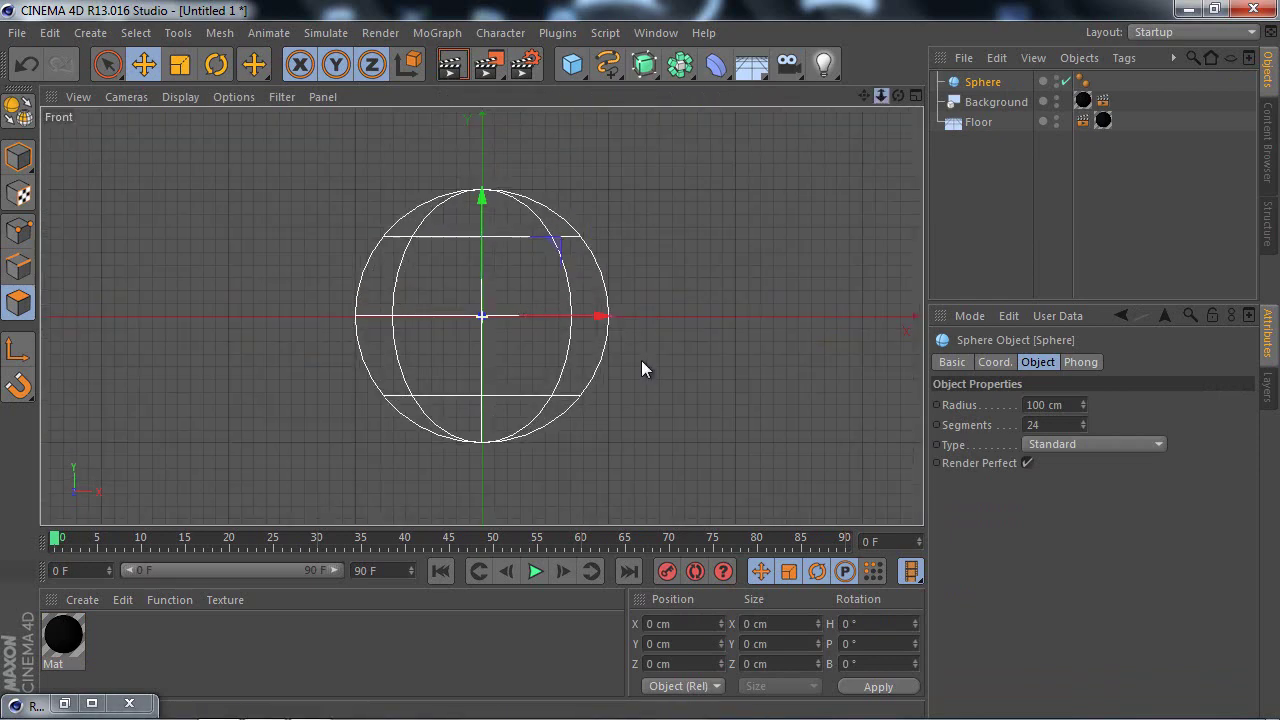
{"action": "scroll", "coordinate": [641, 360], "scroll_direction": "up", "scroll_amount": 1}
{"action": "scroll", "coordinate": [642, 362], "scroll_direction": "up", "scroll_amount": 1}
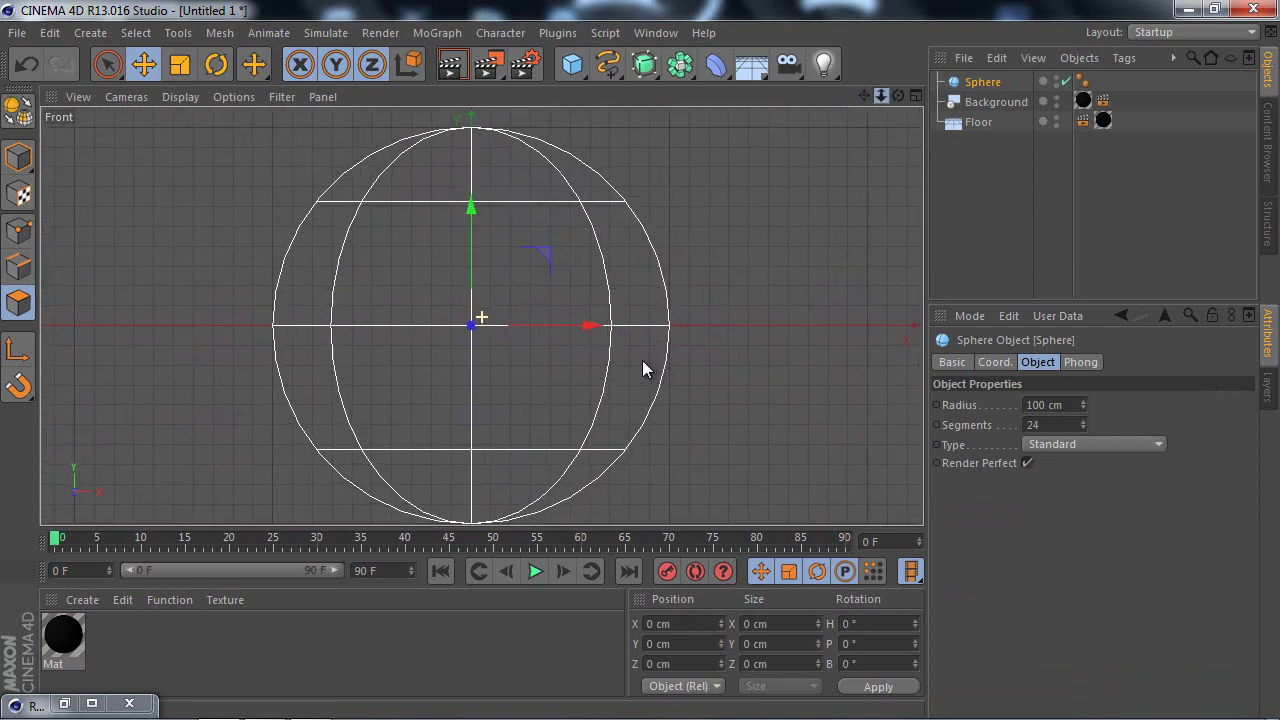
{"action": "scroll", "coordinate": [642, 362], "scroll_direction": "up", "scroll_amount": 1}
{"action": "left_click_drag", "start_coordinate": [470, 266], "coordinate": [485, 70]}
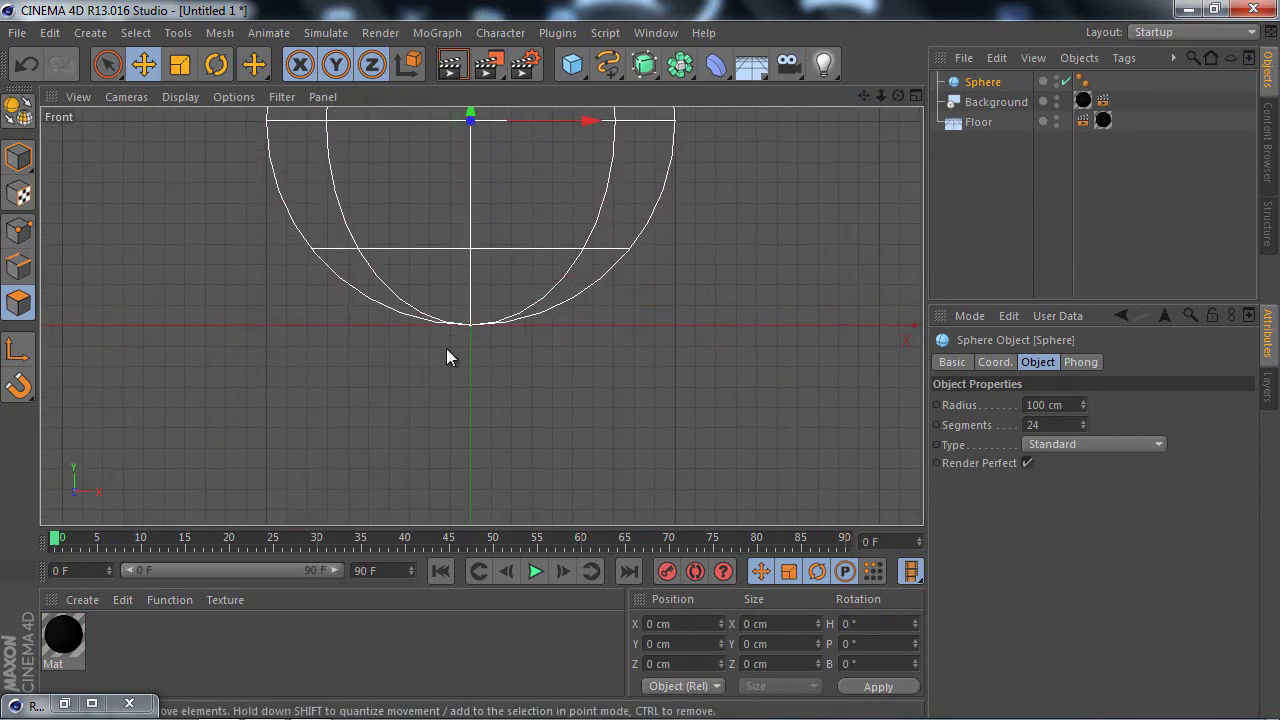
{"action": "scroll", "coordinate": [544, 266], "scroll_direction": "up", "scroll_amount": 1}
{"action": "scroll", "coordinate": [470, 276], "scroll_direction": "up", "scroll_amount": 1}
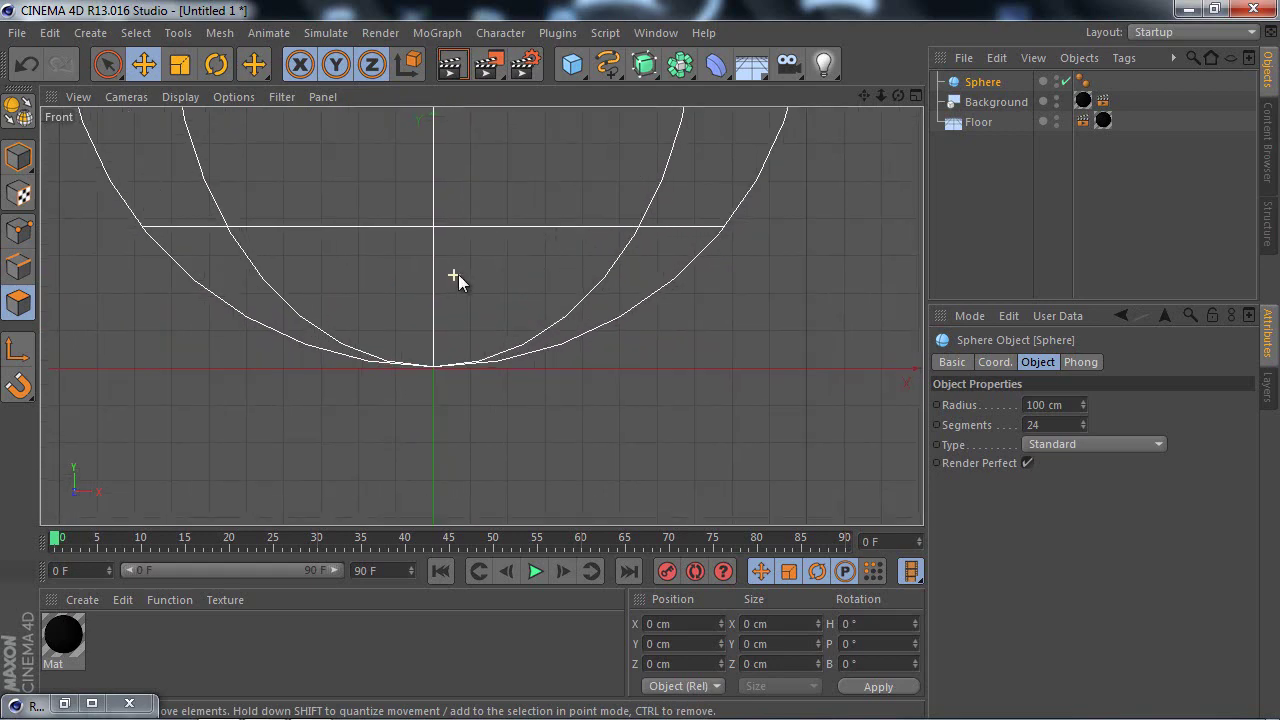
{"action": "scroll", "coordinate": [440, 300], "scroll_direction": "up", "scroll_amount": 1}
{"action": "scroll", "coordinate": [340, 390], "scroll_direction": "up", "scroll_amount": 2}
{"action": "scroll", "coordinate": [340, 407], "scroll_direction": "up", "scroll_amount": 1}
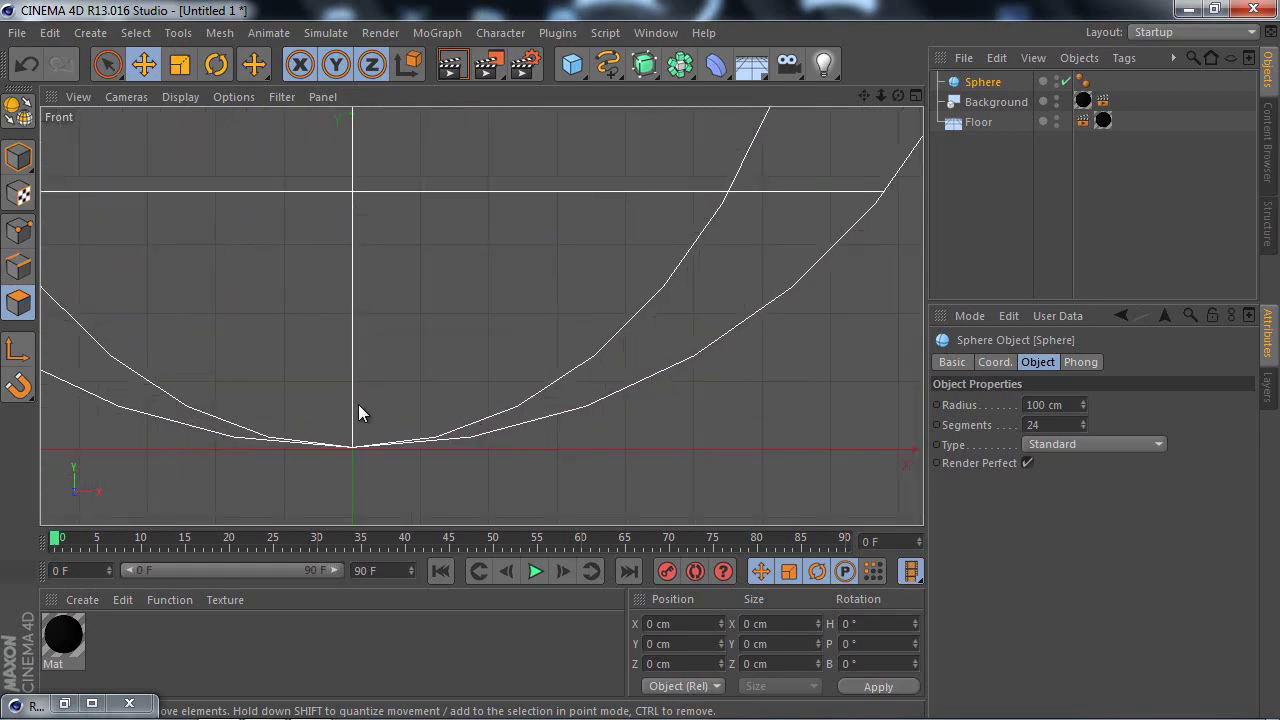
{"action": "mouse_move", "coordinate": [358, 404]}
{"action": "left_mouse_down"}
{"action": "mouse_move", "coordinate": [358, 391]}
{"action": "mouse_move", "coordinate": [369, 412]}
{"action": "left_mouse_up"}
Step: Return to a full-size Perspective view and deselect the sphere
{"action": "middle_click", "coordinate": [420, 322]}
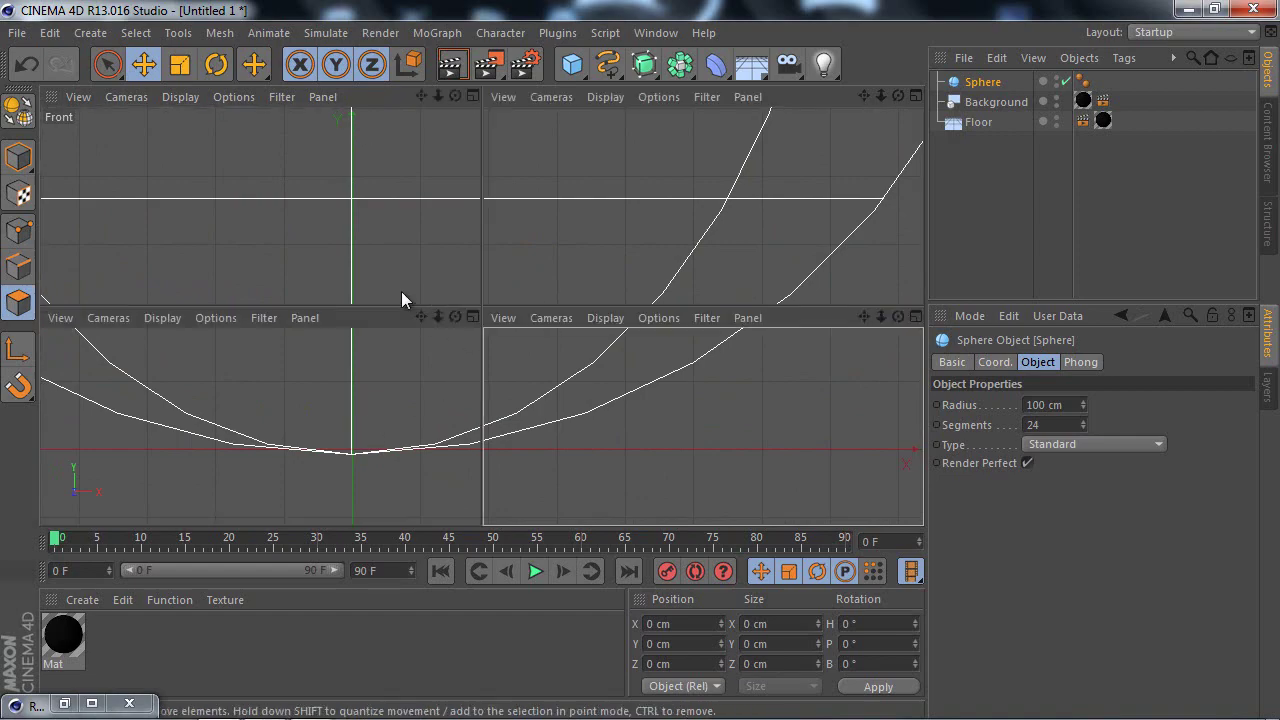
{"action": "middle_click", "coordinate": [401, 291]}
{"action": "mouse_move", "coordinate": [881, 96]}
{"action": "left_mouse_down"}
{"action": "mouse_move", "coordinate": [634, 357]}
{"action": "mouse_move", "coordinate": [860, 97]}
{"action": "mouse_move", "coordinate": [640, 357]}
{"action": "mouse_move", "coordinate": [963, 151]}
{"action": "left_mouse_up"}
{"action": "left_click", "coordinate": [963, 151]}
Step: Make the Sphere editable polygons and bring up the striped-spheres reference in Photo Viewer
{"action": "middle_click_drag", "start_coordinate": [646, 371], "coordinate": [733, 419], "text": "alt"}
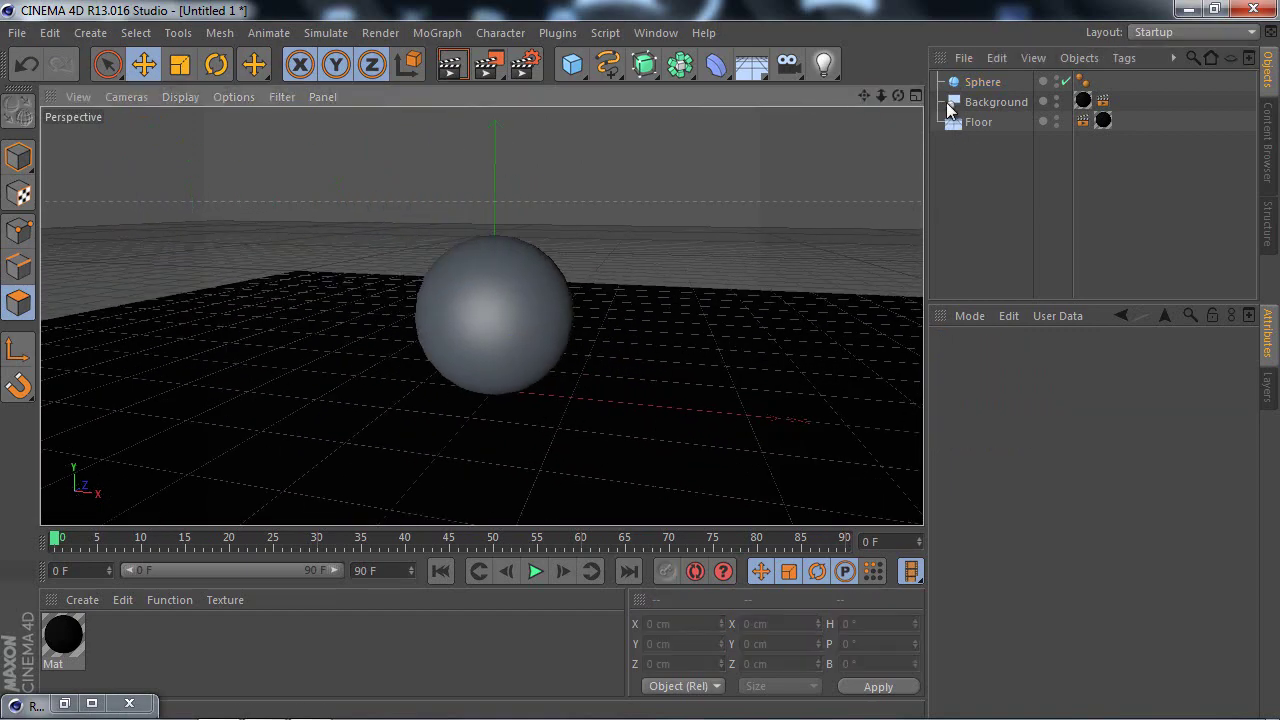
{"action": "left_click", "coordinate": [978, 82]}
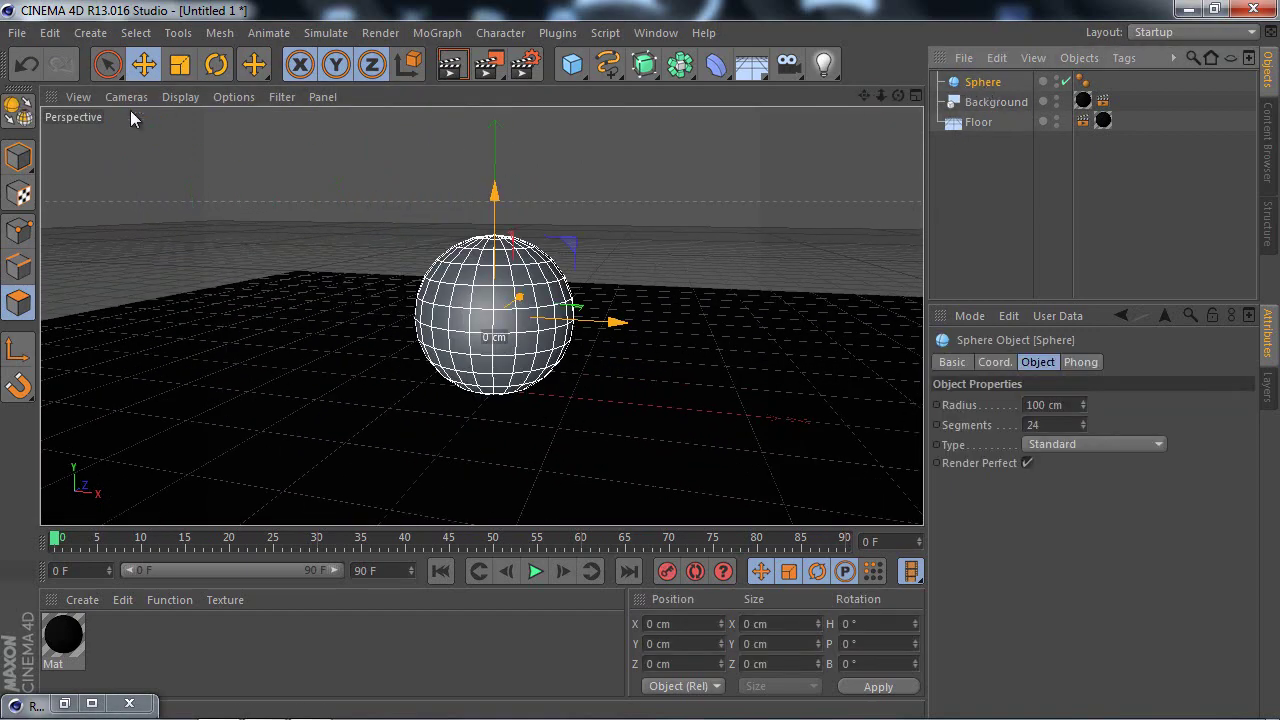
{"action": "left_click", "coordinate": [17, 112]}
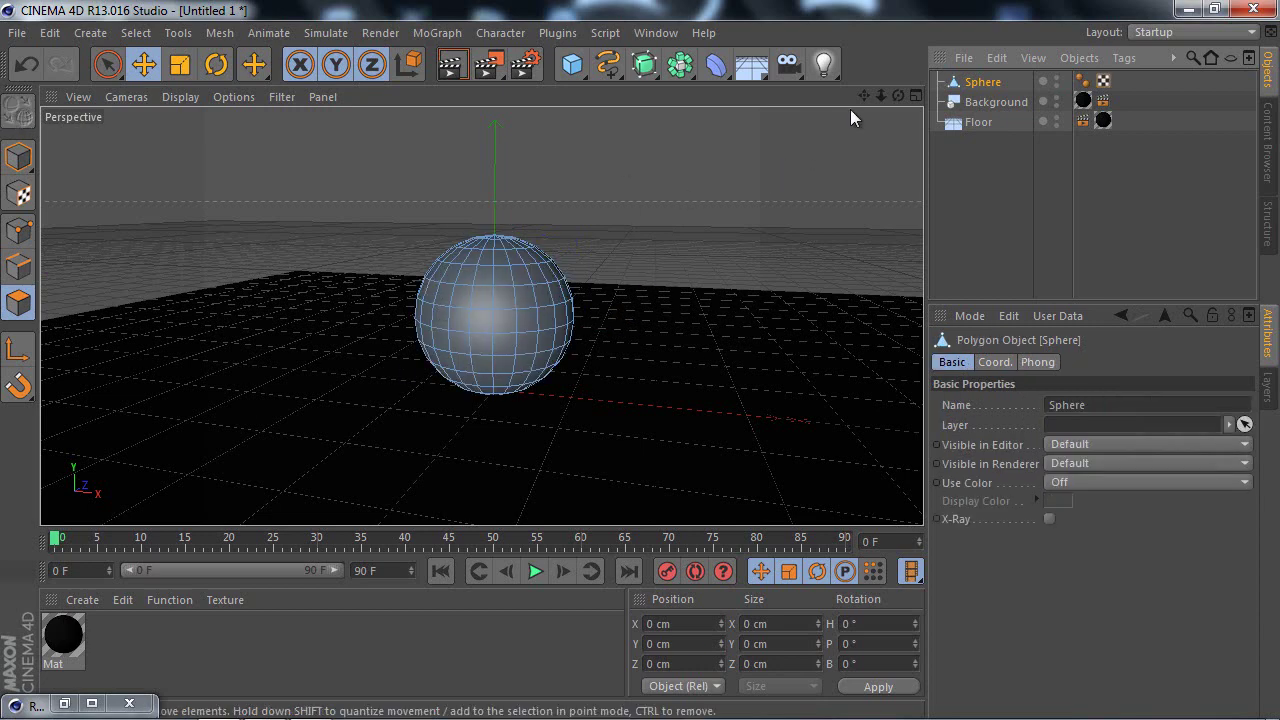
{"action": "left_click_drag", "start_coordinate": [882, 96], "coordinate": [114, 555]}
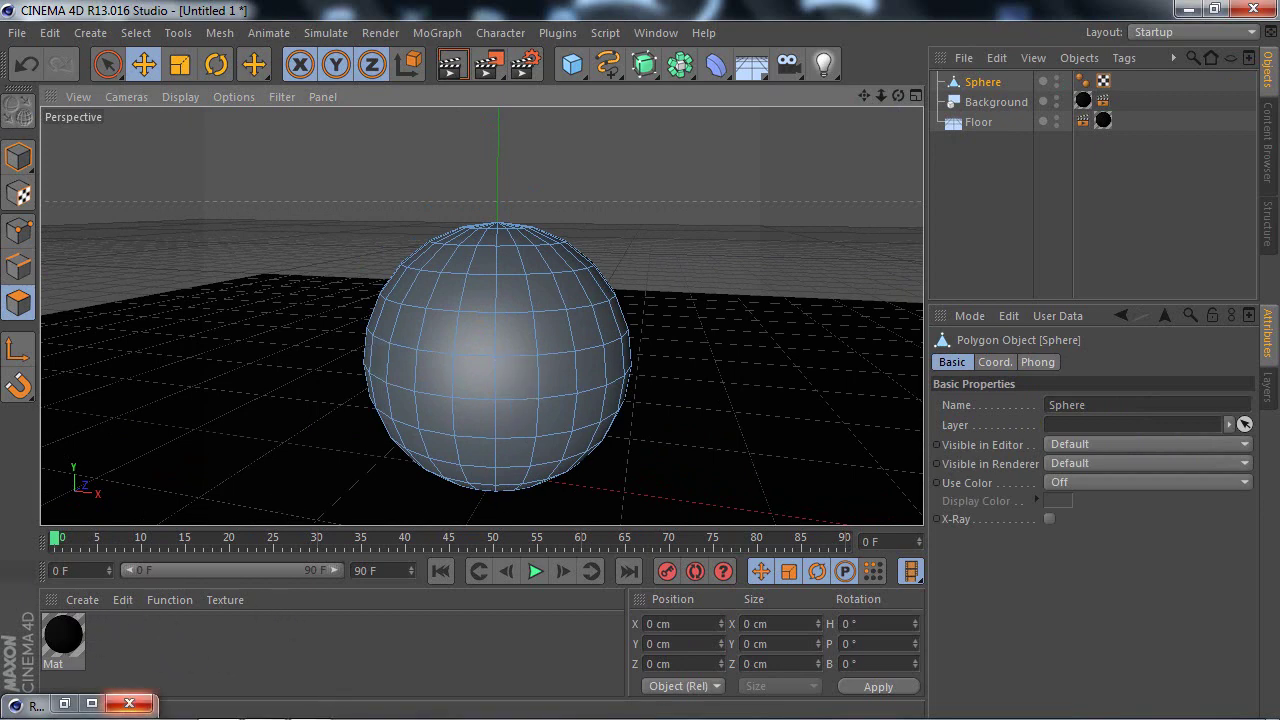
{"action": "left_click", "coordinate": [264, 711]}
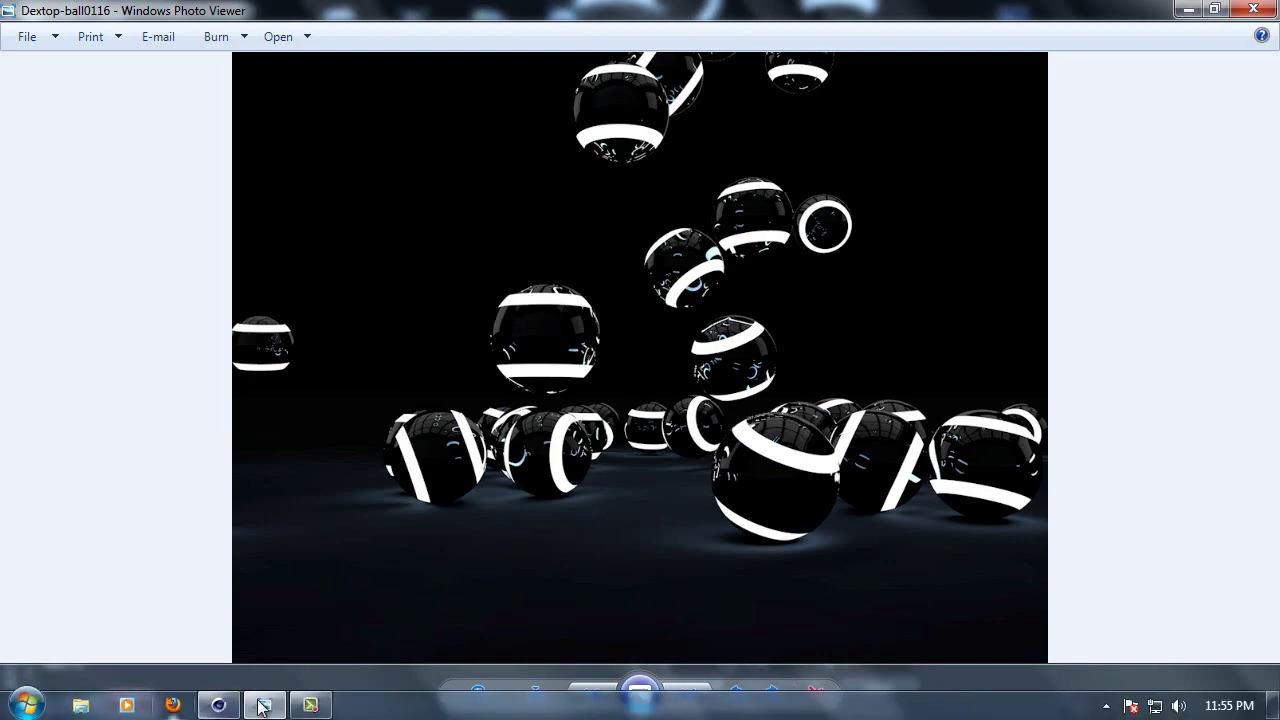
Step: Switch from the Photo Viewer reference back to the Cinema 4D window
{"action": "left_click", "coordinate": [218, 705]}
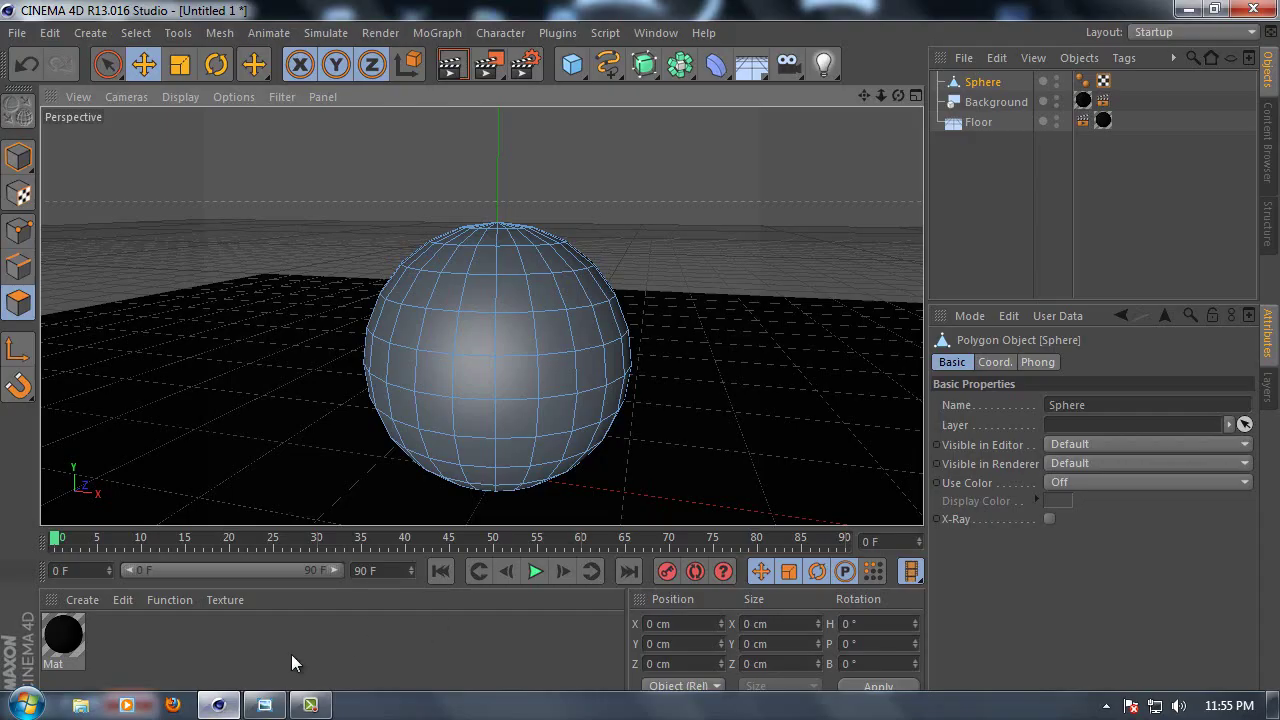
Step: Create a new material Mat.1 with a black colour and reflection enabled
{"action": "double_click", "coordinate": [145, 651]}
{"action": "double_click", "coordinate": [60, 642]}
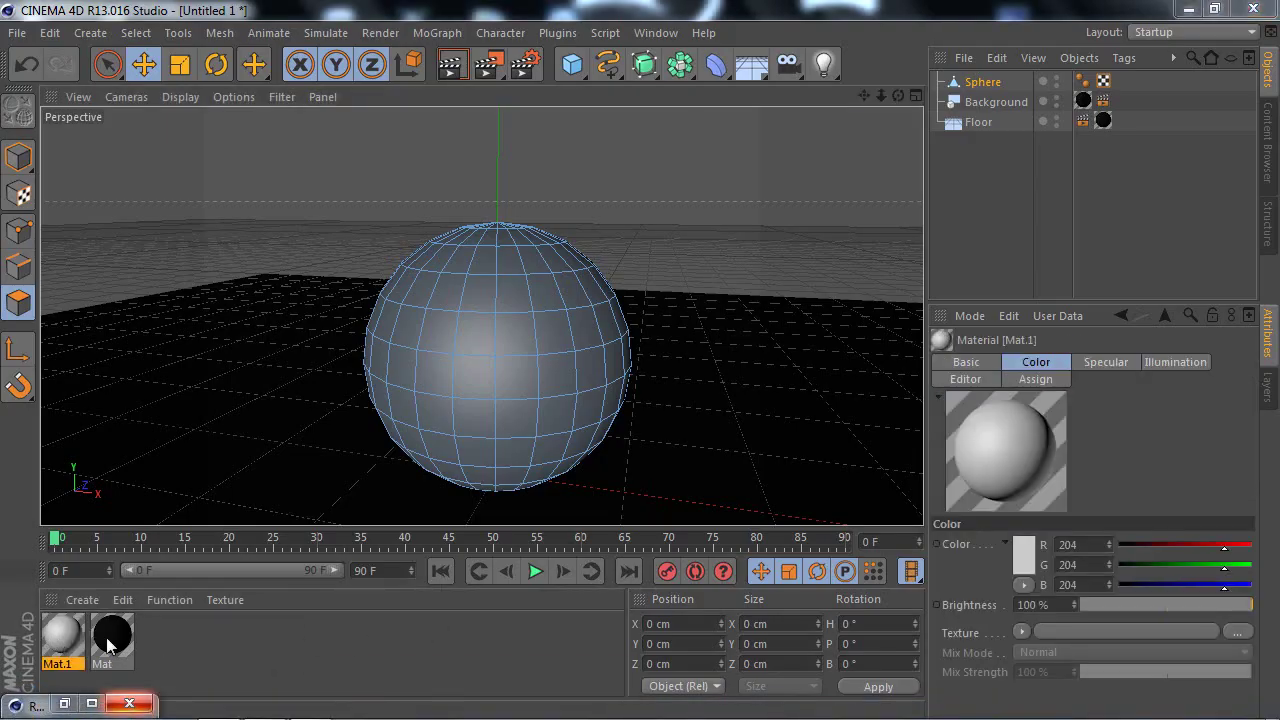
{"action": "left_click", "coordinate": [526, 215]}
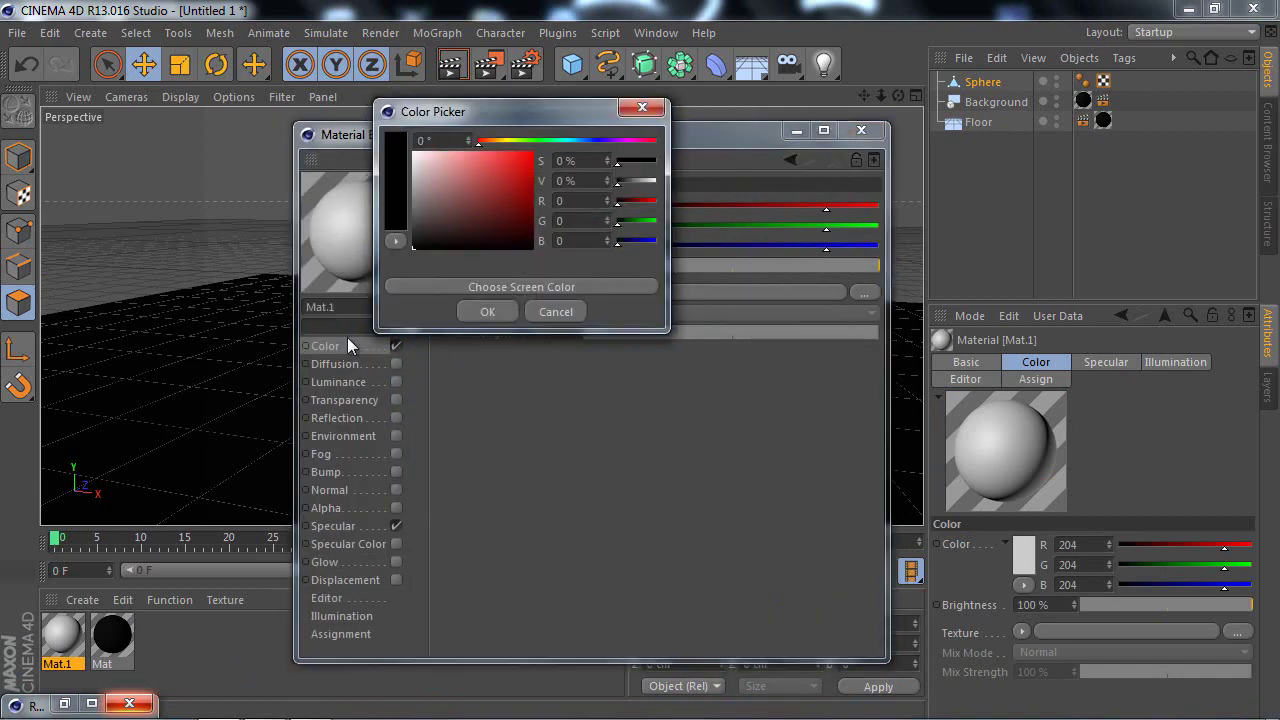
{"action": "left_click", "coordinate": [489, 312]}
{"action": "left_click", "coordinate": [340, 382]}
{"action": "left_click", "coordinate": [396, 418]}
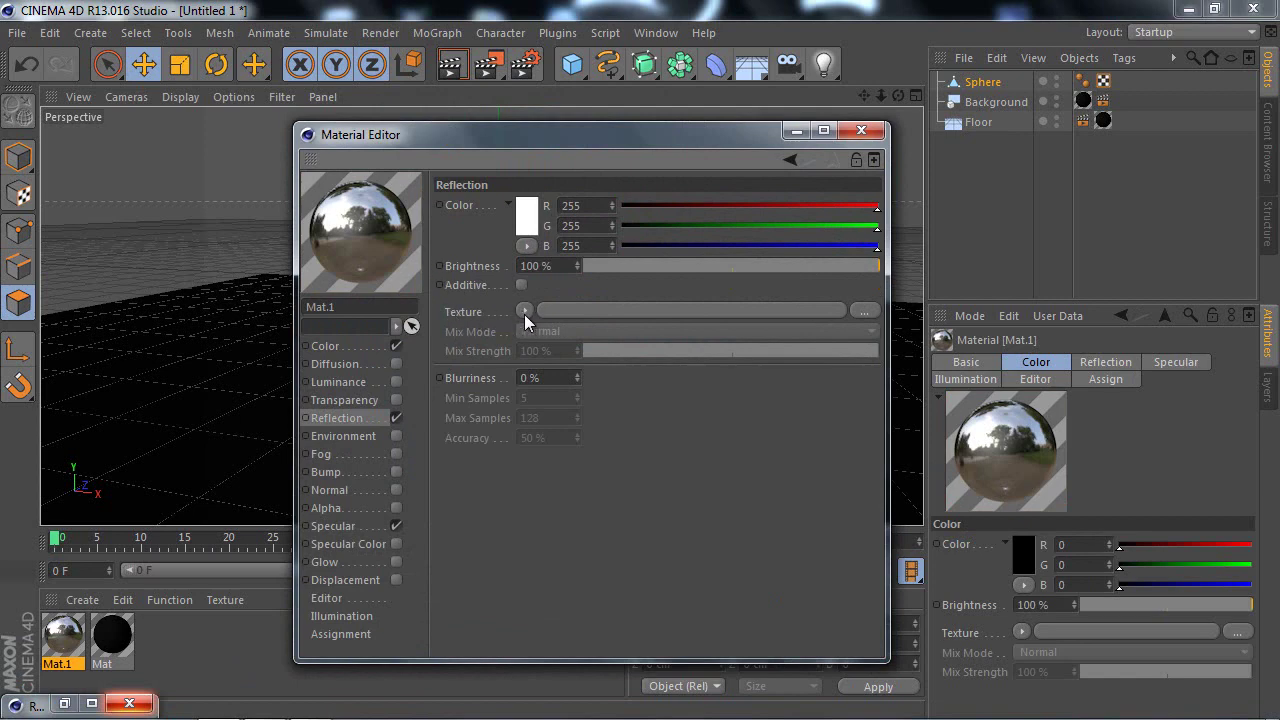
Step: Give Mat.1's reflection a Fresnel texture at 8% brightness and 10% mix strength
{"action": "left_click", "coordinate": [524, 312]}
{"action": "left_click", "coordinate": [498, 318]}
{"action": "left_click", "coordinate": [524, 312]}
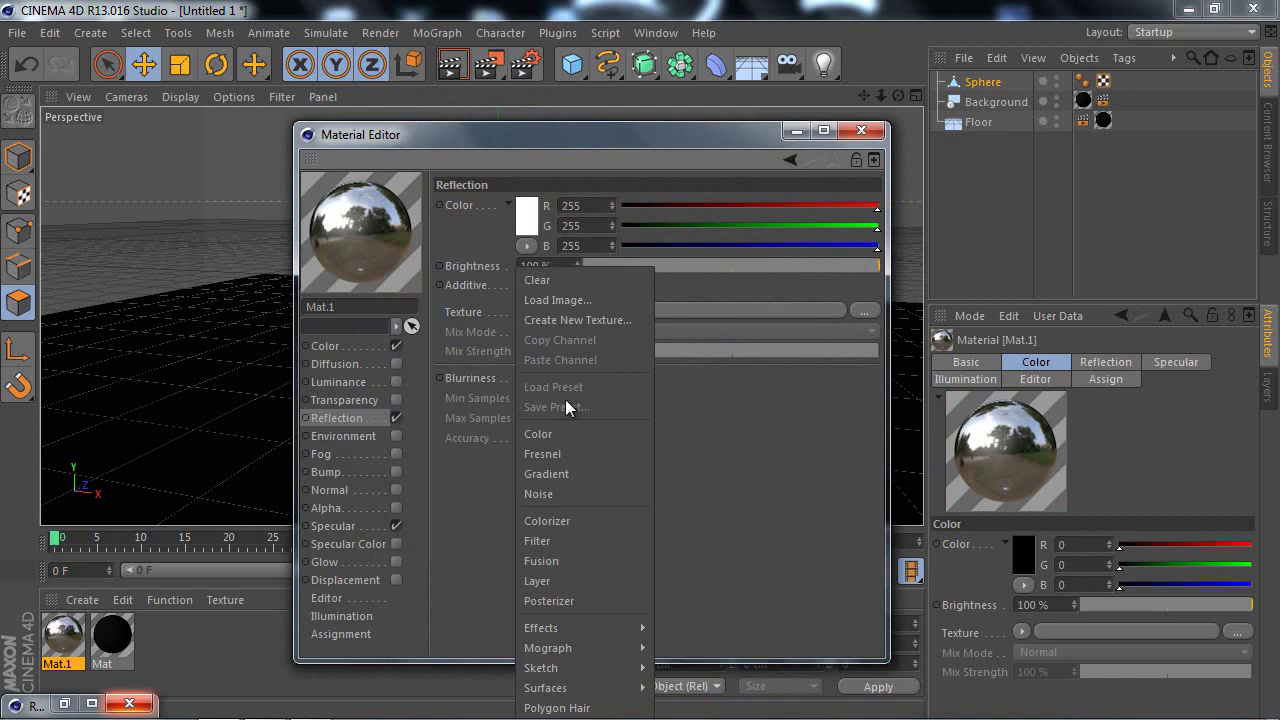
{"action": "left_click", "coordinate": [538, 454]}
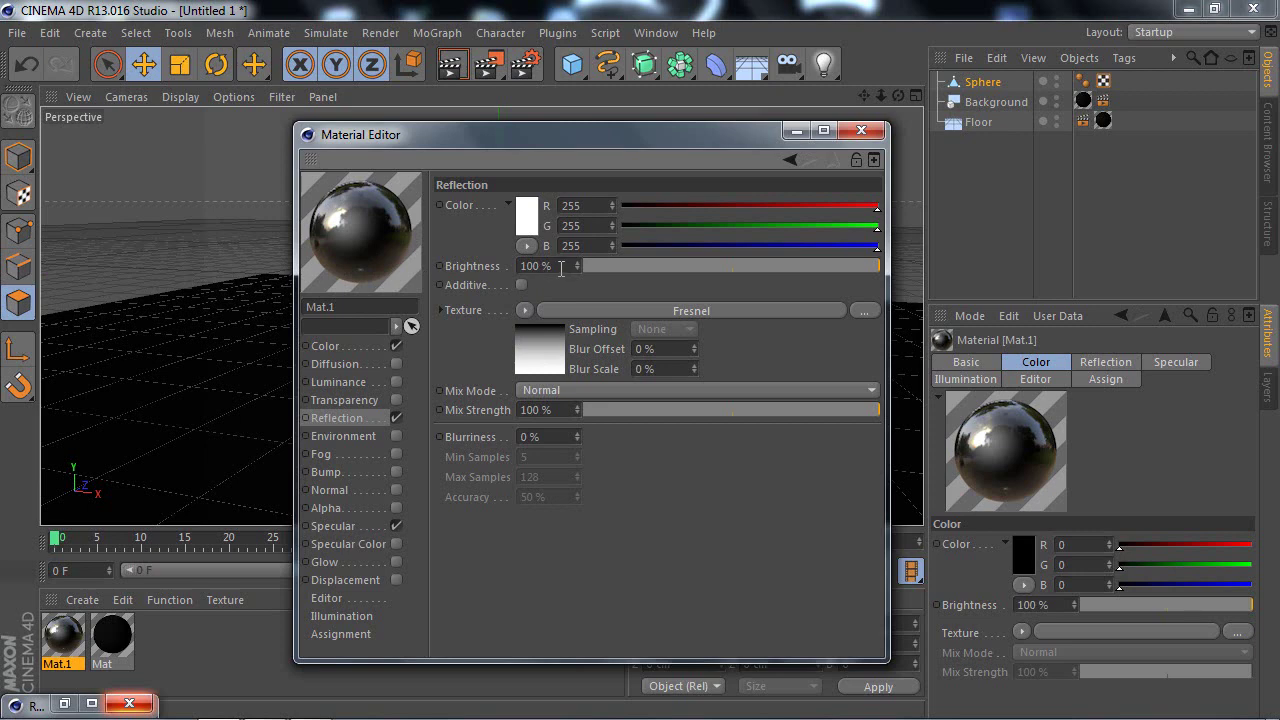
{"action": "double_click", "coordinate": [561, 268]}
{"action": "type", "text": "8"}
{"action": "key", "text": "Return"}
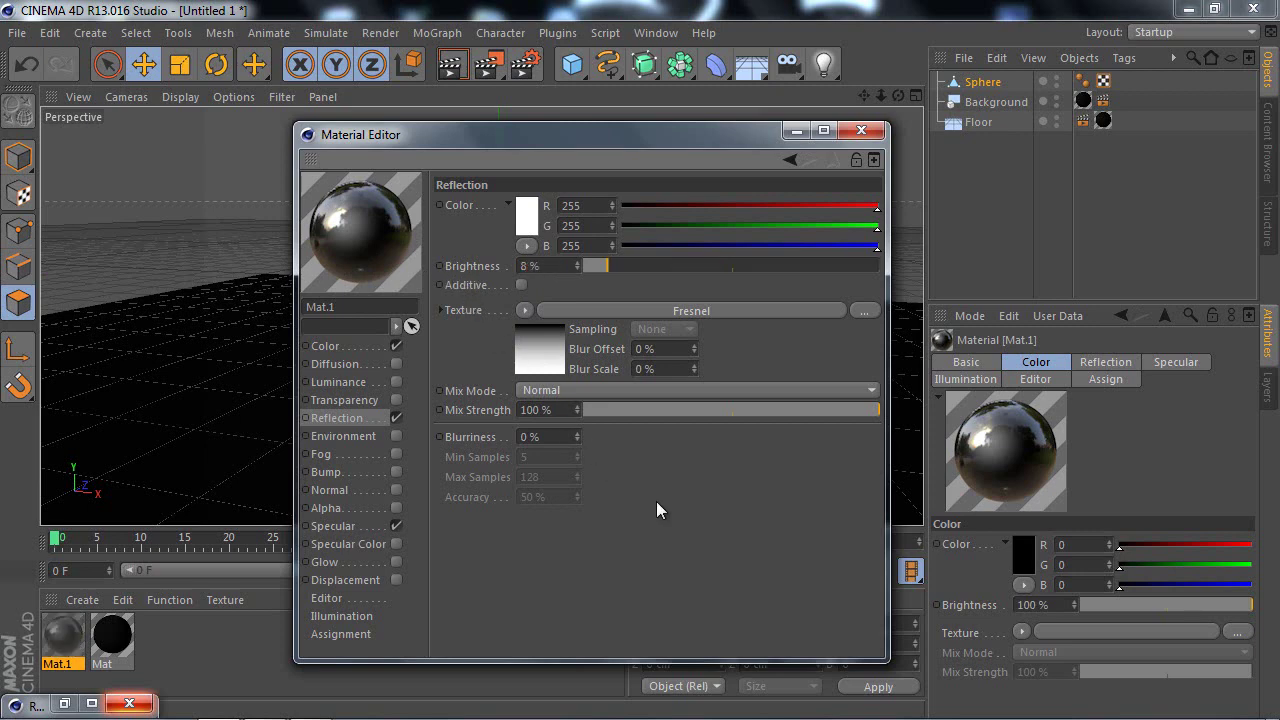
{"action": "double_click", "coordinate": [561, 415]}
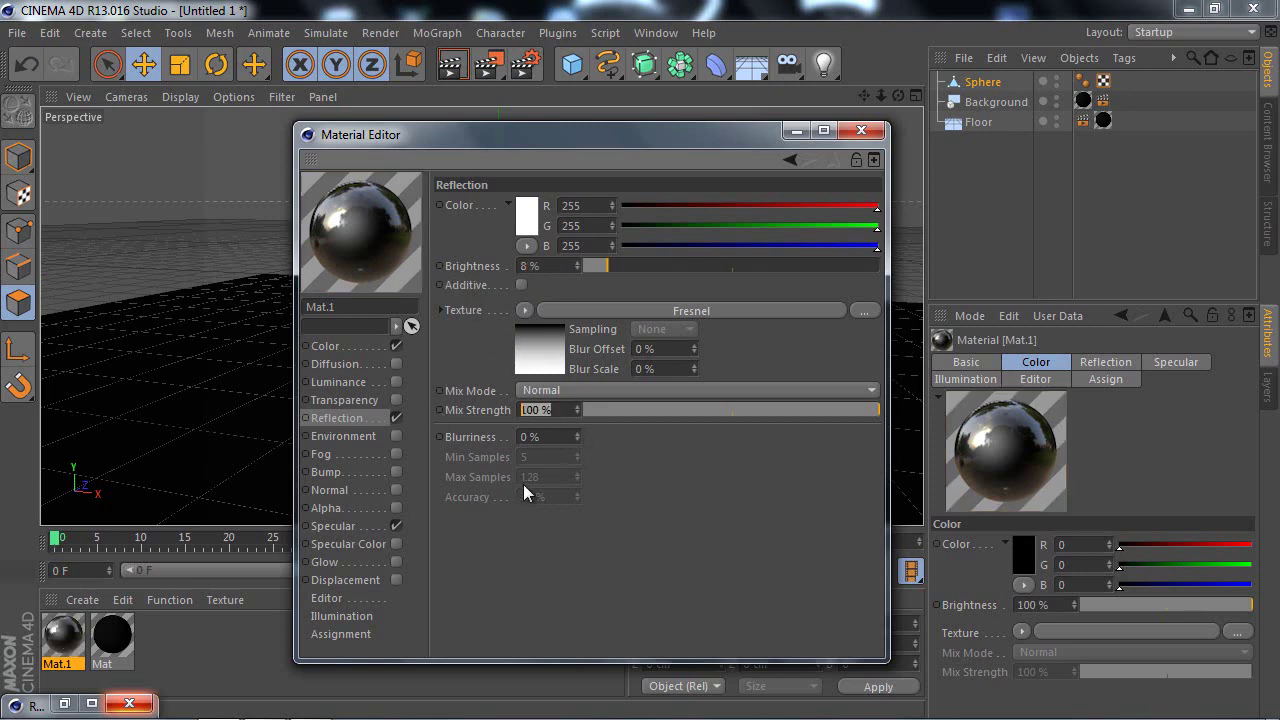
{"action": "type", "text": "10"}
{"action": "key", "text": "Return"}
Step: Turn off Mat.1's specular, close the editor, and apply Mat.1 to the sphere
{"action": "left_click", "coordinate": [340, 525]}
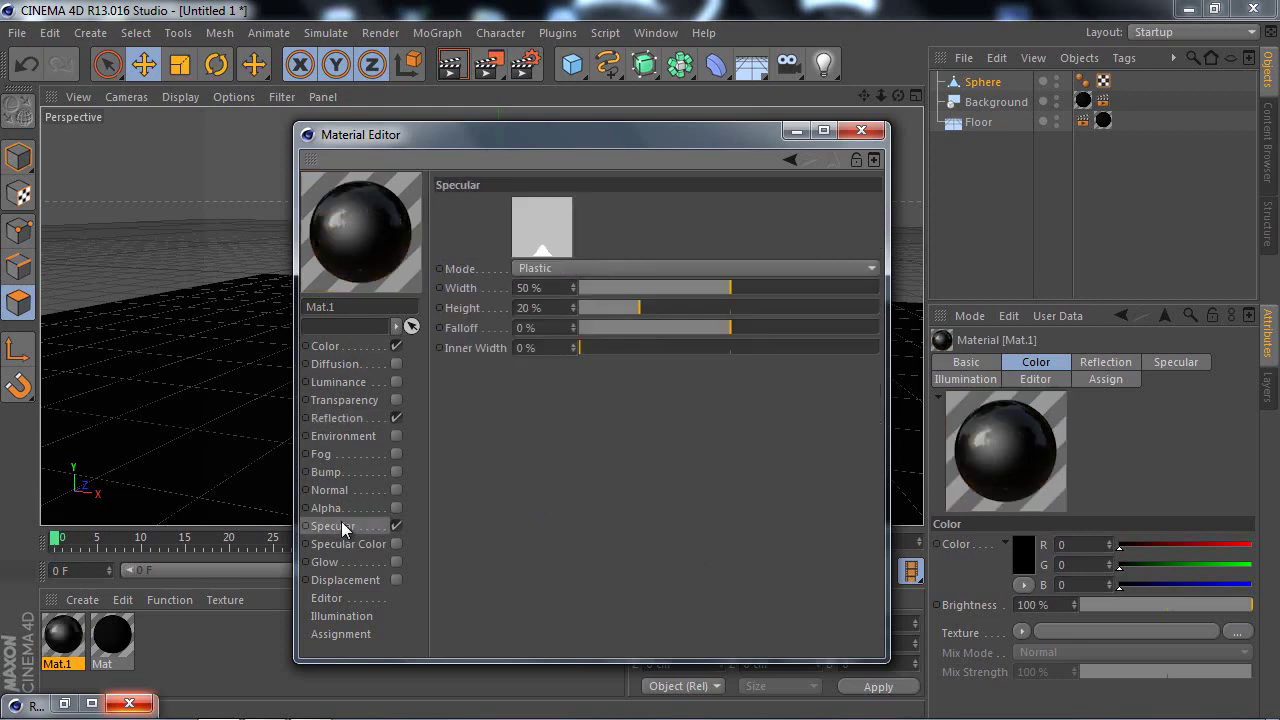
{"action": "left_click", "coordinate": [396, 525]}
{"action": "left_click", "coordinate": [862, 131]}
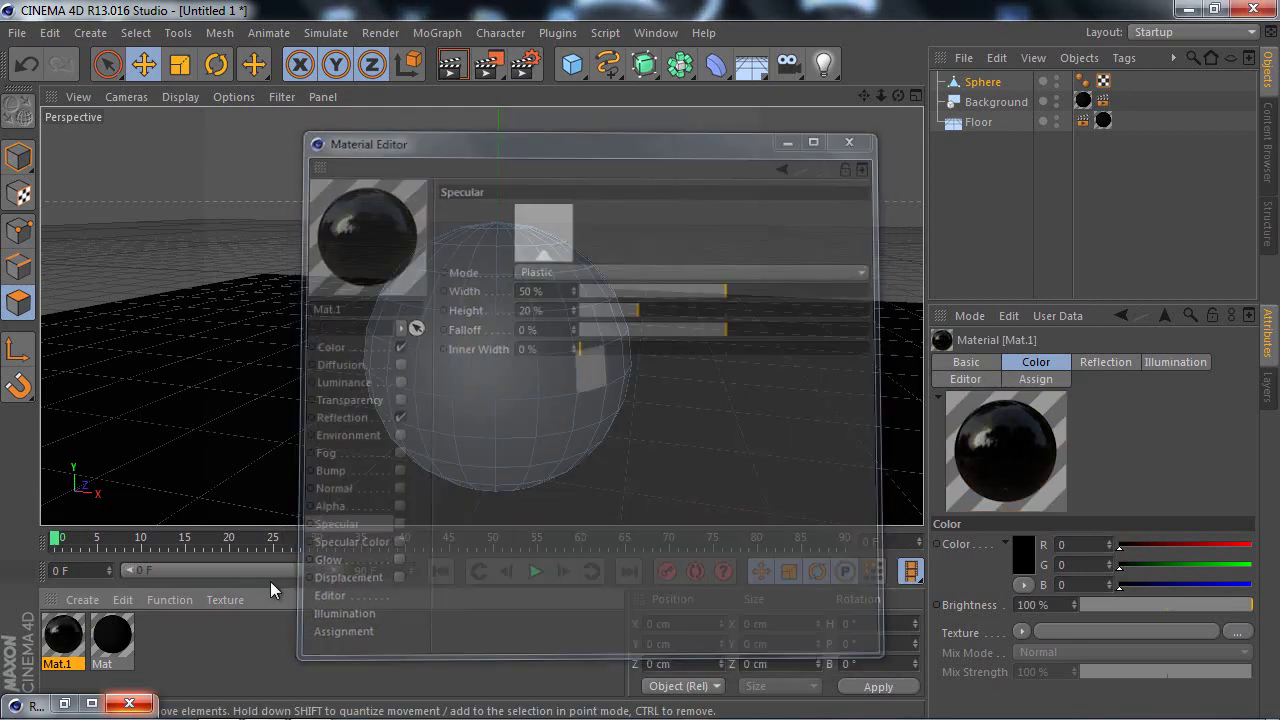
{"action": "left_click", "coordinate": [70, 654]}
{"action": "left_click_drag", "start_coordinate": [72, 655], "coordinate": [548, 385]}
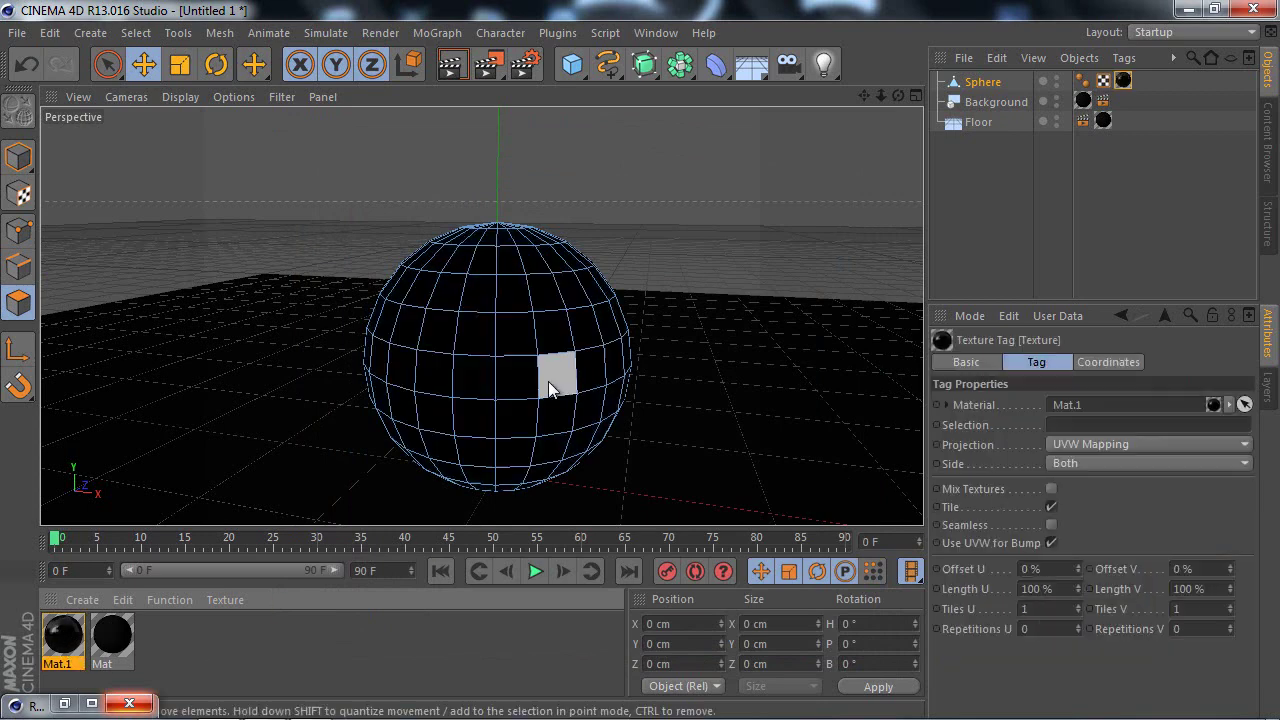
Step: Select the Sphere and frame it in the viewport
{"action": "left_click", "coordinate": [1014, 204]}
{"action": "left_click", "coordinate": [983, 82]}
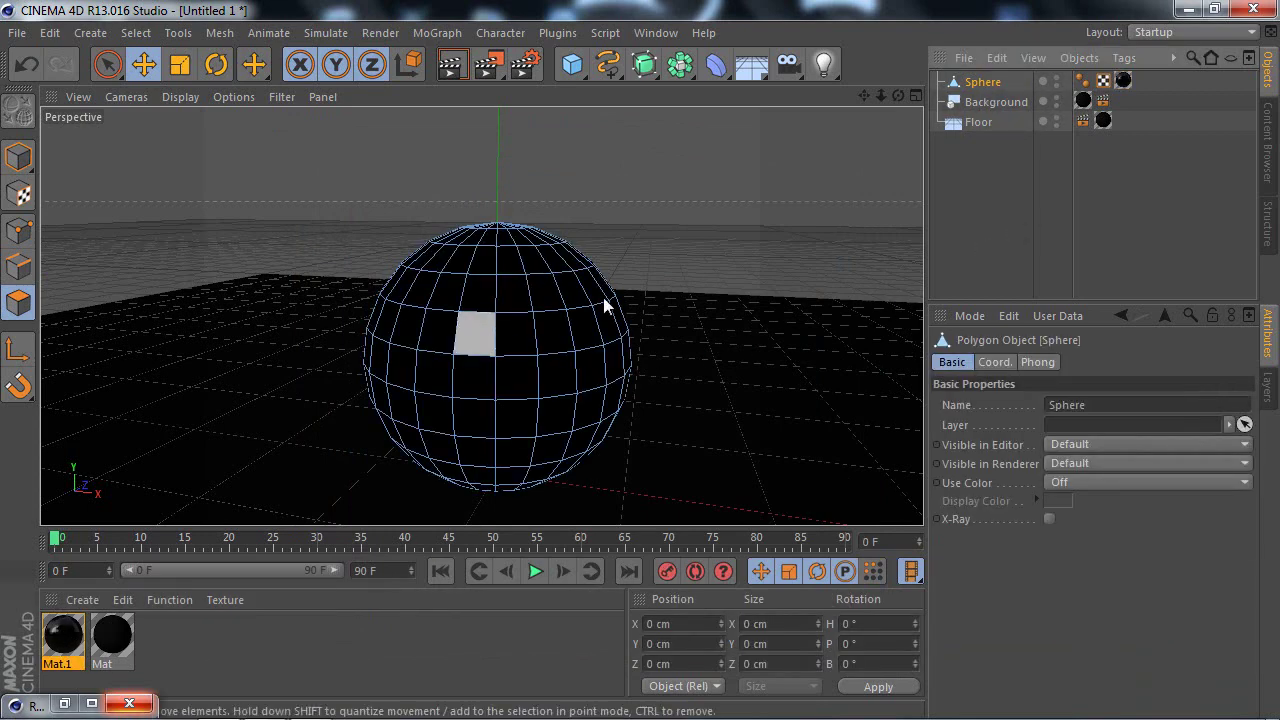
{"action": "left_click_drag", "start_coordinate": [463, 155], "coordinate": [764, 176], "text": "alt"}
{"action": "left_click_drag", "start_coordinate": [852, 91], "coordinate": [640, 356]}
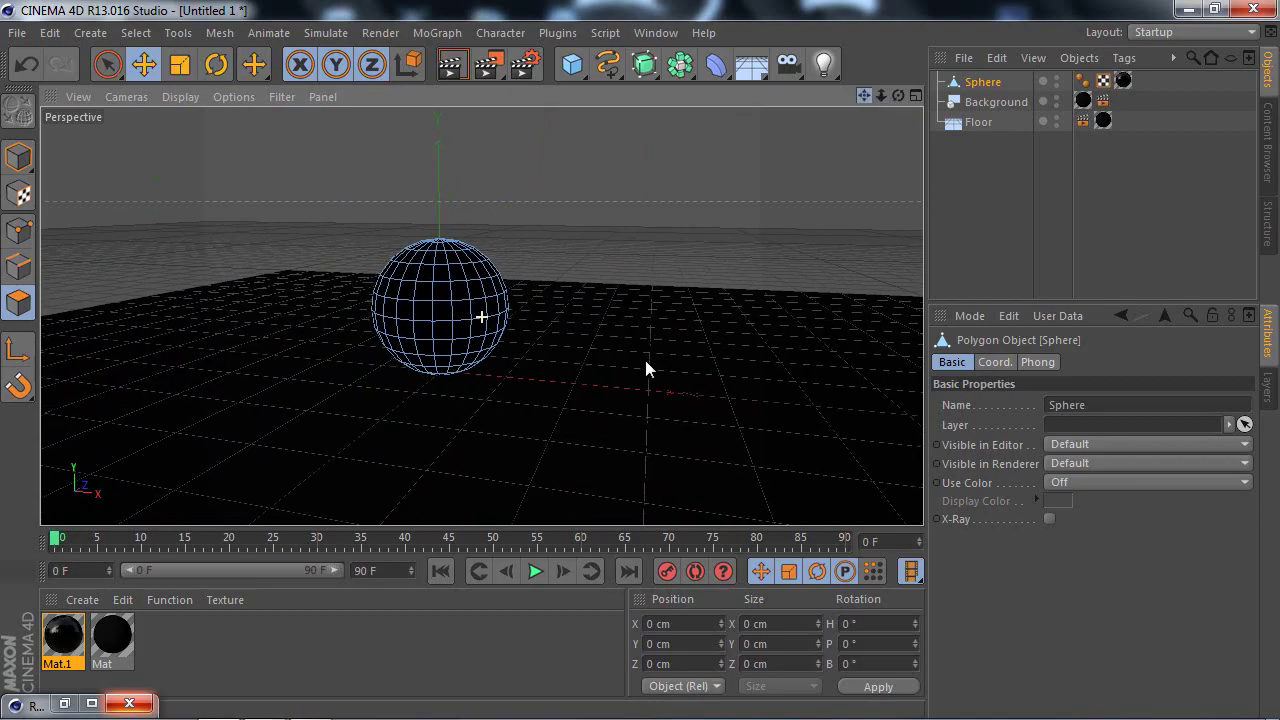
{"action": "left_click_drag", "start_coordinate": [876, 94], "coordinate": [640, 368]}
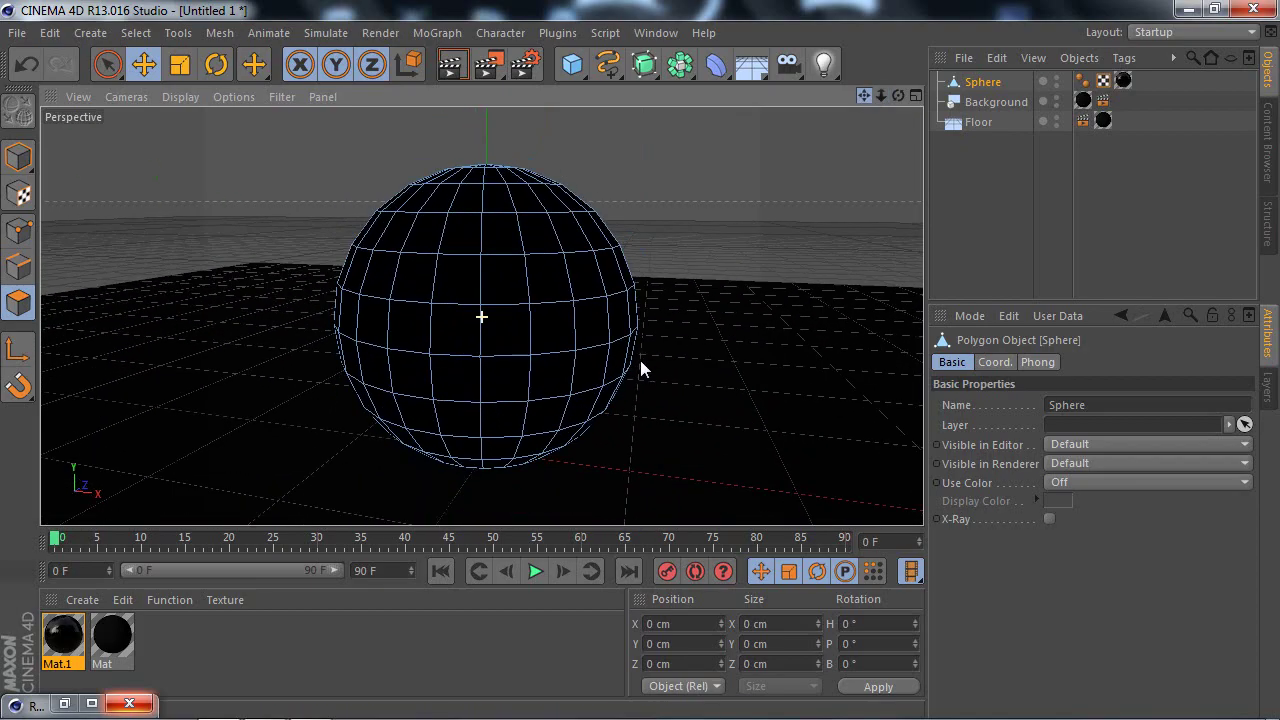
{"action": "left_click_drag", "start_coordinate": [878, 96], "coordinate": [640, 356]}
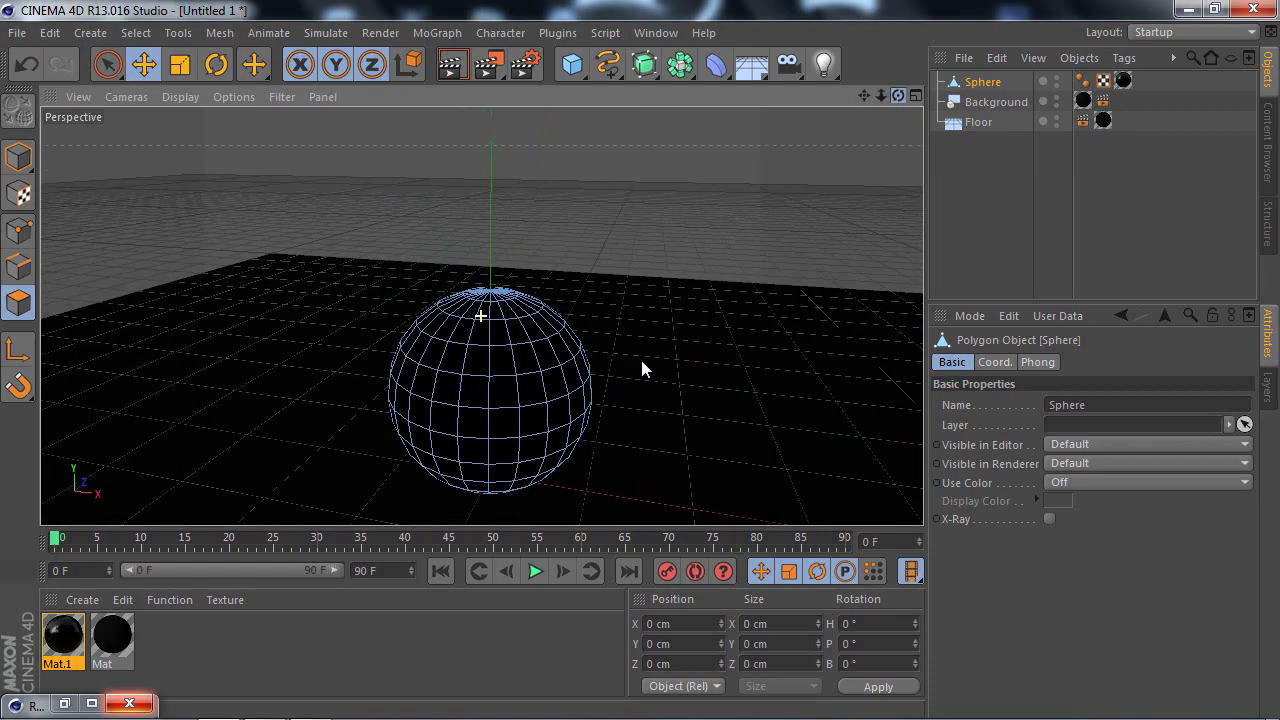
Step: In Polygons mode with Loop Selection, select the top polygon ring and add the bottom ring
{"action": "left_click", "coordinate": [17, 305]}
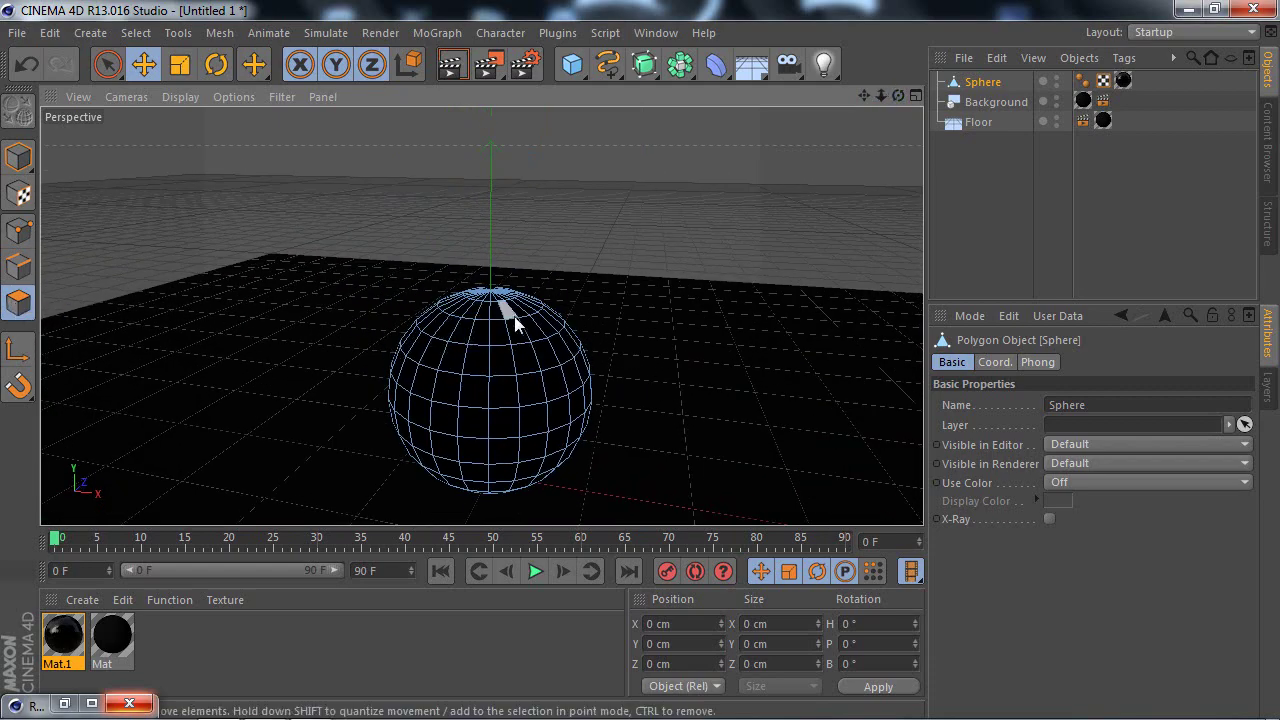
{"action": "left_click", "coordinate": [134, 33]}
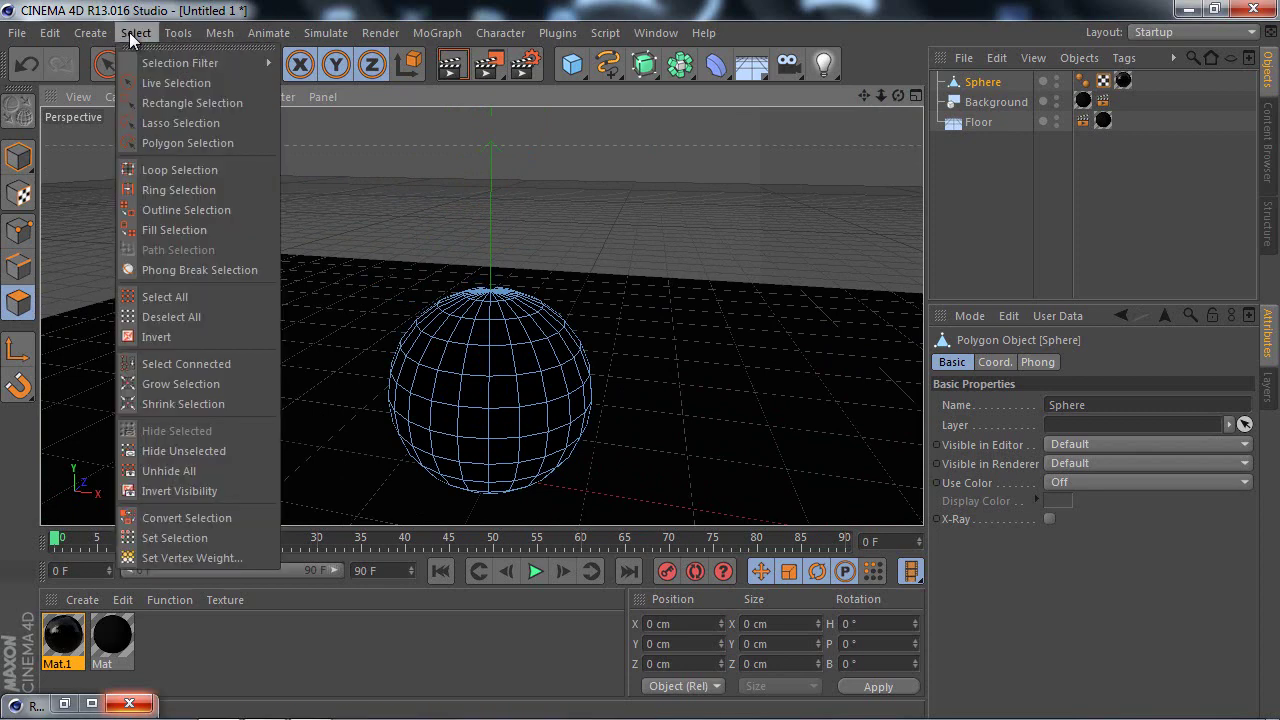
{"action": "left_click", "coordinate": [150, 170]}
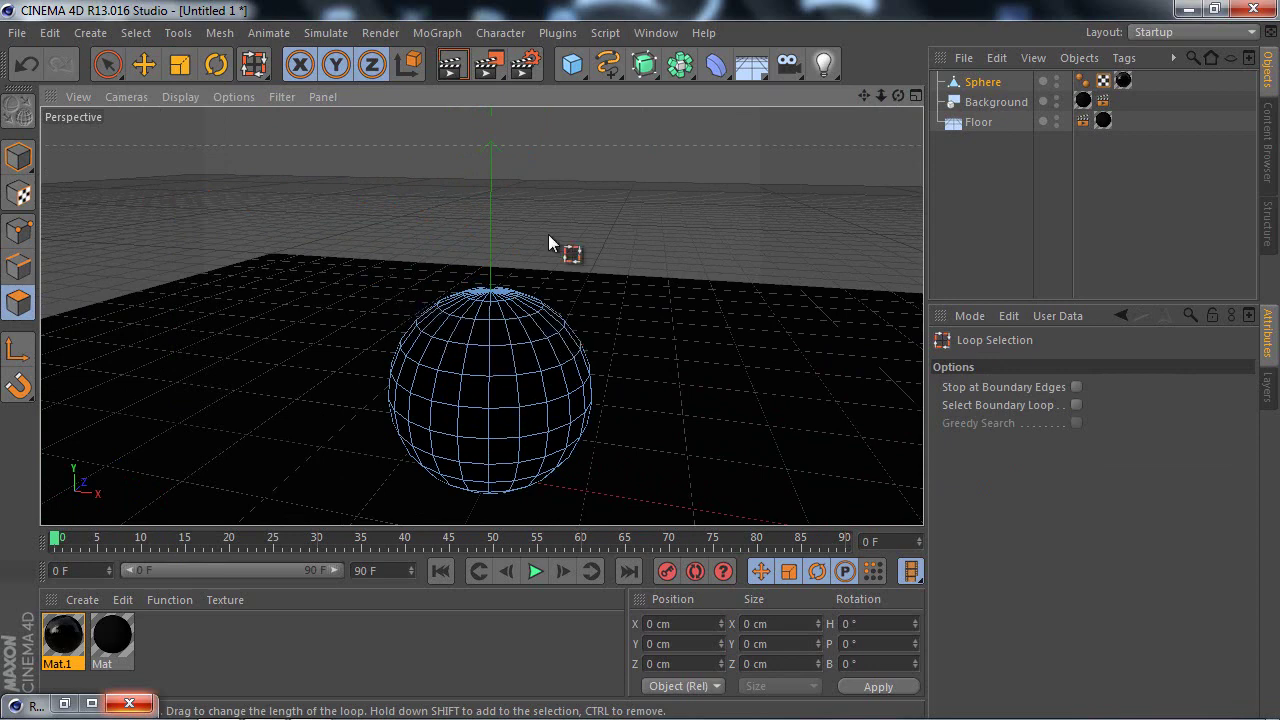
{"action": "left_click", "coordinate": [495, 331]}
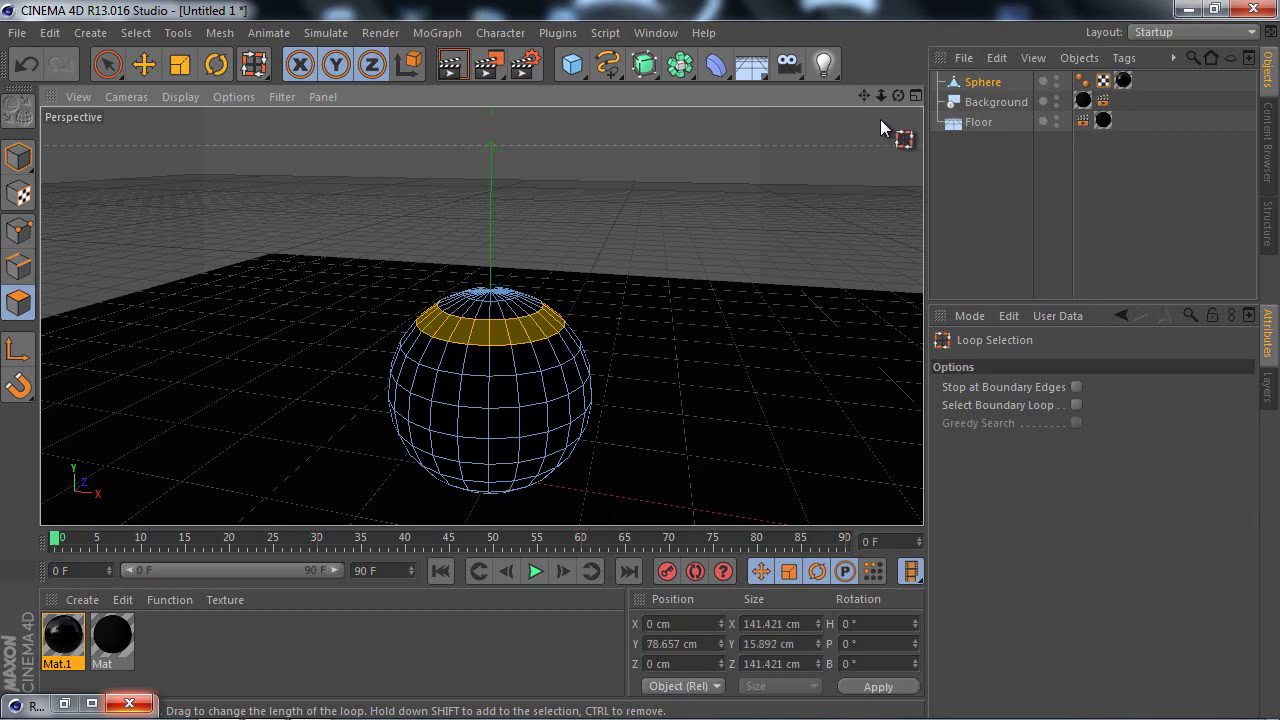
{"action": "mouse_move", "coordinate": [898, 95]}
{"action": "left_mouse_down"}
{"action": "mouse_move", "coordinate": [639, 355]}
{"action": "mouse_move", "coordinate": [533, 298]}
{"action": "left_mouse_up"}
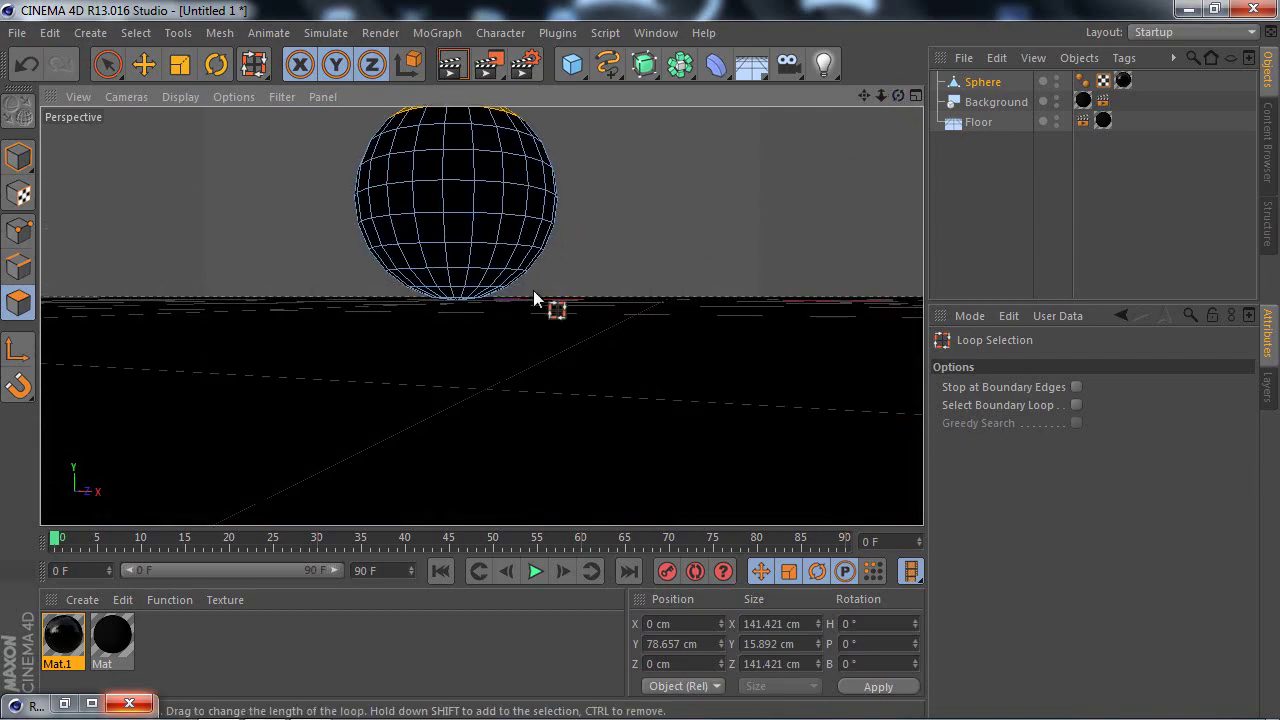
{"action": "left_click", "coordinate": [479, 275]}
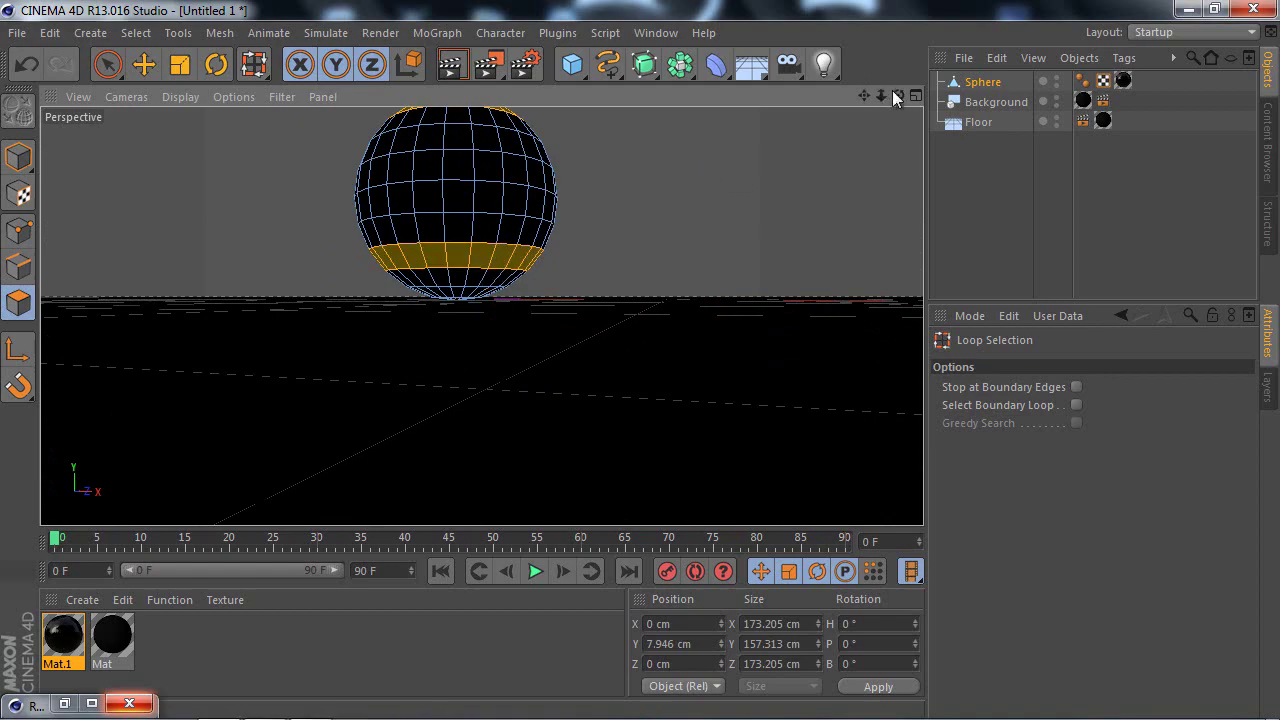
{"action": "left_click_drag", "start_coordinate": [890, 96], "coordinate": [639, 356]}
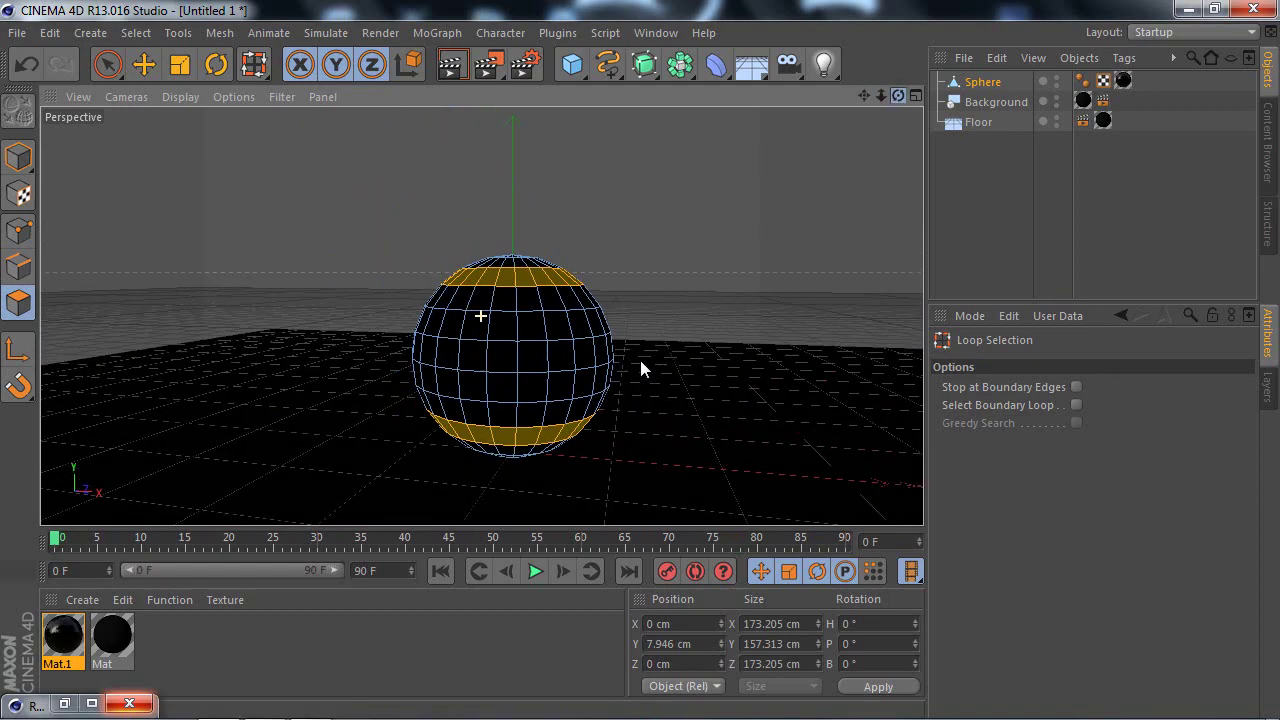
{"action": "mouse_move", "coordinate": [891, 101]}
{"action": "left_mouse_down"}
{"action": "mouse_move", "coordinate": [639, 361]}
{"action": "mouse_move", "coordinate": [855, 115]}
{"action": "left_mouse_up"}
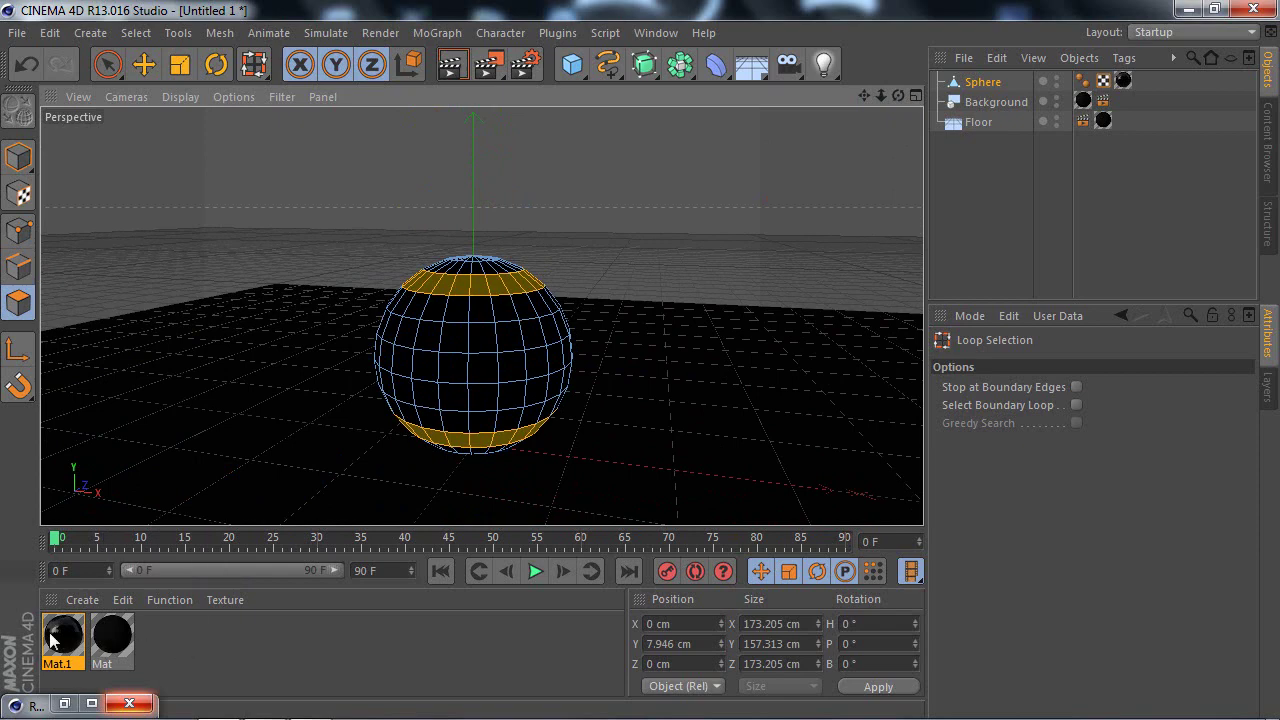
{"action": "left_click_drag", "start_coordinate": [52, 640], "coordinate": [162, 624]}
Step: Create material Mat.2 and turn off its Color channel
{"action": "double_click", "coordinate": [194, 648]}
{"action": "double_click", "coordinate": [69, 639]}
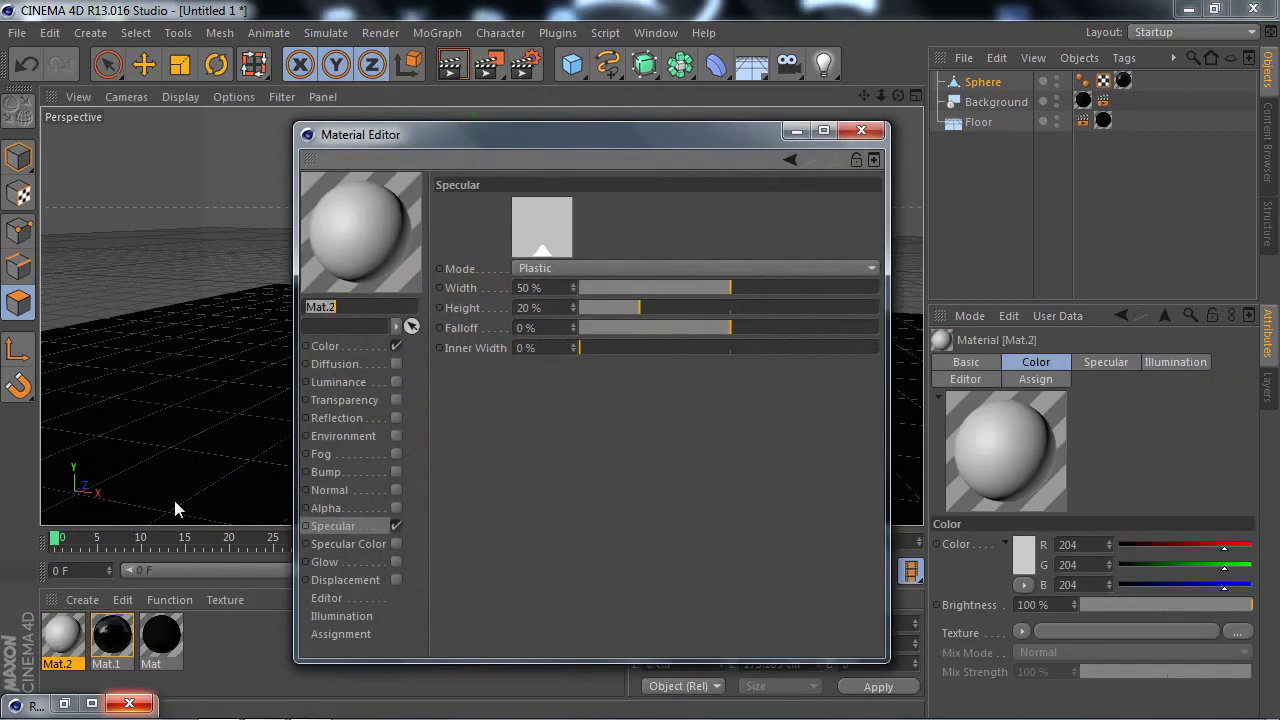
{"action": "left_click_drag", "start_coordinate": [502, 144], "coordinate": [532, 29]}
{"action": "left_click", "coordinate": [378, 234]}
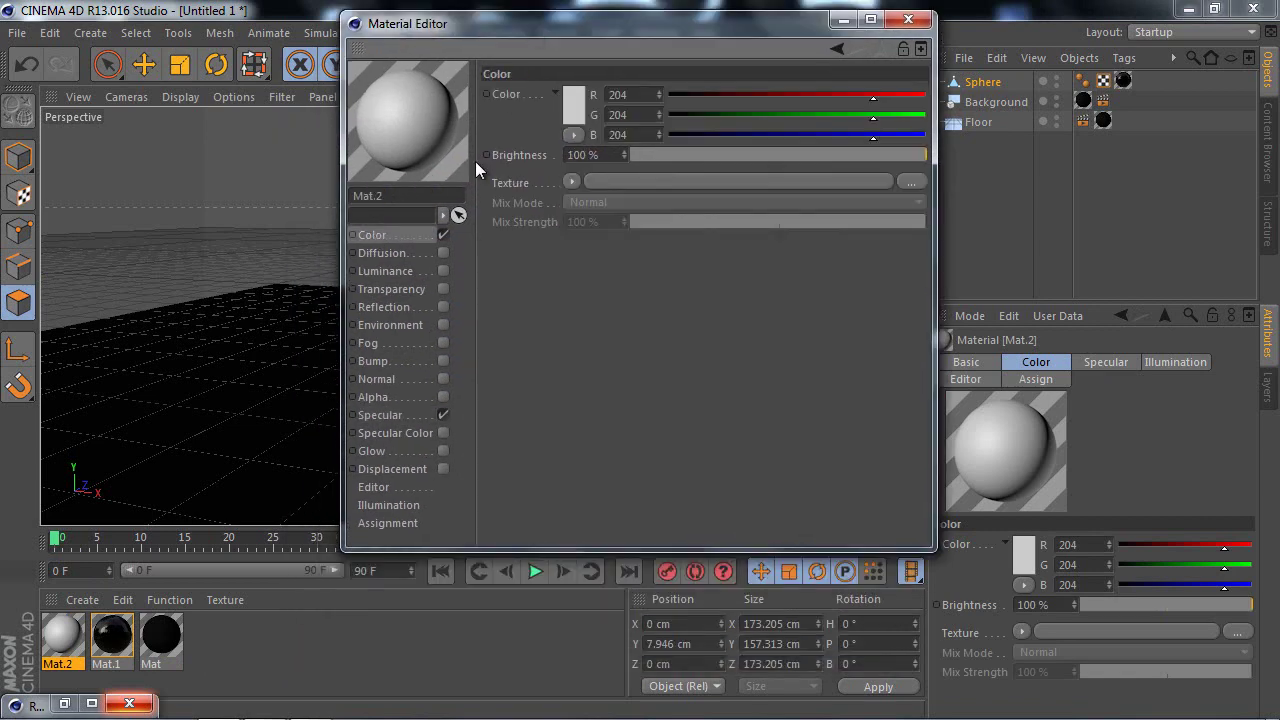
{"action": "left_click", "coordinate": [440, 235]}
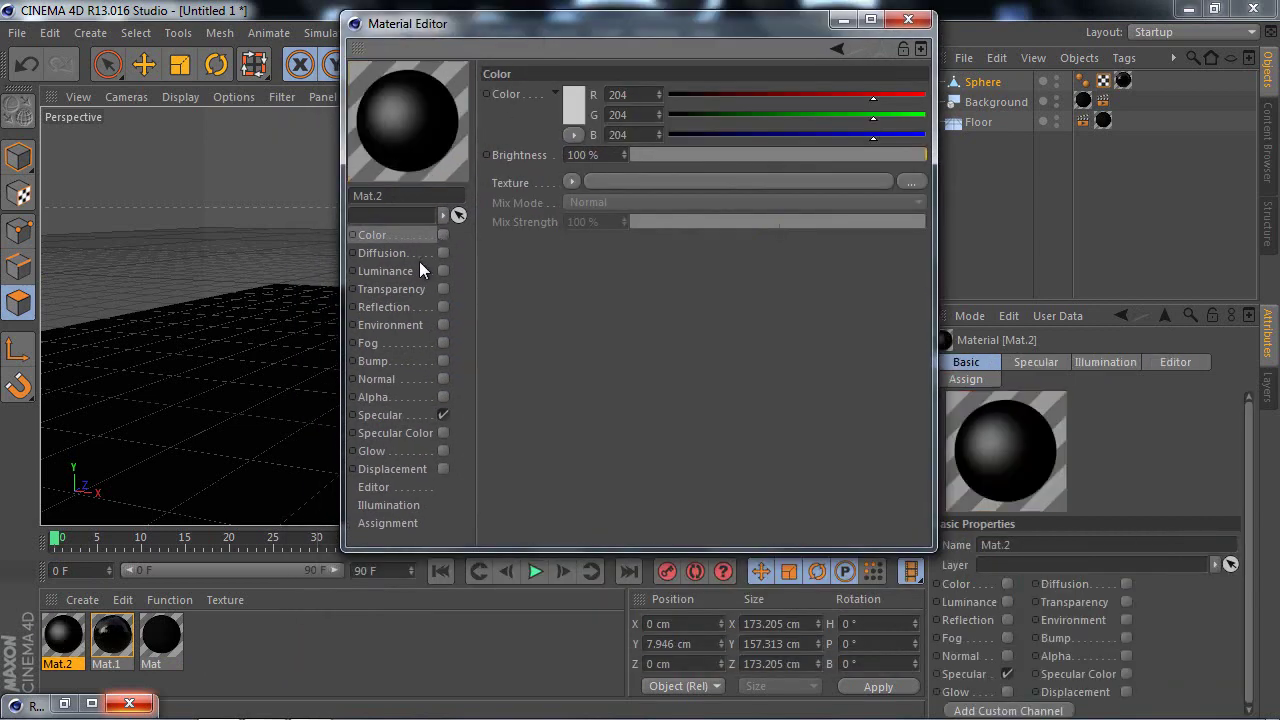
Step: Enable white Luminance on Mat.2, turn off Specular, and close the editor
{"action": "left_click", "coordinate": [401, 268]}
{"action": "left_click", "coordinate": [443, 271]}
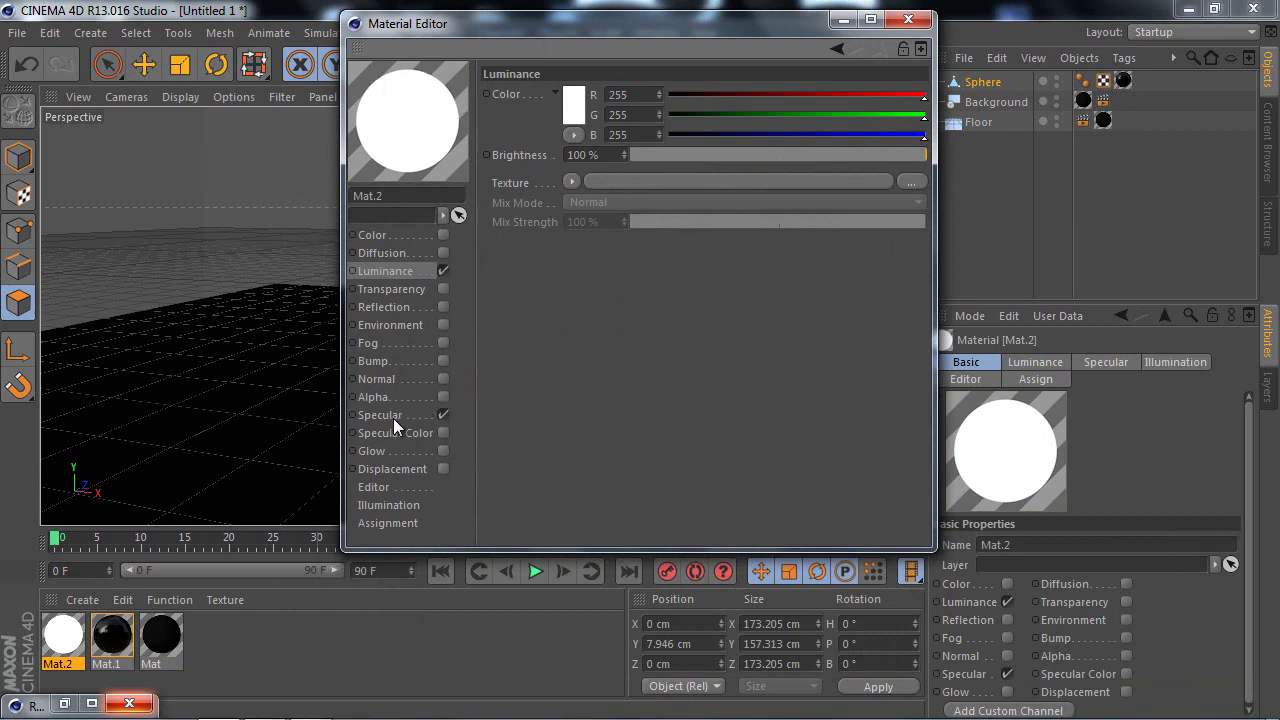
{"action": "left_click_drag", "start_coordinate": [598, 26], "coordinate": [636, 98]}
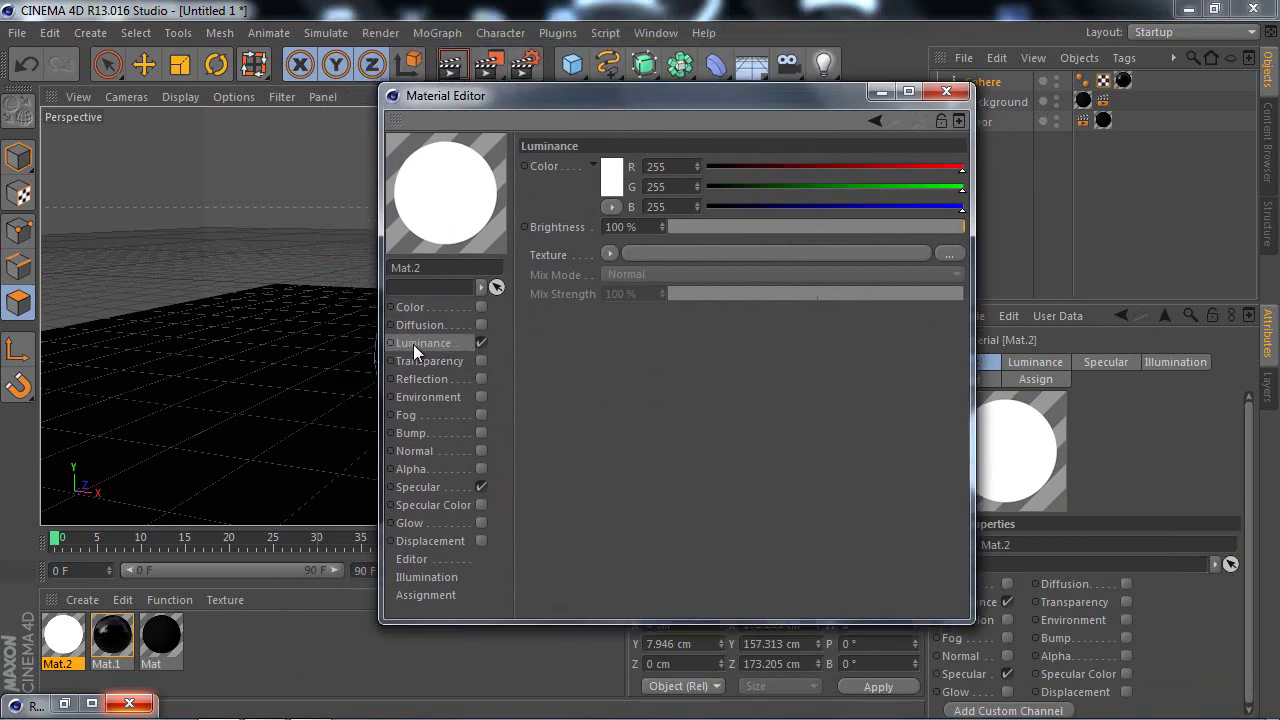
{"action": "left_click", "coordinate": [481, 487]}
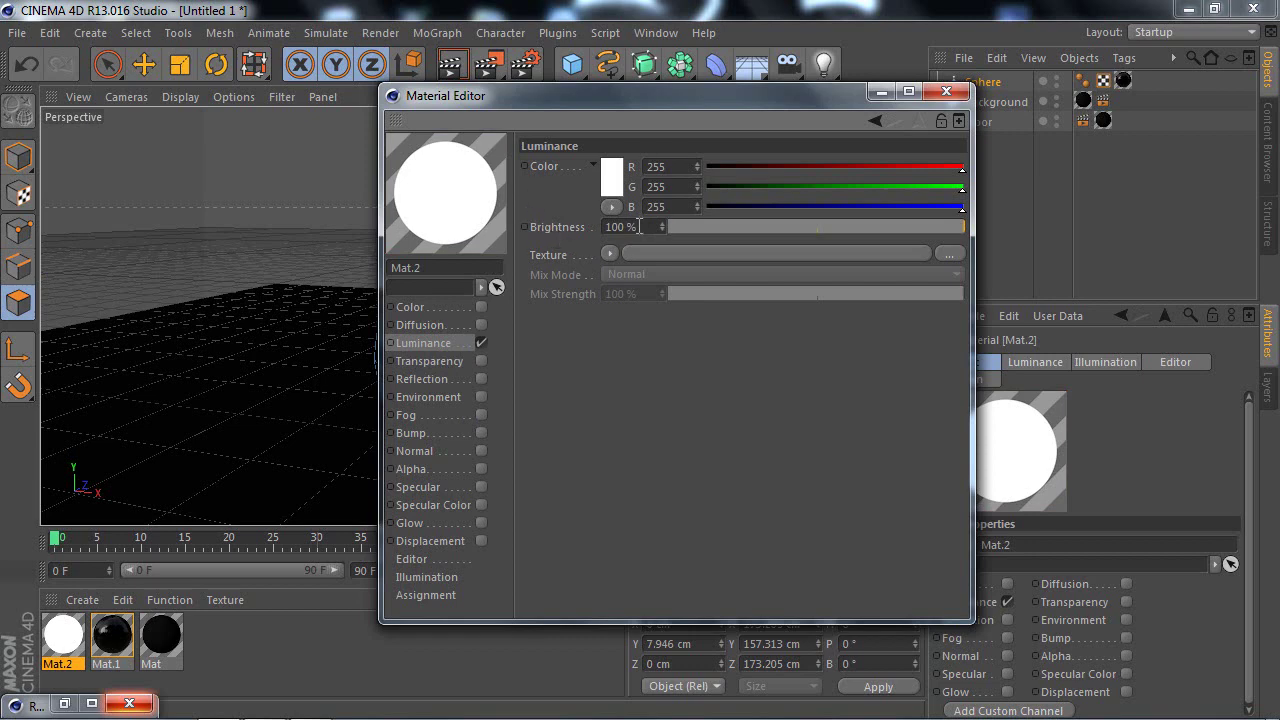
{"action": "left_click", "coordinate": [945, 92]}
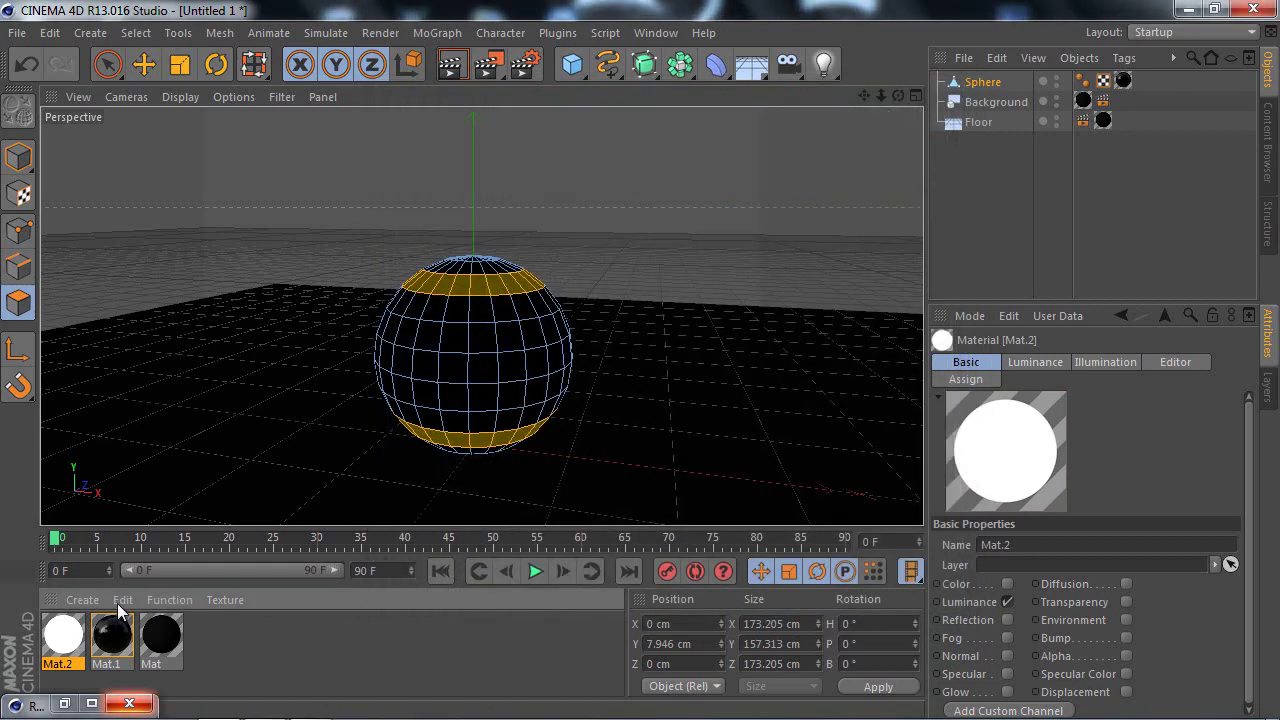
Step: Apply Mat.2 to the selected polygon bands and return to Model mode
{"action": "mouse_move", "coordinate": [62, 640]}
{"action": "left_mouse_down"}
{"action": "mouse_move", "coordinate": [100, 600]}
{"action": "mouse_move", "coordinate": [445, 445]}
{"action": "left_mouse_up"}
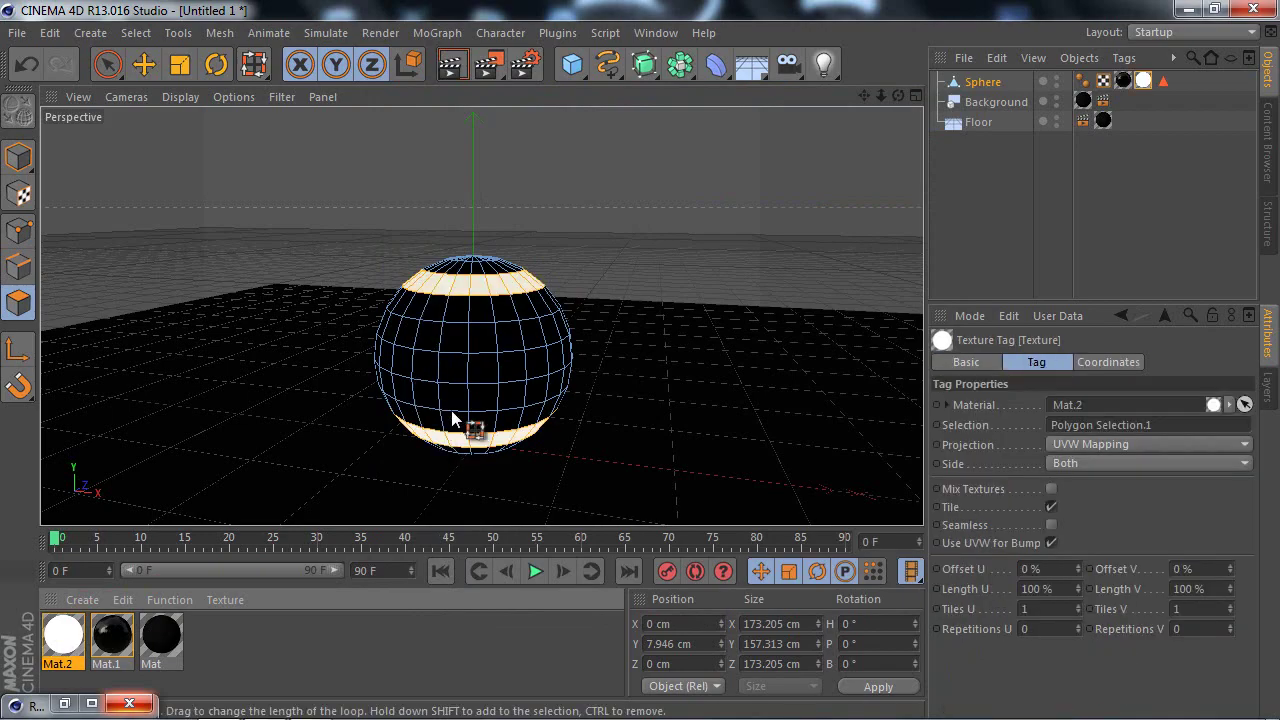
{"action": "left_click_drag", "start_coordinate": [881, 96], "coordinate": [641, 360]}
{"action": "scroll", "coordinate": [642, 360], "scroll_direction": "down", "scroll_amount": 3}
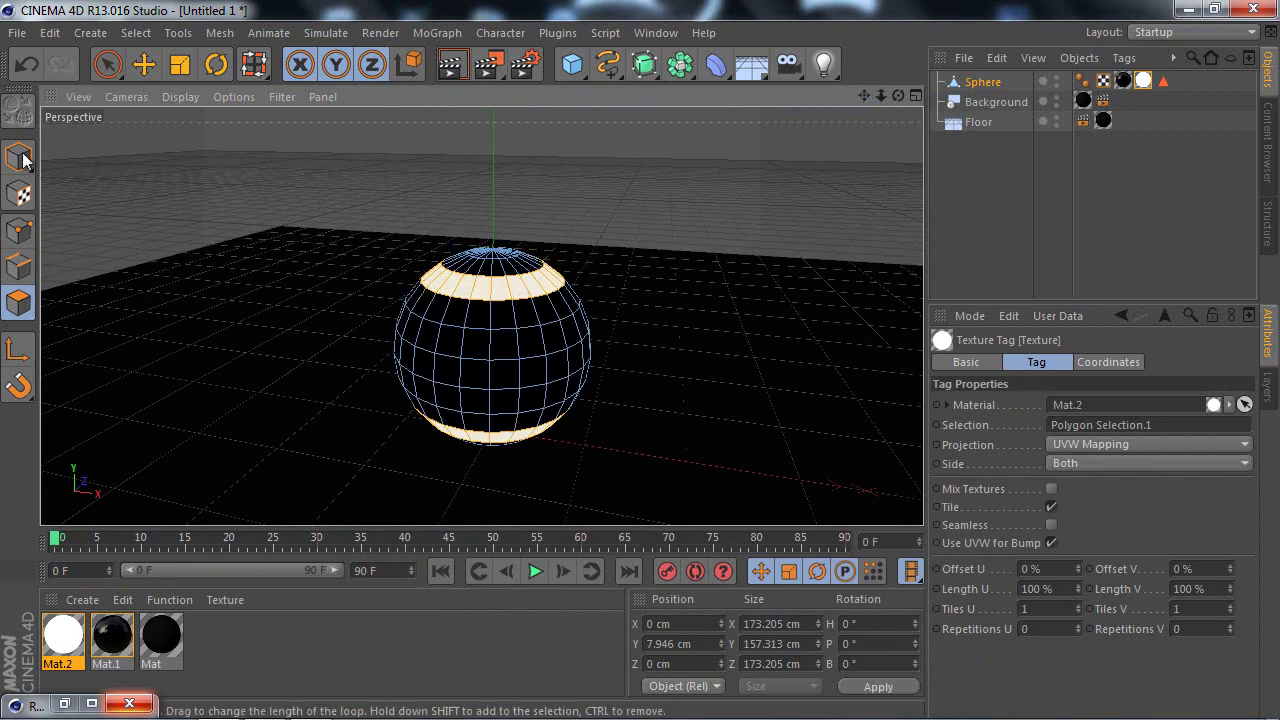
{"action": "left_click", "coordinate": [146, 61]}
{"action": "left_click", "coordinate": [1020, 204]}
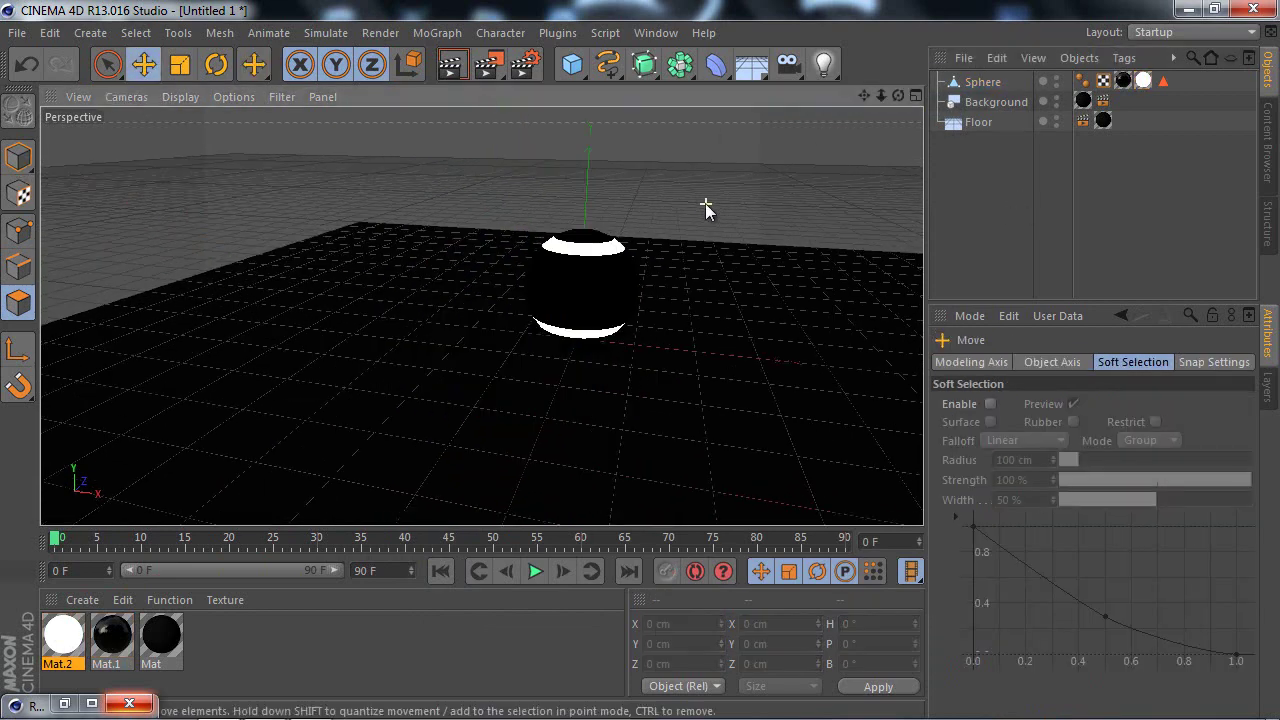
Step: Render a preview of the striped sphere and compare it with the reference image
{"action": "left_click", "coordinate": [451, 64]}
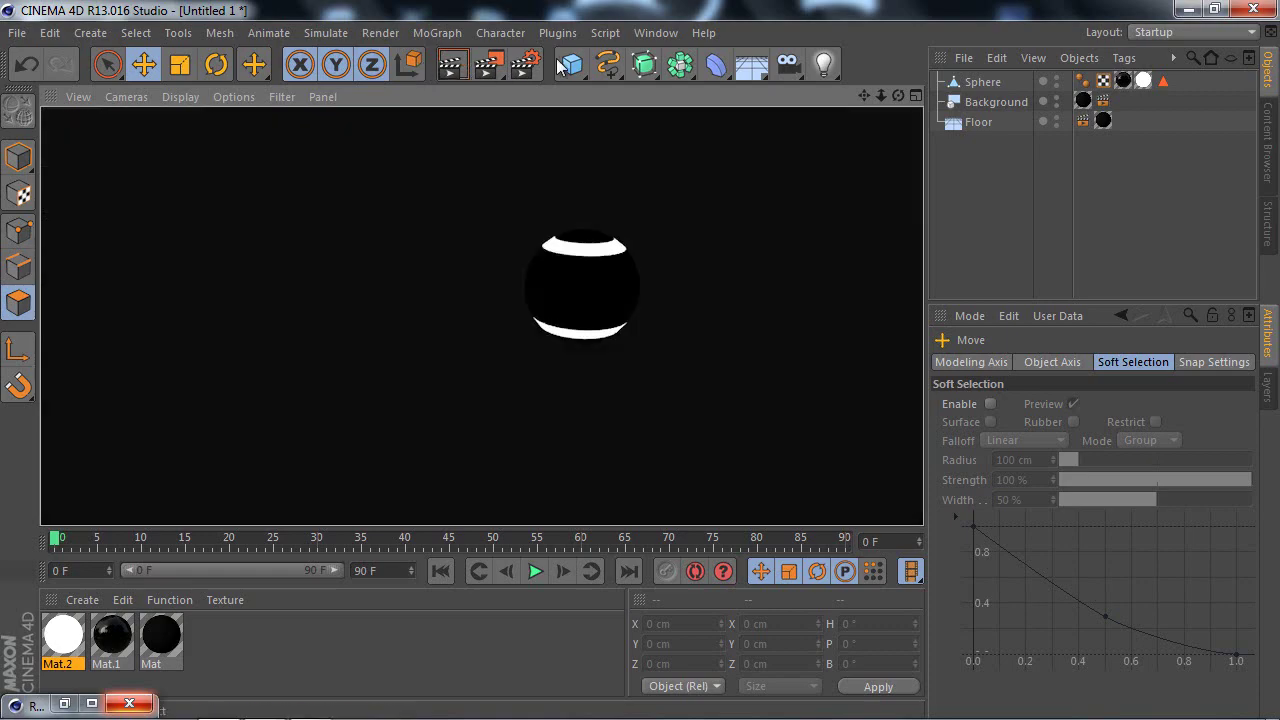
{"action": "left_click", "coordinate": [866, 95]}
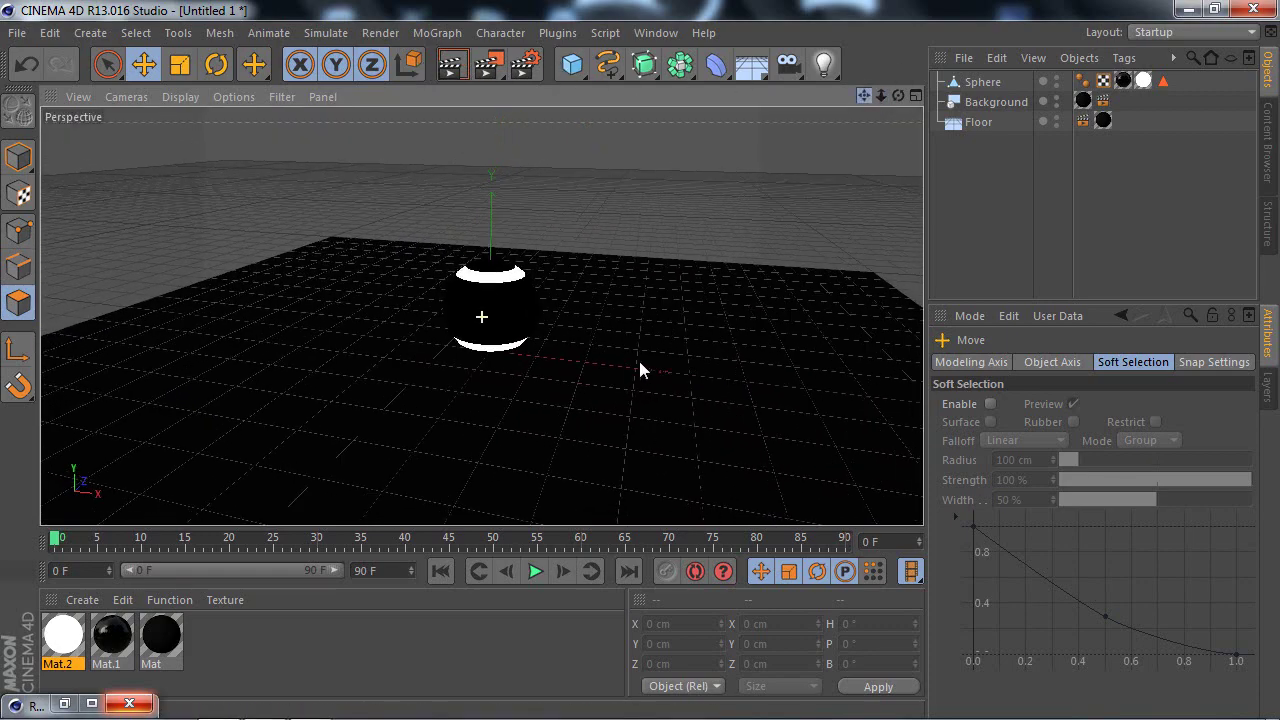
{"action": "left_click_drag", "start_coordinate": [883, 98], "coordinate": [639, 360]}
{"action": "left_click_drag", "start_coordinate": [858, 101], "coordinate": [640, 355]}
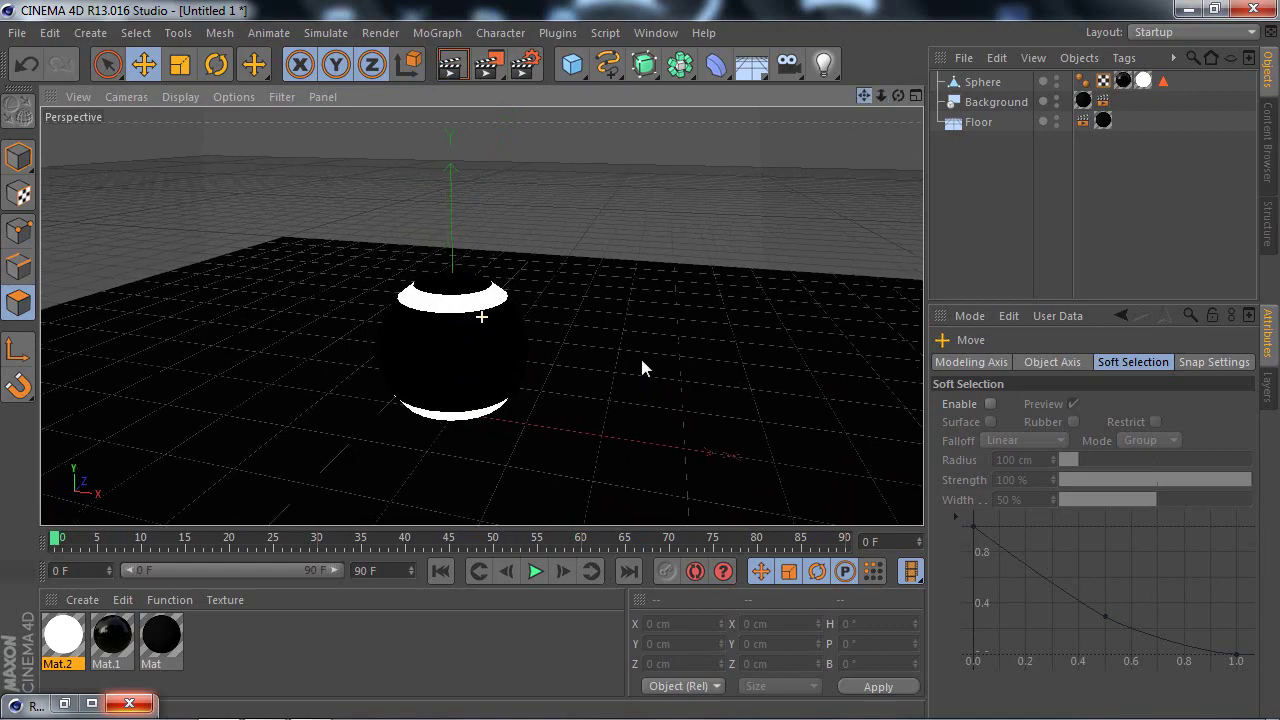
{"action": "left_click", "coordinate": [264, 706]}
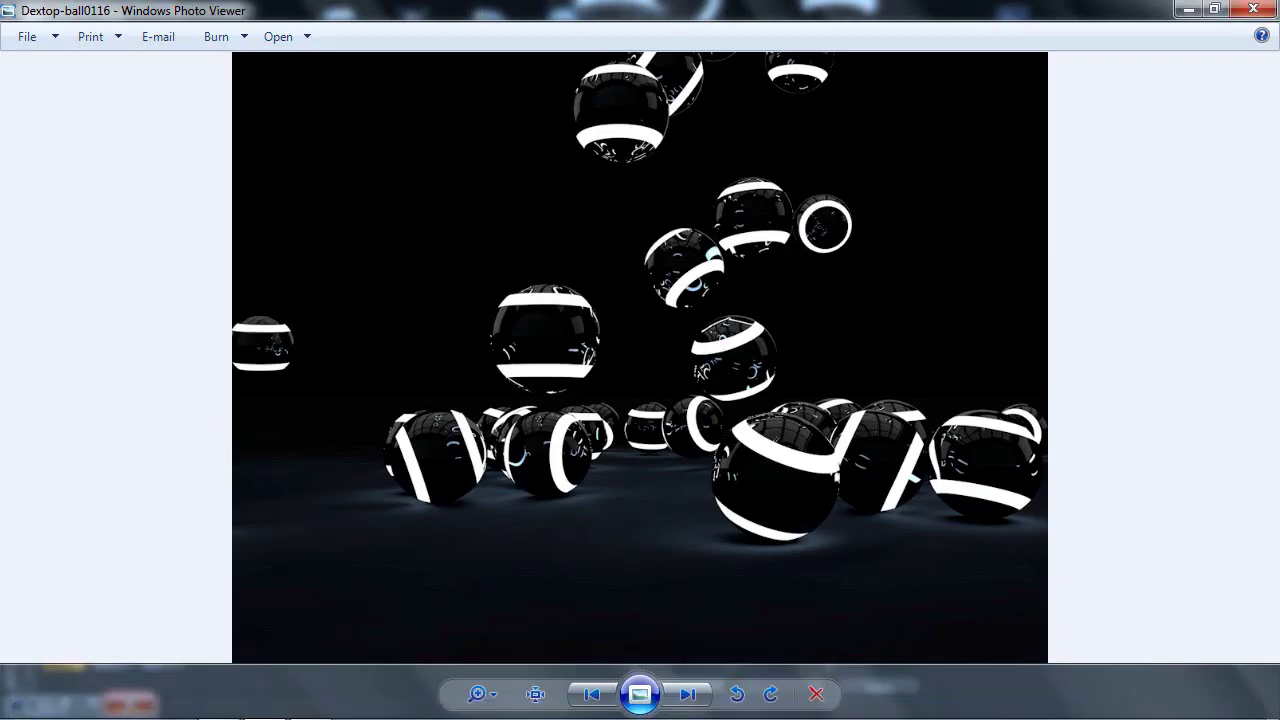
{"action": "left_click", "coordinate": [310, 708]}
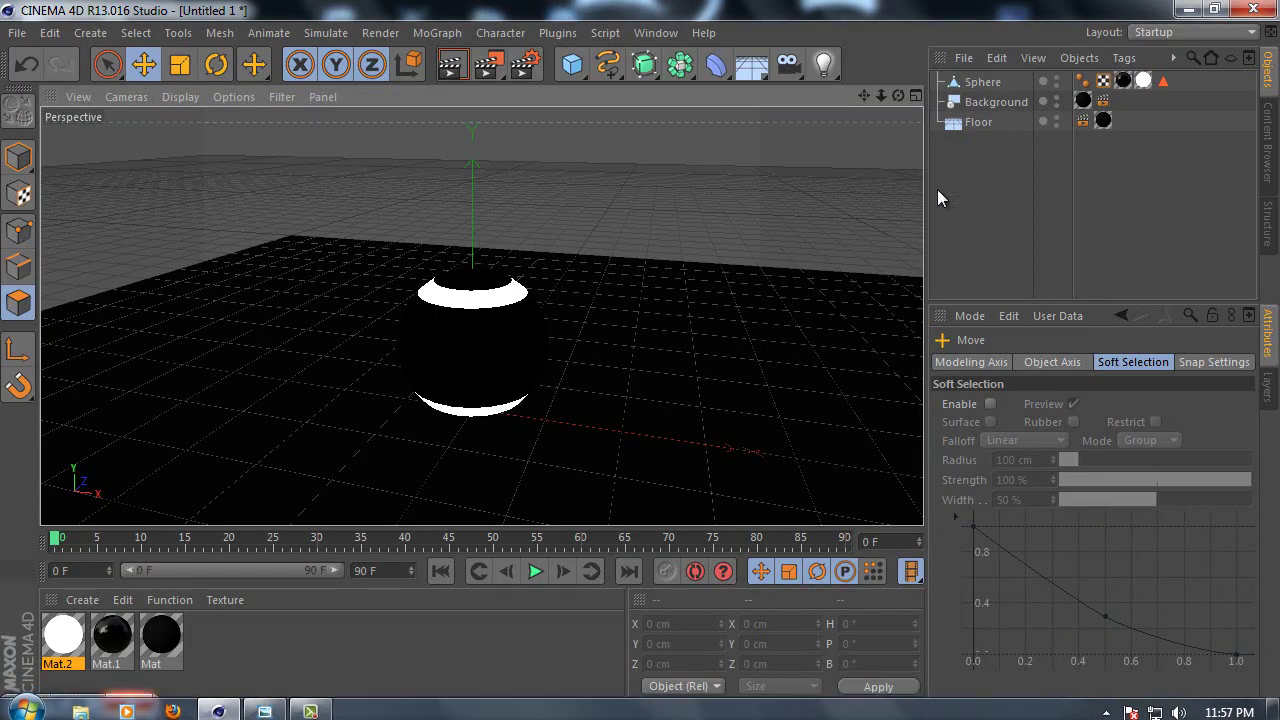
Step: Enable Ambient Occlusion and Global Illumination in the render settings
{"action": "left_click_drag", "start_coordinate": [881, 95], "coordinate": [641, 356]}
{"action": "left_click_drag", "start_coordinate": [863, 100], "coordinate": [875, 98]}
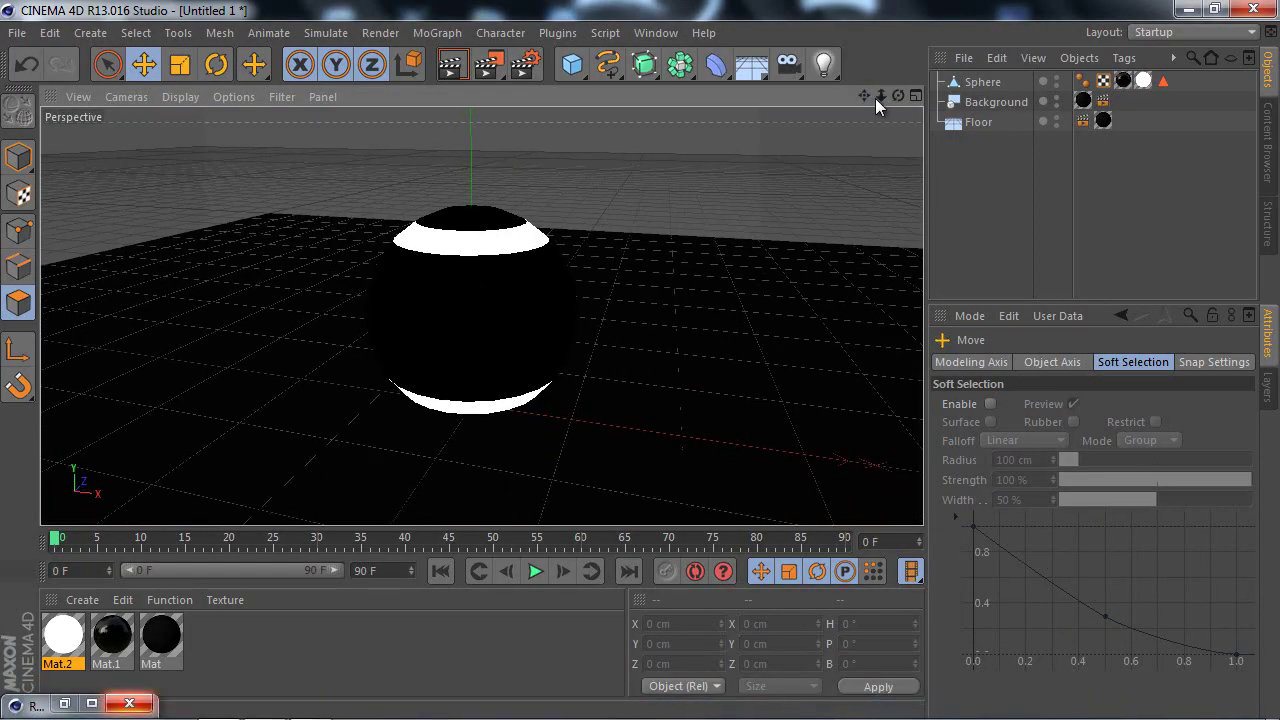
{"action": "left_click", "coordinate": [530, 64]}
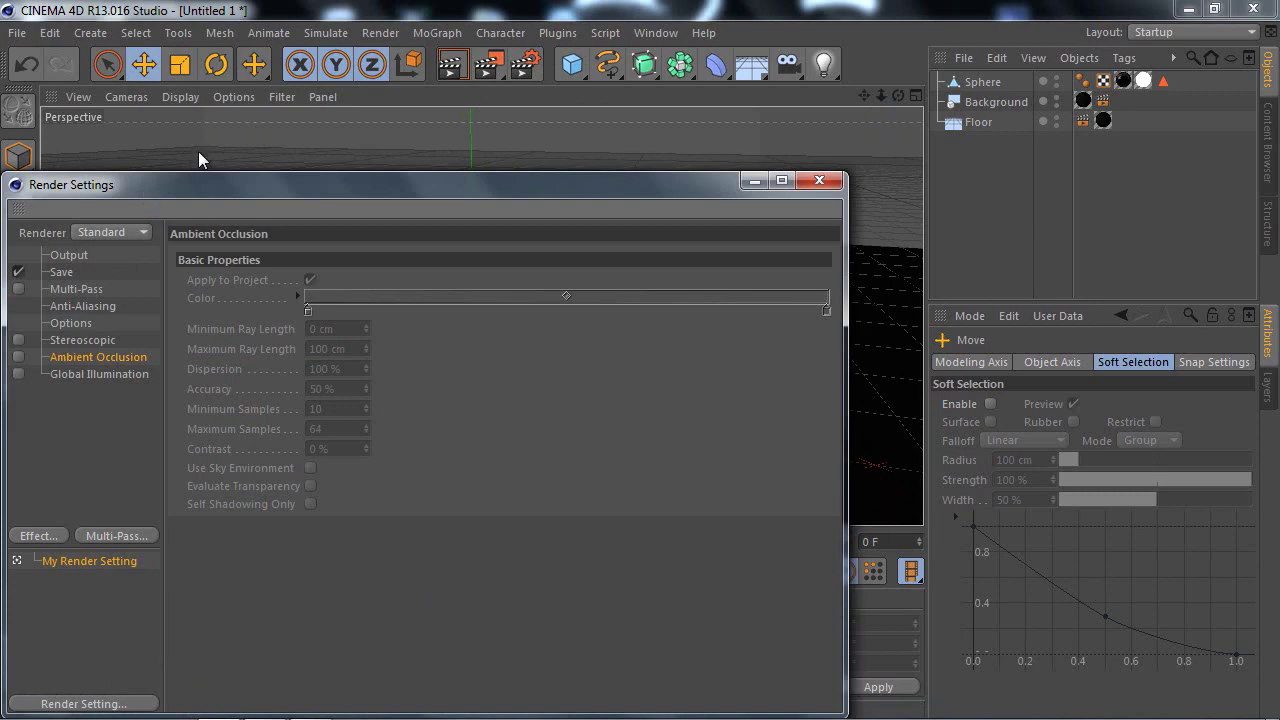
{"action": "mouse_move", "coordinate": [141, 184]}
{"action": "left_mouse_down"}
{"action": "mouse_move", "coordinate": [314, 47]}
{"action": "mouse_move", "coordinate": [258, 31]}
{"action": "left_mouse_up"}
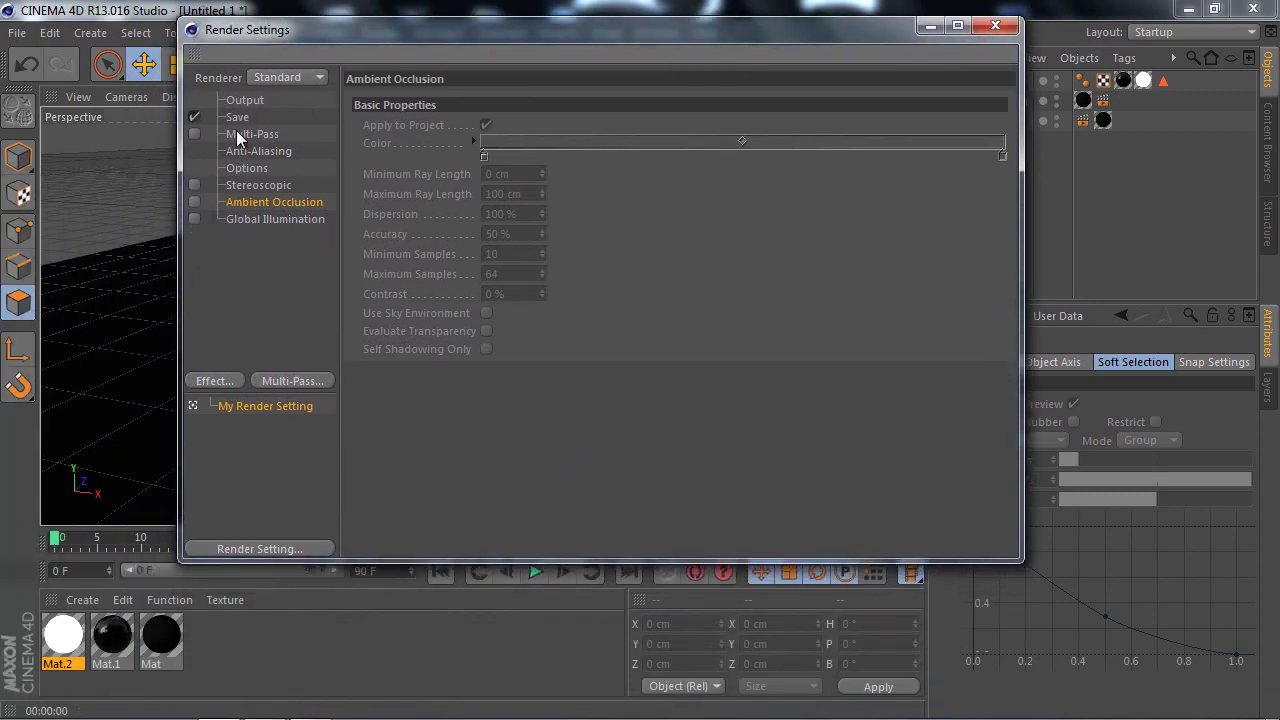
{"action": "left_click", "coordinate": [195, 201]}
{"action": "left_click", "coordinate": [195, 219]}
Step: Dismiss the render effects list without adding one and minimize the render settings
{"action": "left_click", "coordinate": [212, 379]}
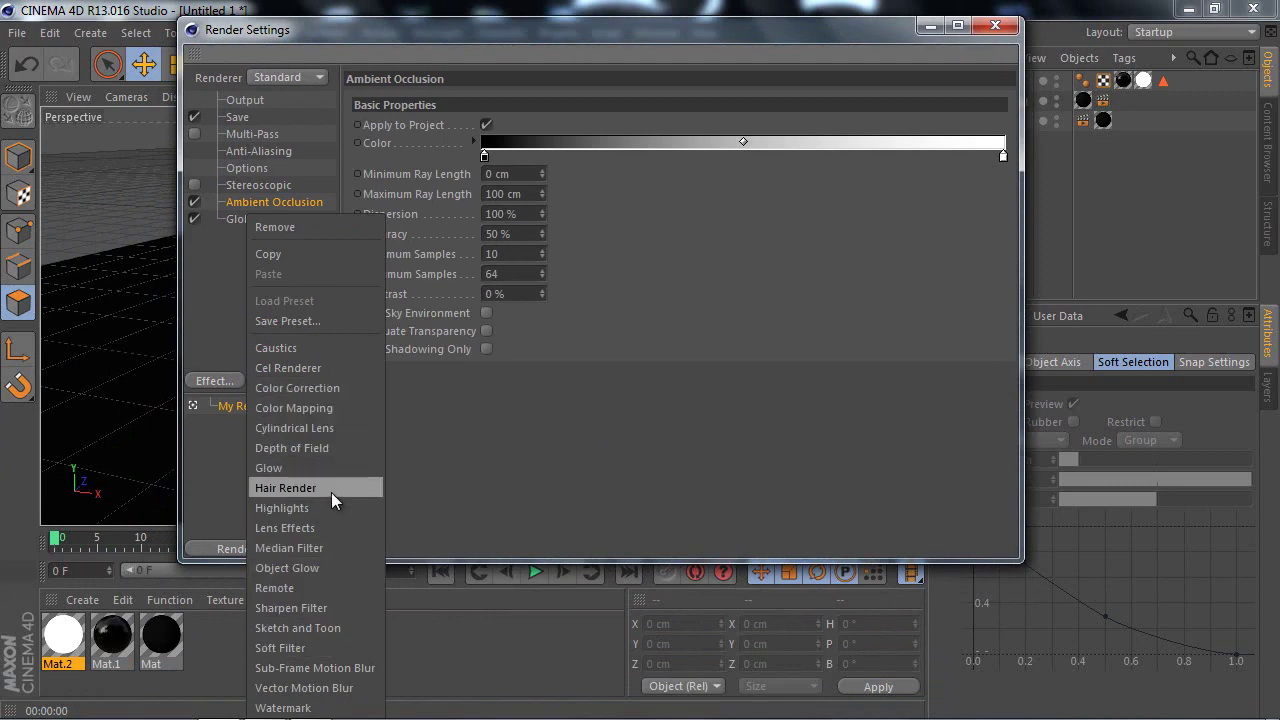
{"action": "key", "text": "Escape"}
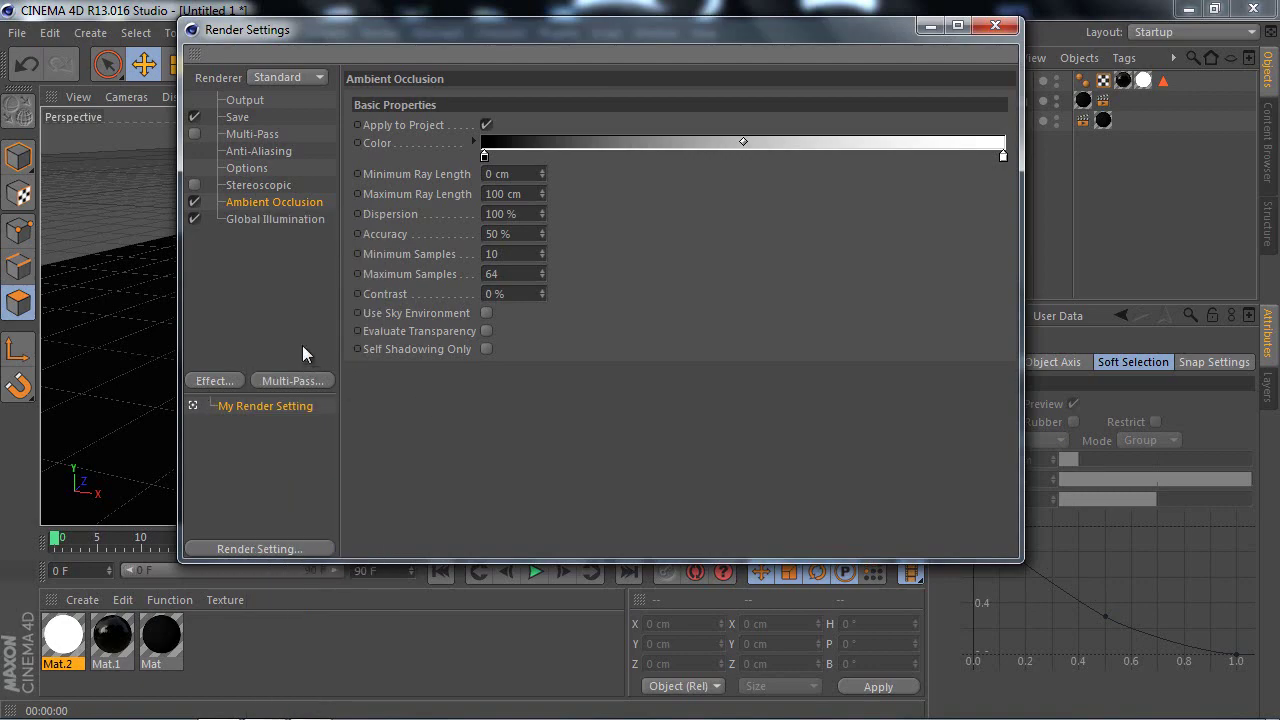
{"action": "left_click_drag", "start_coordinate": [917, 36], "coordinate": [855, 40]}
{"action": "left_click", "coordinate": [862, 33]}
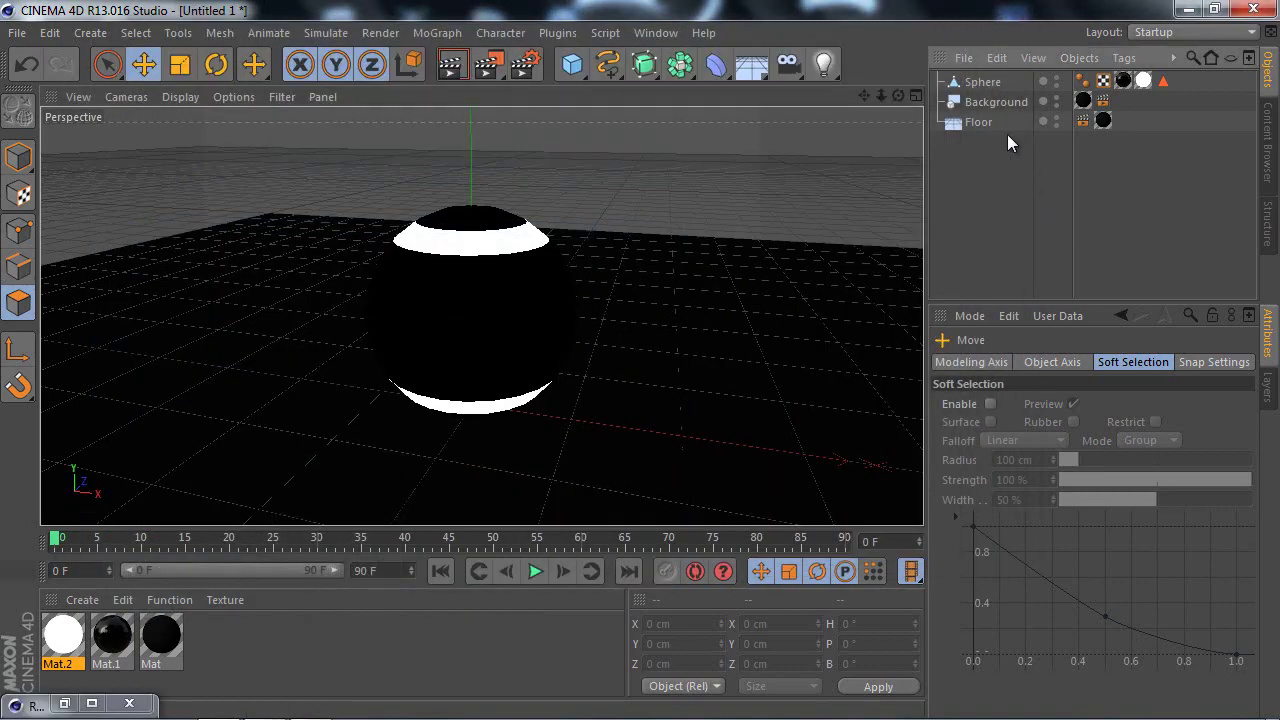
Step: Render the viewport preview twice to check the sphere's glowing white stripes on the dark background
{"action": "key", "text": "ctrl+r"}
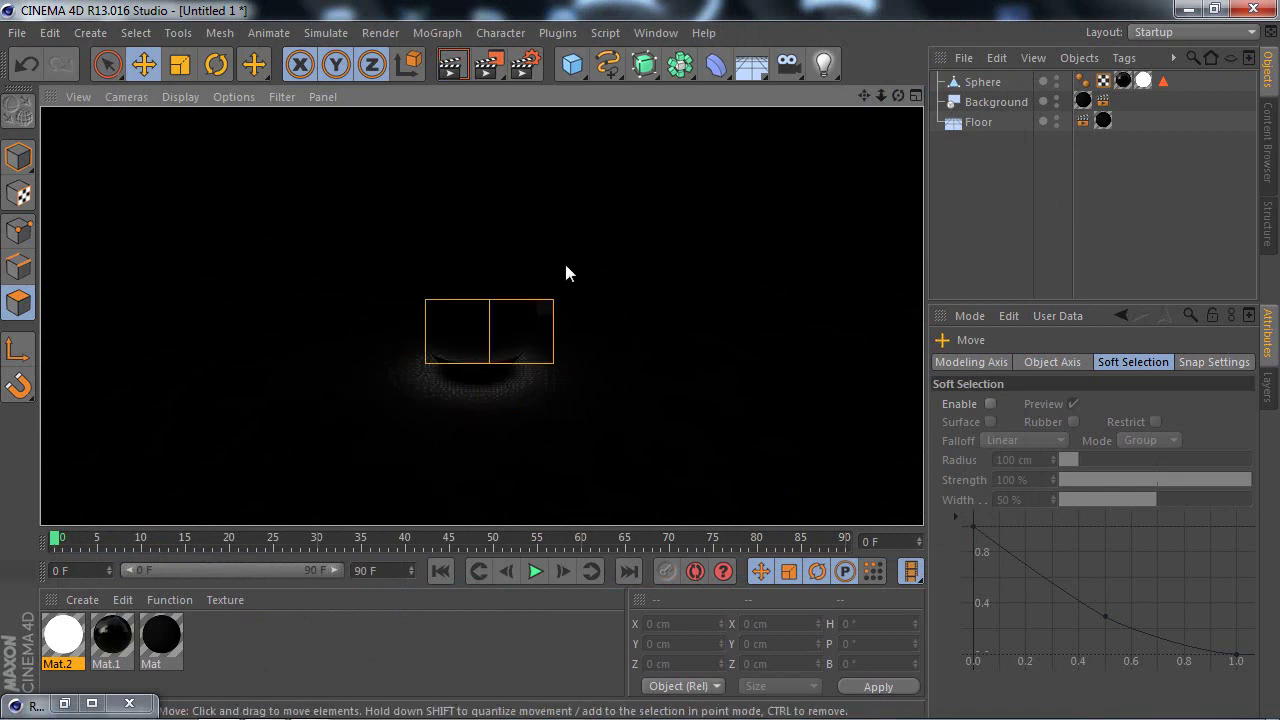
{"action": "left_click", "coordinate": [878, 96]}
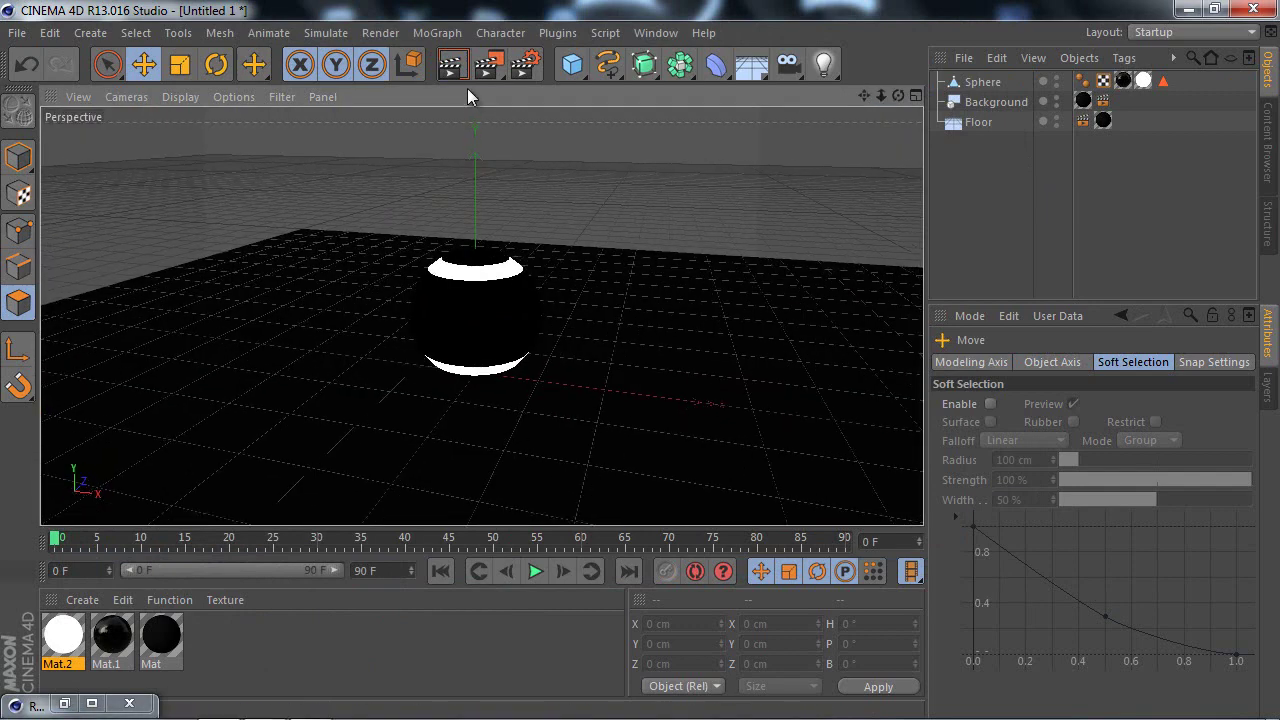
{"action": "left_click", "coordinate": [451, 64]}
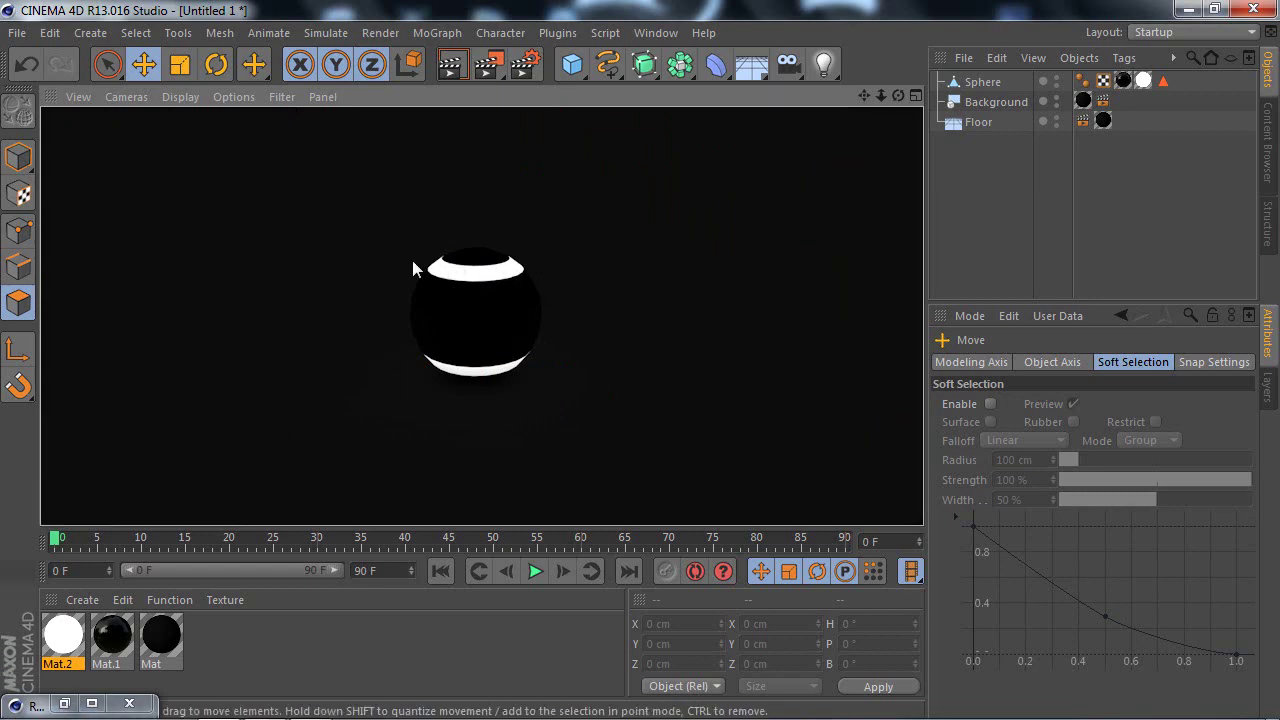
{"action": "double_click", "coordinate": [58, 643]}
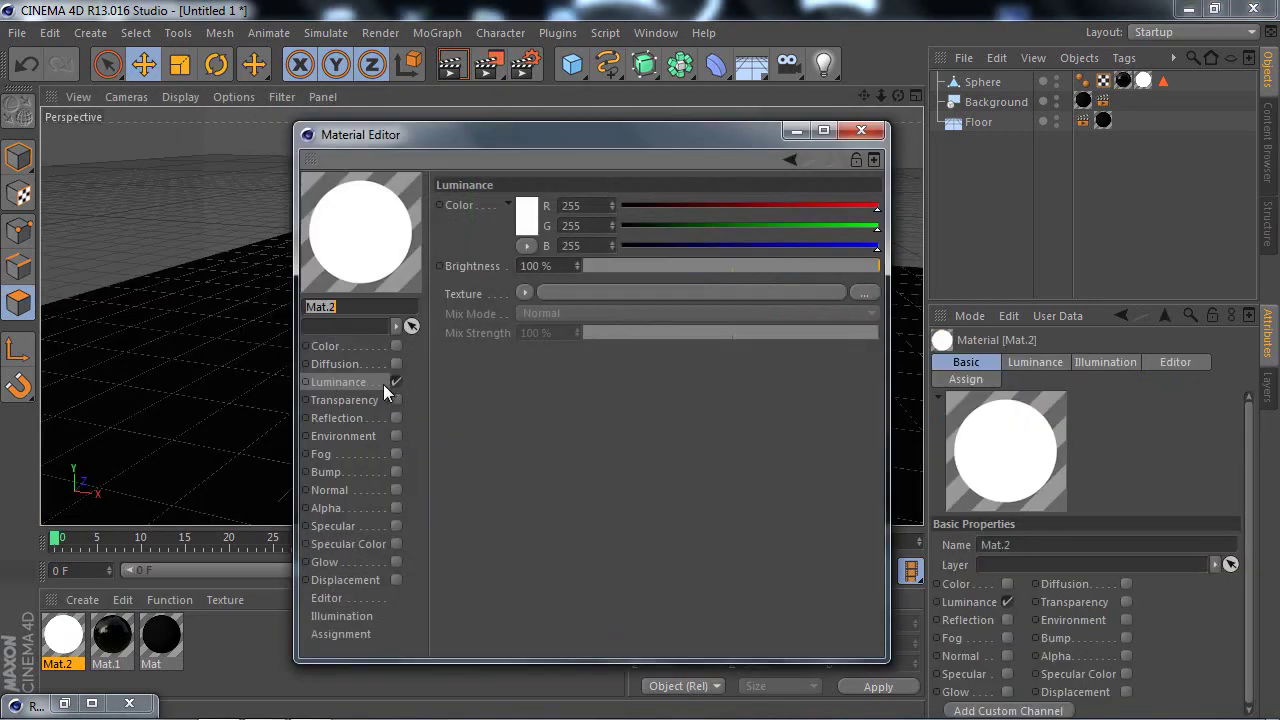
Step: Set Mat.2's Luminance brightness to 310% and re-render the view
{"action": "left_click_drag", "start_coordinate": [580, 263], "coordinate": [580, 263]}
{"action": "type", "text": "310"}
{"action": "key", "text": "Return"}
{"action": "left_click", "coordinate": [860, 131]}
{"action": "left_click", "coordinate": [451, 64]}
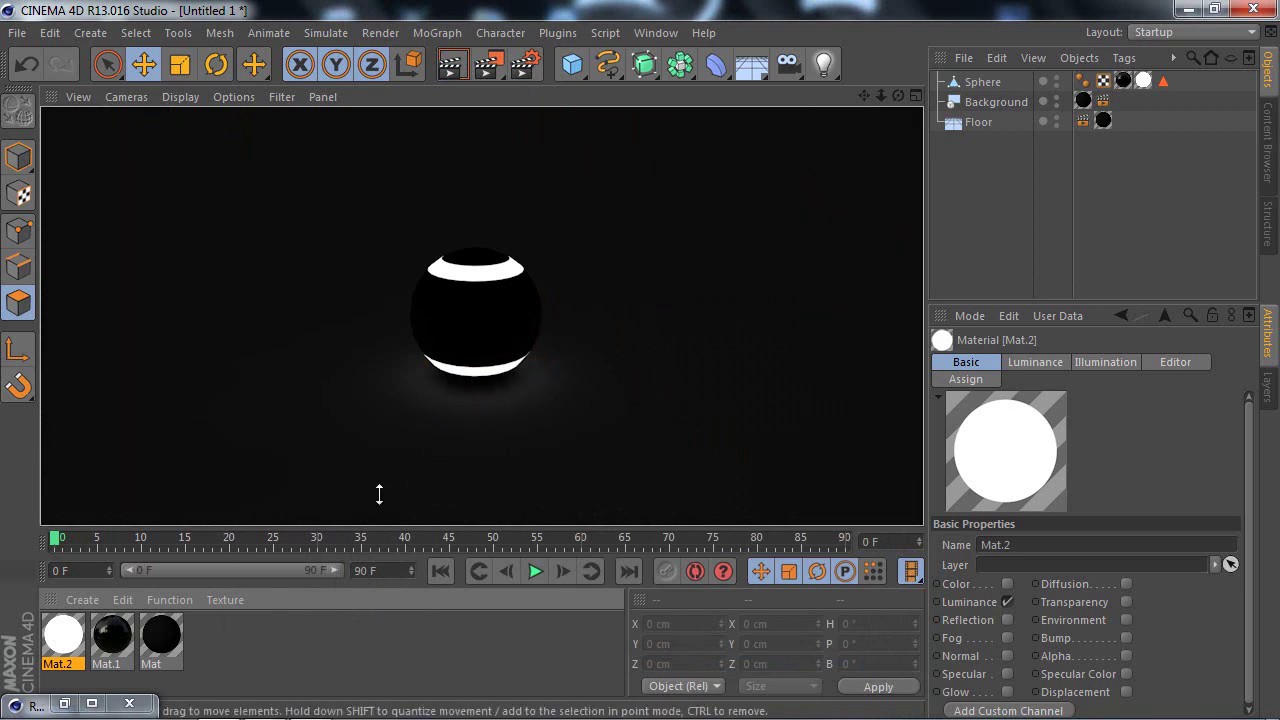
Step: Darken the Mat material's colour to RGB 10/10/10 and render the preview with Ctrl+R
{"action": "double_click", "coordinate": [161, 635]}
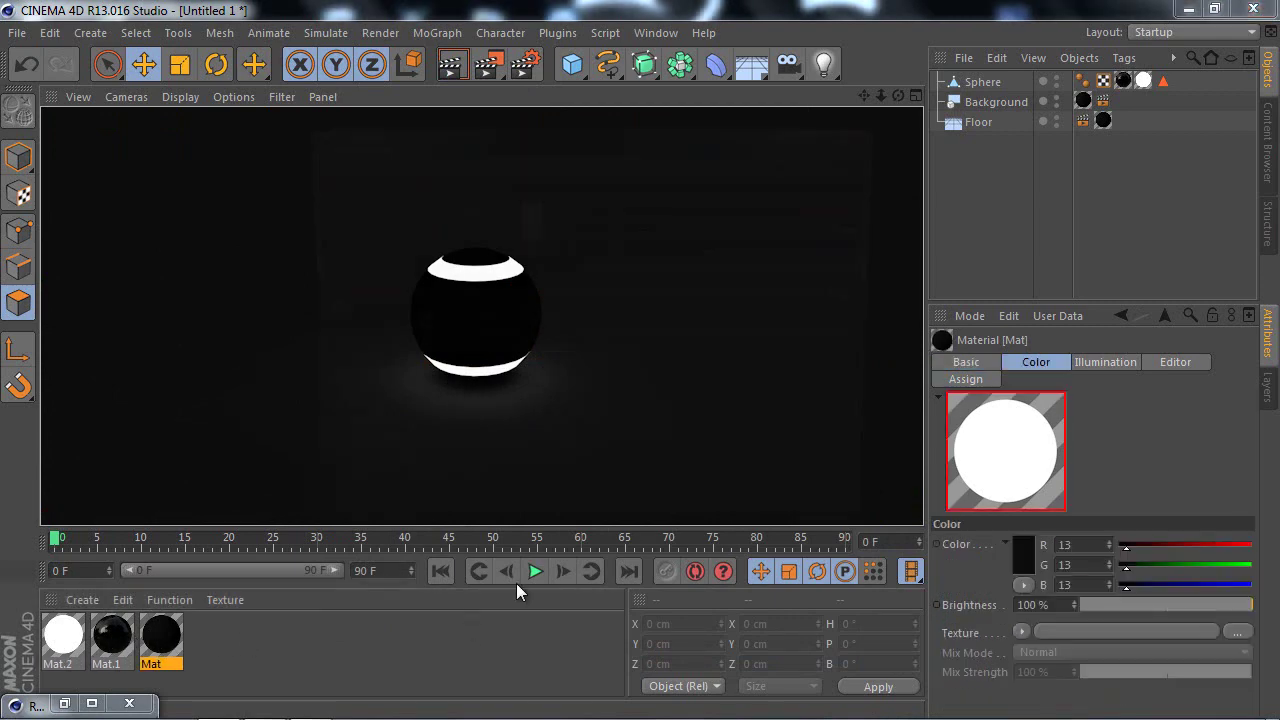
{"action": "left_click", "coordinate": [337, 346]}
{"action": "left_click", "coordinate": [526, 218]}
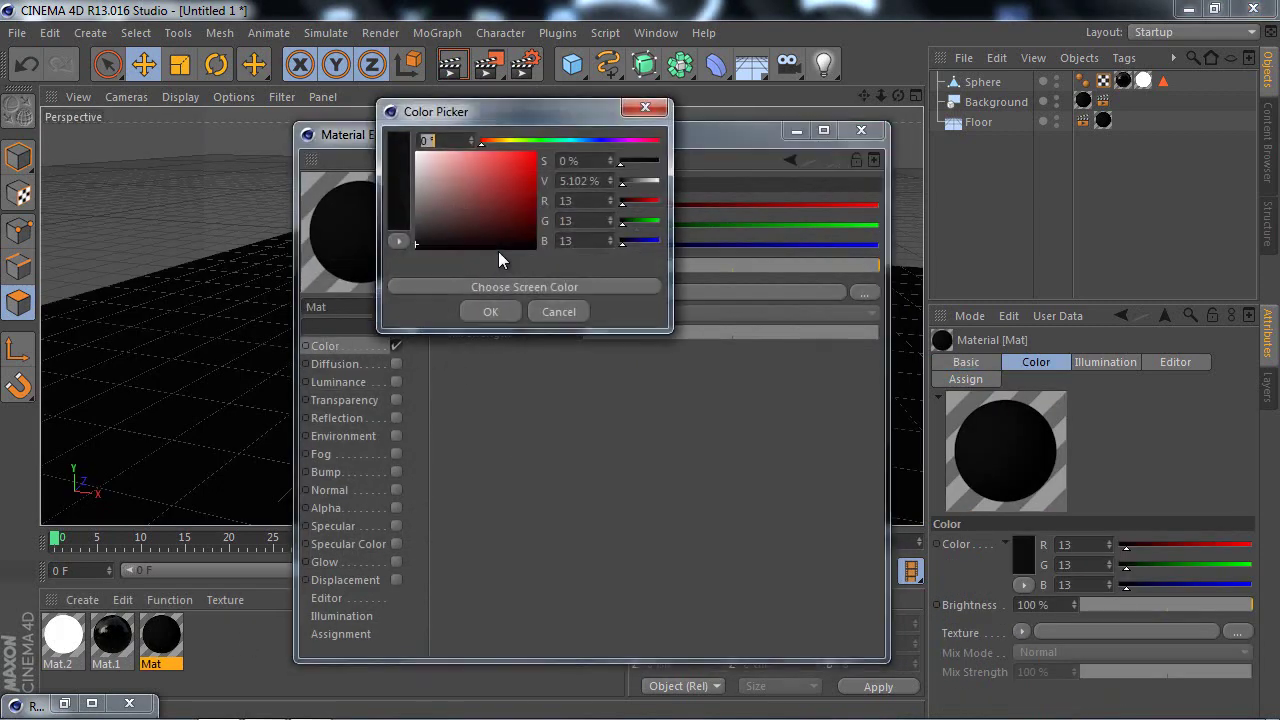
{"action": "left_click", "coordinate": [428, 234]}
{"action": "mouse_move", "coordinate": [428, 237]}
{"action": "left_mouse_down"}
{"action": "mouse_move", "coordinate": [411, 259]}
{"action": "mouse_move", "coordinate": [416, 245]}
{"action": "left_mouse_up"}
{"action": "left_click", "coordinate": [490, 311]}
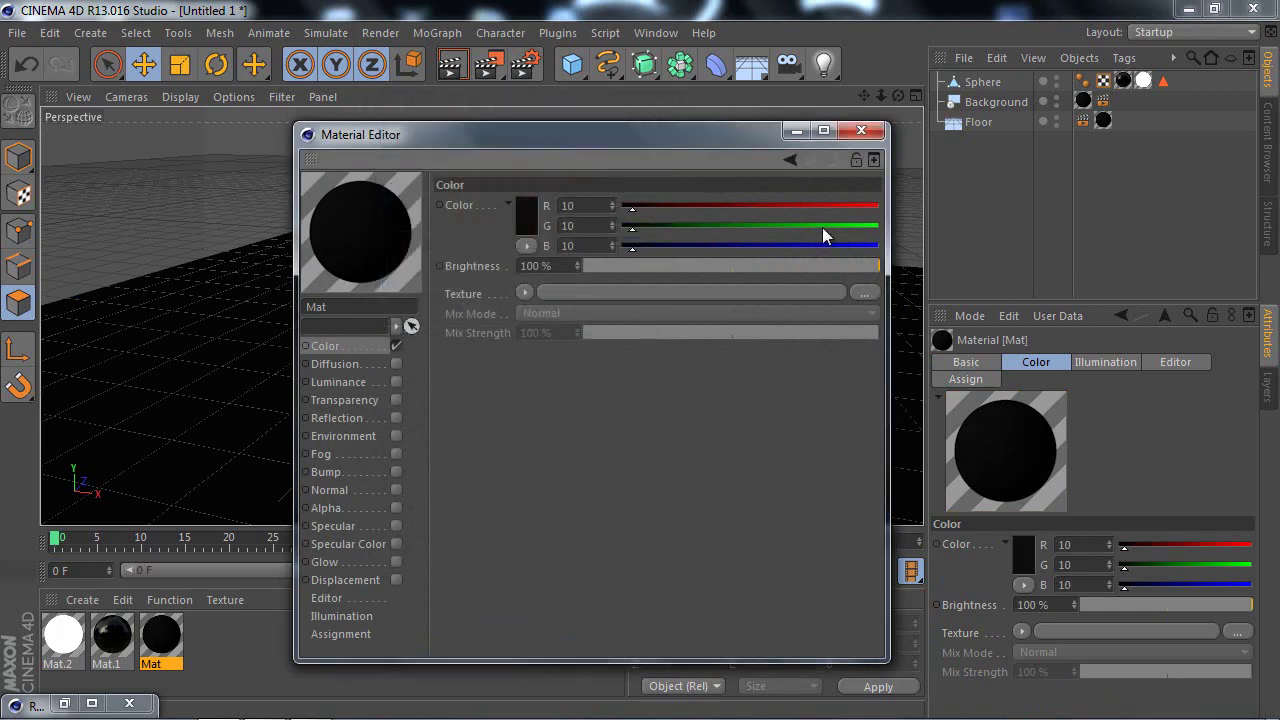
{"action": "left_click", "coordinate": [861, 130]}
{"action": "key", "text": "ctrl+r"}
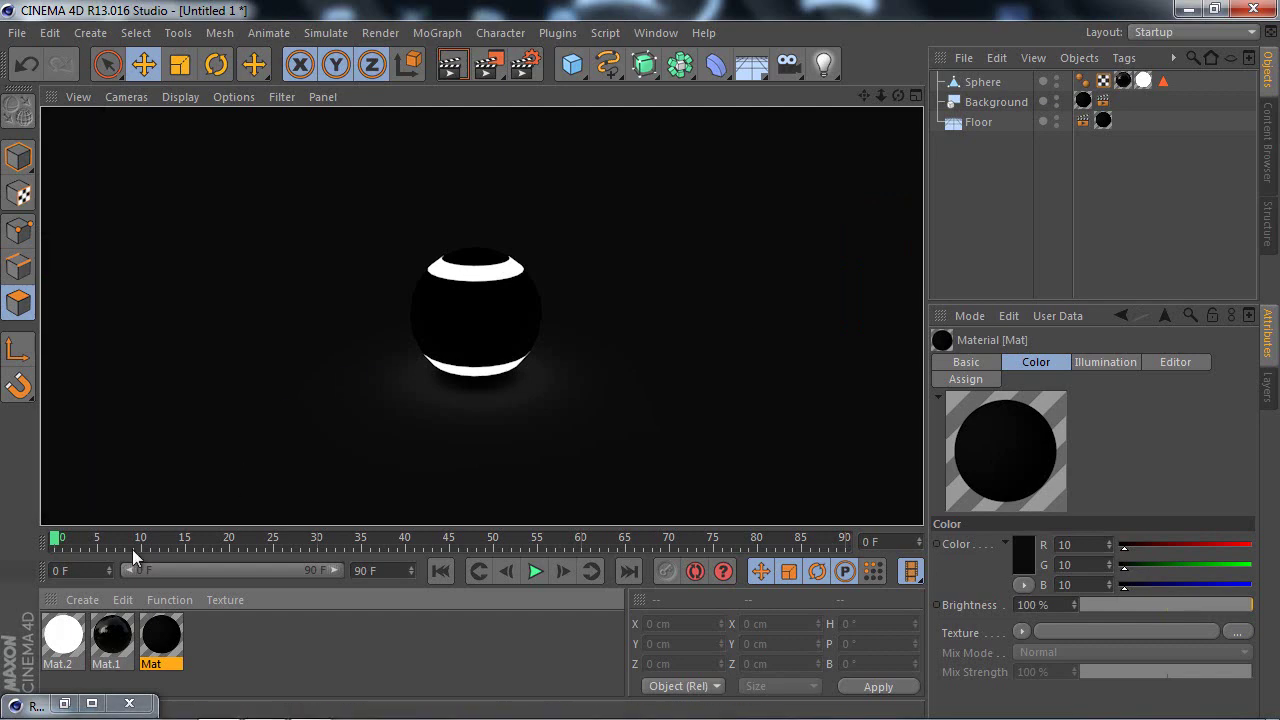
Step: Raise Mat.2's Luminance brightness to 373% and check the stronger glow in a render
{"action": "double_click", "coordinate": [60, 638]}
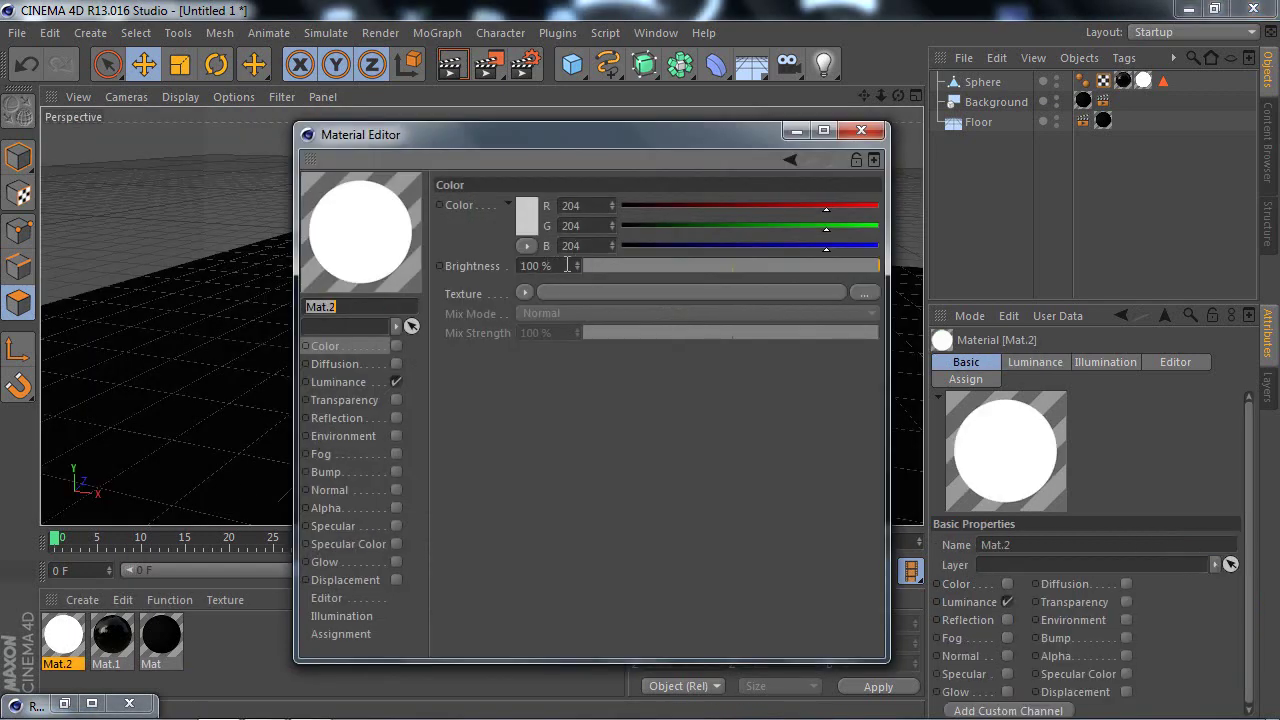
{"action": "left_click", "coordinate": [576, 261]}
{"action": "left_click", "coordinate": [331, 383]}
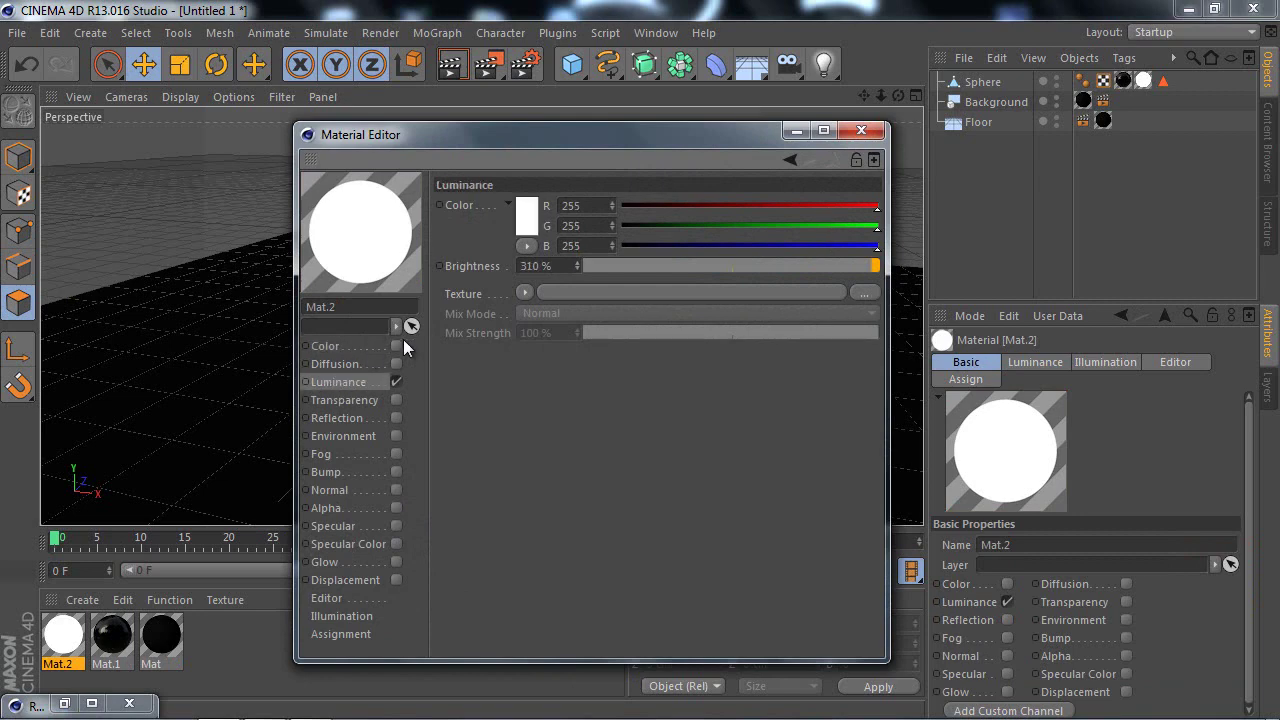
{"action": "left_click_drag", "start_coordinate": [578, 263], "coordinate": [578, 264]}
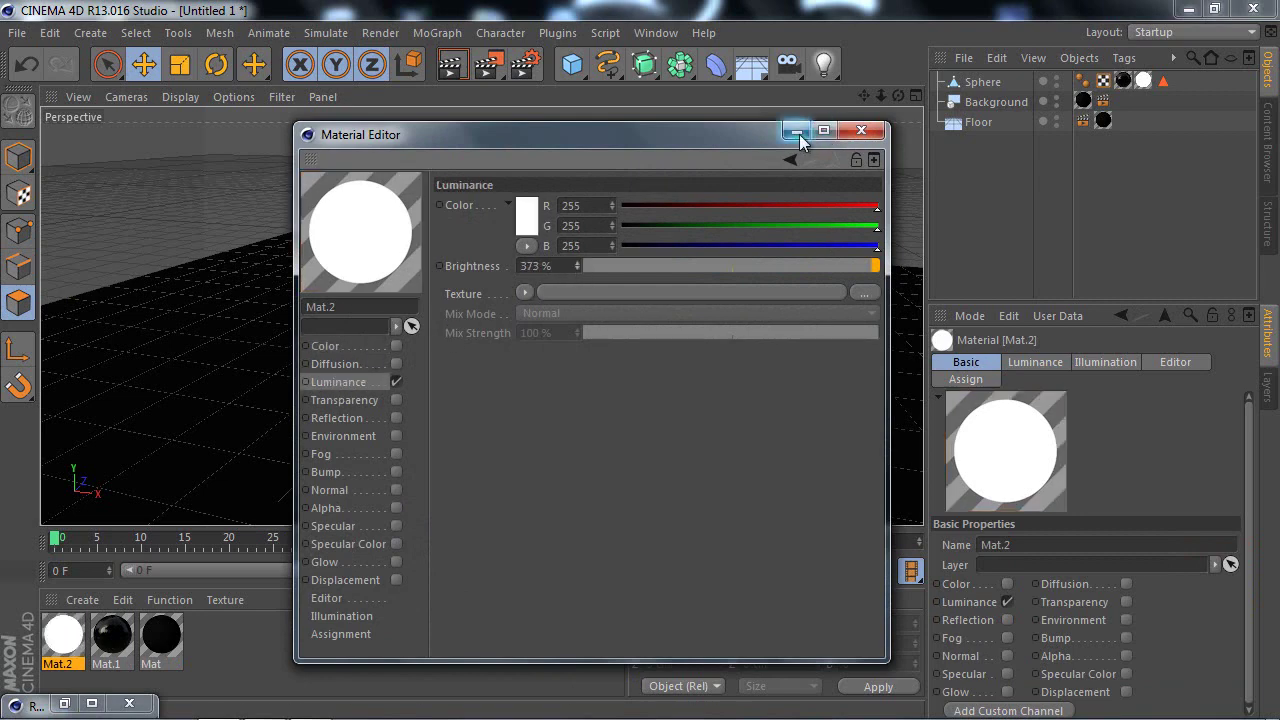
{"action": "left_click", "coordinate": [857, 133]}
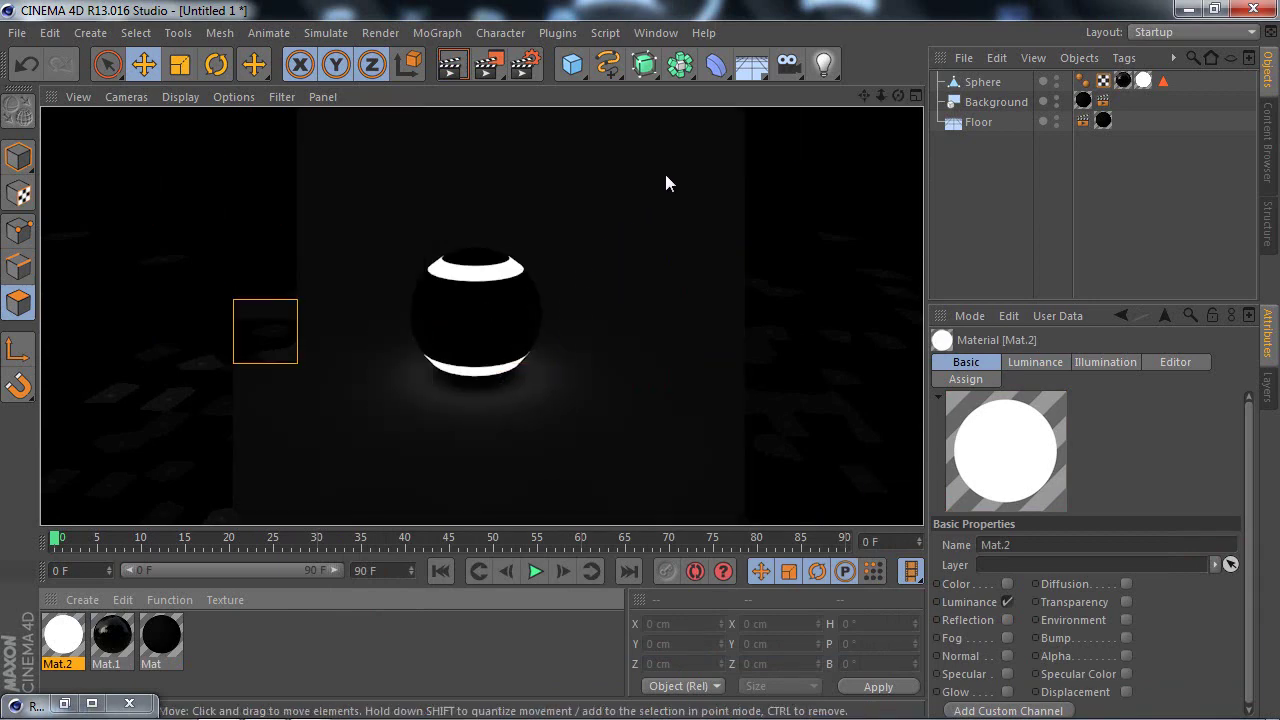
{"action": "left_click", "coordinate": [831, 109]}
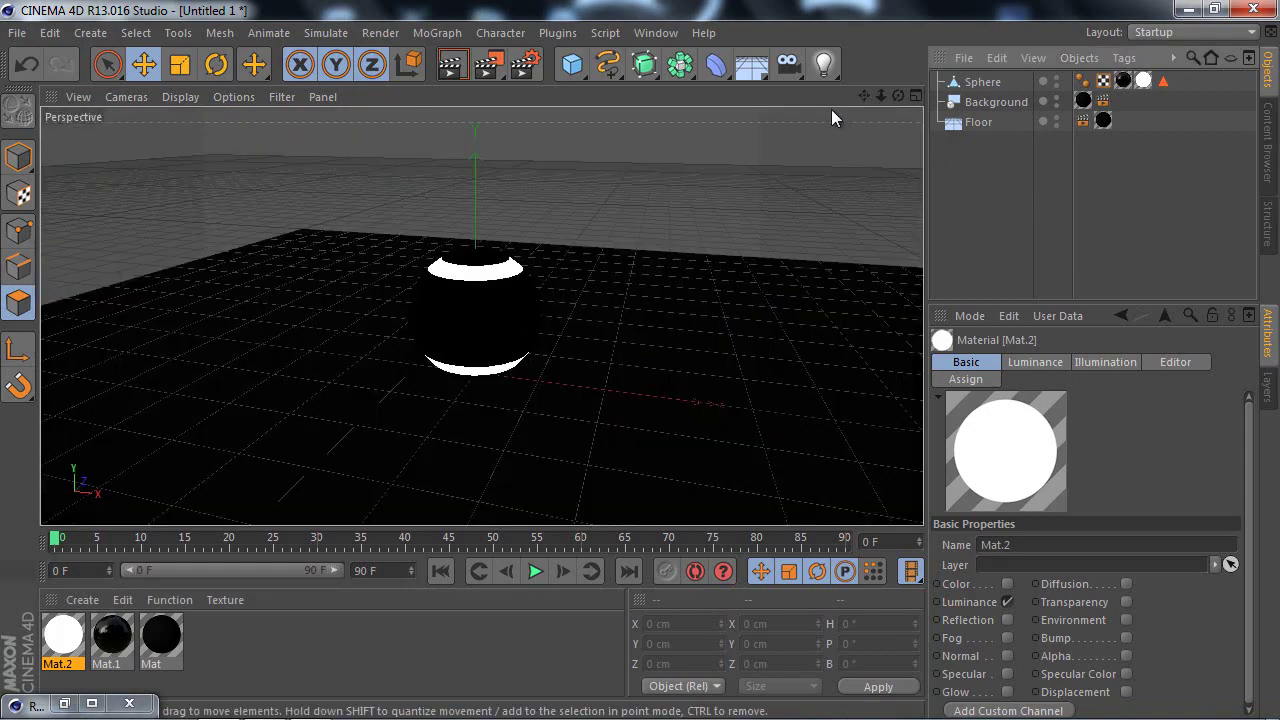
{"action": "left_click", "coordinate": [262, 706]}
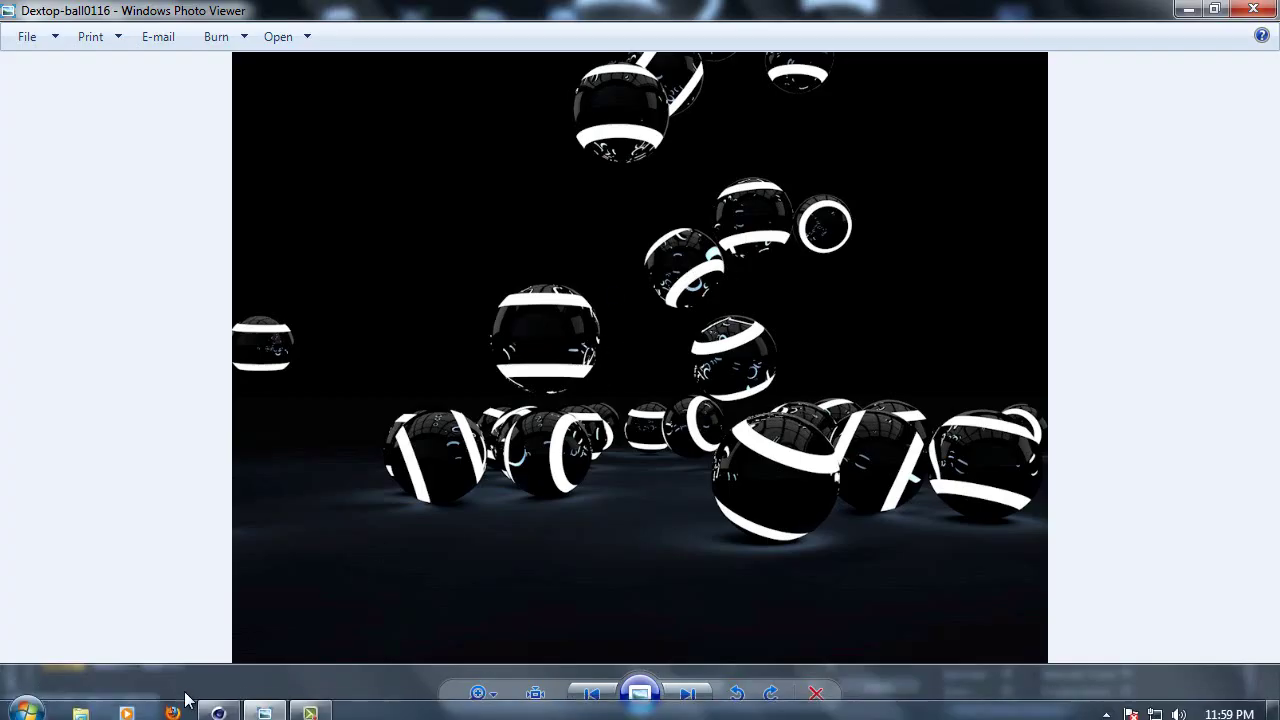
{"action": "left_click", "coordinate": [219, 706]}
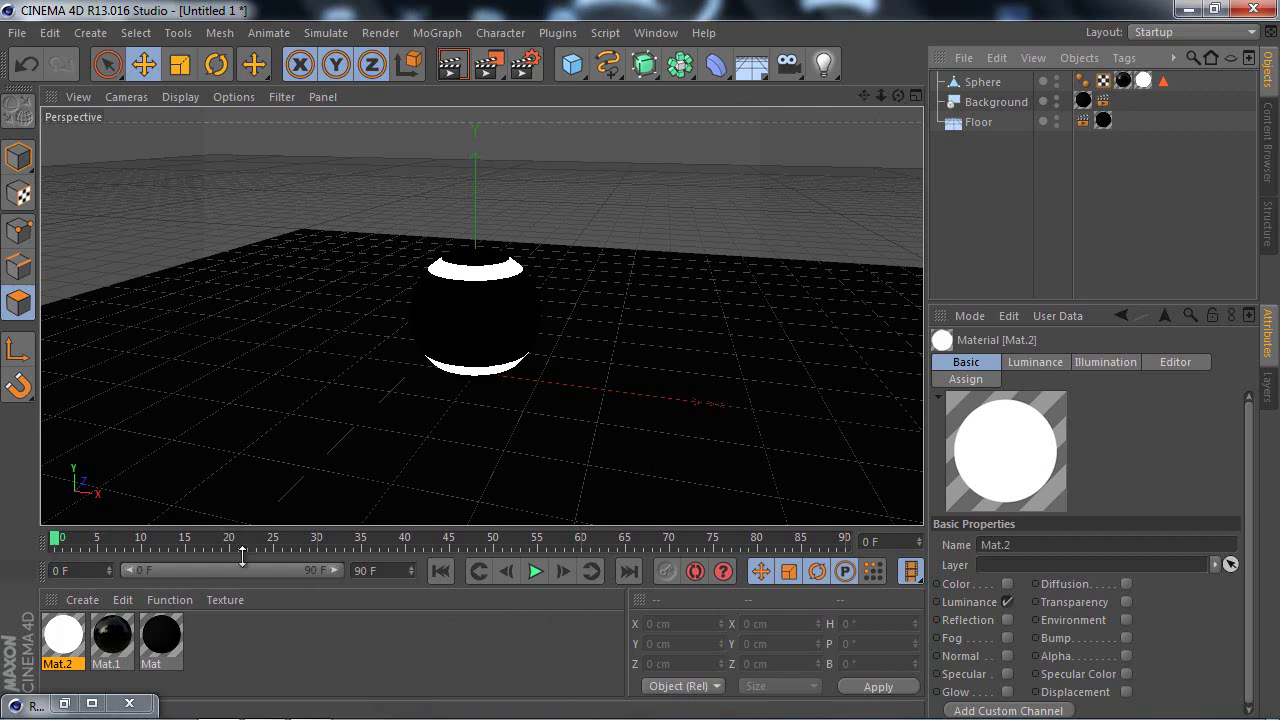
Step: Create material Mat.3 and load the studio HDR image as its Color texture
{"action": "double_click", "coordinate": [245, 647]}
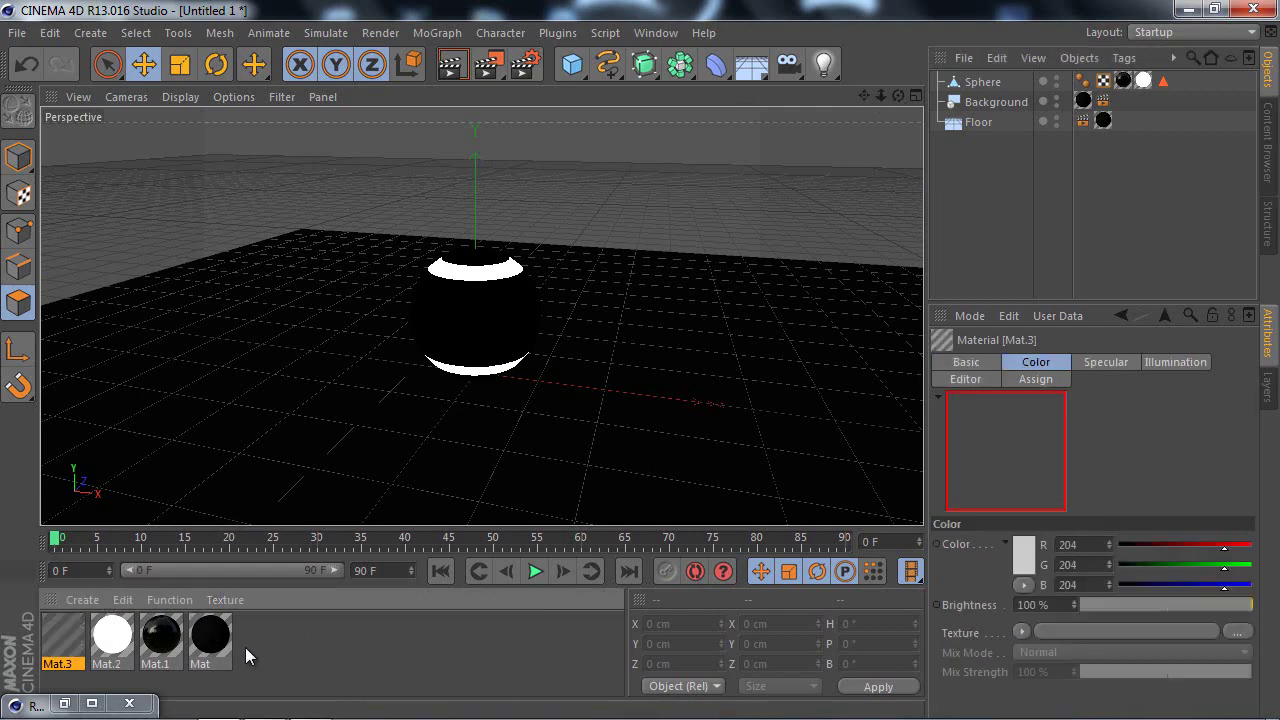
{"action": "double_click", "coordinate": [63, 652]}
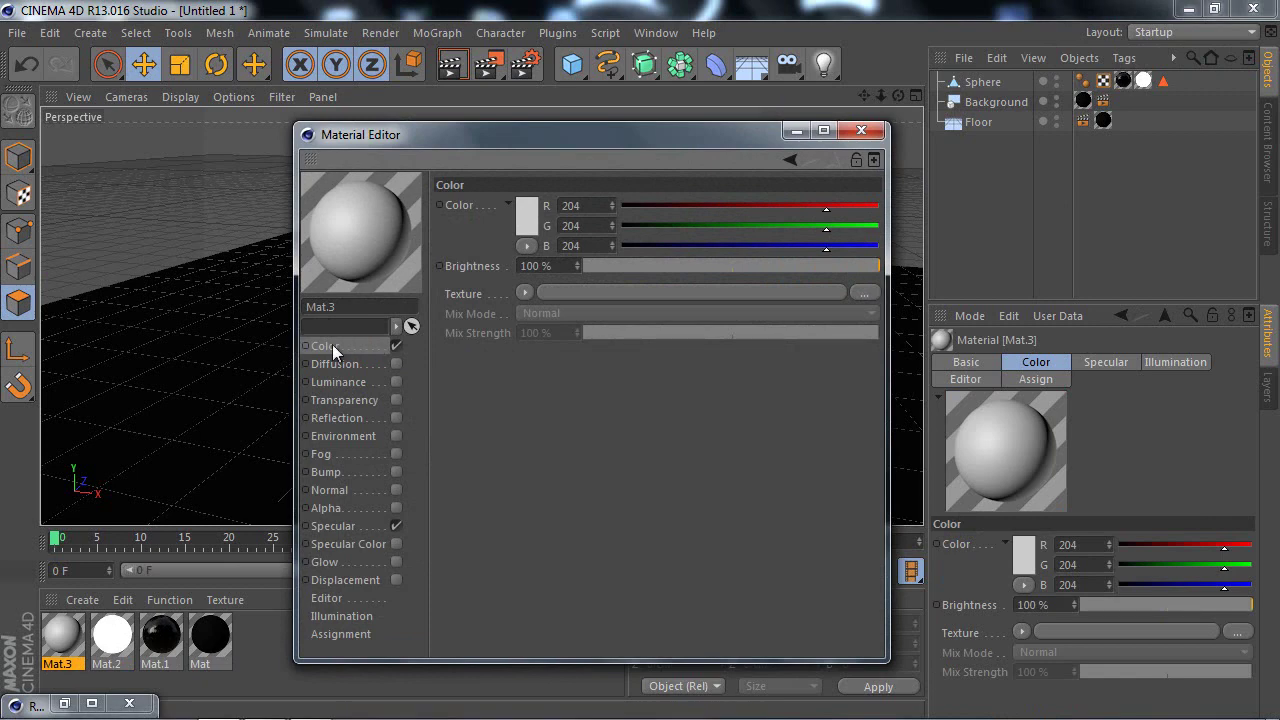
{"action": "left_click", "coordinate": [524, 289]}
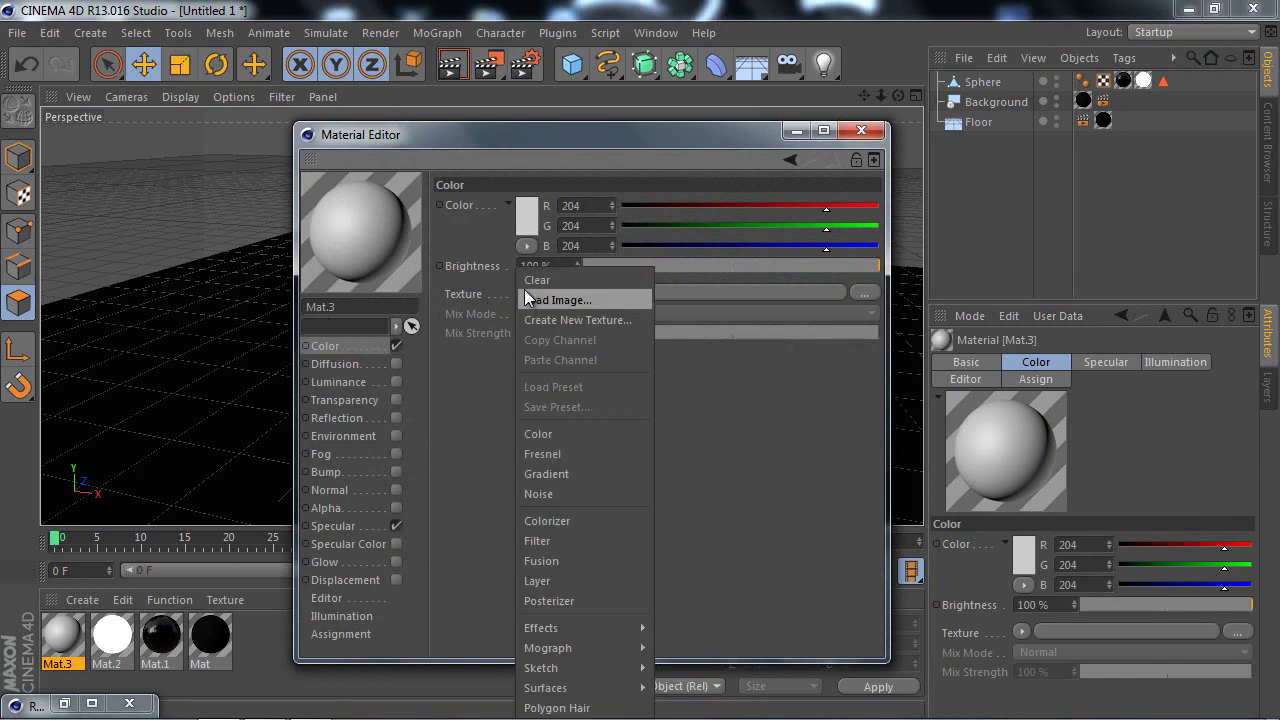
{"action": "left_click", "coordinate": [602, 299]}
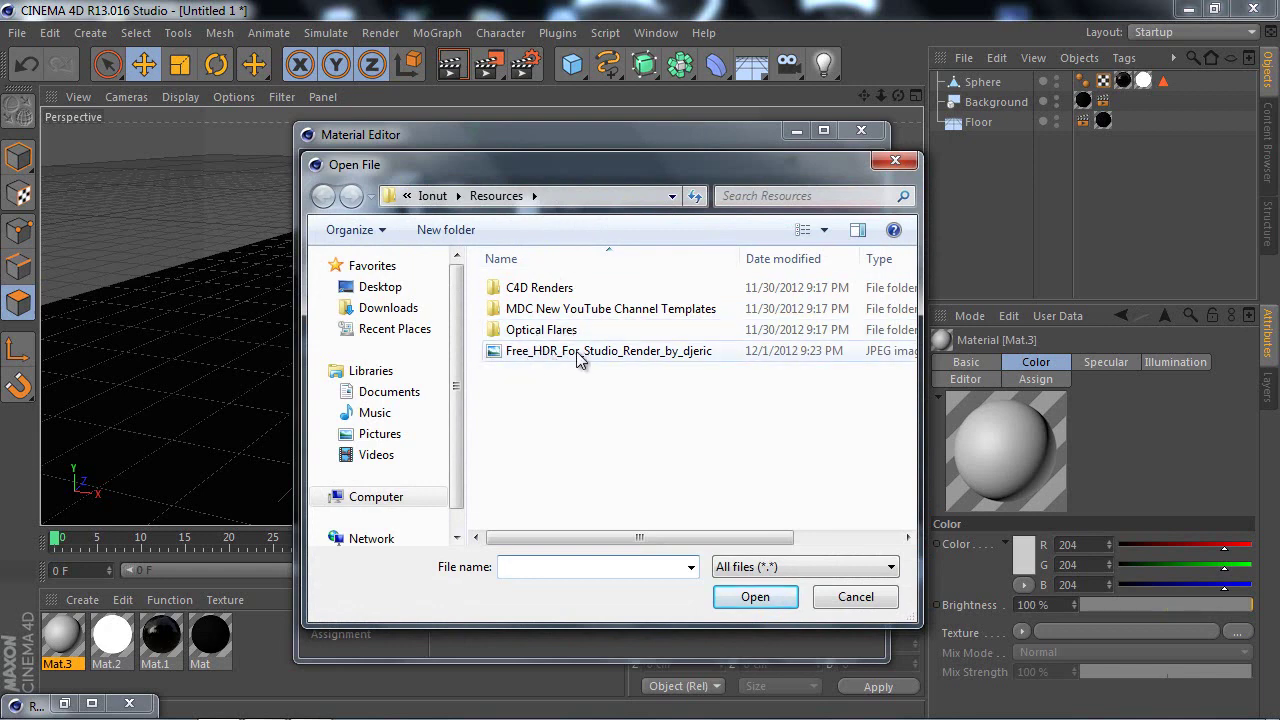
{"action": "left_click", "coordinate": [512, 358]}
{"action": "left_click", "coordinate": [748, 597]}
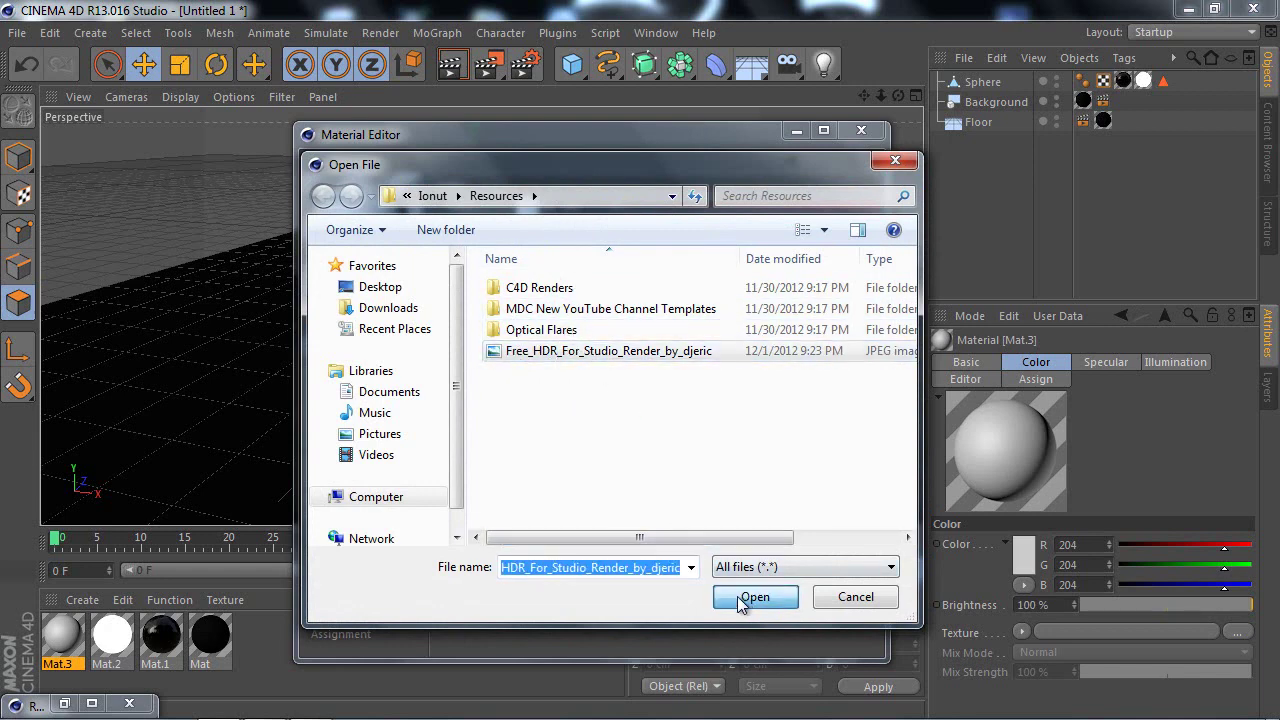
{"action": "left_click", "coordinate": [752, 437]}
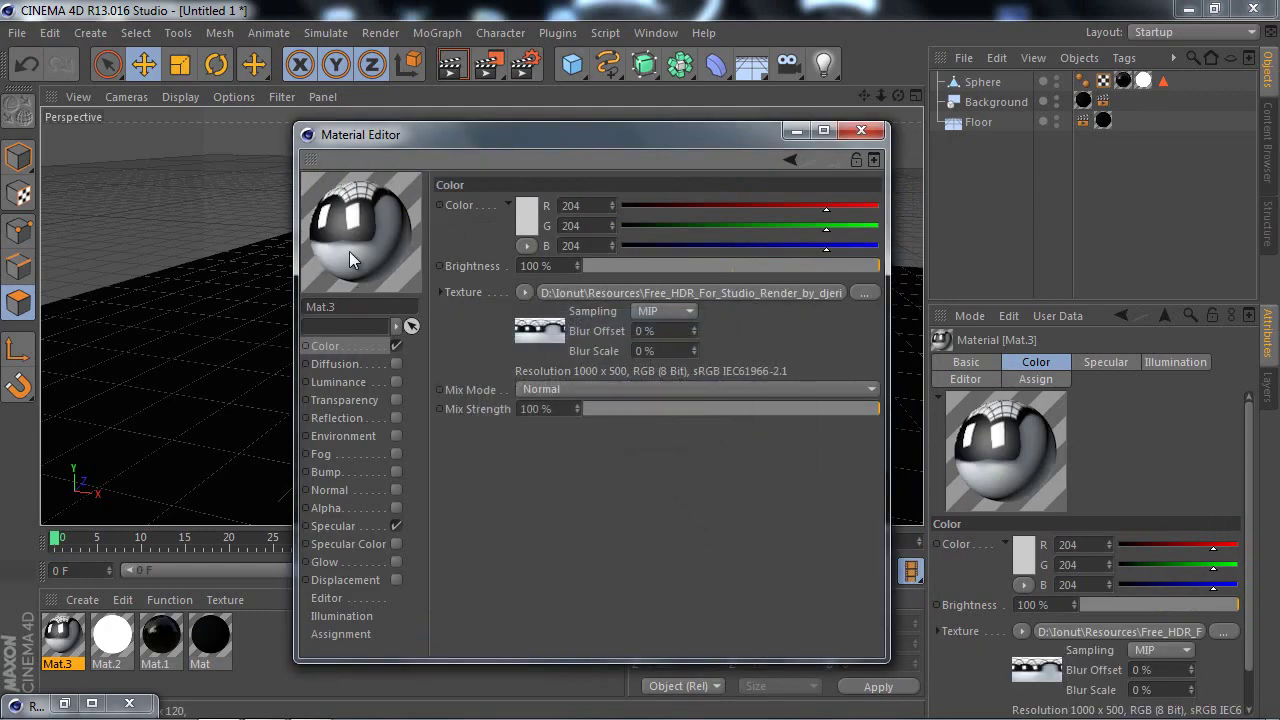
Step: Switch off Mat.3's Specular channel and close its editor
{"action": "left_click", "coordinate": [396, 526]}
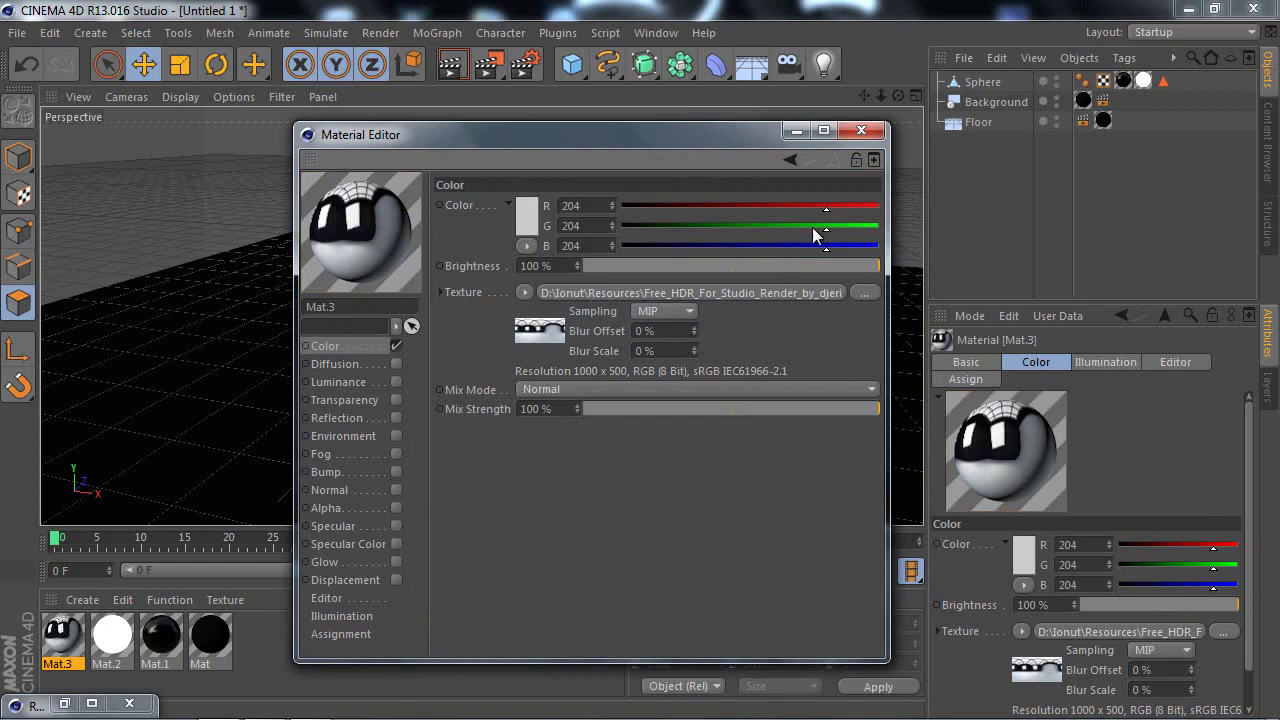
{"action": "left_click", "coordinate": [861, 130]}
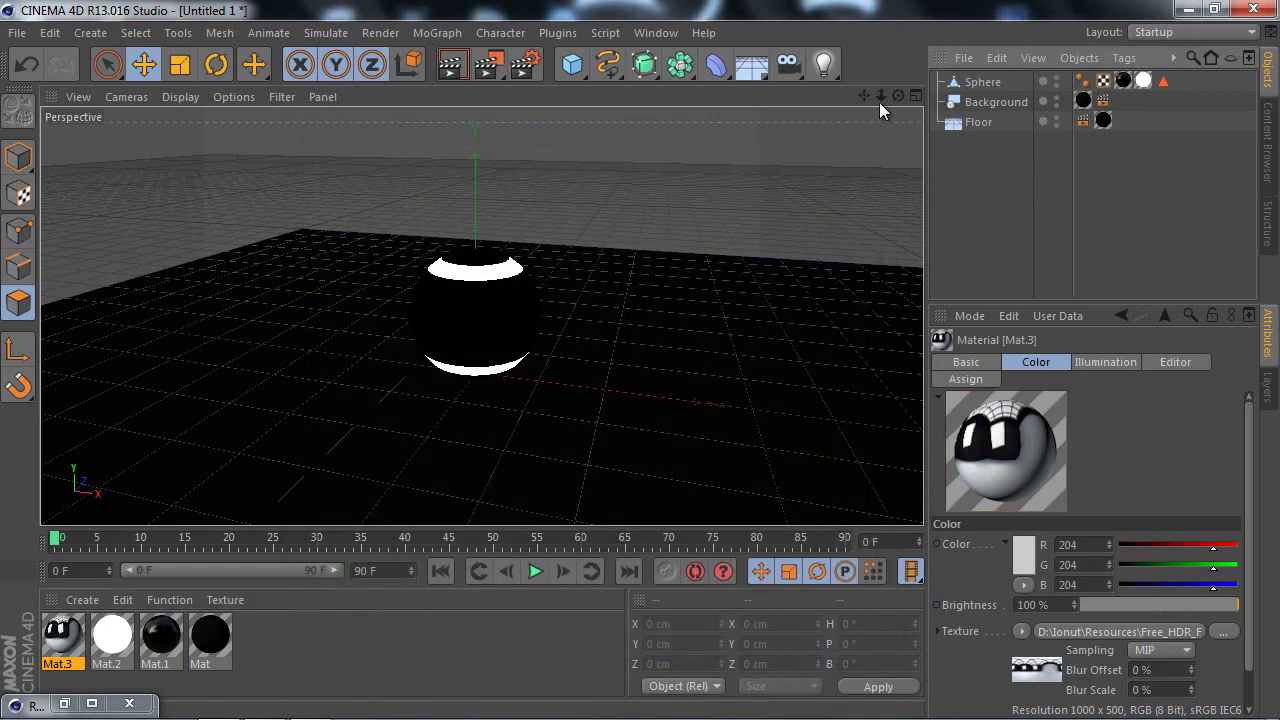
{"action": "scroll", "coordinate": [626, 362], "scroll_direction": "down", "scroll_amount": 5}
{"action": "scroll", "coordinate": [644, 360], "scroll_direction": "up", "scroll_amount": 4}
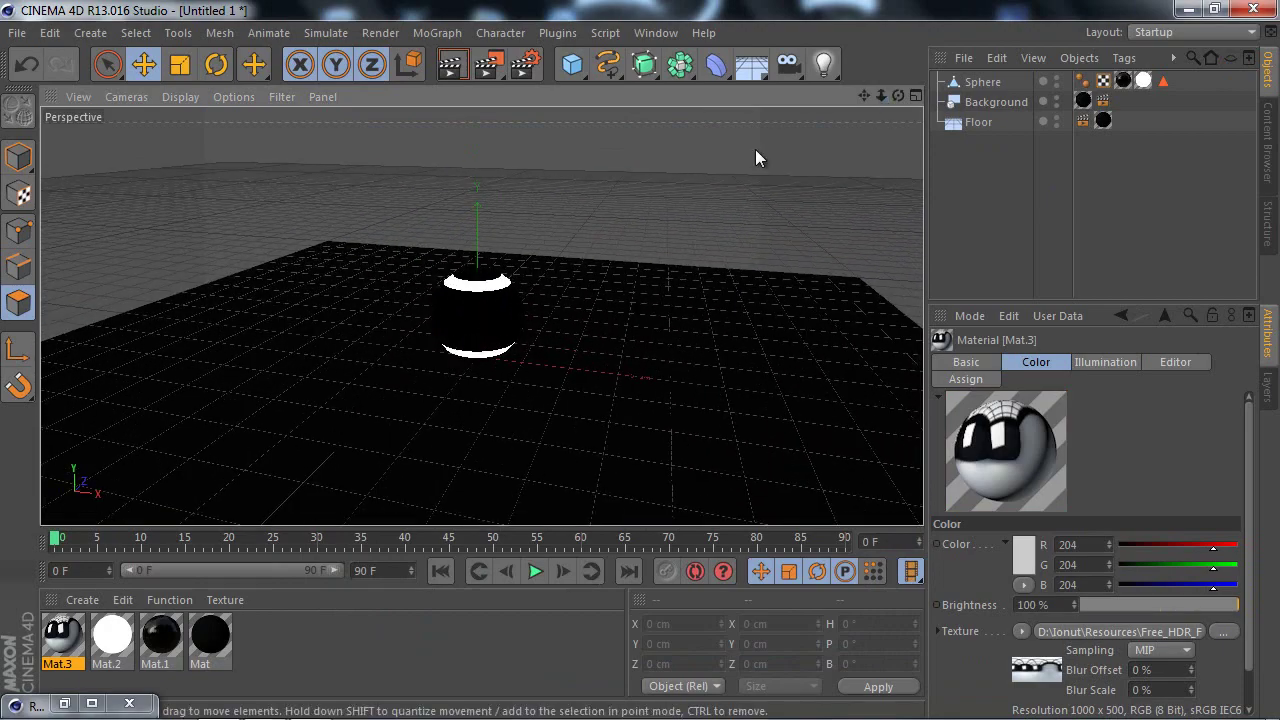
{"action": "scroll", "coordinate": [640, 366], "scroll_direction": "down", "scroll_amount": 2}
{"action": "scroll", "coordinate": [650, 368], "scroll_direction": "down", "scroll_amount": 2}
{"action": "scroll", "coordinate": [641, 360], "scroll_direction": "up", "scroll_amount": 2}
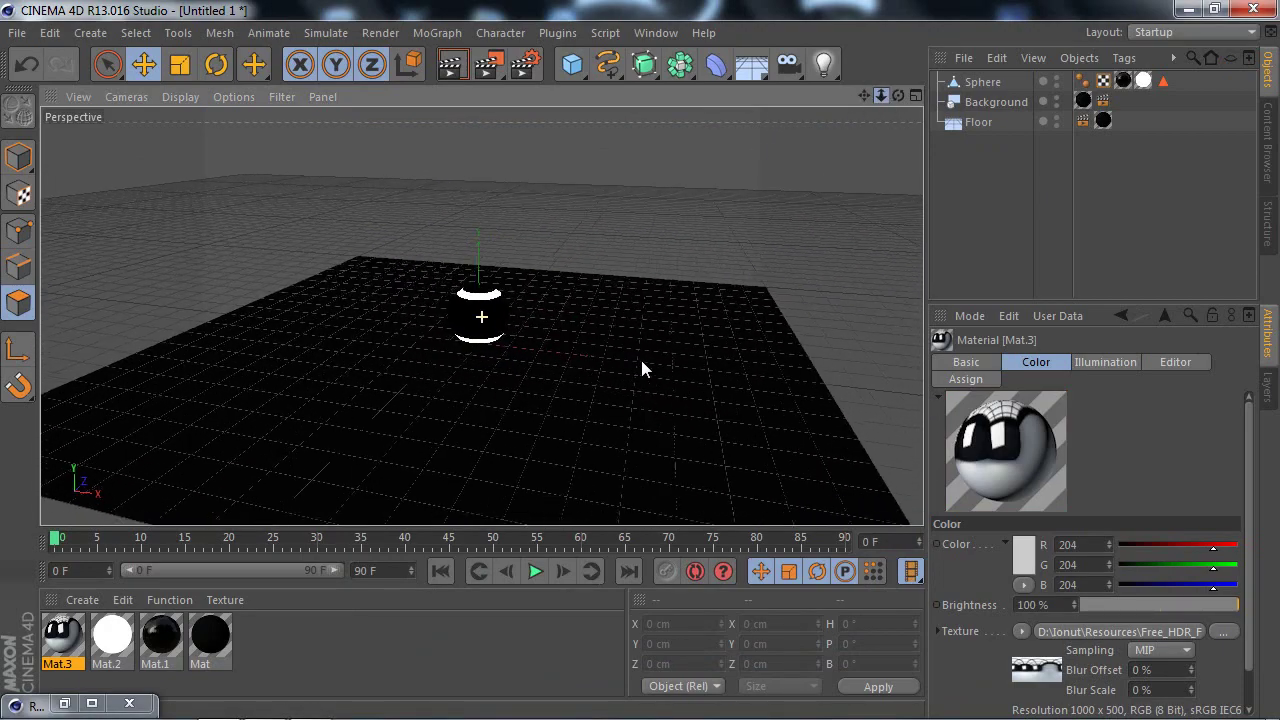
{"action": "scroll", "coordinate": [641, 360], "scroll_direction": "up", "scroll_amount": 2}
{"action": "scroll", "coordinate": [639, 357], "scroll_direction": "down", "scroll_amount": 1}
{"action": "left_click", "coordinate": [747, 73]}
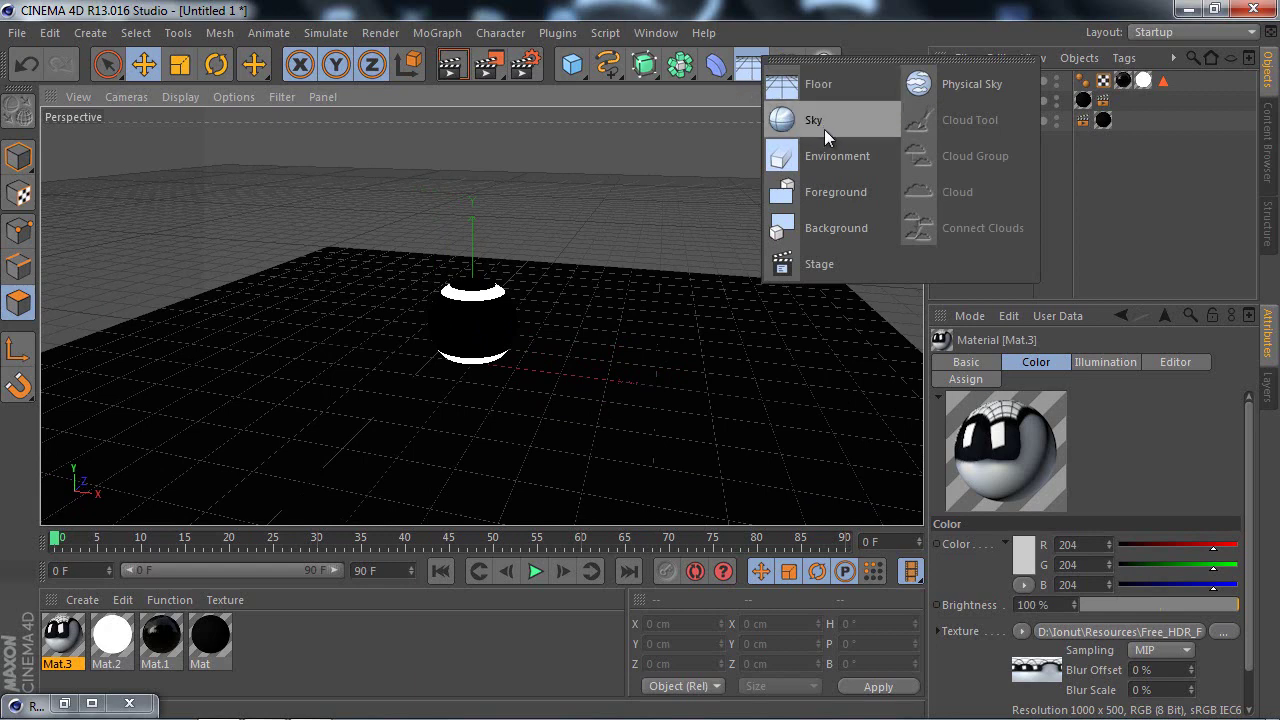
Step: Add a Sky object and apply the HDR-textured Mat.3 to it
{"action": "left_click", "coordinate": [794, 129]}
{"action": "left_click", "coordinate": [500, 424]}
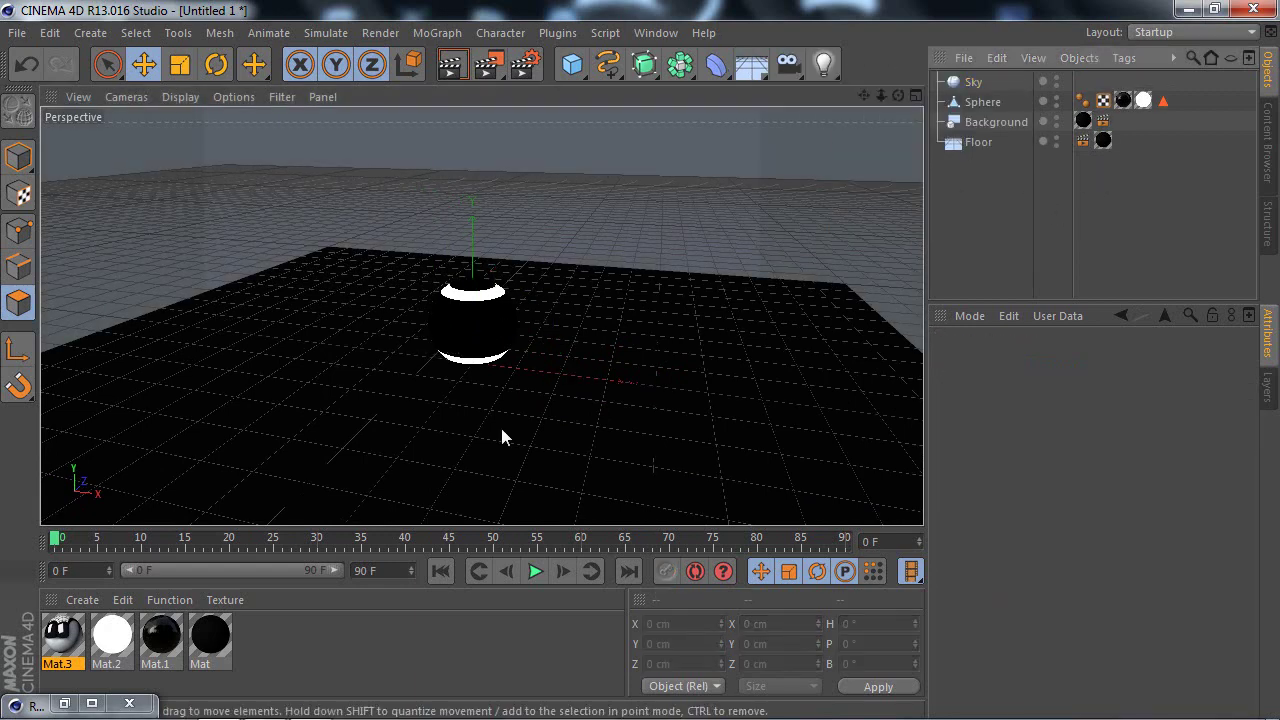
{"action": "left_click_drag", "start_coordinate": [80, 648], "coordinate": [985, 82]}
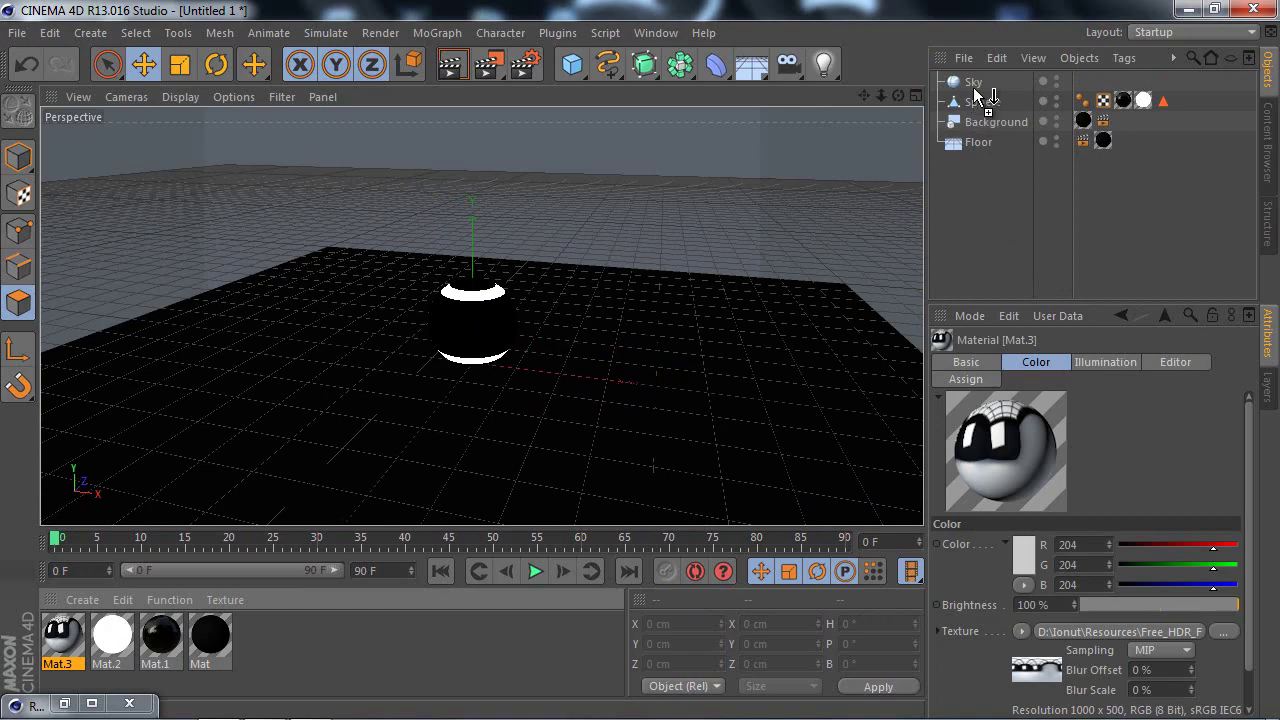
{"action": "left_click", "coordinate": [757, 170]}
Step: Orbit the perspective view lower for a level look at the sphere on the floor
{"action": "mouse_move", "coordinate": [894, 87]}
{"action": "left_mouse_down"}
{"action": "mouse_move", "coordinate": [640, 358]}
{"action": "mouse_move", "coordinate": [866, 100]}
{"action": "left_mouse_up"}
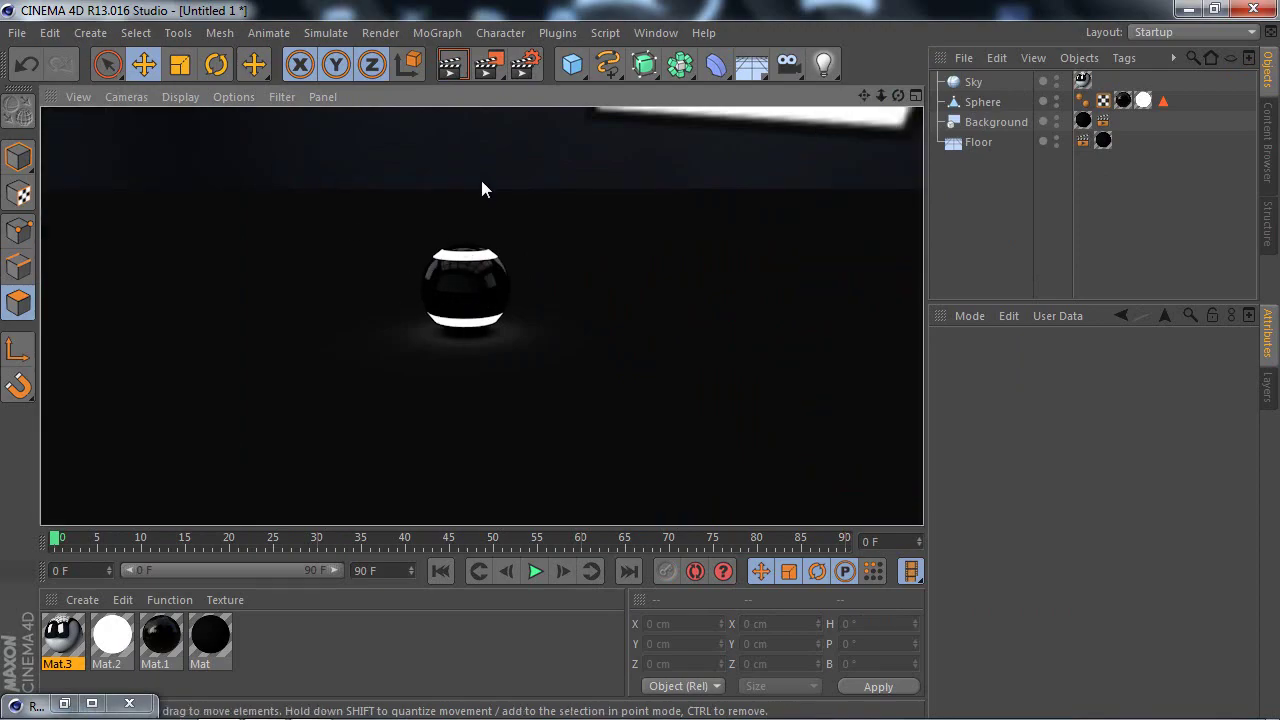
{"action": "scroll", "coordinate": [450, 265], "scroll_direction": "up", "scroll_amount": 3}
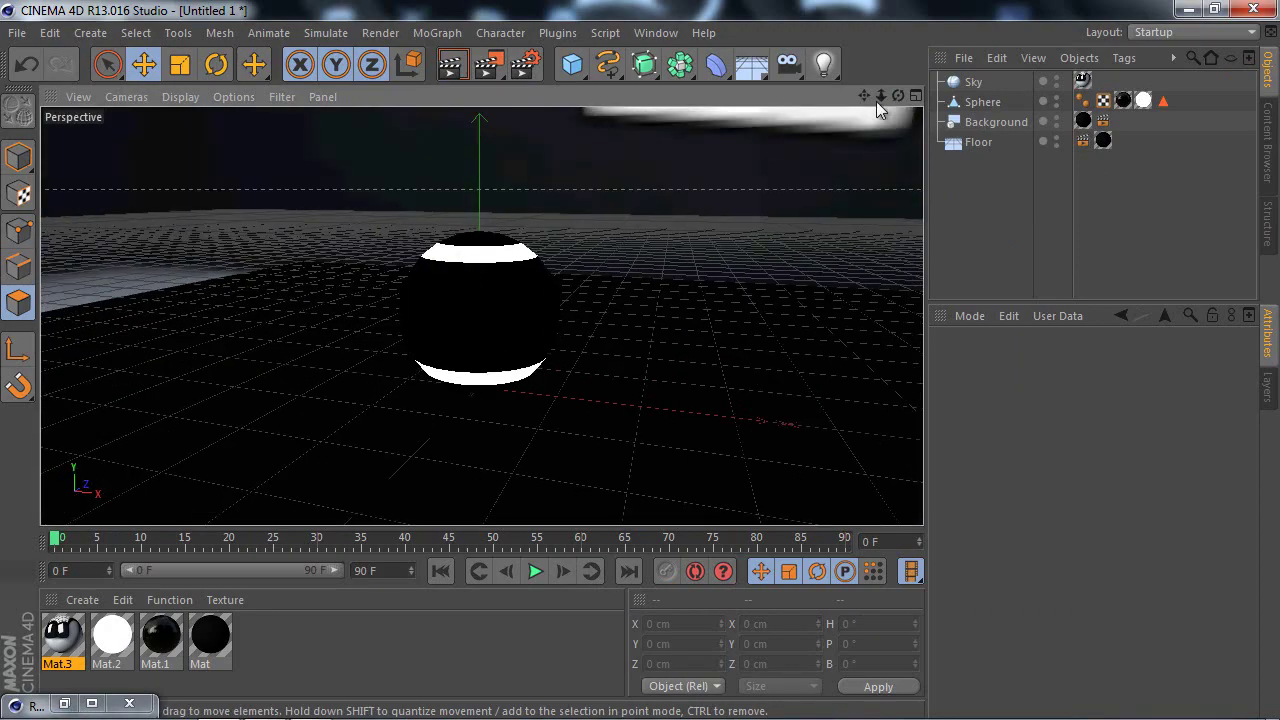
{"action": "scroll", "coordinate": [623, 371], "scroll_direction": "down", "scroll_amount": 3}
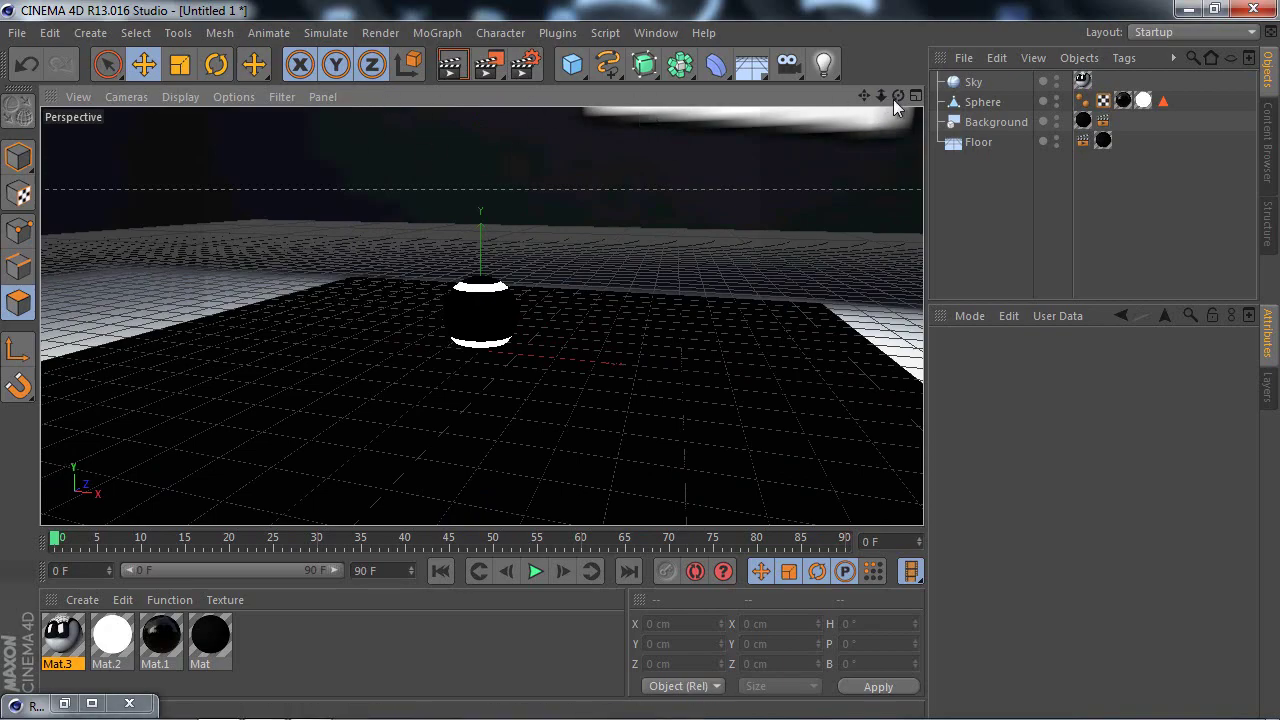
{"action": "left_click_drag", "start_coordinate": [897, 96], "coordinate": [640, 366]}
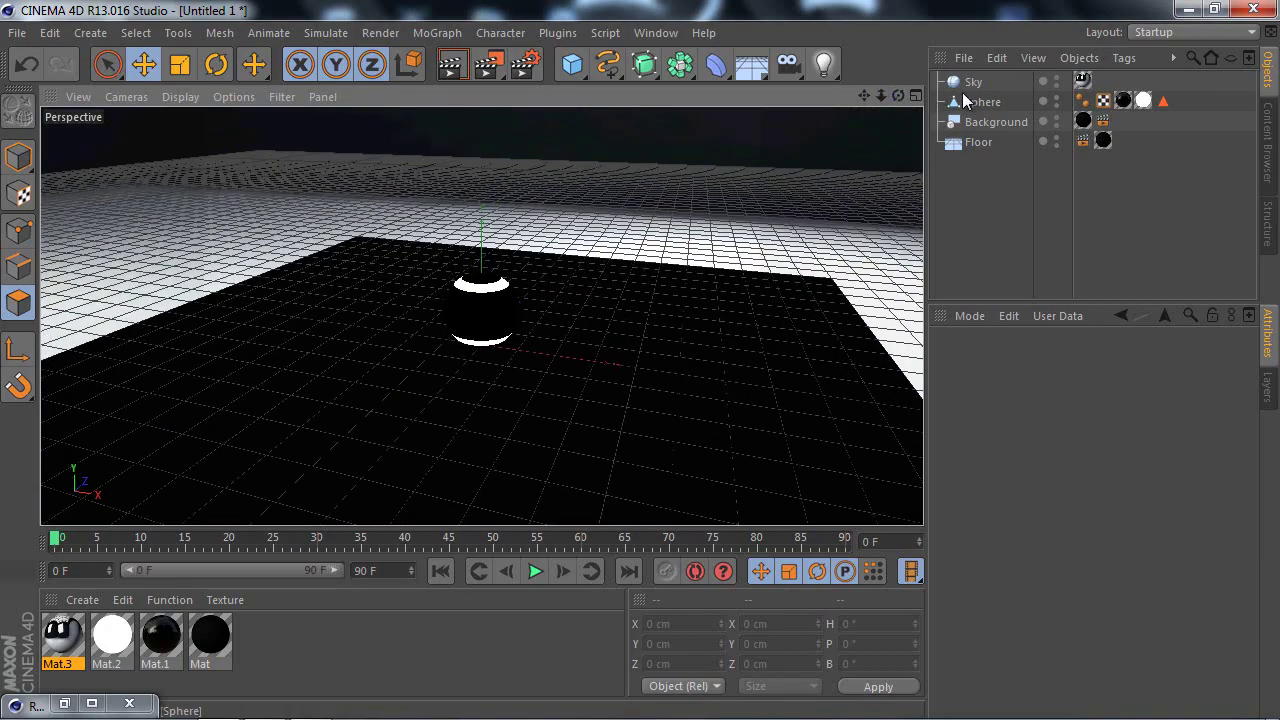
Step: Give the Sky a Compositing tag with Seen by Camera off, then render the view
{"action": "right_click", "coordinate": [965, 82]}
{"action": "mouse_move", "coordinate": [1034, 65]}
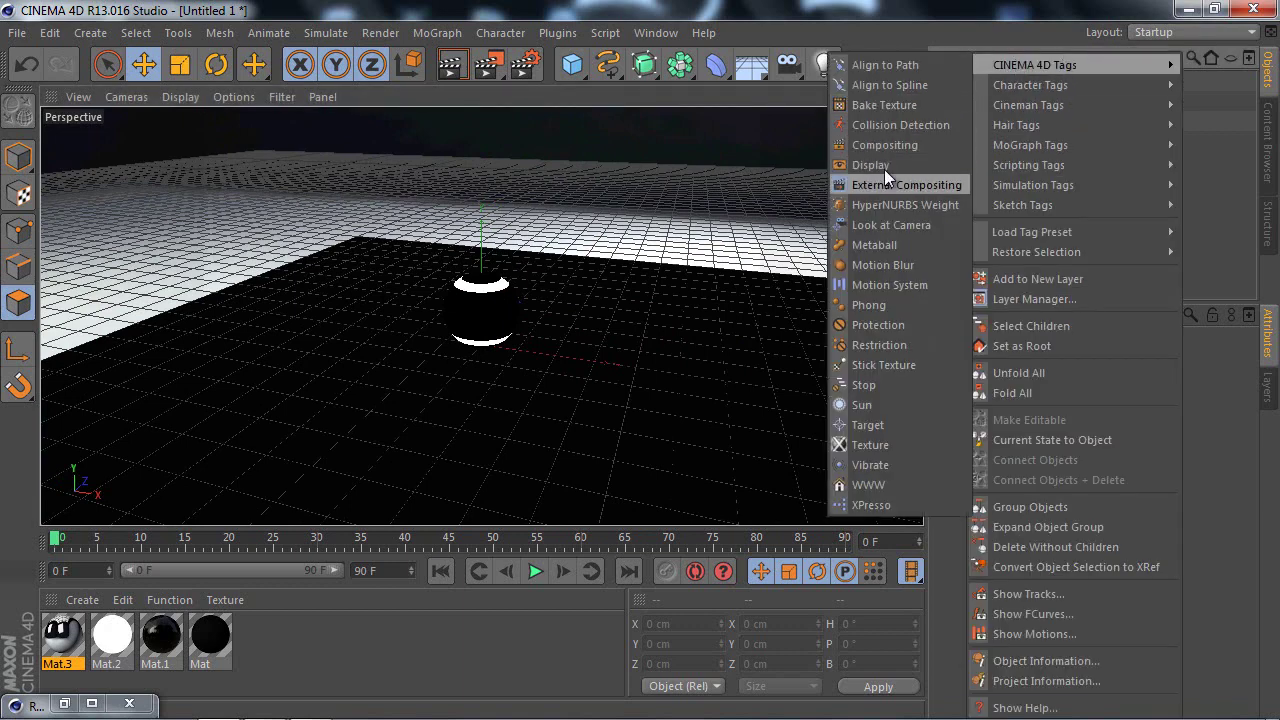
{"action": "left_click", "coordinate": [887, 145]}
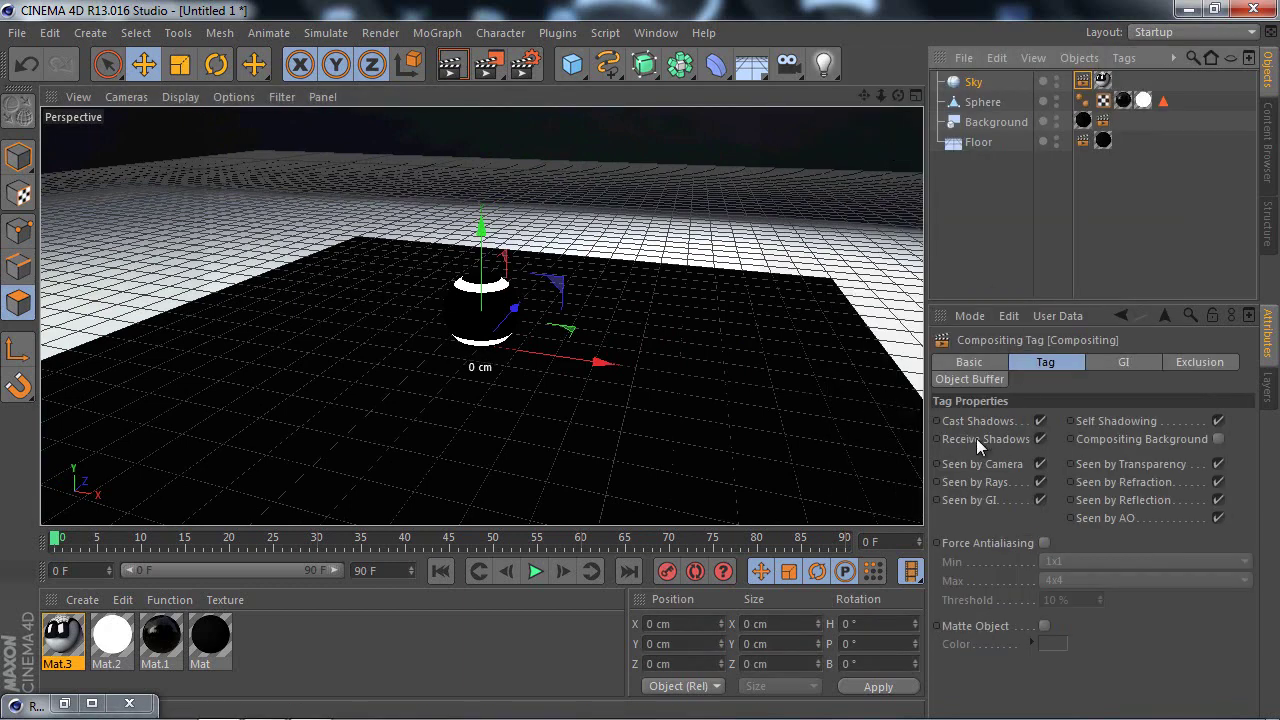
{"action": "left_click", "coordinate": [1040, 464]}
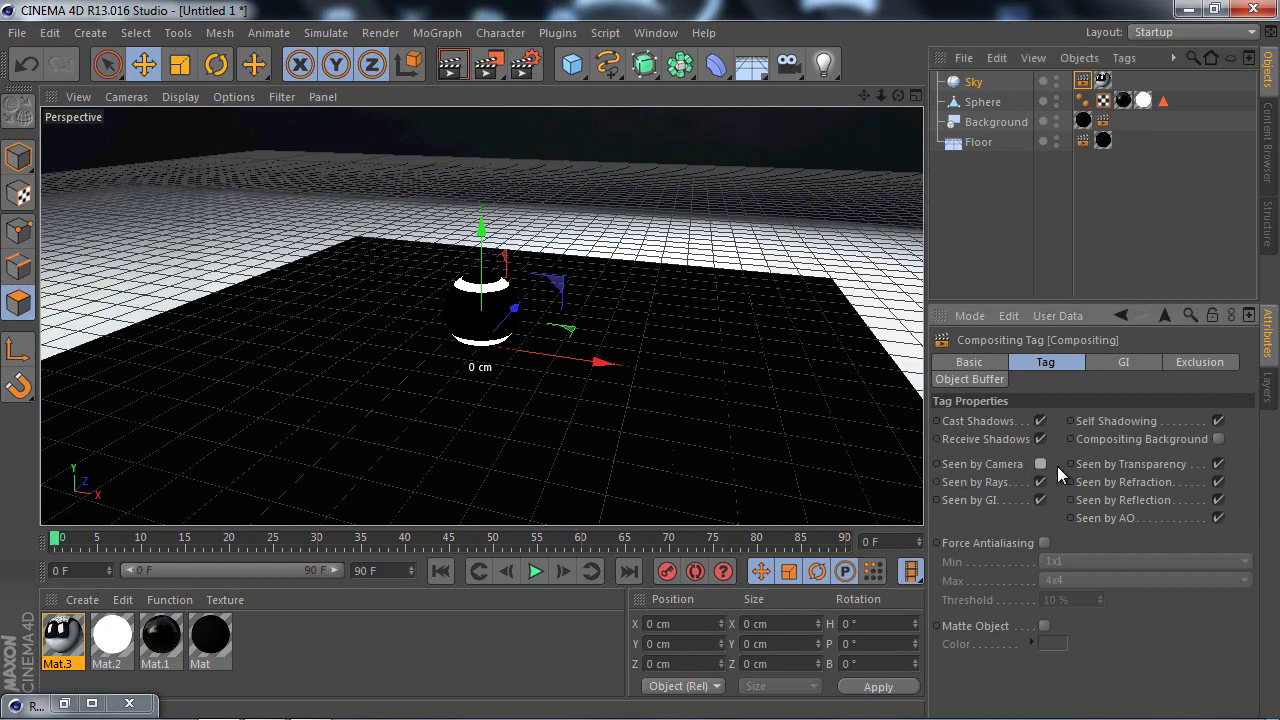
{"action": "left_click", "coordinate": [1018, 250]}
{"action": "left_click_drag", "start_coordinate": [643, 355], "coordinate": [505, 278], "text": "alt"}
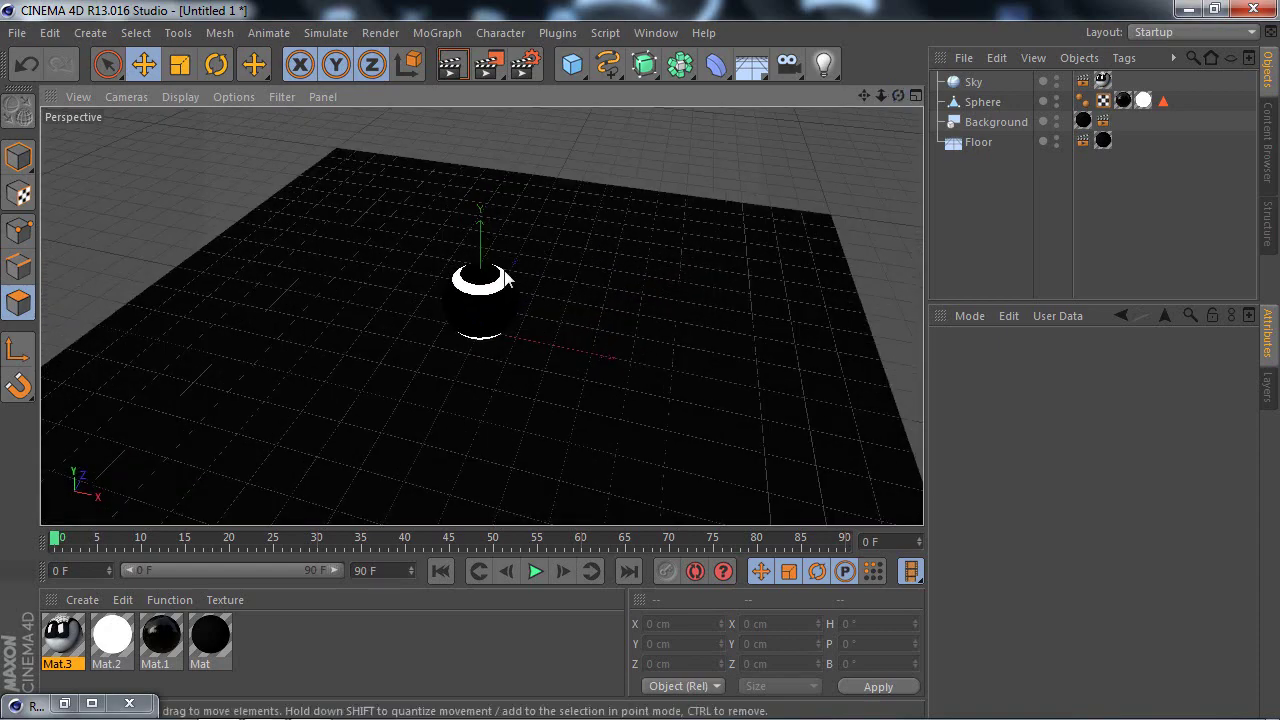
{"action": "left_click", "coordinate": [458, 66]}
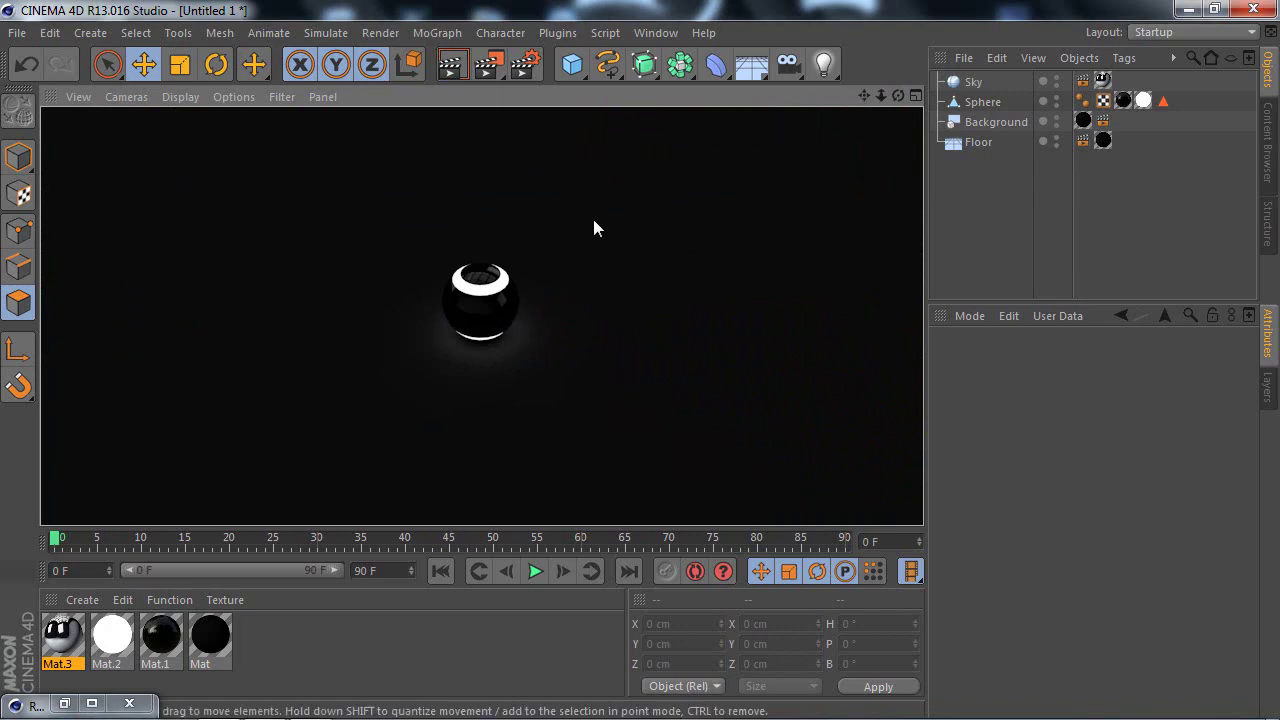
Step: Make Mat.2's Luminance colour red and render a preview of the red glowing stripes
{"action": "double_click", "coordinate": [118, 643]}
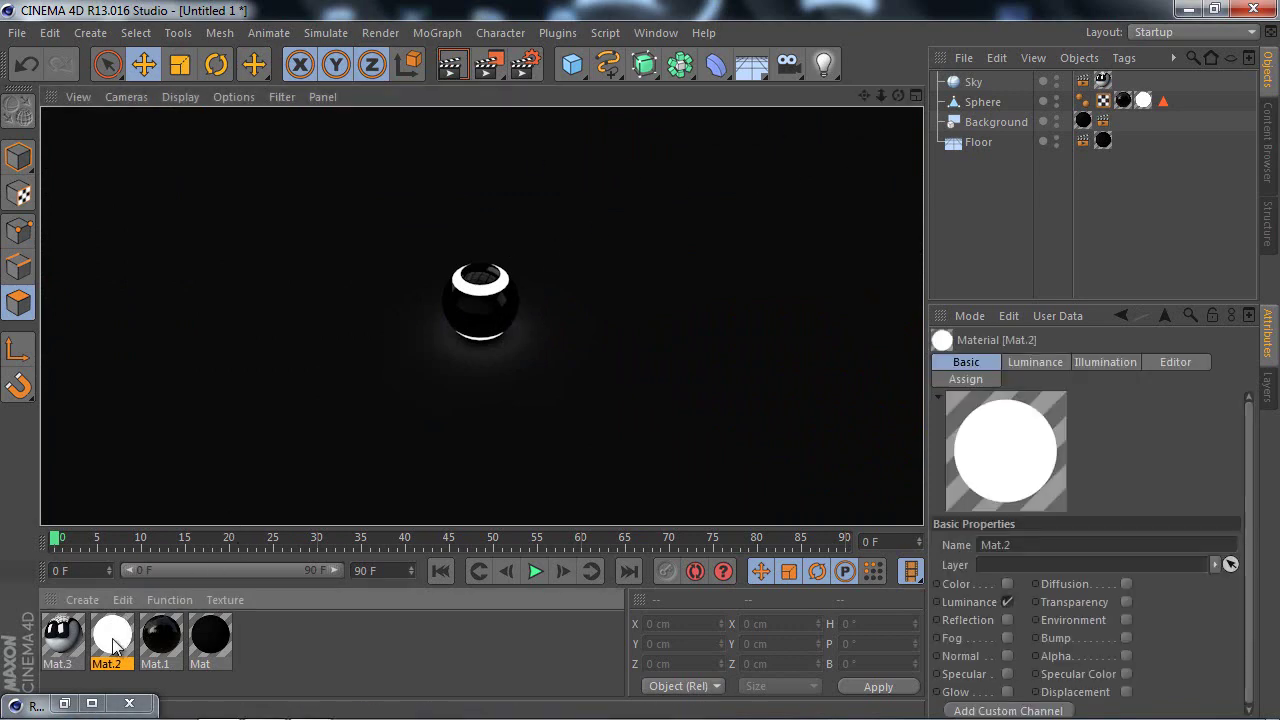
{"action": "left_click", "coordinate": [524, 214]}
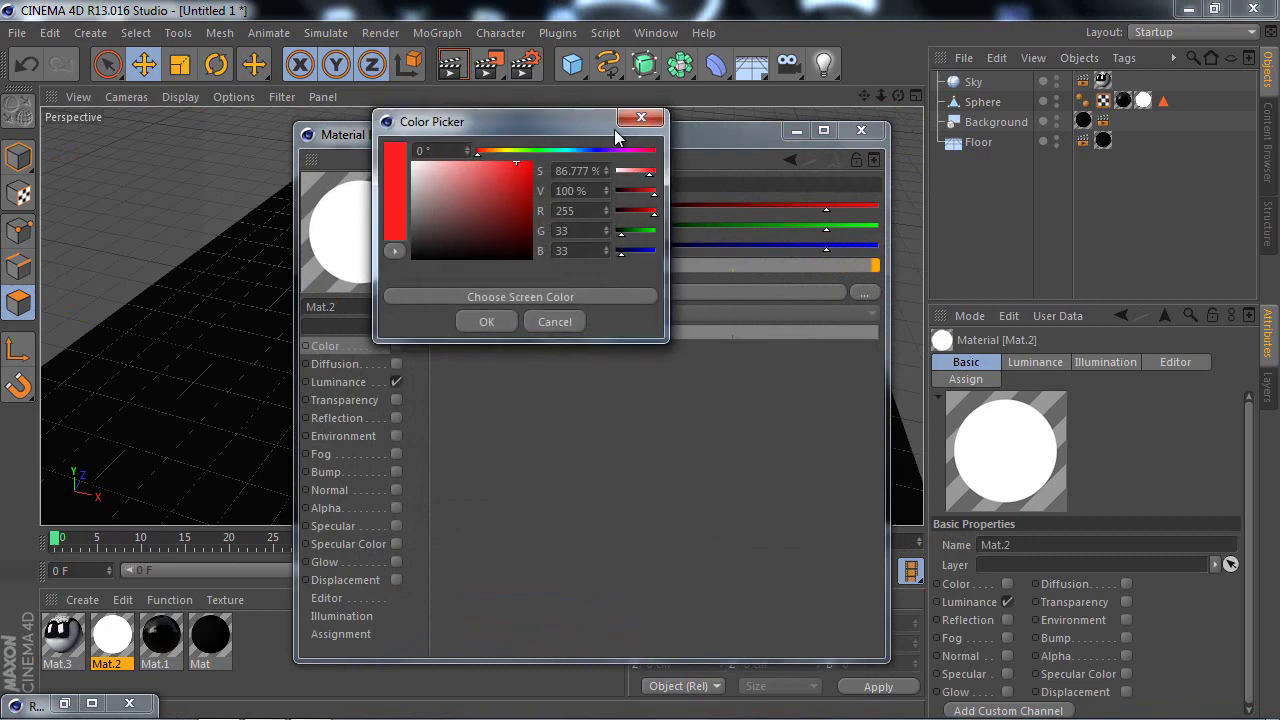
{"action": "left_click_drag", "start_coordinate": [500, 190], "coordinate": [549, 142]}
{"action": "left_click", "coordinate": [480, 322]}
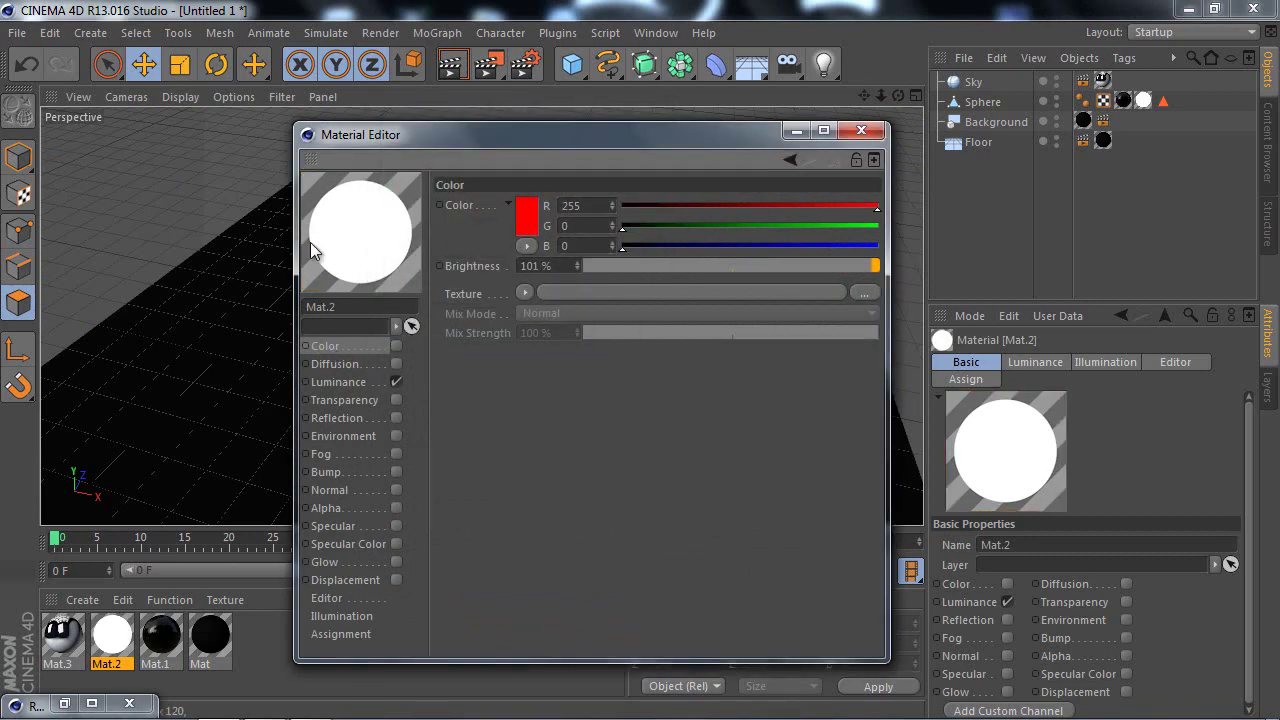
{"action": "left_click", "coordinate": [520, 230]}
{"action": "left_click", "coordinate": [392, 170]}
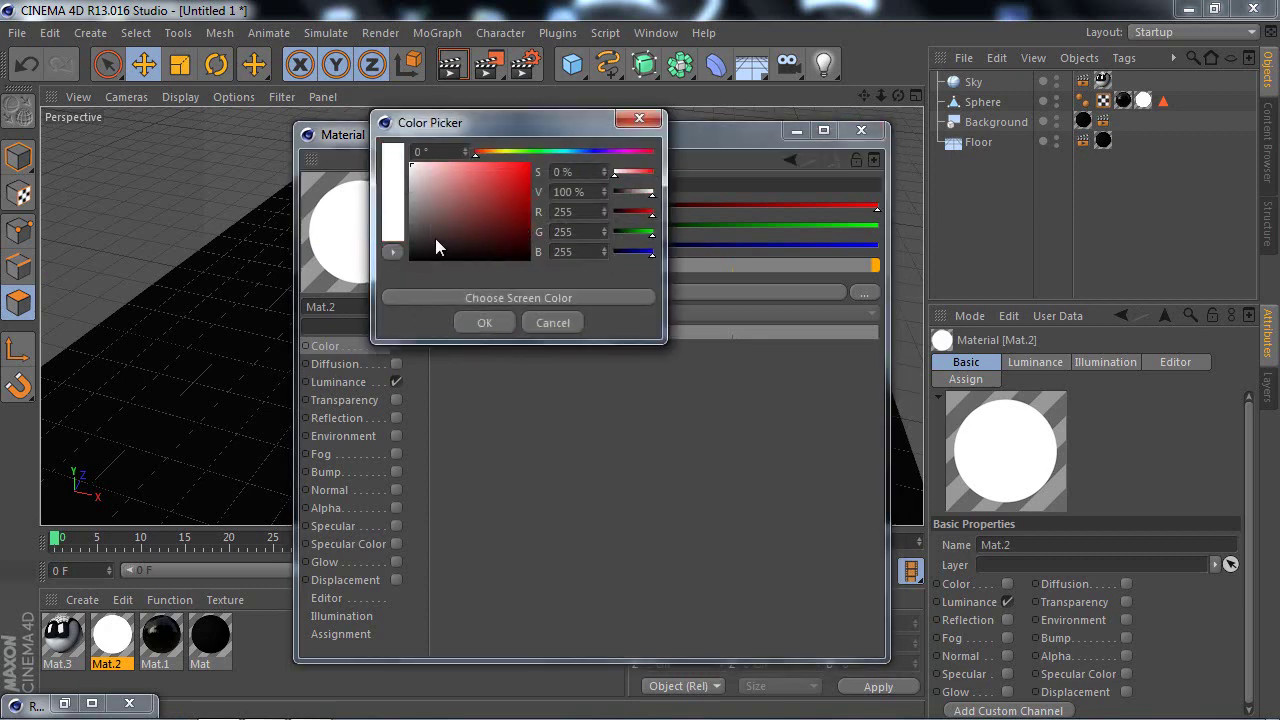
{"action": "left_click", "coordinate": [339, 381]}
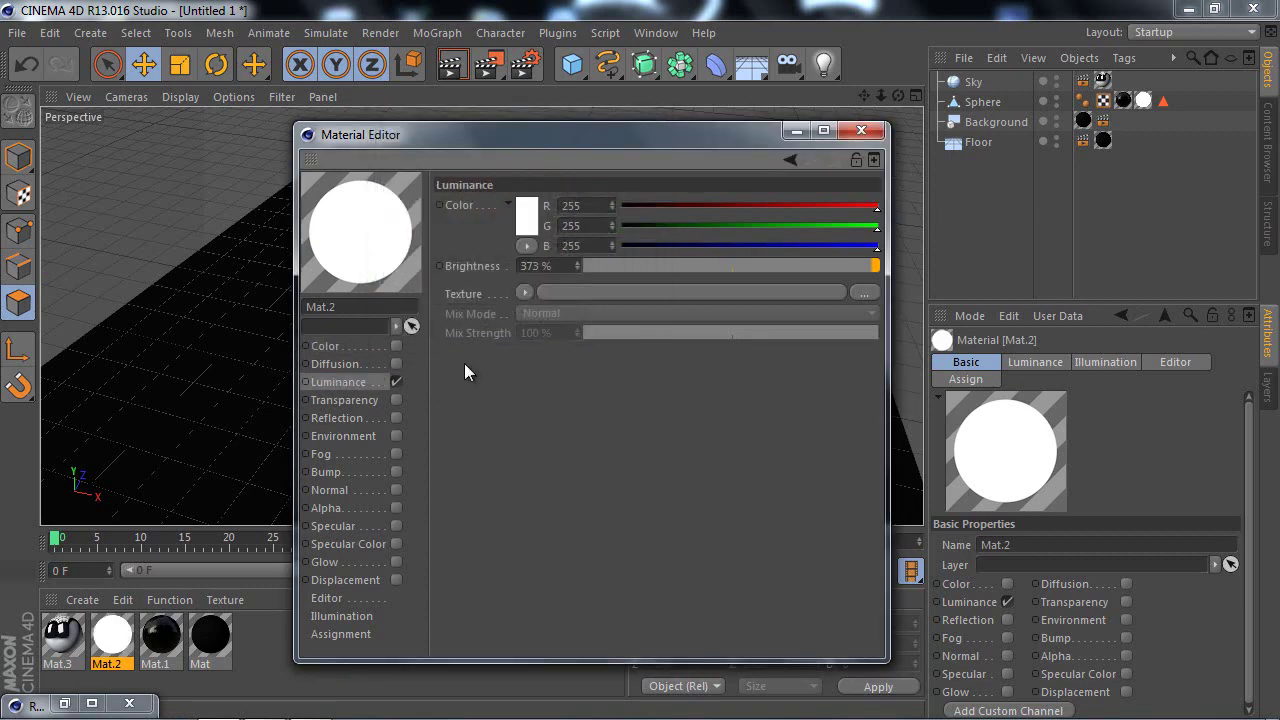
{"action": "left_click", "coordinate": [524, 218]}
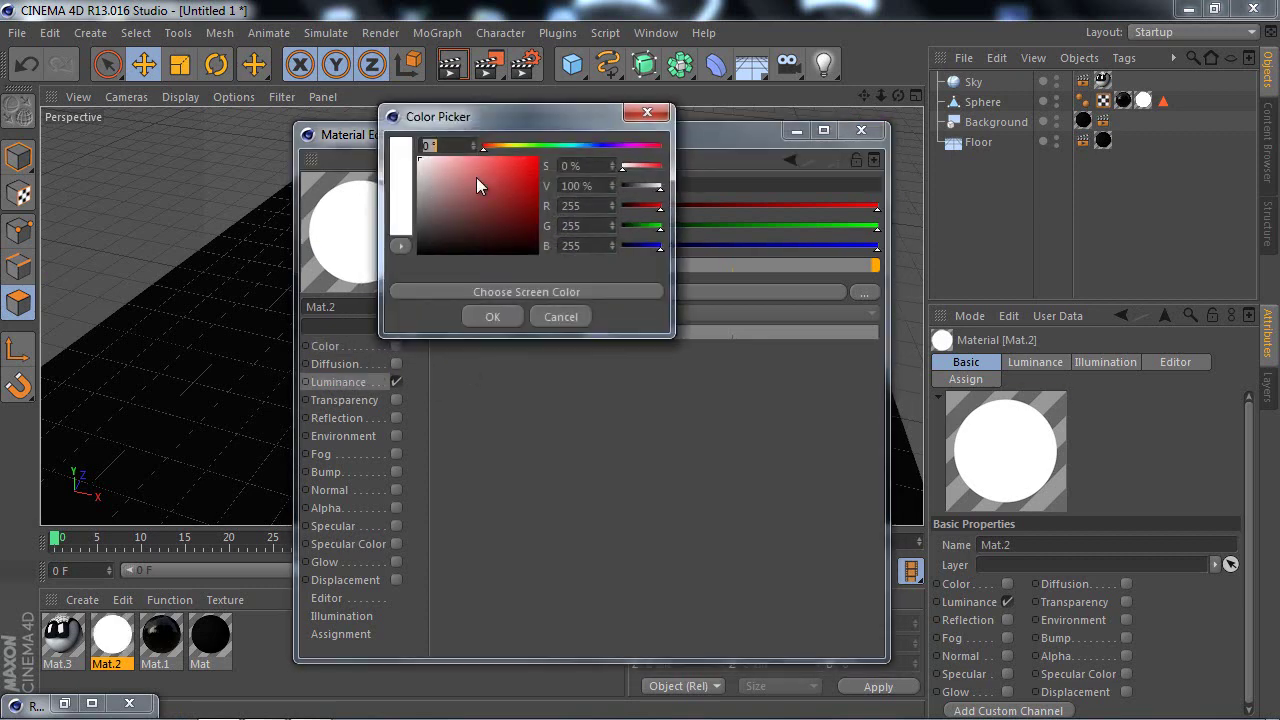
{"action": "left_click", "coordinate": [494, 317]}
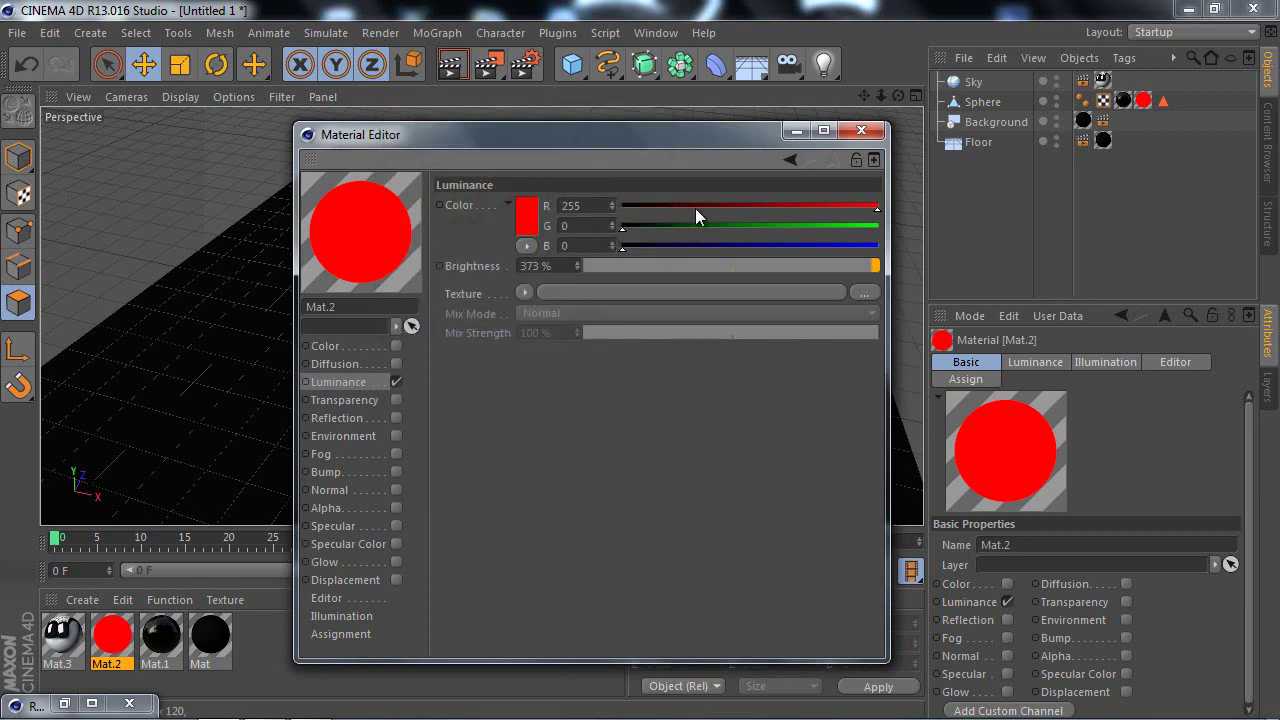
{"action": "left_click", "coordinate": [860, 131]}
{"action": "left_click", "coordinate": [451, 64]}
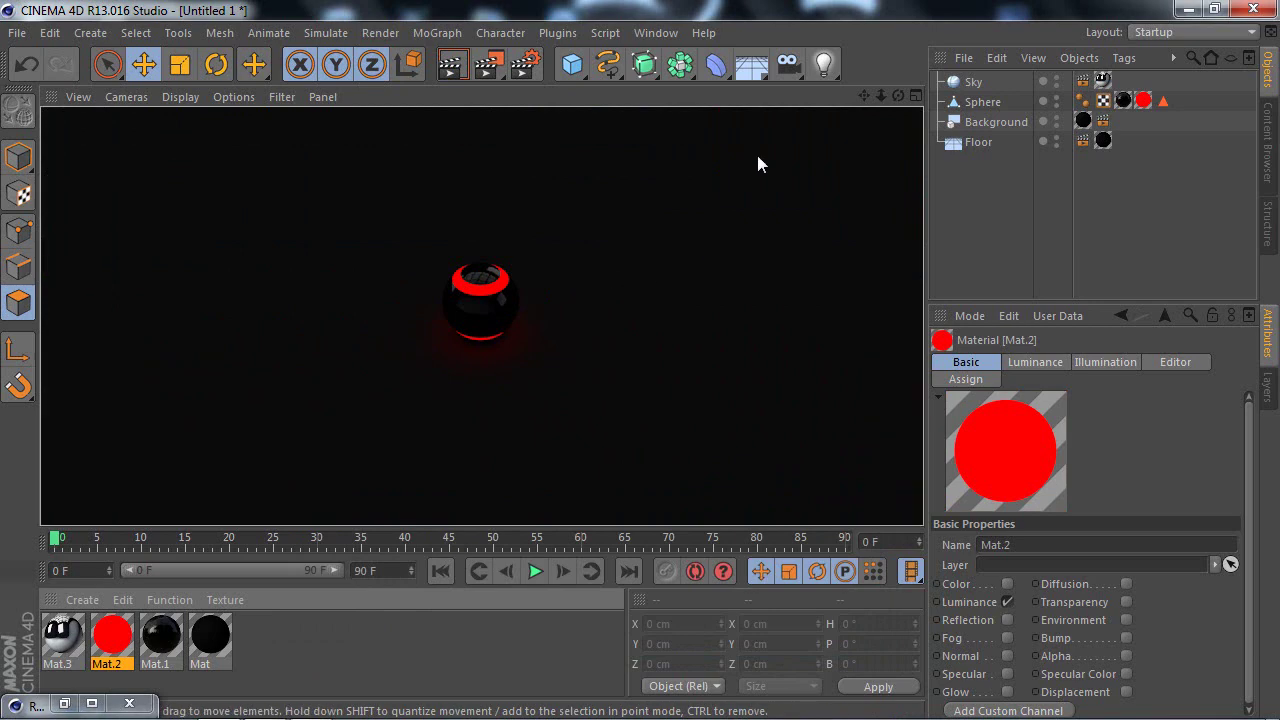
Step: Reset Mat.2's Luminance colour back to pure white
{"action": "double_click", "coordinate": [110, 638]}
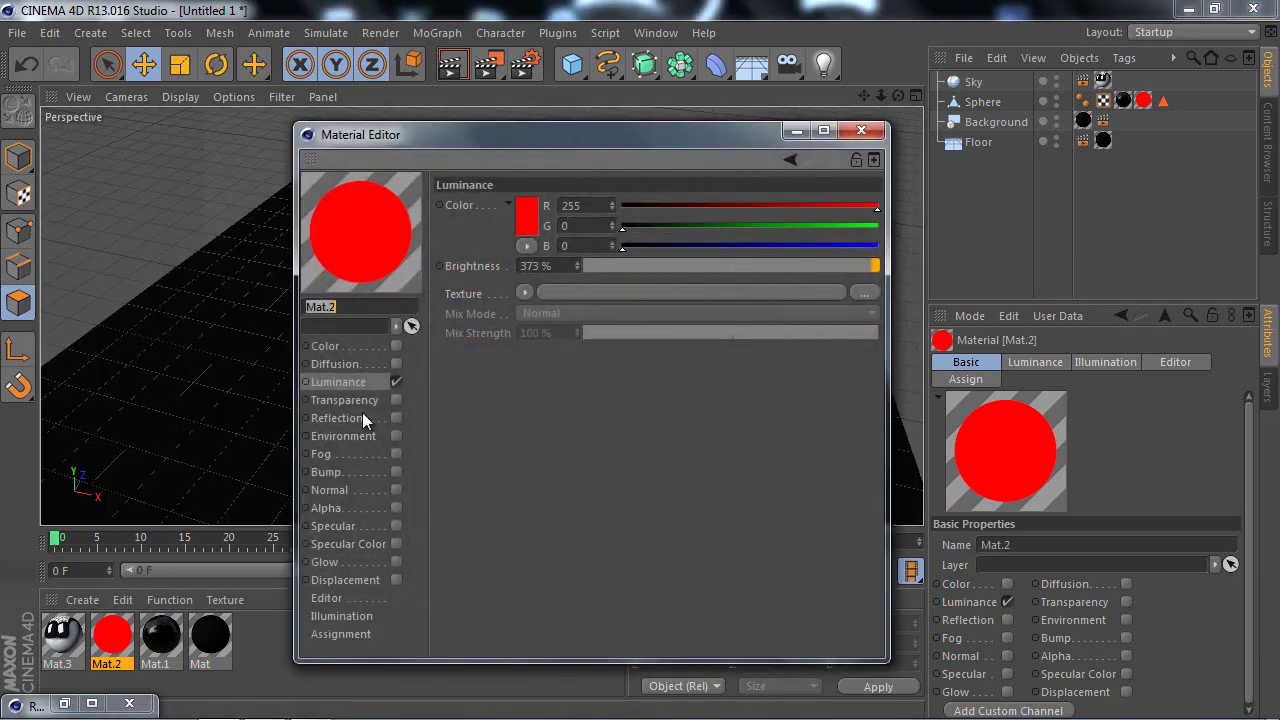
{"action": "left_click", "coordinate": [526, 215]}
{"action": "left_click", "coordinate": [414, 163]}
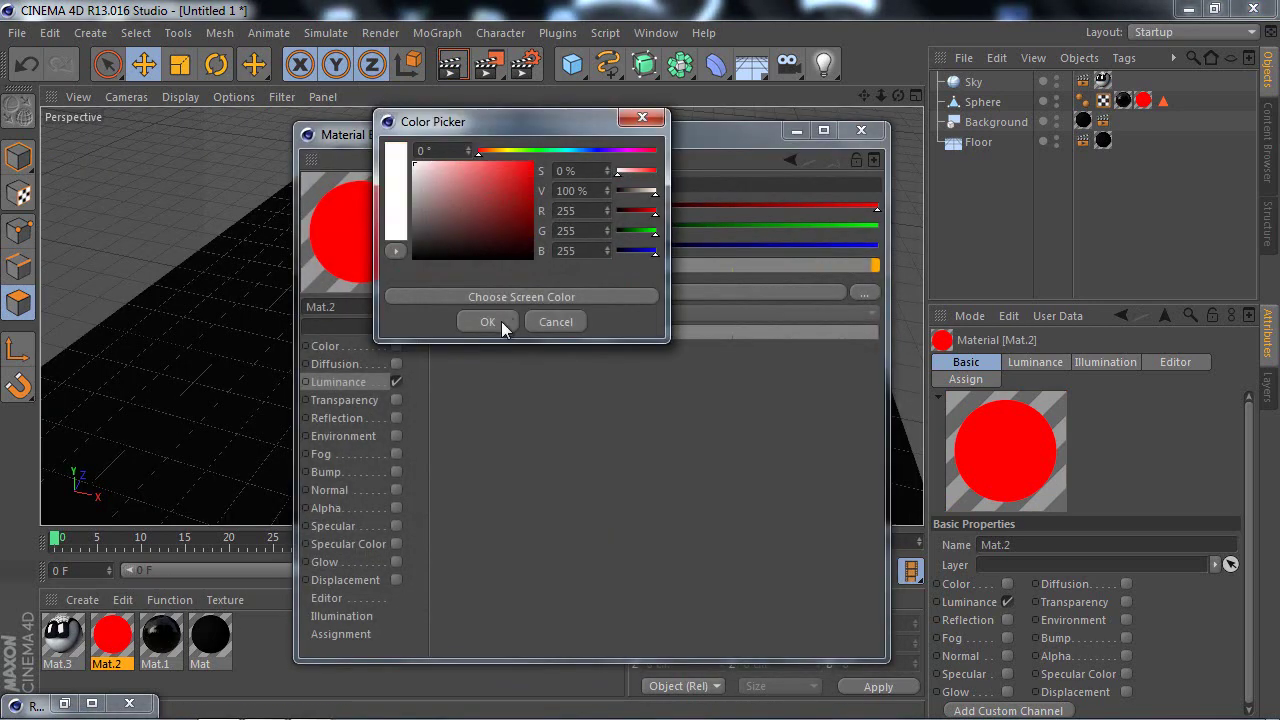
{"action": "left_click", "coordinate": [487, 321]}
{"action": "left_click", "coordinate": [861, 130]}
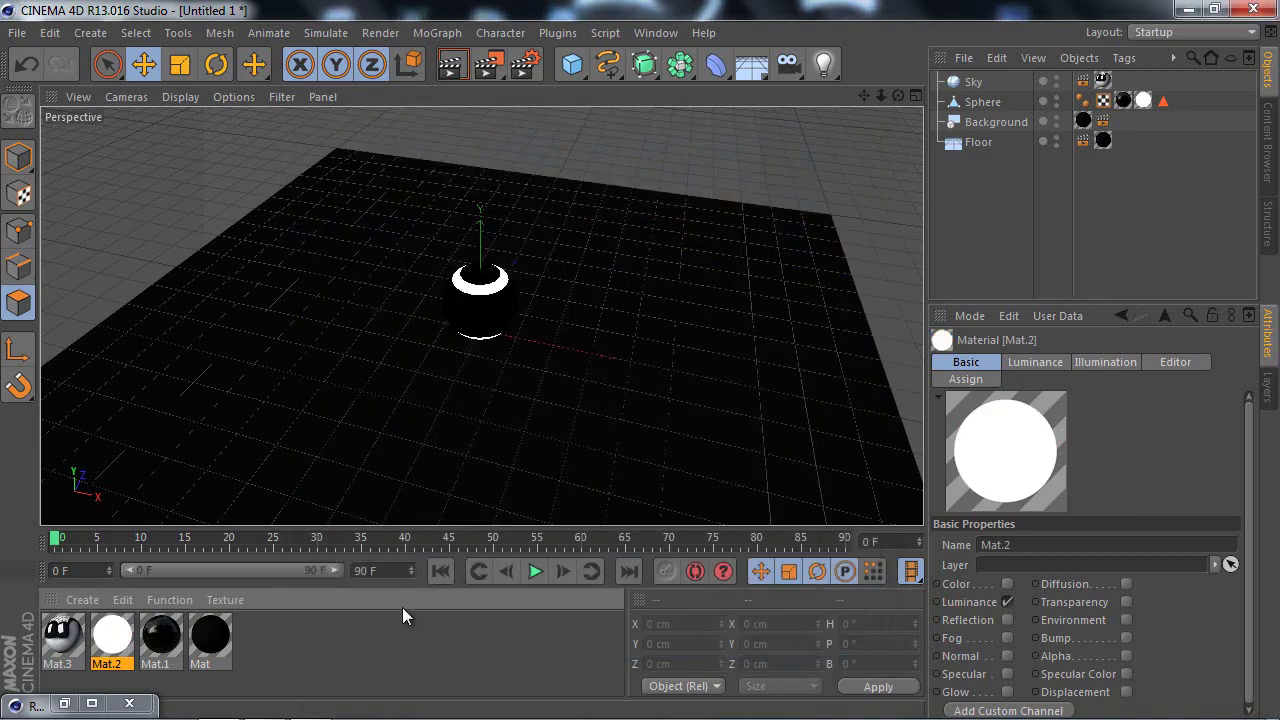
{"action": "left_click_drag", "start_coordinate": [600, 420], "coordinate": [639, 355], "text": "alt"}
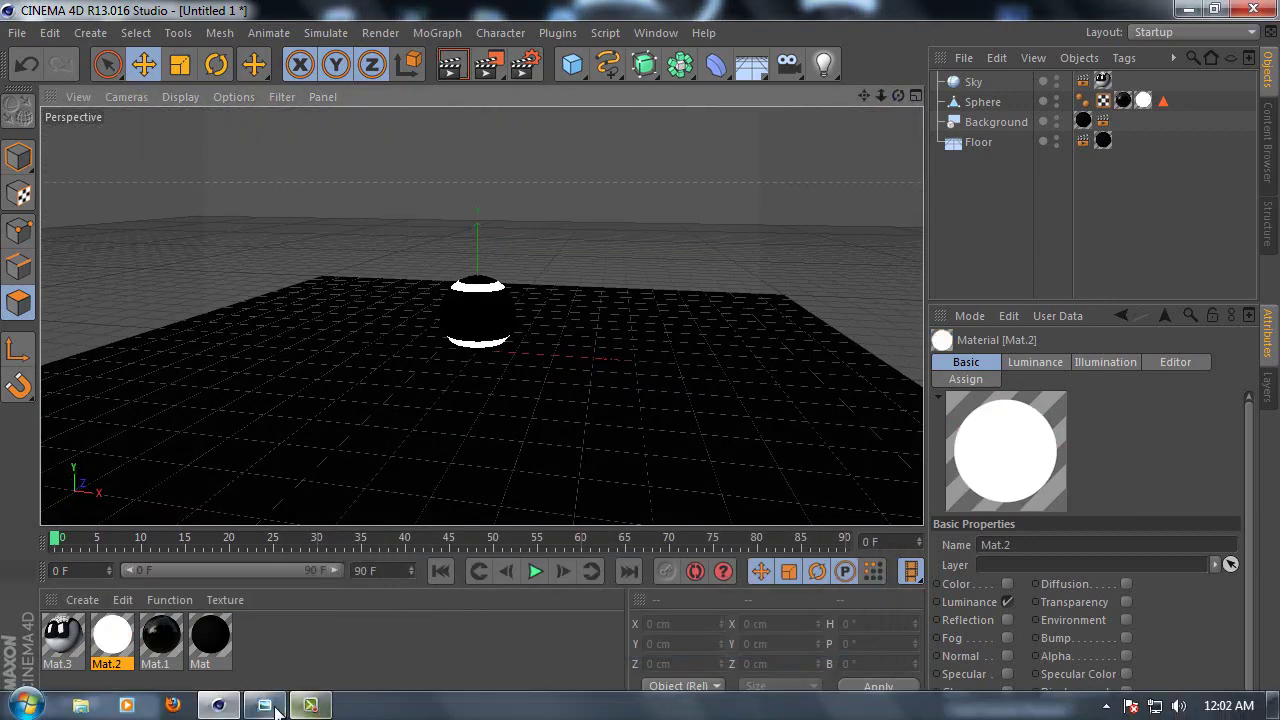
{"action": "left_click", "coordinate": [268, 705]}
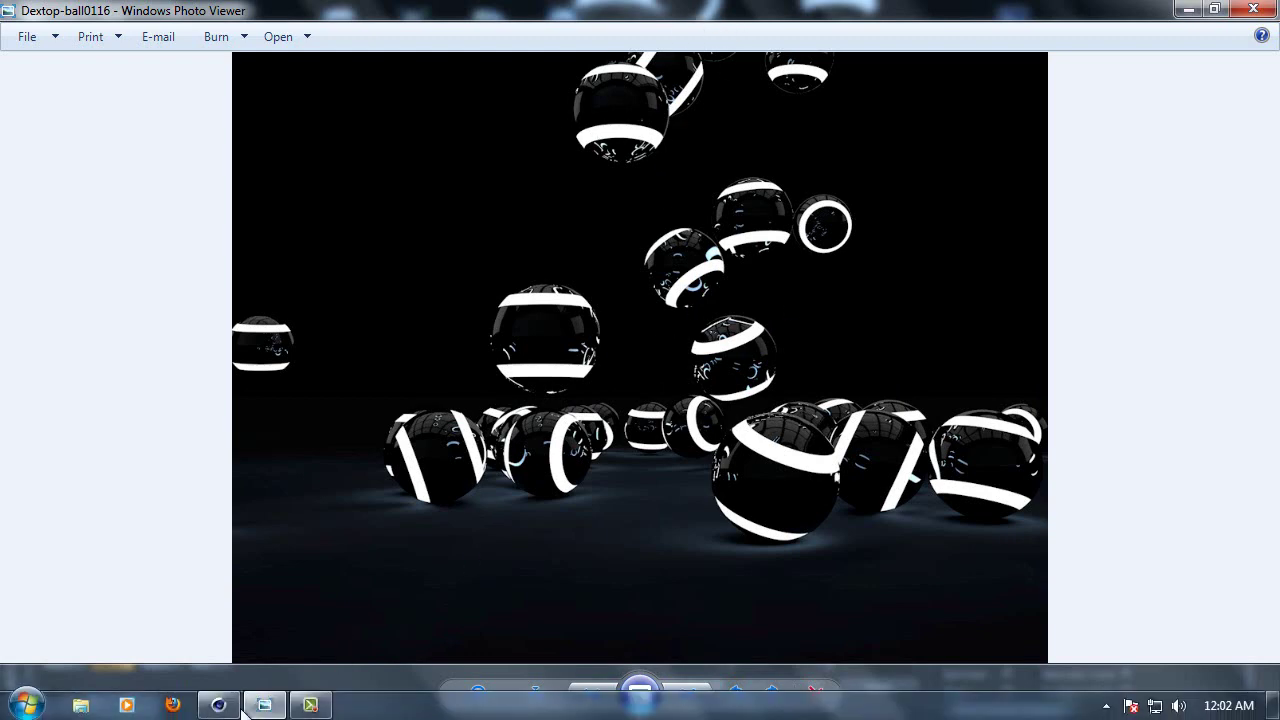
{"action": "left_click", "coordinate": [218, 705]}
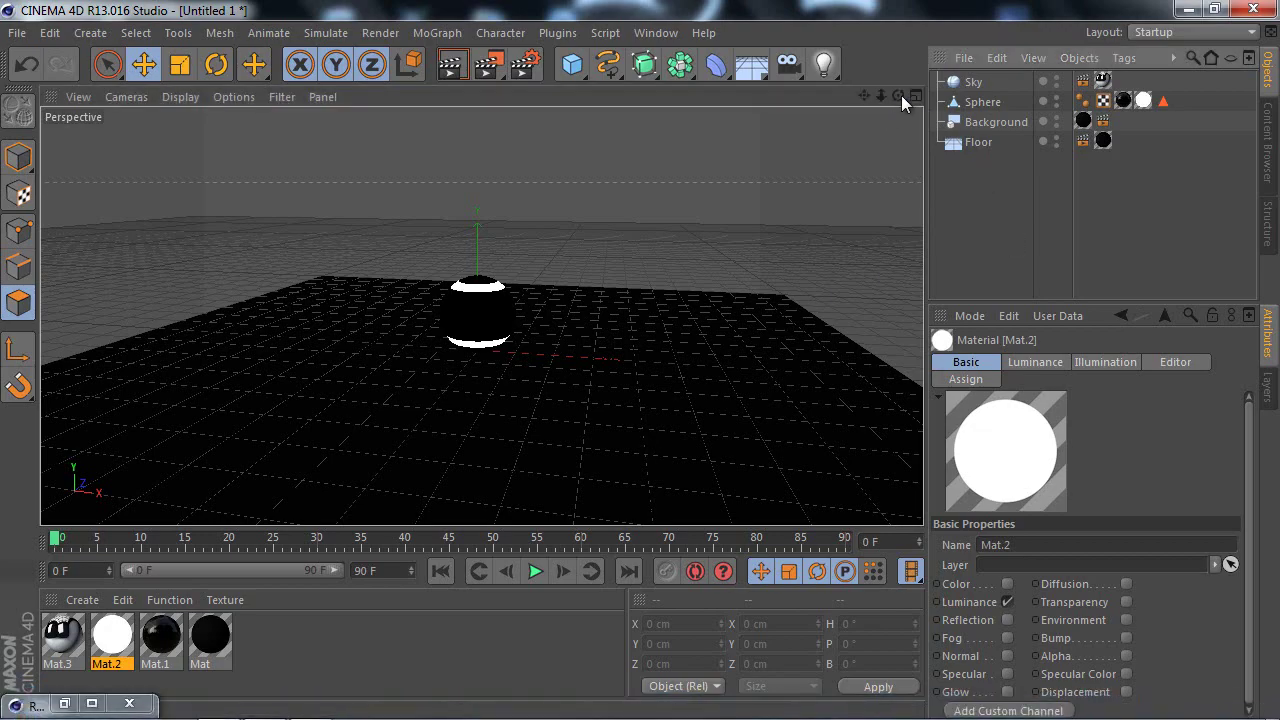
{"action": "mouse_move", "coordinate": [641, 364]}
{"action": "left_mouse_down", "text": "alt"}
{"action": "mouse_move", "coordinate": [671, 371]}
{"action": "mouse_move", "coordinate": [630, 352]}
{"action": "mouse_move", "coordinate": [641, 360]}
{"action": "left_mouse_up", "text": "alt"}
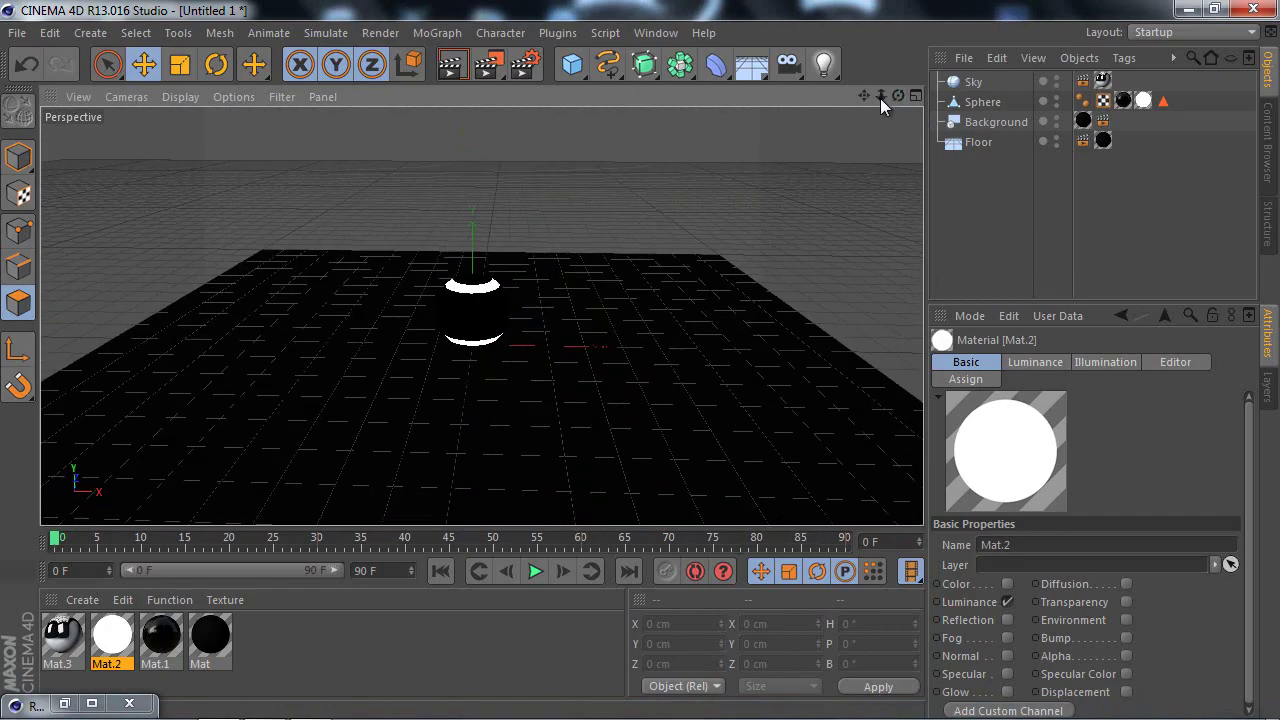
{"action": "mouse_move", "coordinate": [880, 98]}
{"action": "left_mouse_down"}
{"action": "mouse_move", "coordinate": [869, 100]}
{"action": "mouse_move", "coordinate": [907, 112]}
{"action": "mouse_move", "coordinate": [880, 98]}
{"action": "left_mouse_up"}
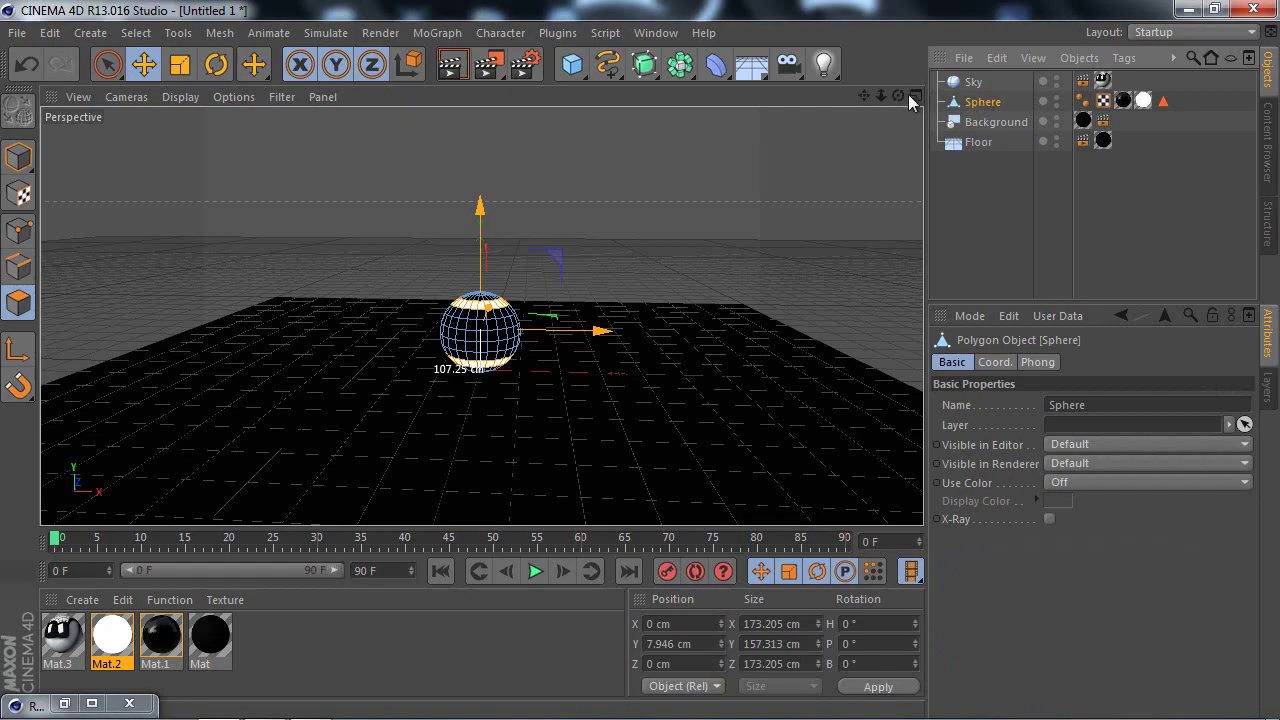
{"action": "mouse_move", "coordinate": [883, 93]}
{"action": "left_mouse_down"}
{"action": "mouse_move", "coordinate": [640, 360]}
{"action": "mouse_move", "coordinate": [884, 91]}
{"action": "left_mouse_up"}
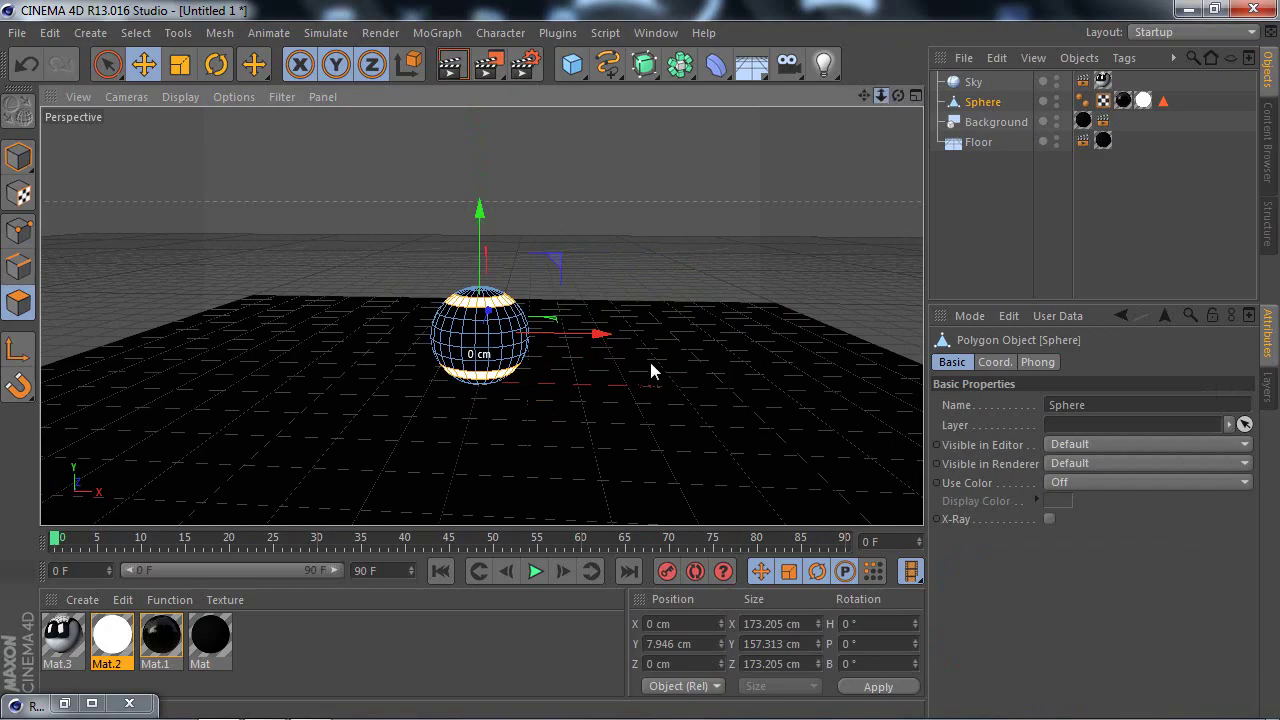
{"action": "scroll", "coordinate": [645, 368], "scroll_direction": "down", "scroll_amount": 3}
{"action": "scroll", "coordinate": [640, 365], "scroll_direction": "down", "scroll_amount": 2}
{"action": "scroll", "coordinate": [640, 365], "scroll_direction": "down", "scroll_amount": 2}
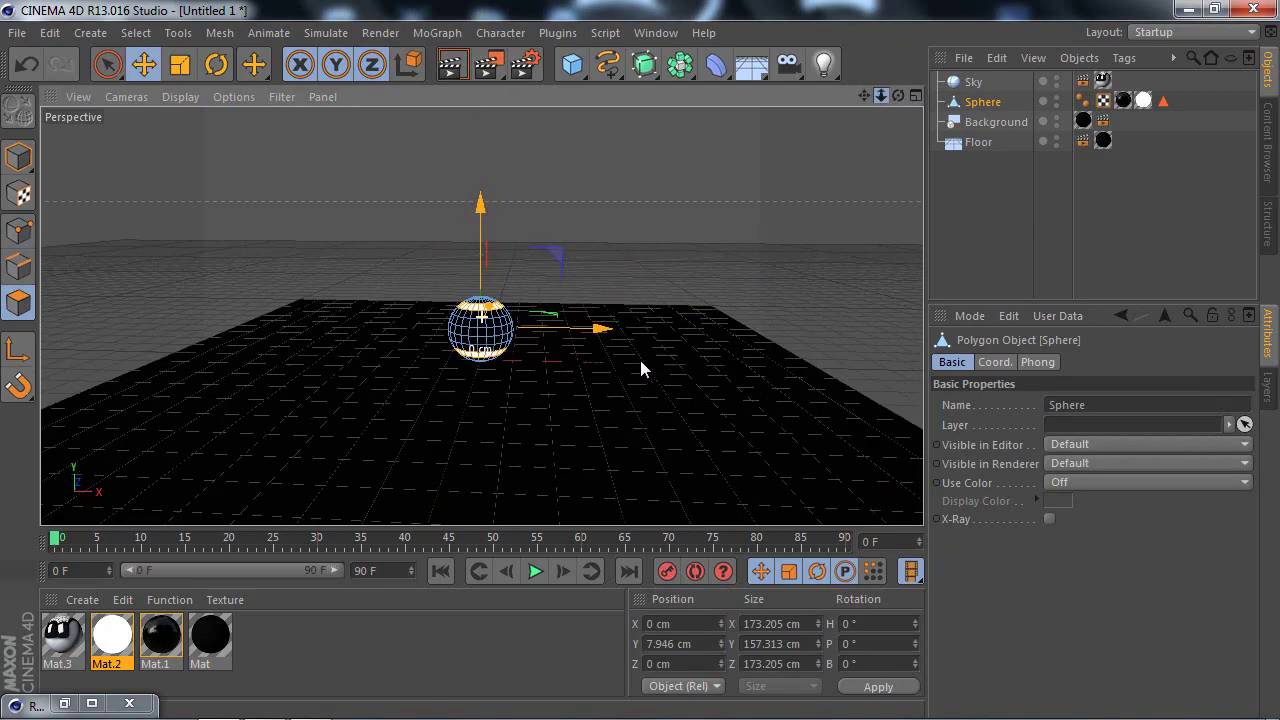
{"action": "mouse_move", "coordinate": [898, 96]}
{"action": "left_mouse_down"}
{"action": "mouse_move", "coordinate": [632, 359]}
{"action": "mouse_move", "coordinate": [871, 118]}
{"action": "left_mouse_up"}
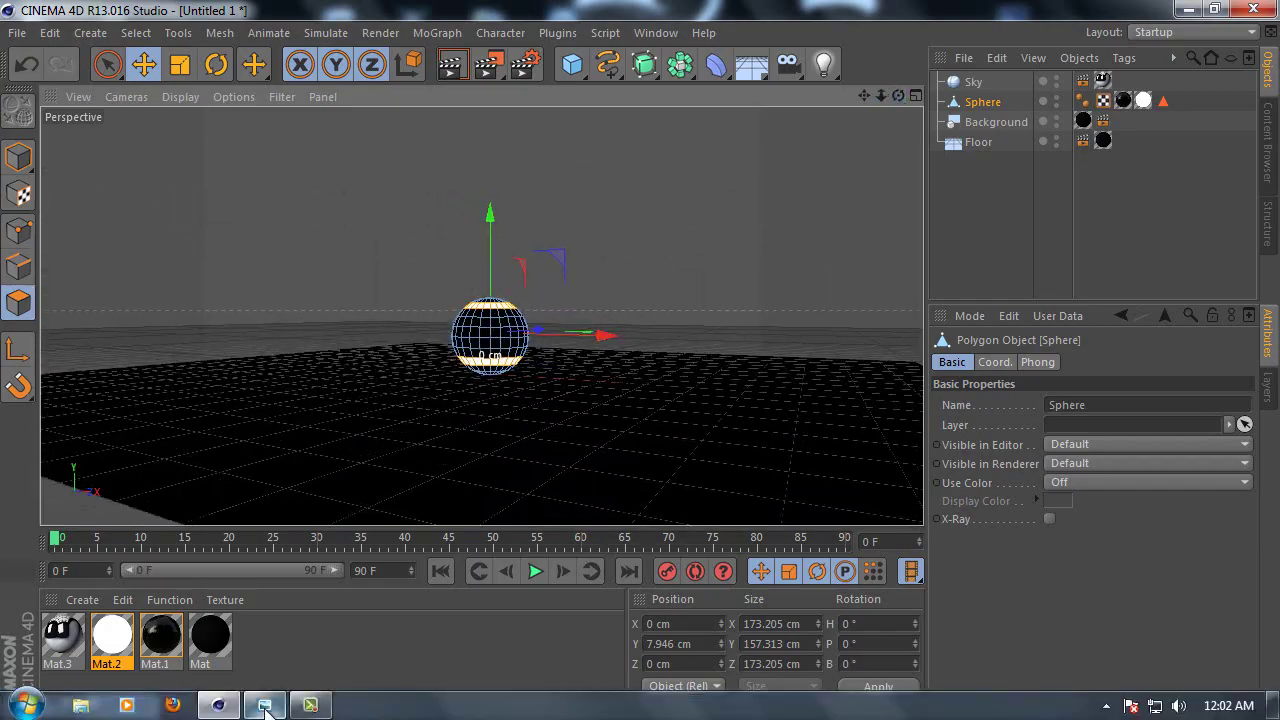
{"action": "left_click", "coordinate": [265, 705]}
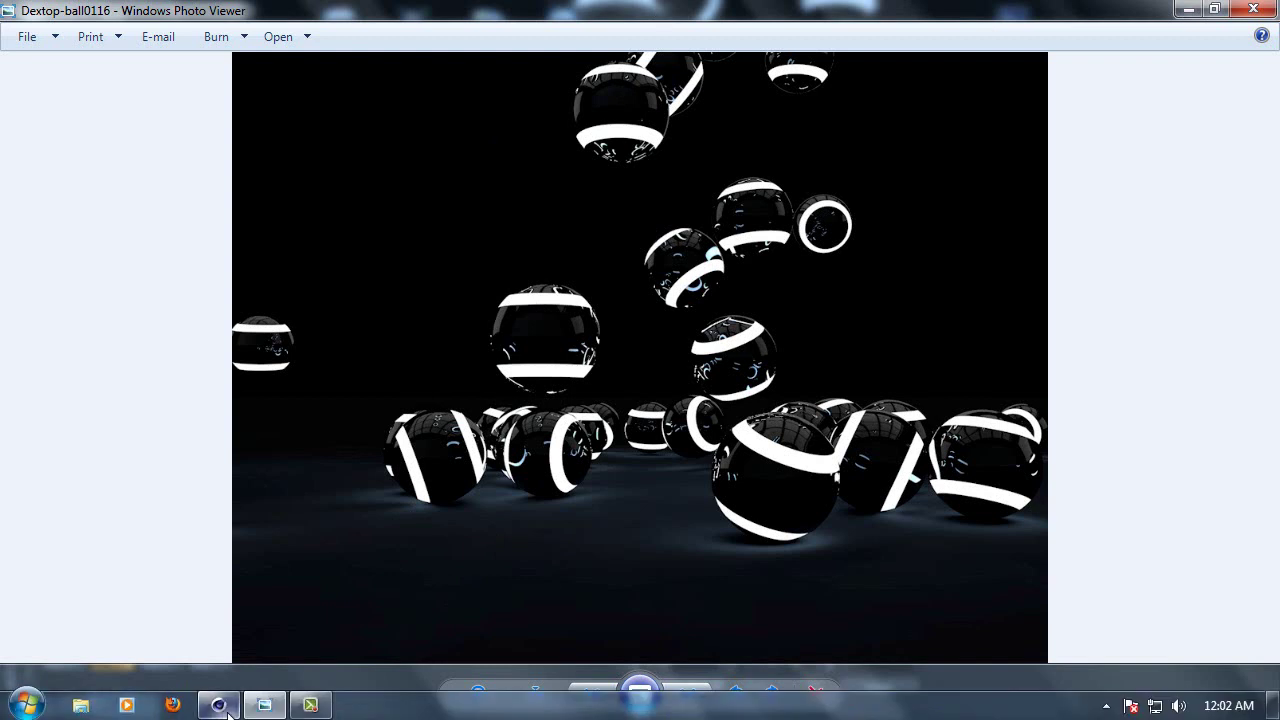
{"action": "left_click", "coordinate": [219, 708]}
{"action": "left_click_drag", "start_coordinate": [899, 95], "coordinate": [627, 364]}
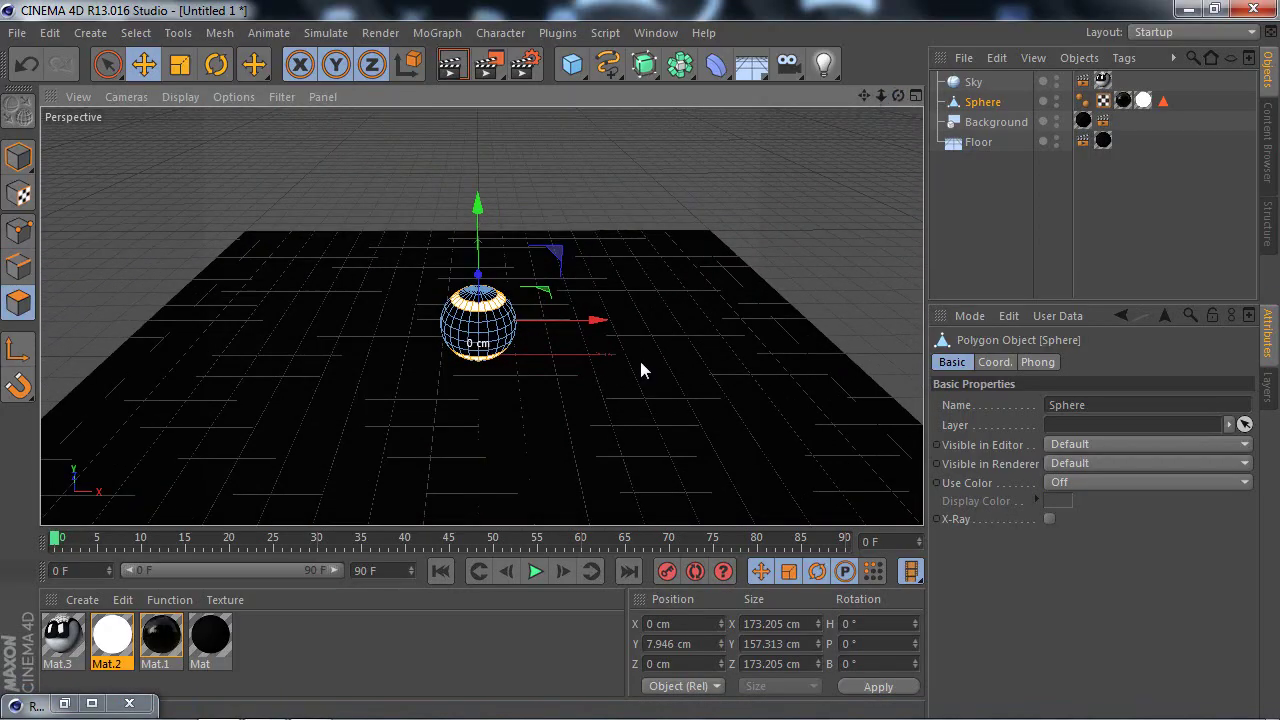
{"action": "left_click_drag", "start_coordinate": [627, 364], "coordinate": [639, 357]}
{"action": "left_click", "coordinate": [455, 38]}
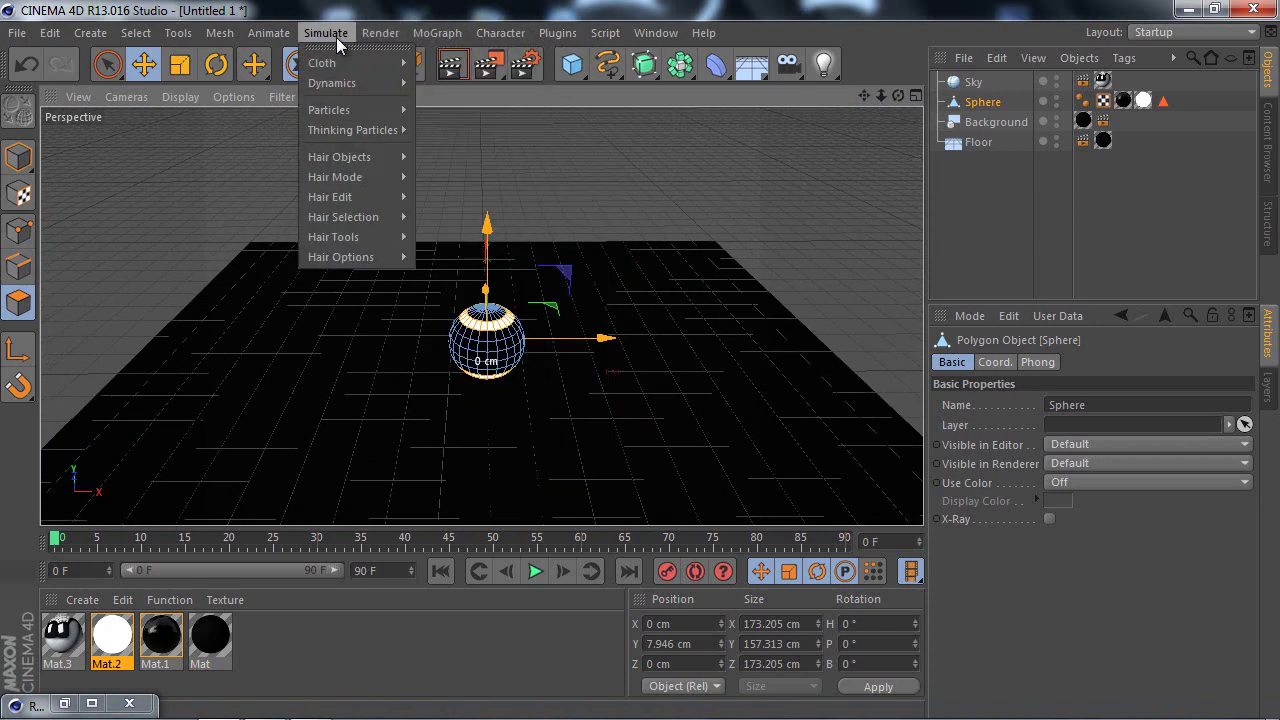
{"action": "mouse_move", "coordinate": [330, 110]}
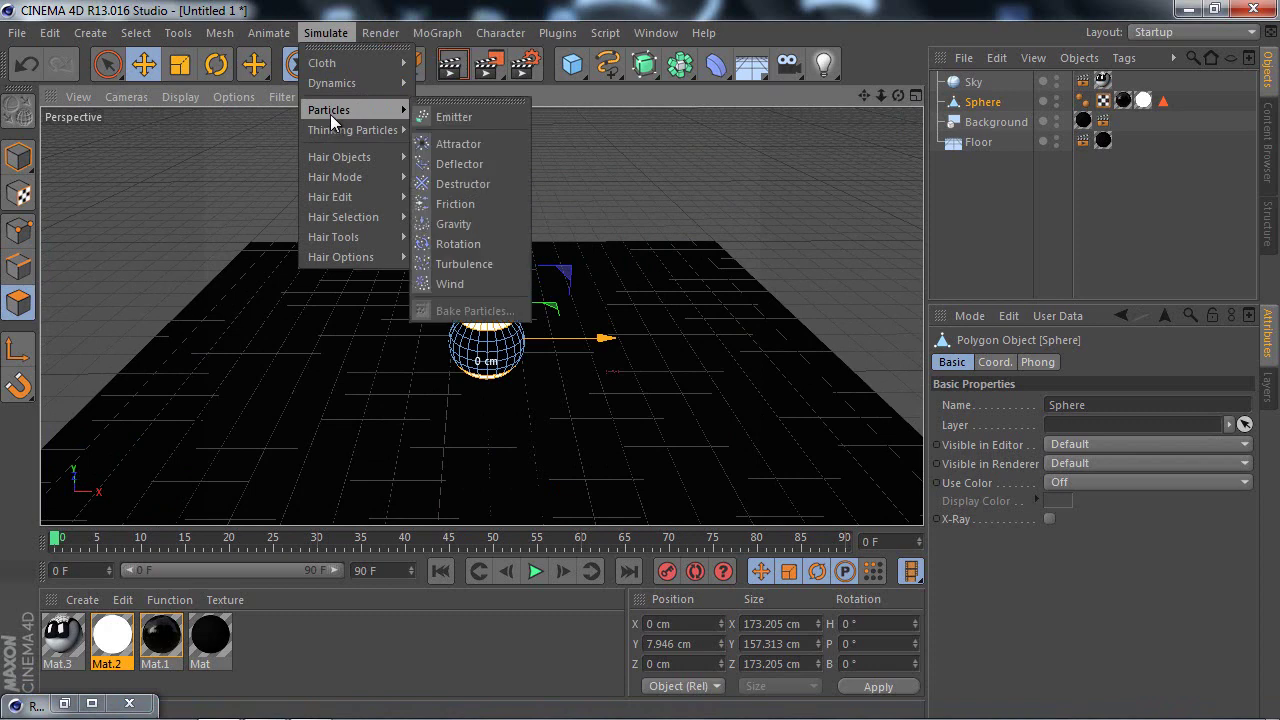
{"action": "left_click", "coordinate": [450, 117]}
{"action": "left_click", "coordinate": [1020, 200]}
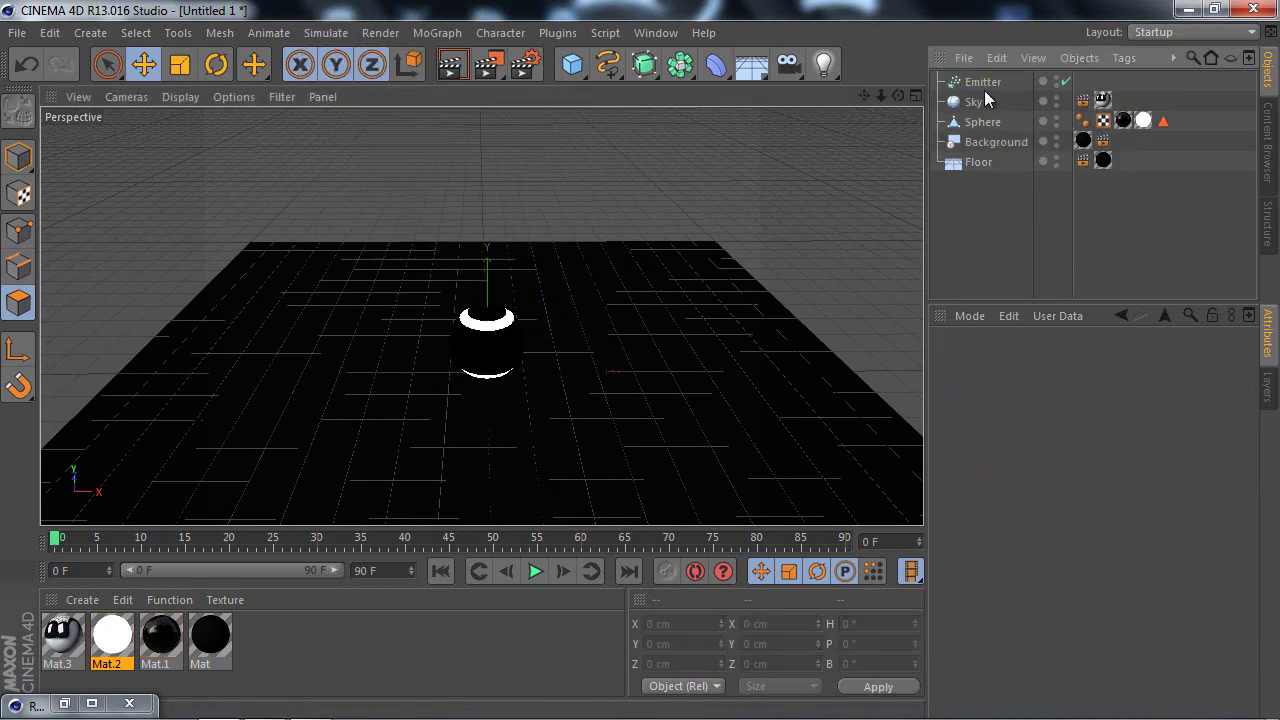
{"action": "left_click", "coordinate": [1012, 80]}
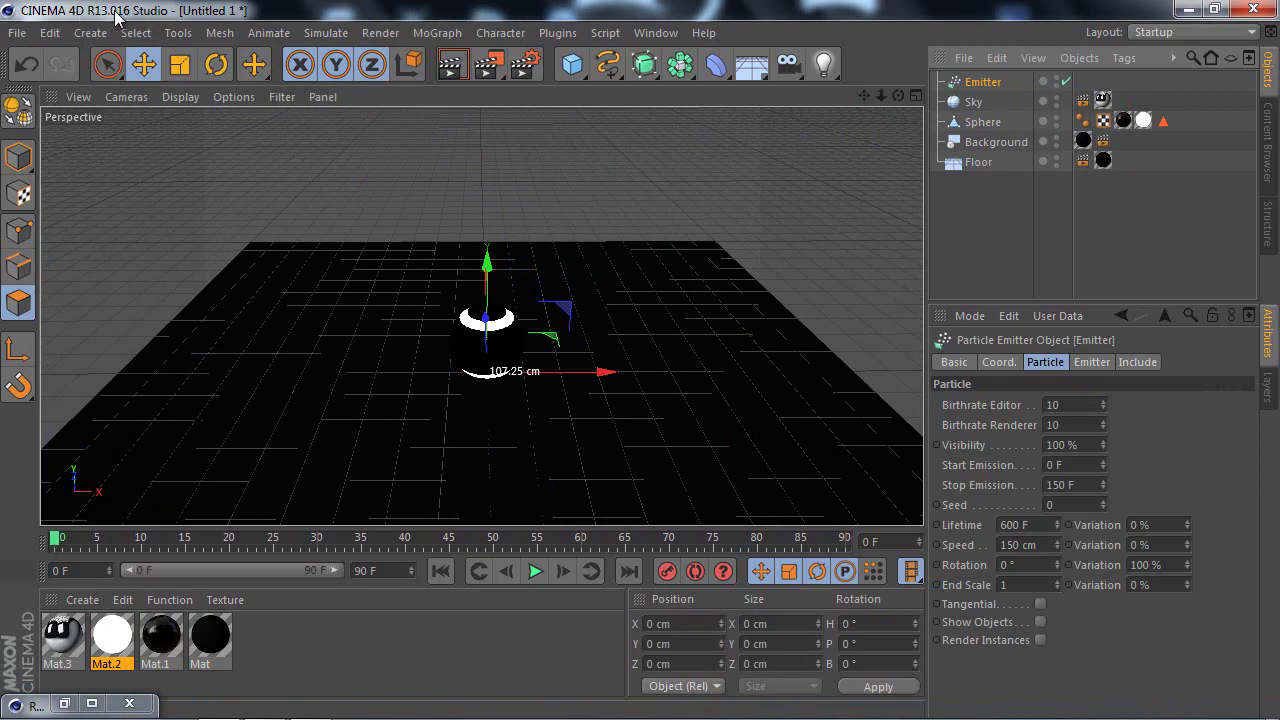
{"action": "left_click_drag", "start_coordinate": [880, 94], "coordinate": [640, 361]}
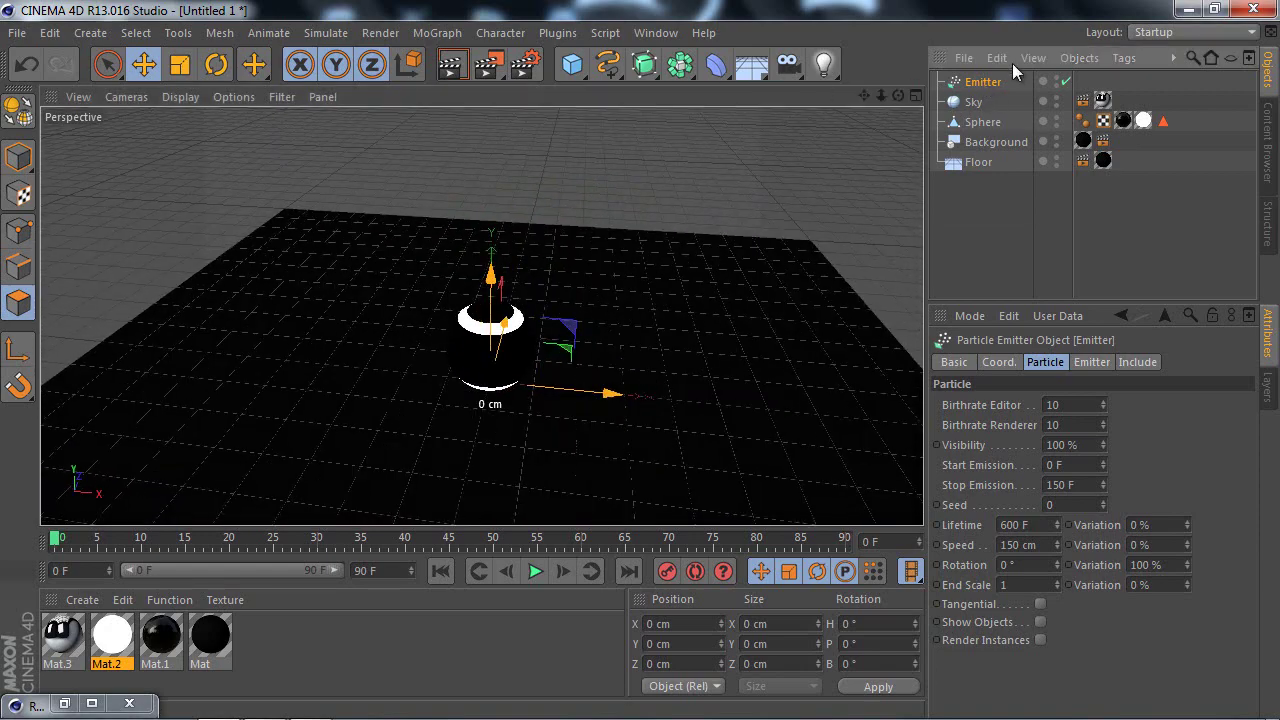
{"action": "left_click", "coordinate": [716, 66]}
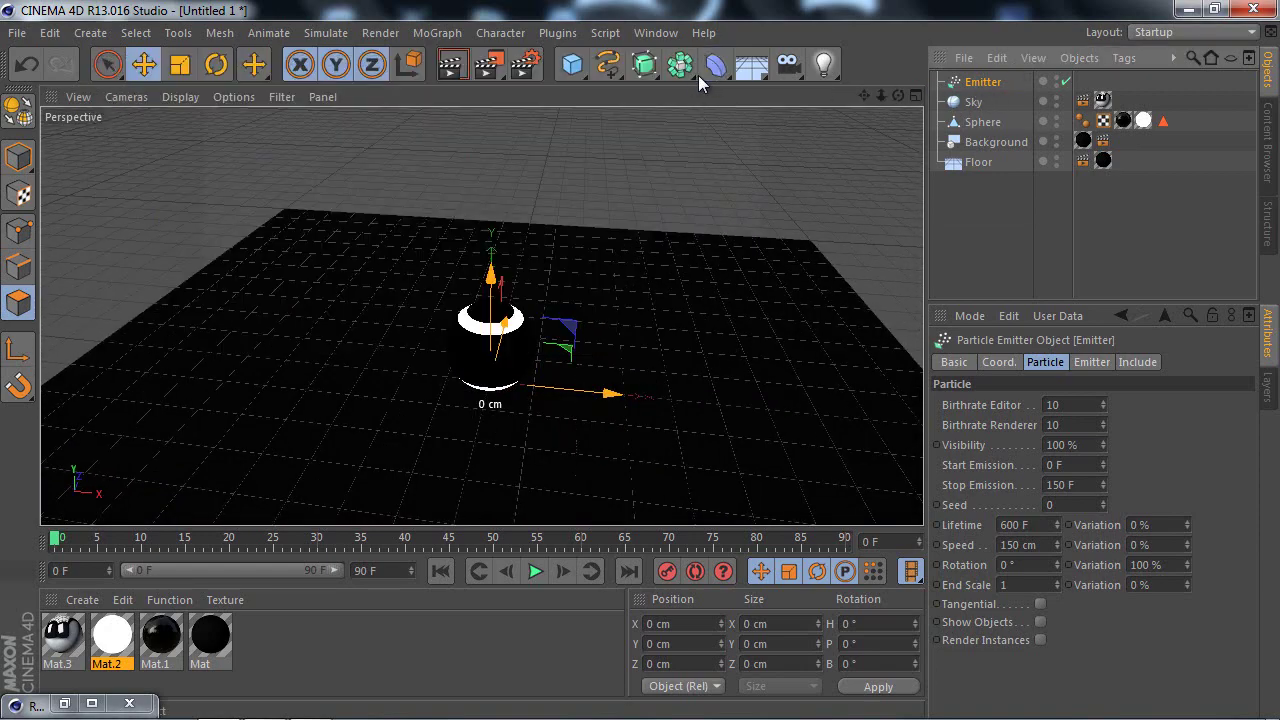
{"action": "left_click", "coordinate": [680, 70]}
{"action": "left_click", "coordinate": [637, 77]}
{"action": "left_click", "coordinate": [636, 77]}
{"action": "left_click", "coordinate": [638, 80]}
{"action": "left_click", "coordinate": [789, 76]}
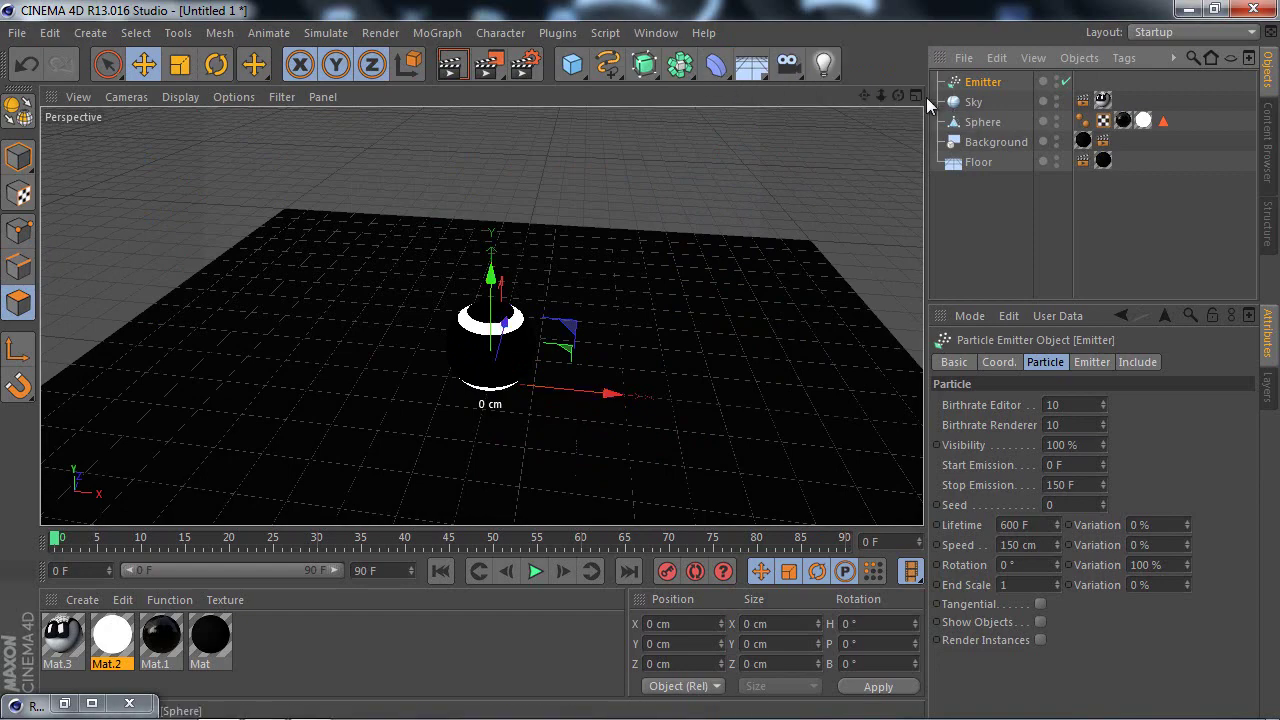
Step: Raise the emitter high above the sphere and preview the particle animation
{"action": "left_click_drag", "start_coordinate": [476, 305], "coordinate": [492, 200]}
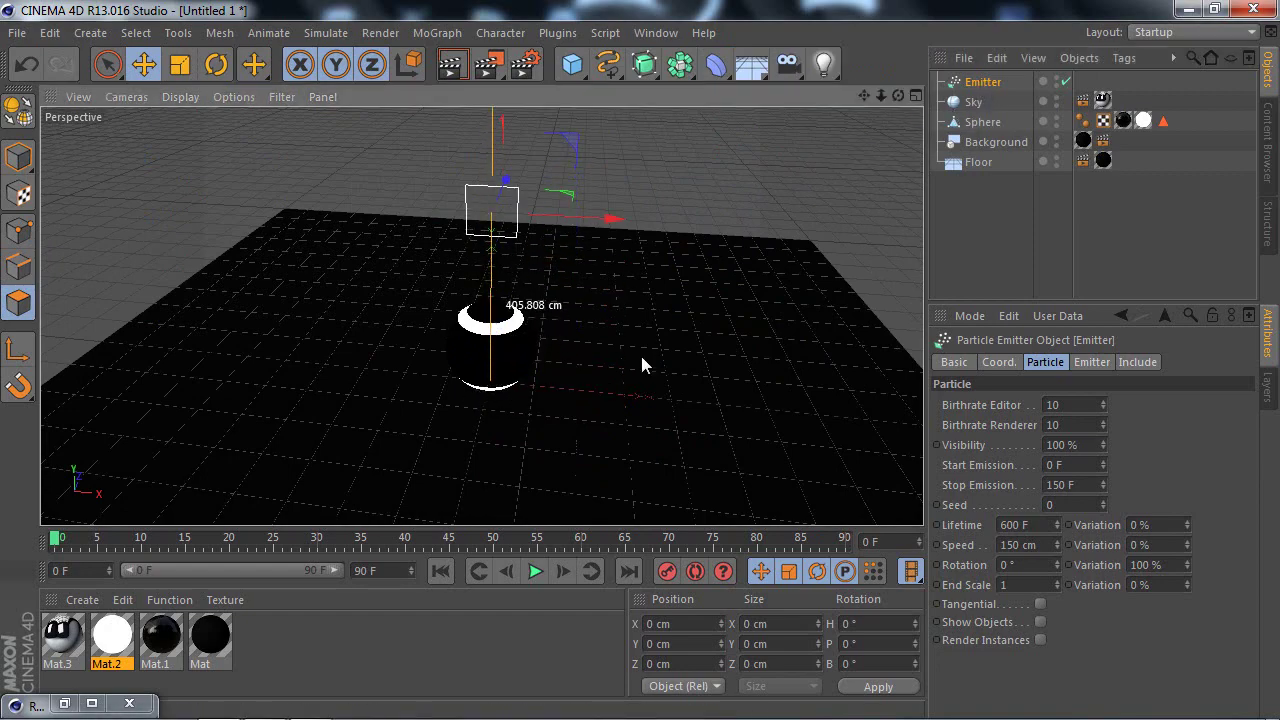
{"action": "scroll", "coordinate": [637, 365], "scroll_direction": "down", "scroll_amount": 2}
{"action": "scroll", "coordinate": [637, 365], "scroll_direction": "down", "scroll_amount": 1}
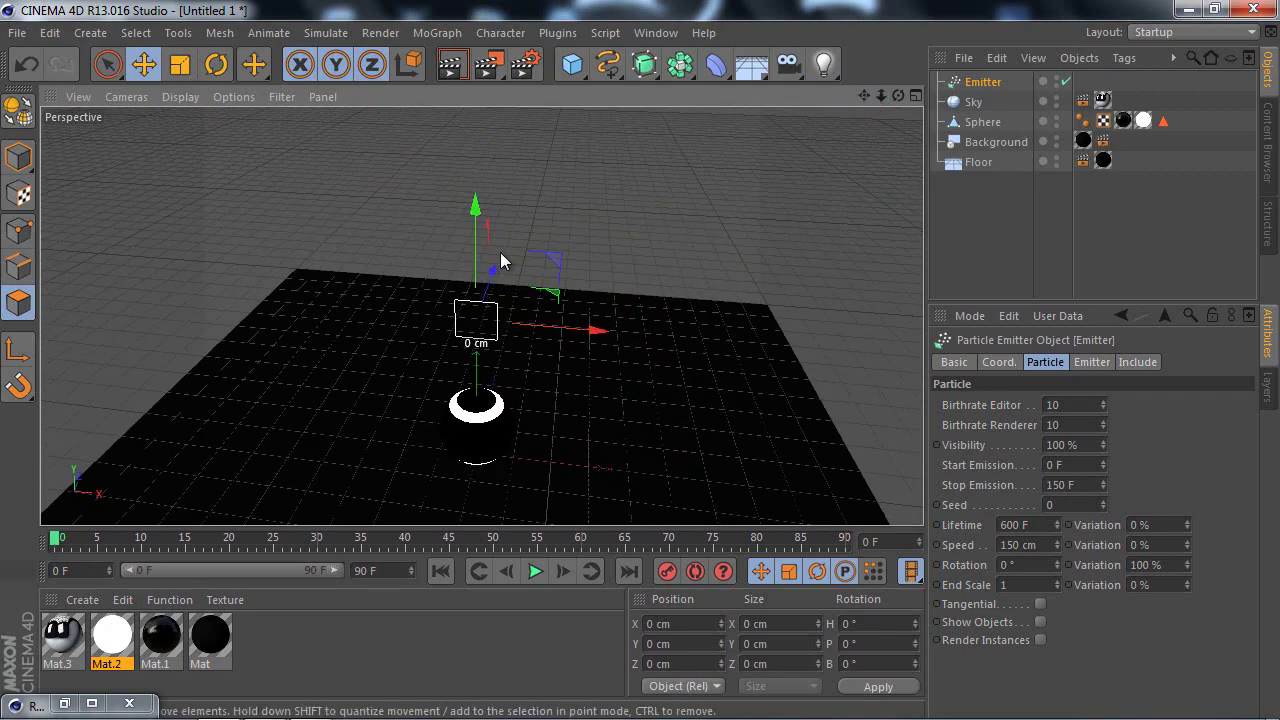
{"action": "left_click_drag", "start_coordinate": [469, 248], "coordinate": [481, 98]}
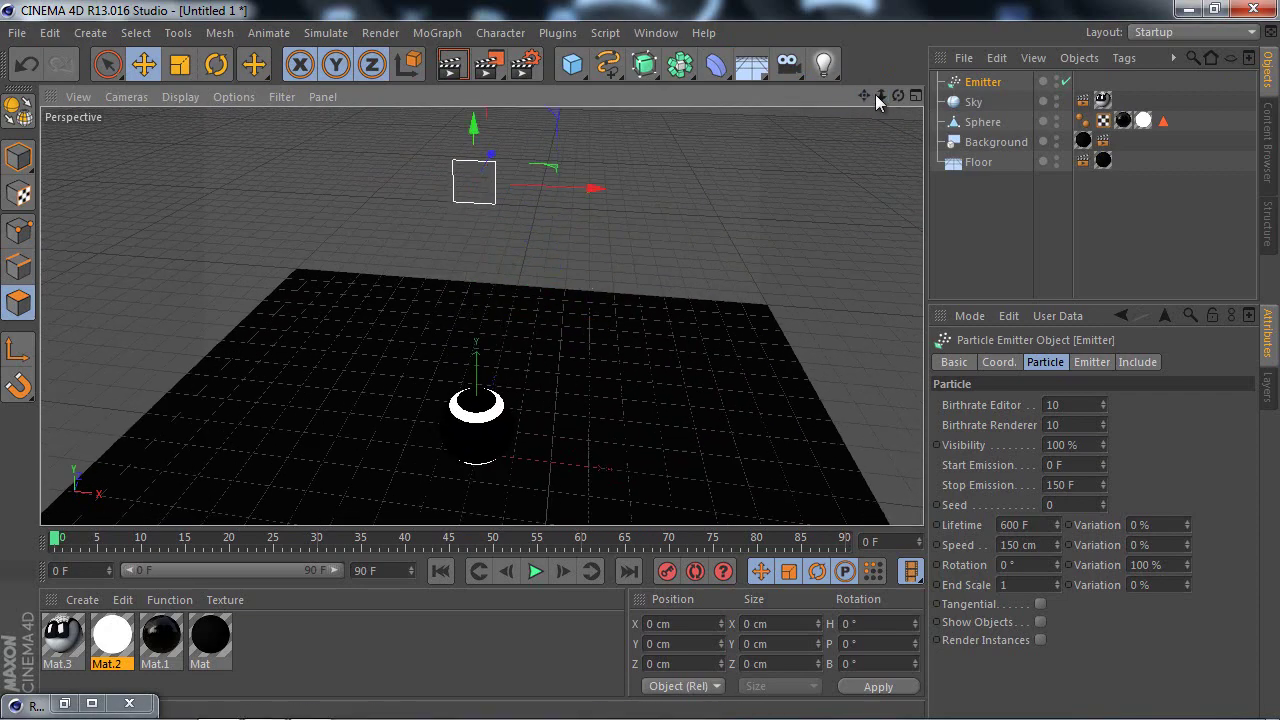
{"action": "mouse_move", "coordinate": [876, 100]}
{"action": "left_mouse_down"}
{"action": "mouse_move", "coordinate": [641, 360]}
{"action": "mouse_move", "coordinate": [476, 88]}
{"action": "left_mouse_up"}
{"action": "left_click_drag", "start_coordinate": [862, 97], "coordinate": [643, 361]}
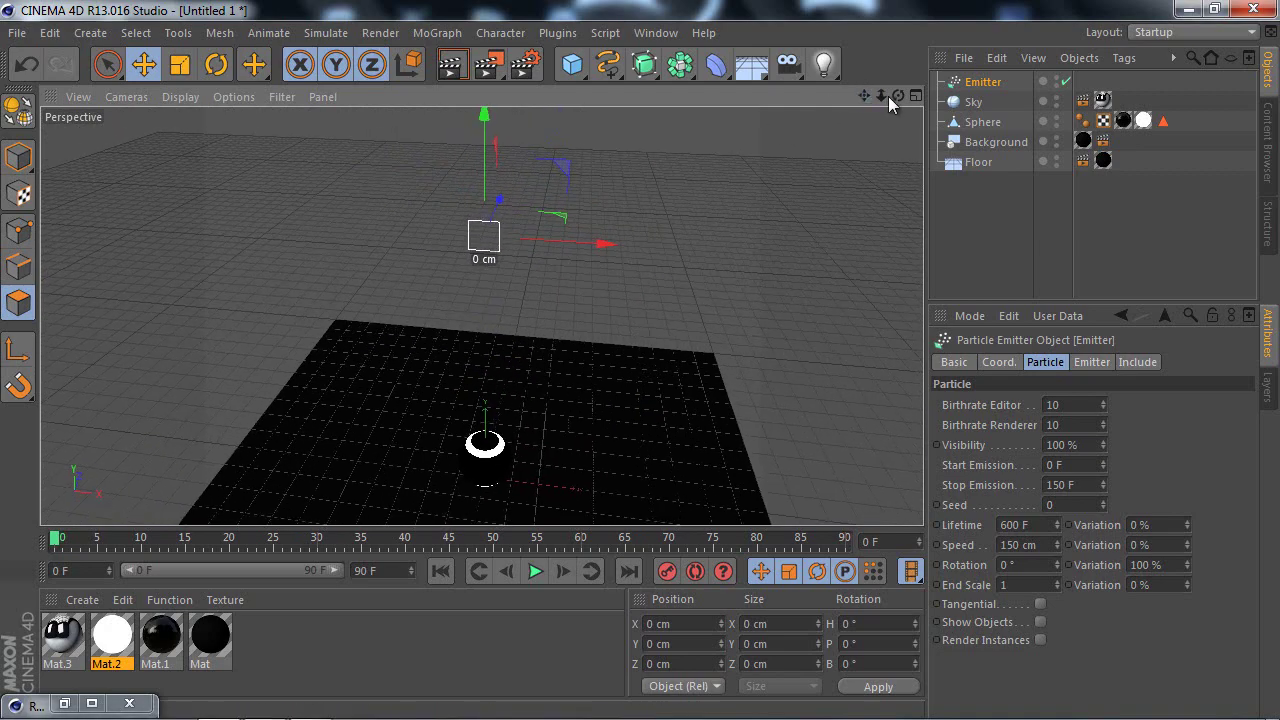
{"action": "left_click_drag", "start_coordinate": [888, 96], "coordinate": [640, 361]}
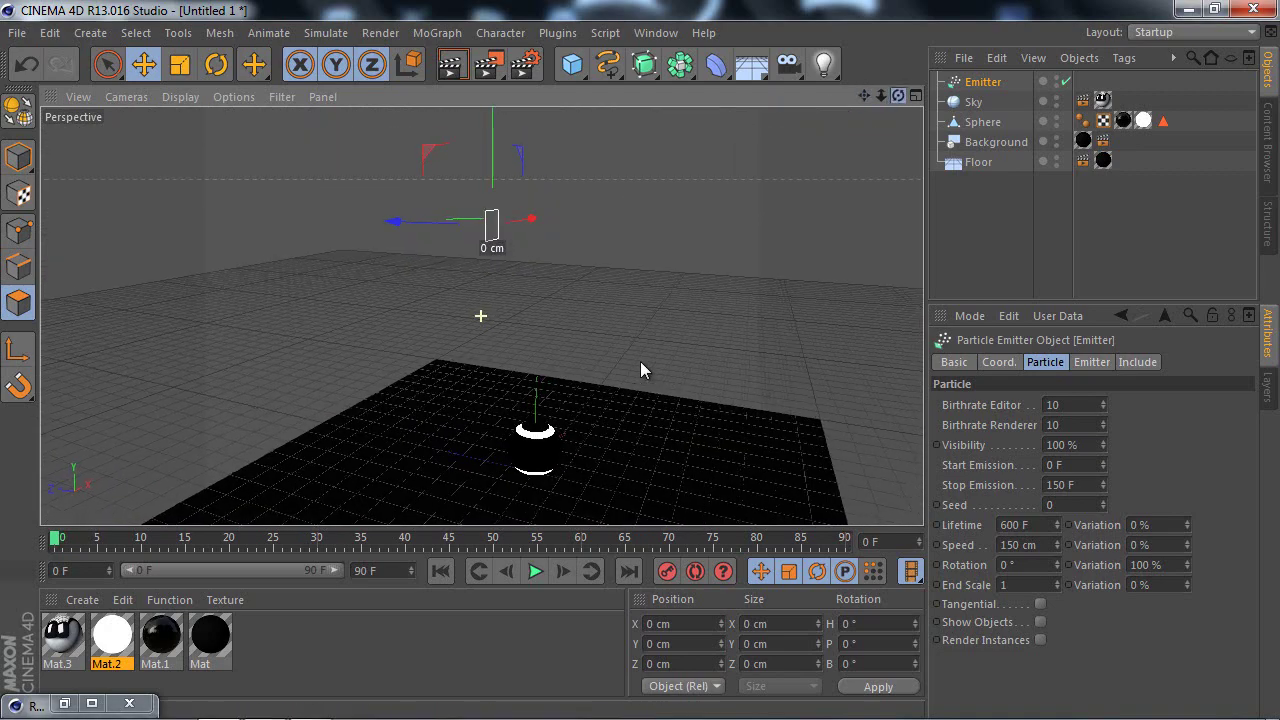
{"action": "left_click", "coordinate": [533, 575]}
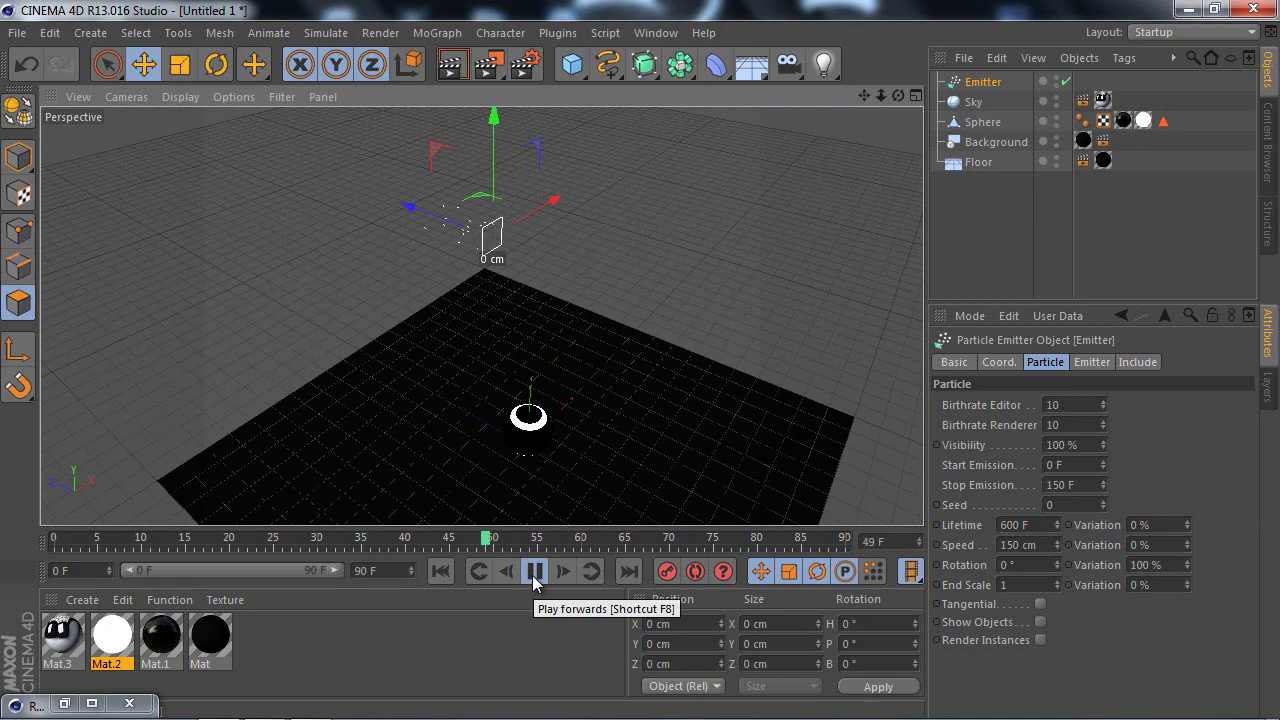
{"action": "left_click", "coordinate": [533, 575]}
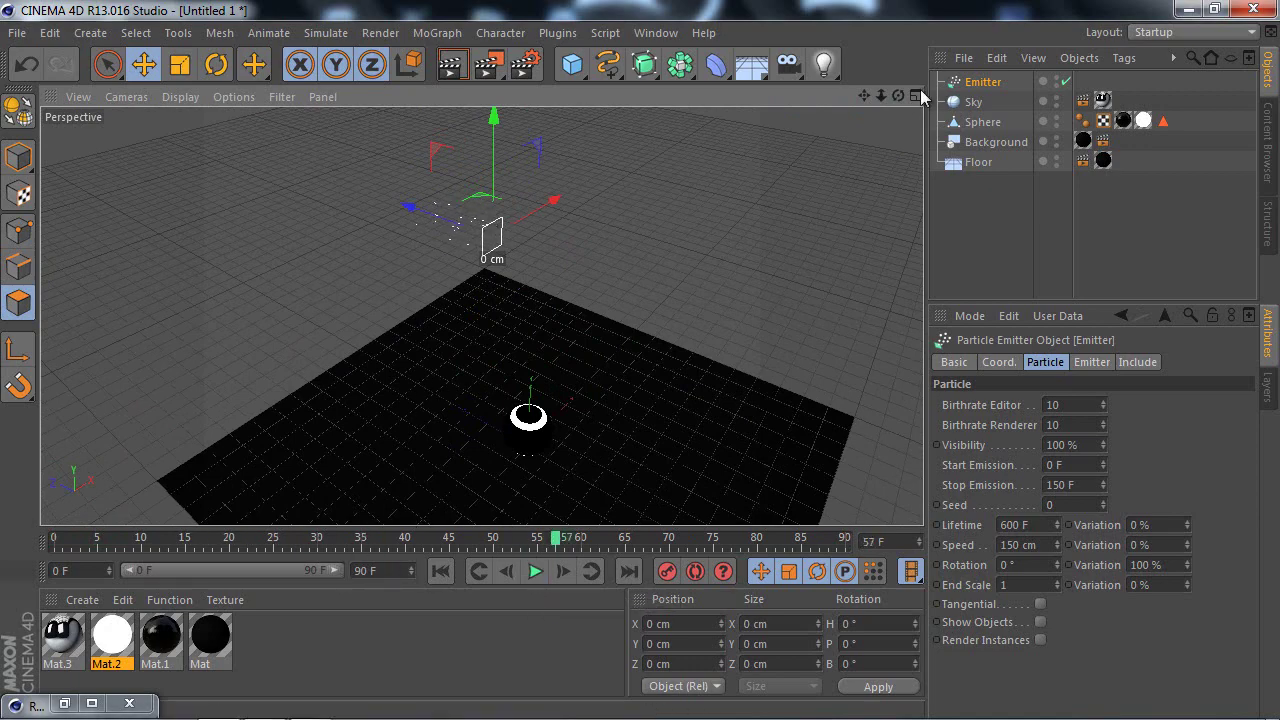
{"action": "left_click_drag", "start_coordinate": [641, 352], "coordinate": [640, 362], "text": "alt"}
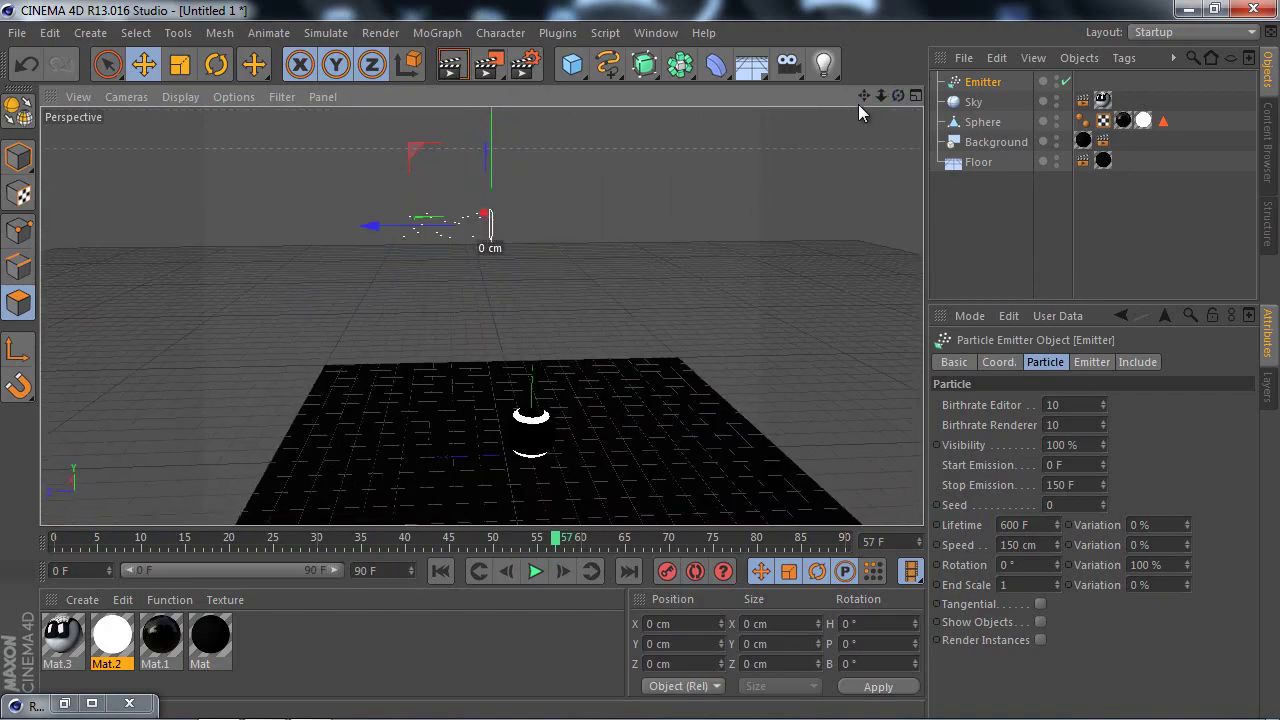
{"action": "mouse_move", "coordinate": [881, 95]}
{"action": "left_mouse_down"}
{"action": "mouse_move", "coordinate": [641, 368]}
{"action": "mouse_move", "coordinate": [630, 355]}
{"action": "left_mouse_up"}
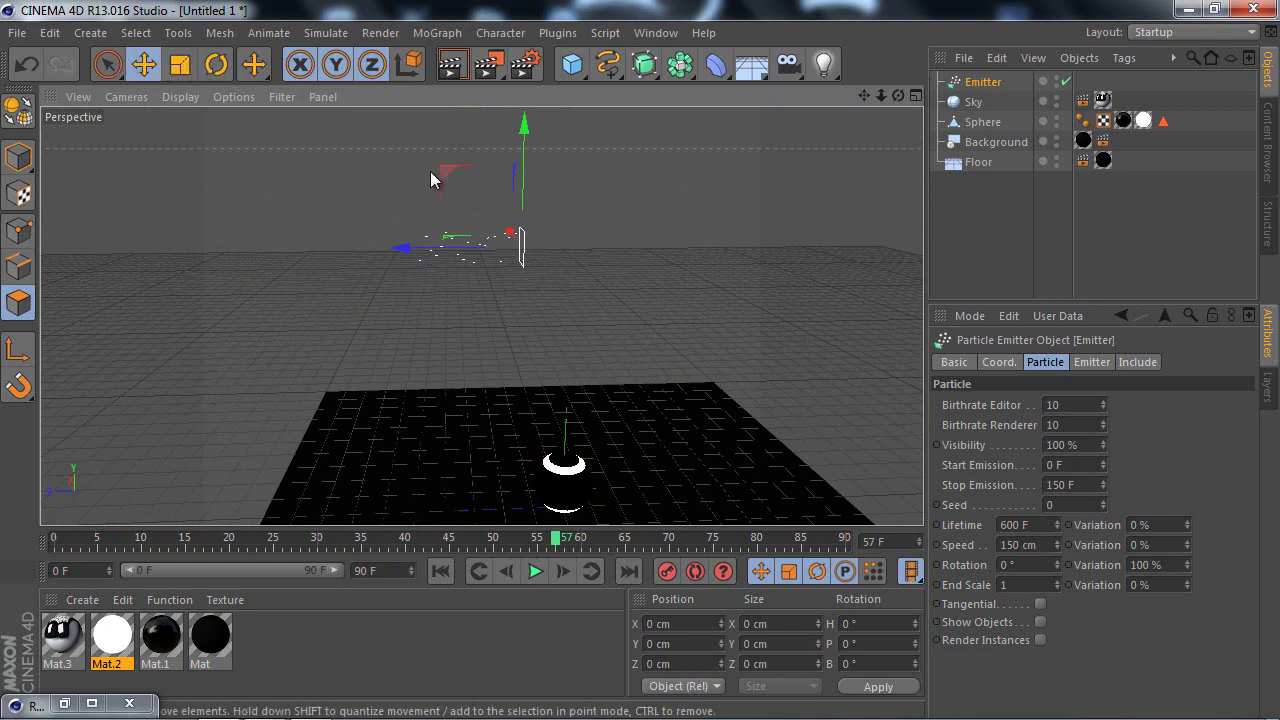
Step: Pitch the emitter to -90° in Model mode and replay the animation from the start
{"action": "left_click", "coordinate": [19, 160]}
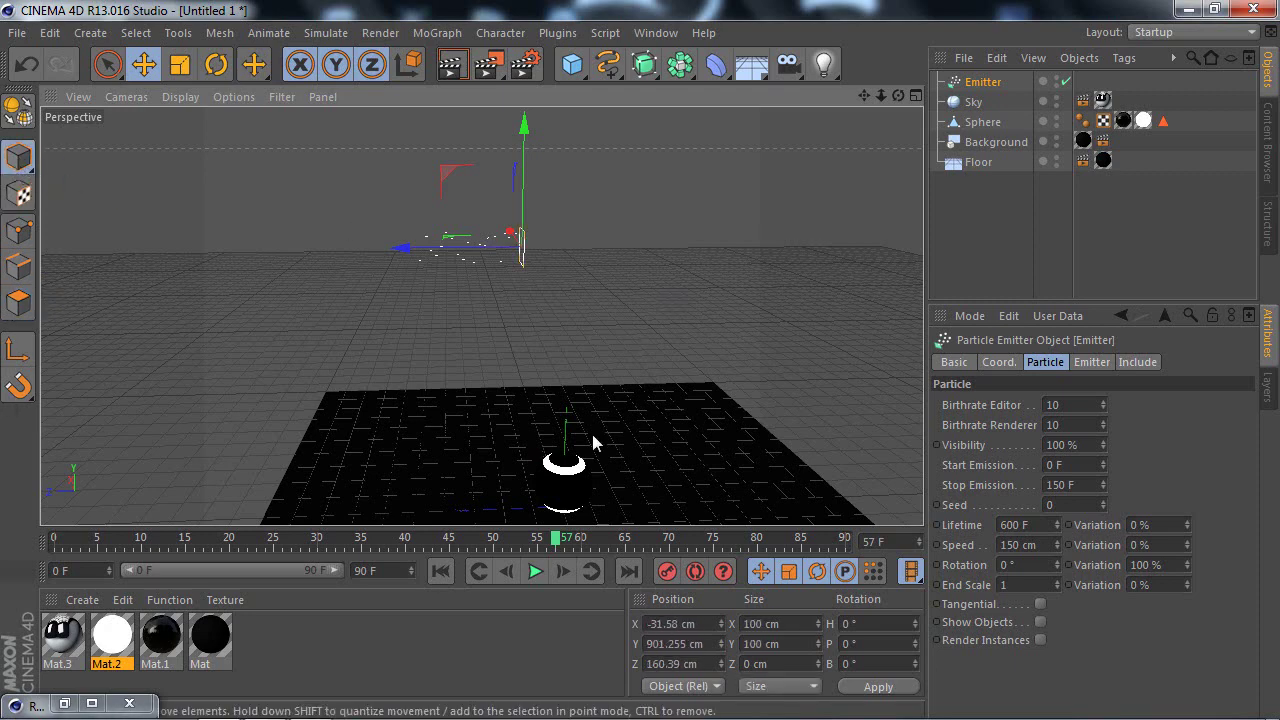
{"action": "left_click", "coordinate": [869, 641]}
{"action": "type", "text": "-90"}
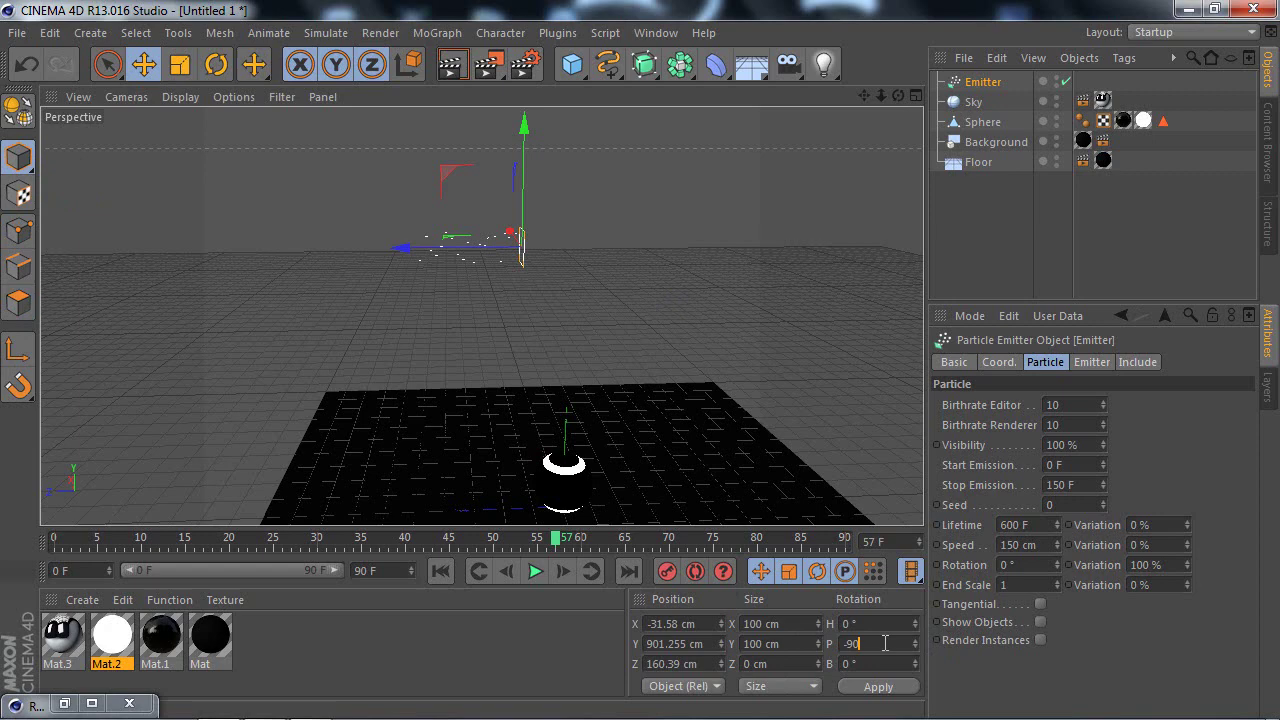
{"action": "left_click", "coordinate": [861, 690]}
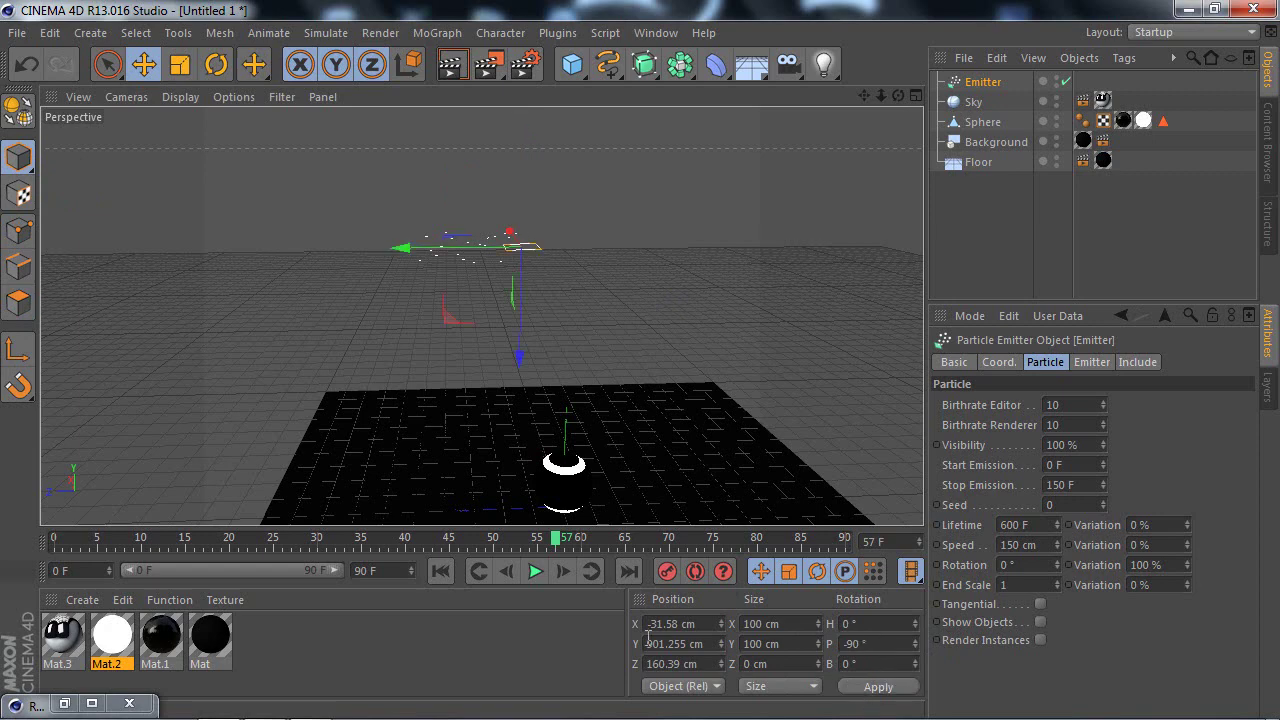
{"action": "left_click", "coordinate": [441, 571]}
{"action": "left_click", "coordinate": [535, 571]}
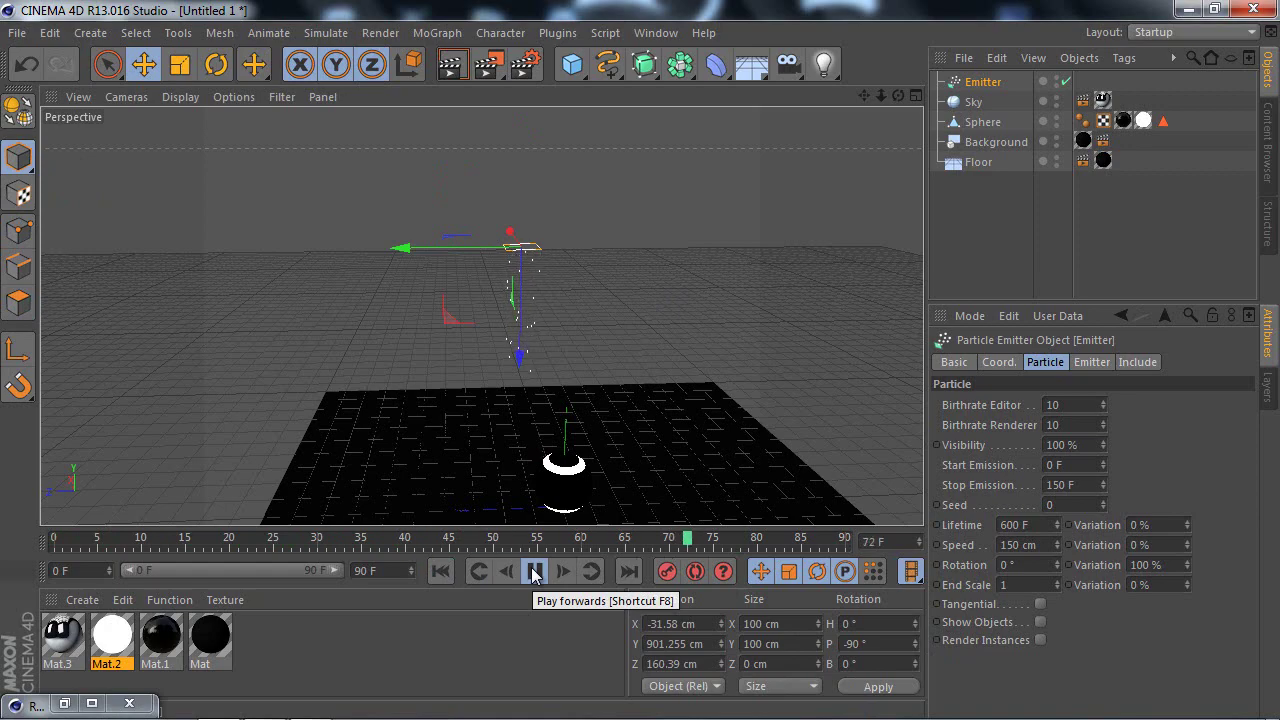
{"action": "left_click", "coordinate": [533, 571]}
{"action": "left_click", "coordinate": [442, 571]}
{"action": "mouse_move", "coordinate": [864, 96]}
{"action": "left_mouse_down"}
{"action": "mouse_move", "coordinate": [640, 360]}
{"action": "mouse_move", "coordinate": [652, 400]}
{"action": "mouse_move", "coordinate": [637, 359]}
{"action": "mouse_move", "coordinate": [831, 127]}
{"action": "mouse_move", "coordinate": [575, 218]}
{"action": "left_mouse_up"}
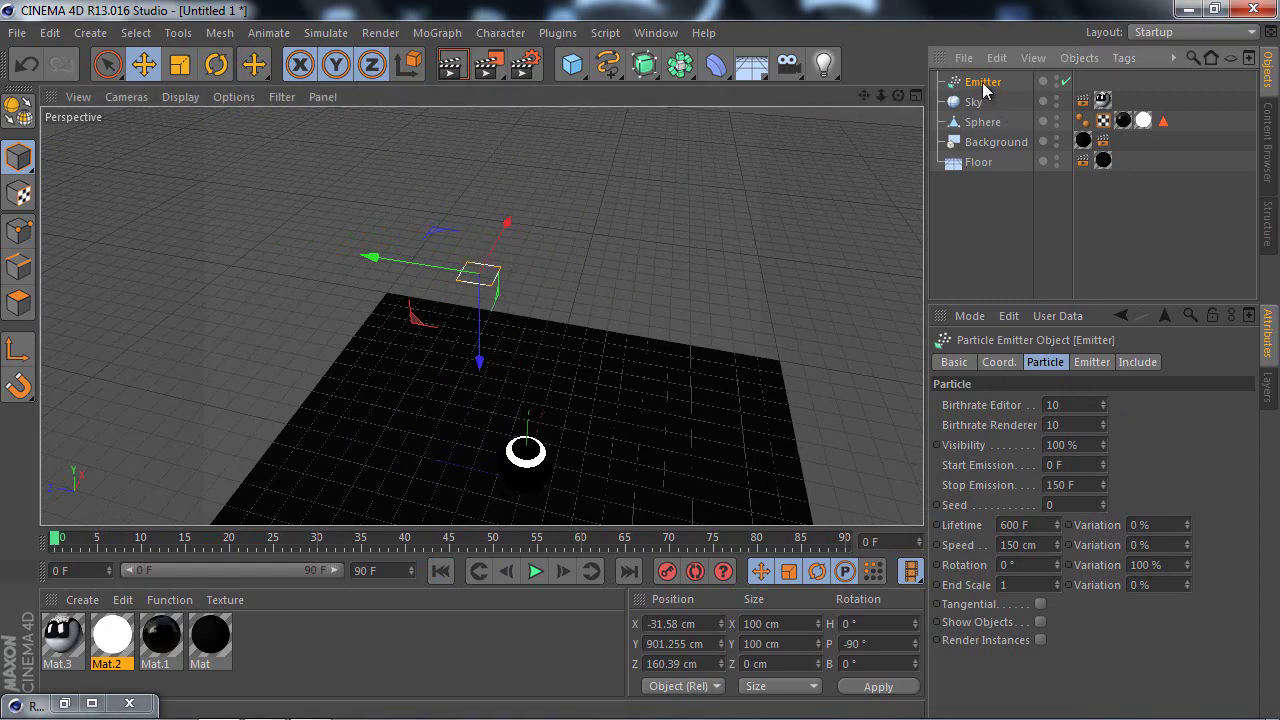
Step: Set the emitter's X-Size and Y-Size to 1000 cm
{"action": "left_click", "coordinate": [1089, 364]}
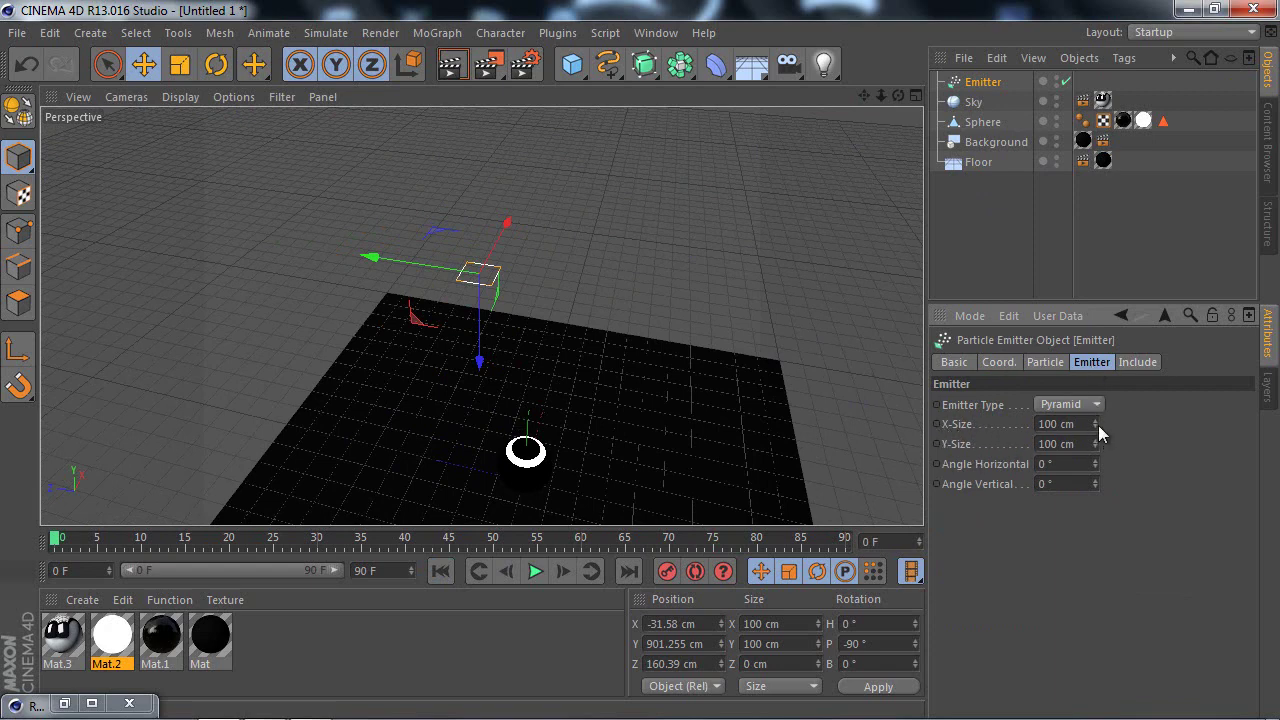
{"action": "left_click_drag", "start_coordinate": [1098, 425], "coordinate": [1040, 478]}
{"action": "type", "text": "00"}
{"action": "type", "text": "0"}
{"action": "key", "text": "Return"}
{"action": "type", "text": "0"}
{"action": "key", "text": "Return"}
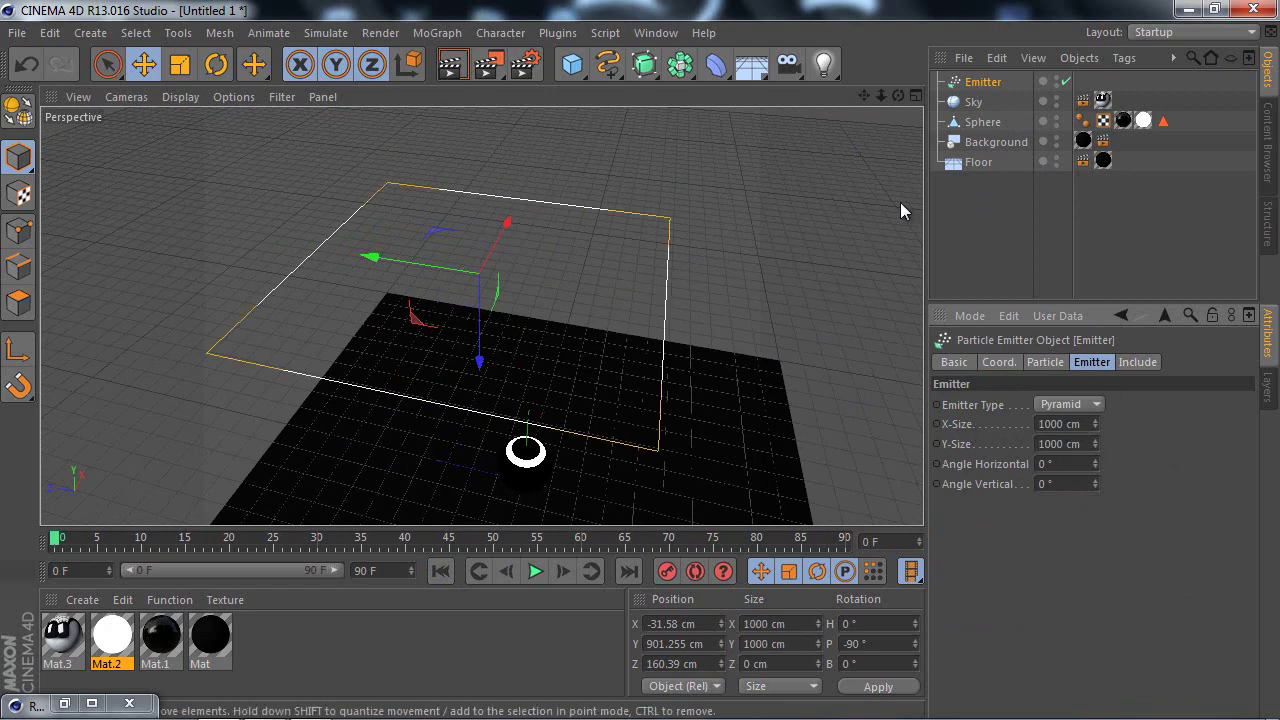
Step: Nudge the emitter up to Y 957.358 cm and scrub playback around frames 73-84
{"action": "left_click_drag", "start_coordinate": [640, 350], "coordinate": [638, 363], "text": "alt"}
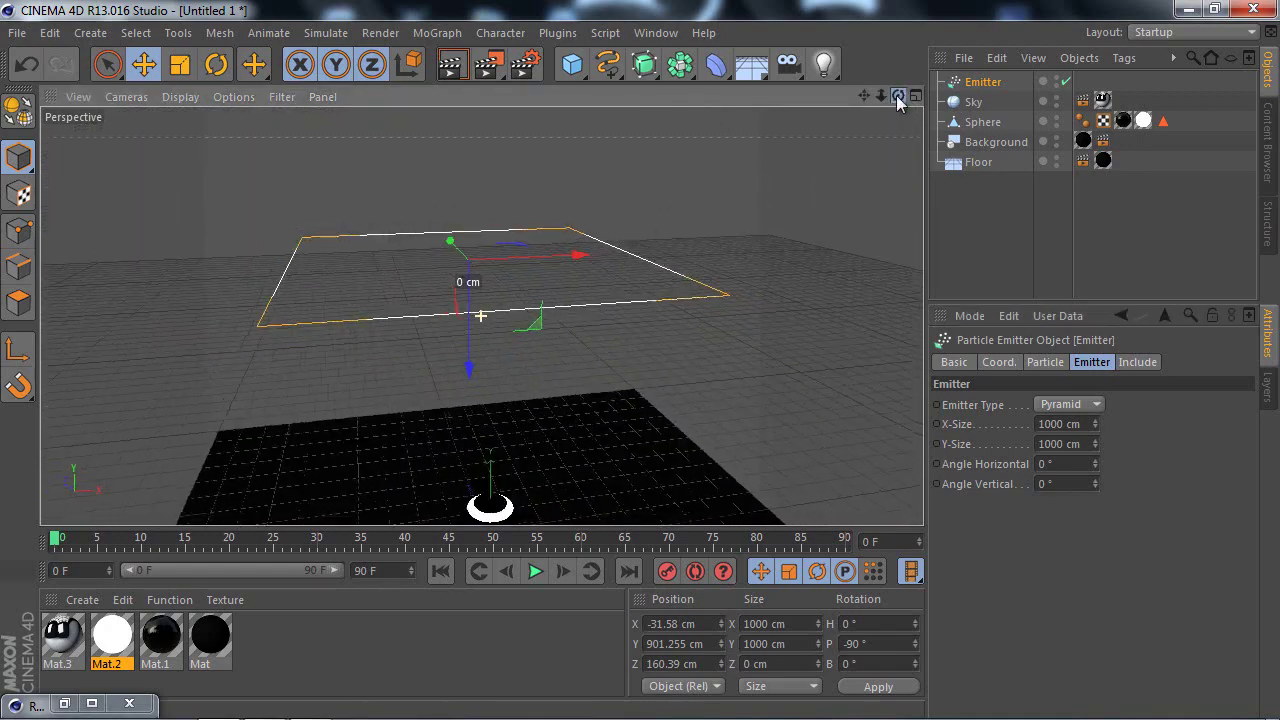
{"action": "mouse_move", "coordinate": [474, 282]}
{"action": "left_mouse_down"}
{"action": "mouse_move", "coordinate": [461, 229]}
{"action": "mouse_move", "coordinate": [486, 248]}
{"action": "mouse_move", "coordinate": [474, 223]}
{"action": "left_mouse_up"}
{"action": "left_click_drag", "start_coordinate": [641, 360], "coordinate": [641, 345], "text": "alt"}
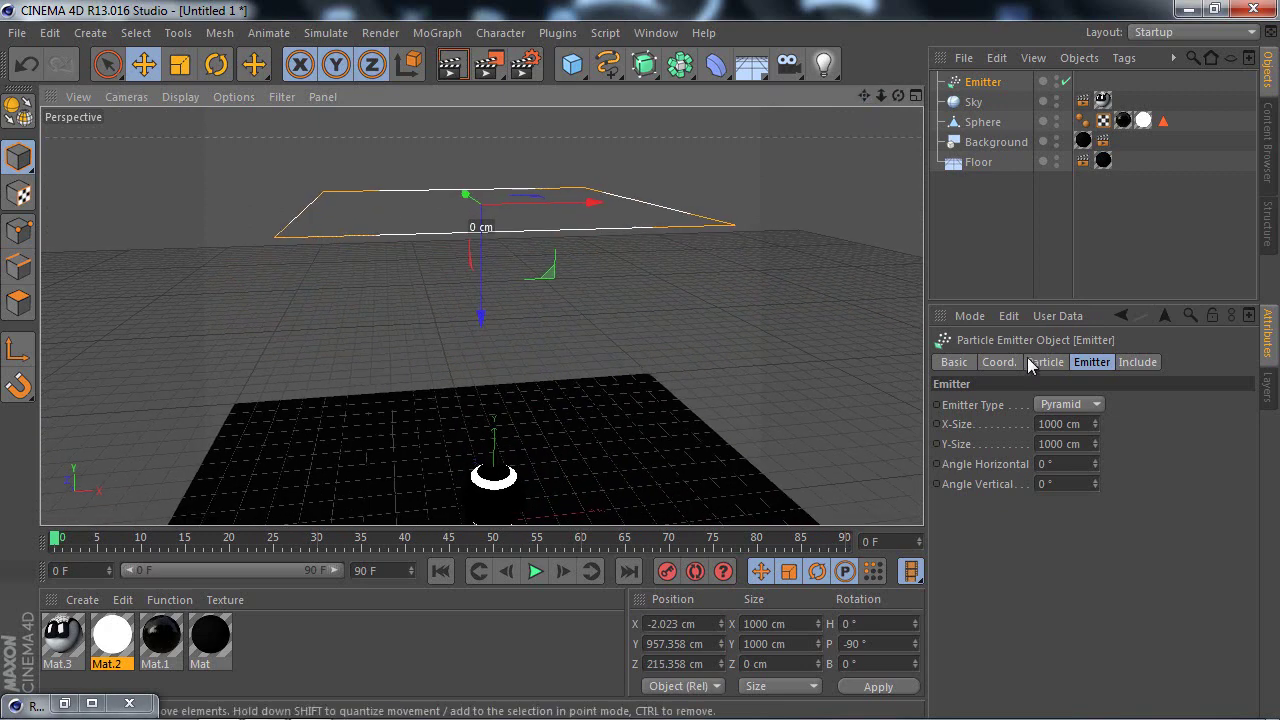
{"action": "left_click", "coordinate": [535, 571]}
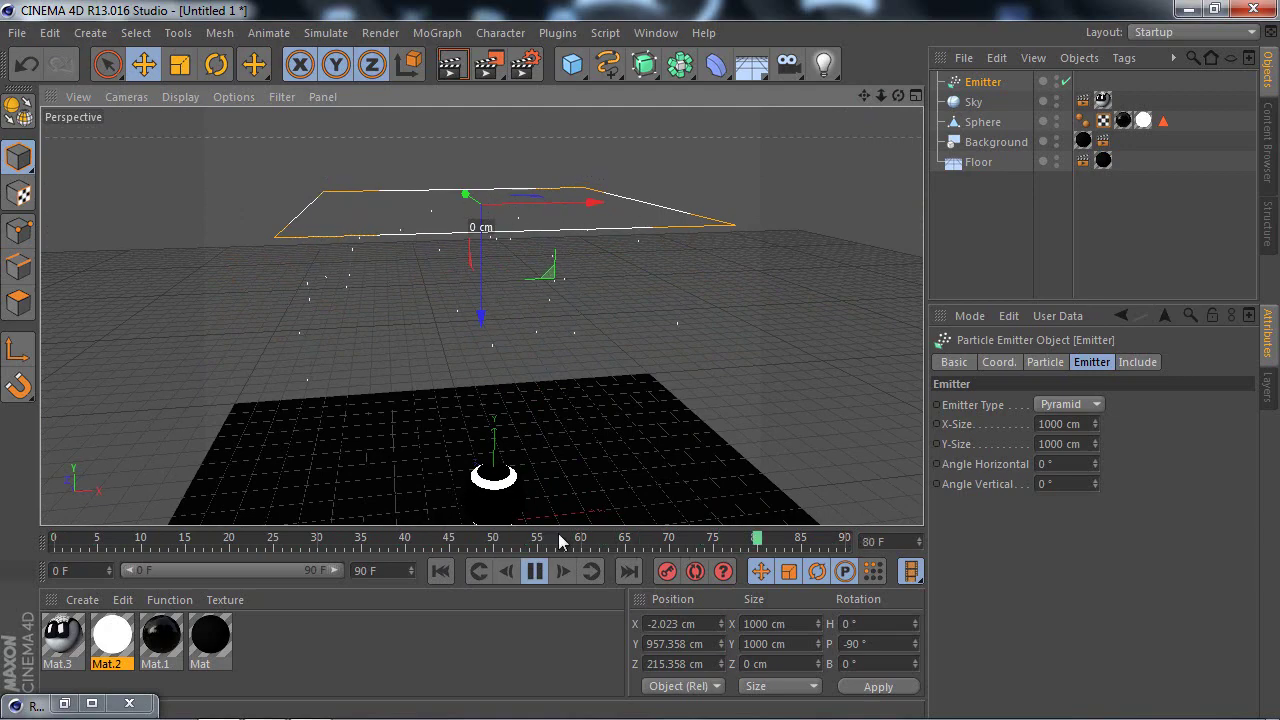
{"action": "left_click", "coordinate": [535, 571]}
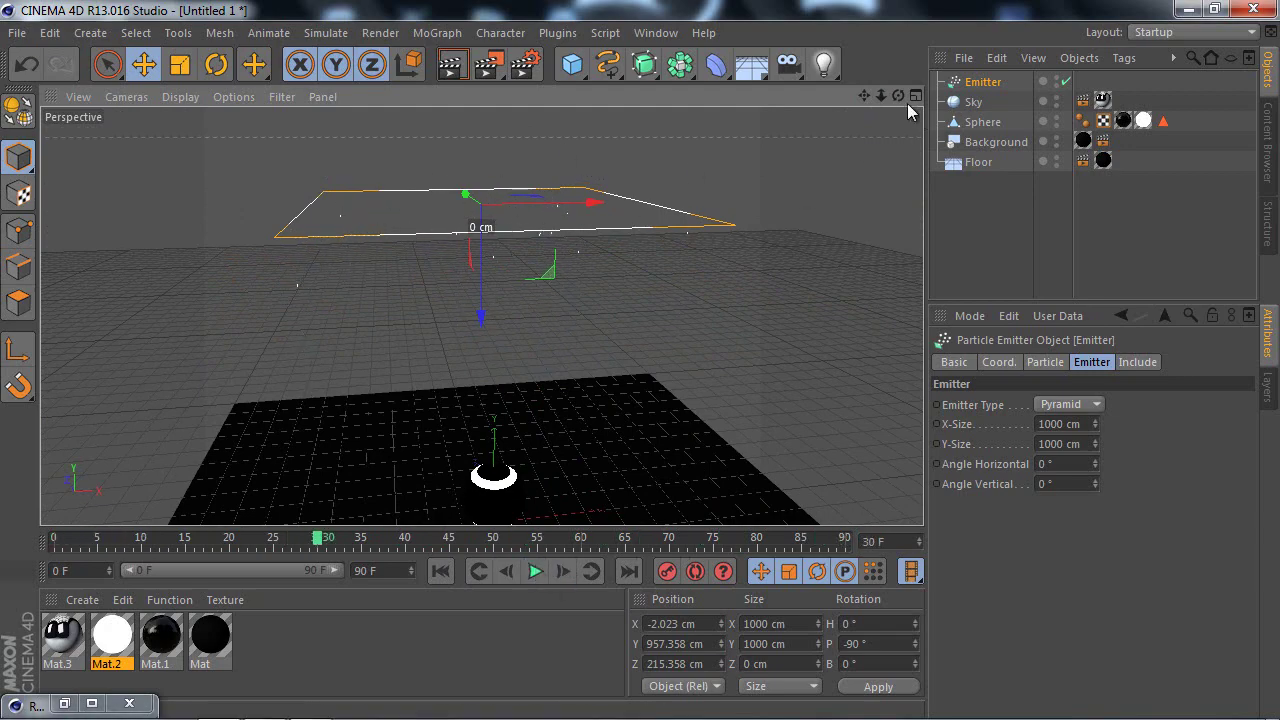
{"action": "left_click_drag", "start_coordinate": [898, 95], "coordinate": [641, 369]}
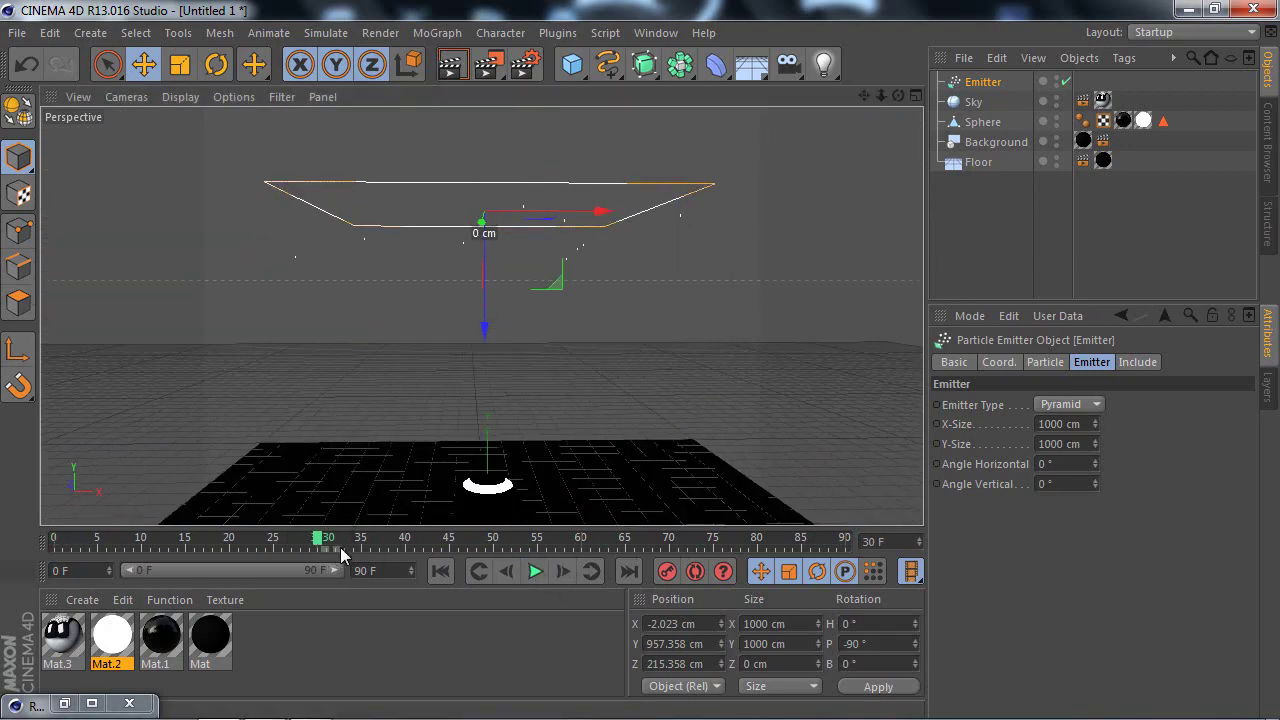
{"action": "left_click_drag", "start_coordinate": [329, 553], "coordinate": [739, 549]}
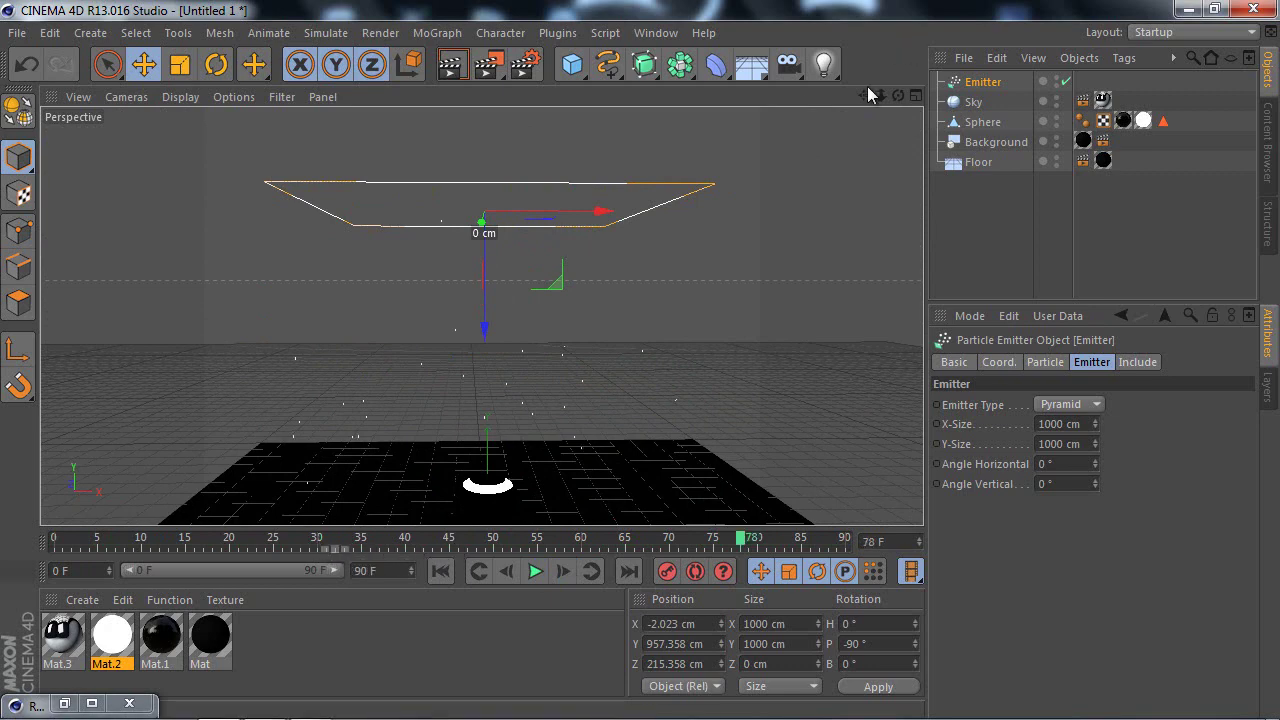
{"action": "left_click_drag", "start_coordinate": [864, 95], "coordinate": [640, 360]}
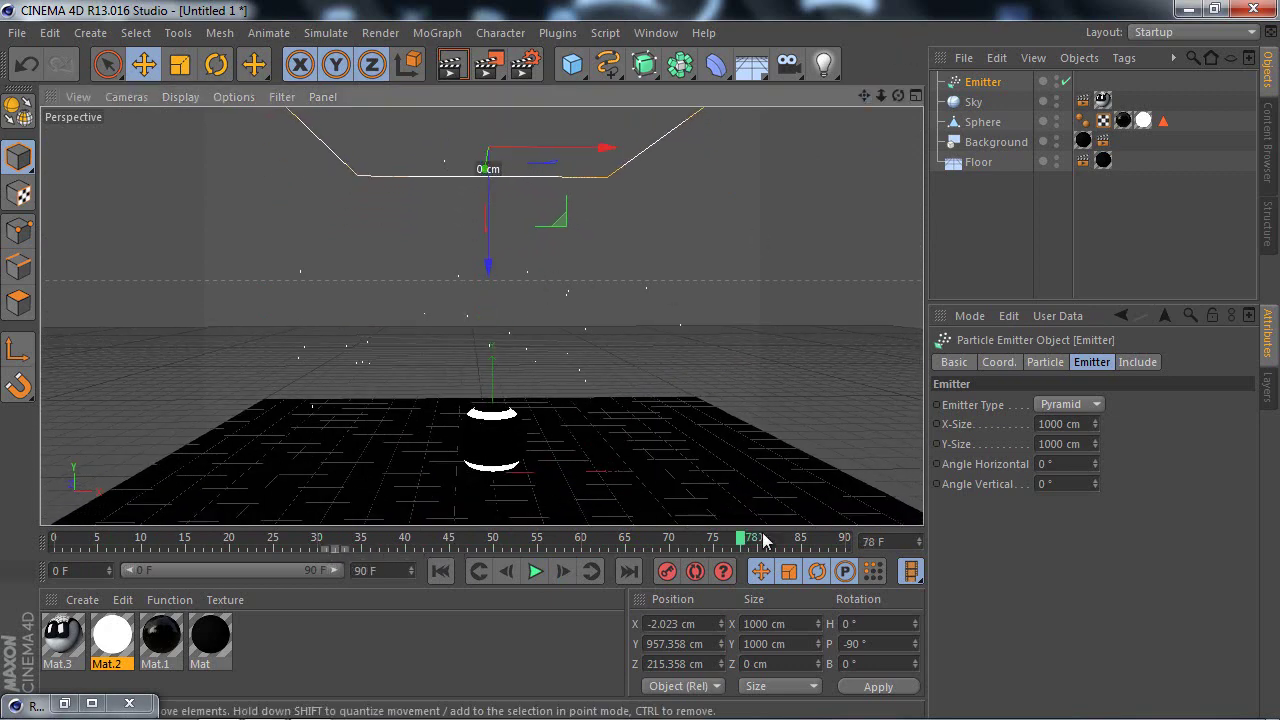
{"action": "mouse_move", "coordinate": [763, 540]}
{"action": "left_mouse_down"}
{"action": "mouse_move", "coordinate": [790, 540]}
{"action": "mouse_move", "coordinate": [697, 540]}
{"action": "left_mouse_up"}
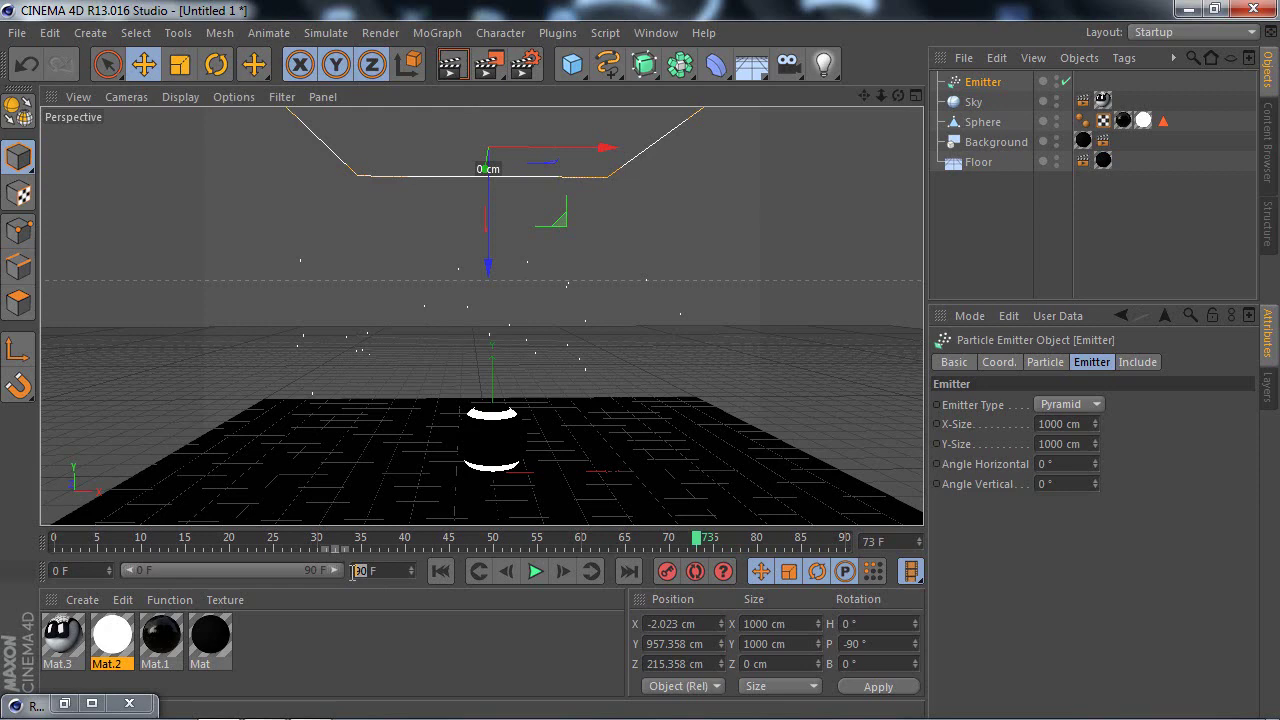
Step: Briefly play the emission to frame 22 and stretch the preview range to the full 250 frames
{"action": "left_click", "coordinate": [534, 571]}
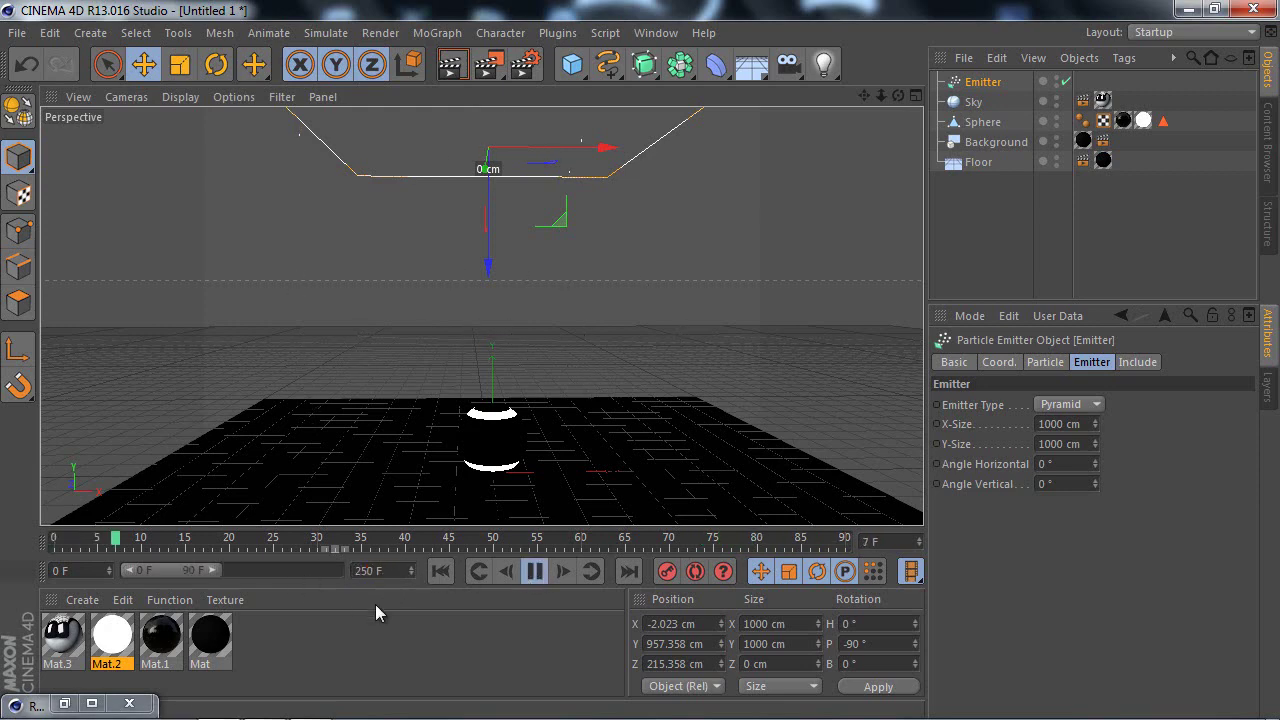
{"action": "left_click", "coordinate": [535, 572]}
{"action": "left_click_drag", "start_coordinate": [200, 572], "coordinate": [331, 570]}
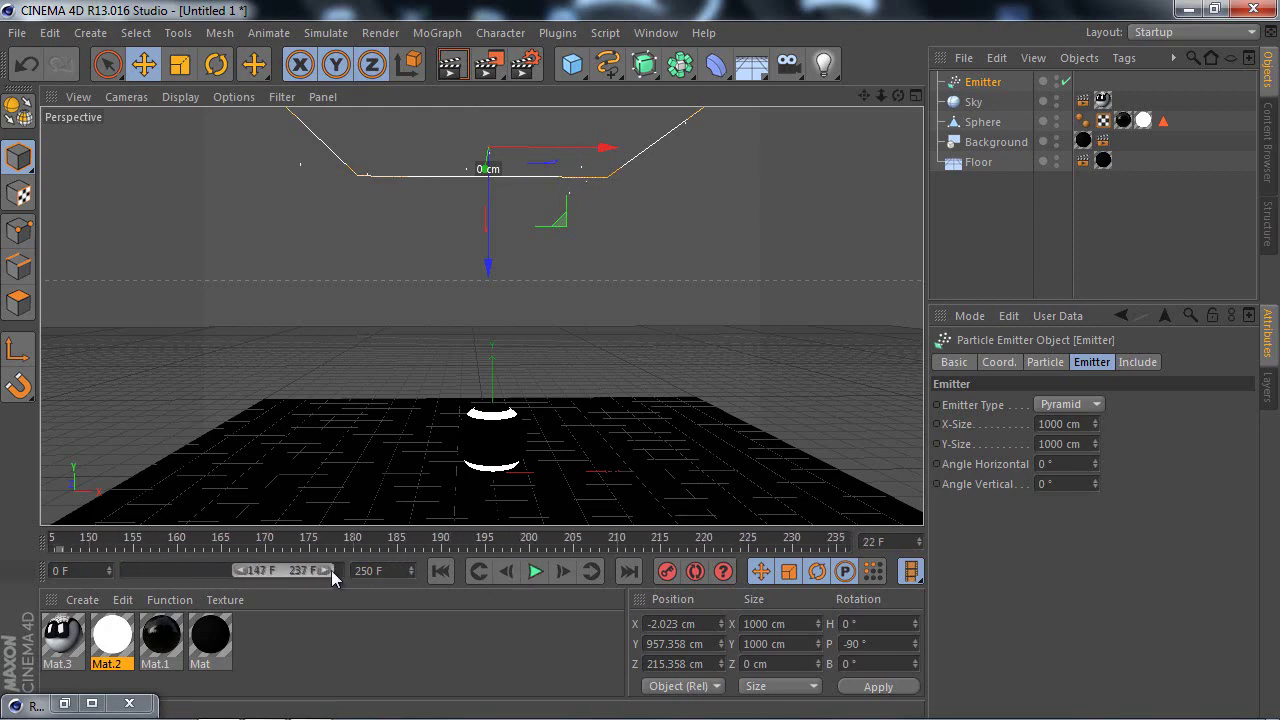
{"action": "left_click_drag", "start_coordinate": [247, 570], "coordinate": [122, 570]}
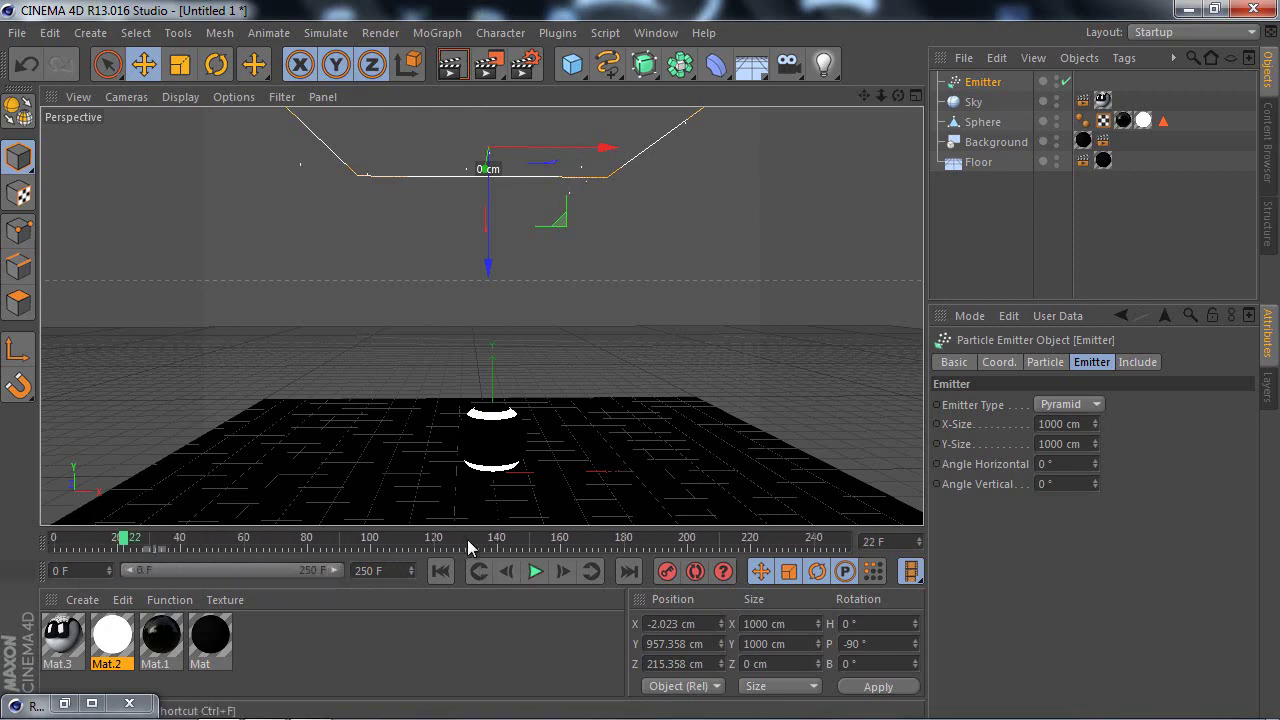
{"action": "left_click_drag", "start_coordinate": [881, 96], "coordinate": [640, 370]}
{"action": "scroll", "coordinate": [639, 362], "scroll_direction": "down", "scroll_amount": 2}
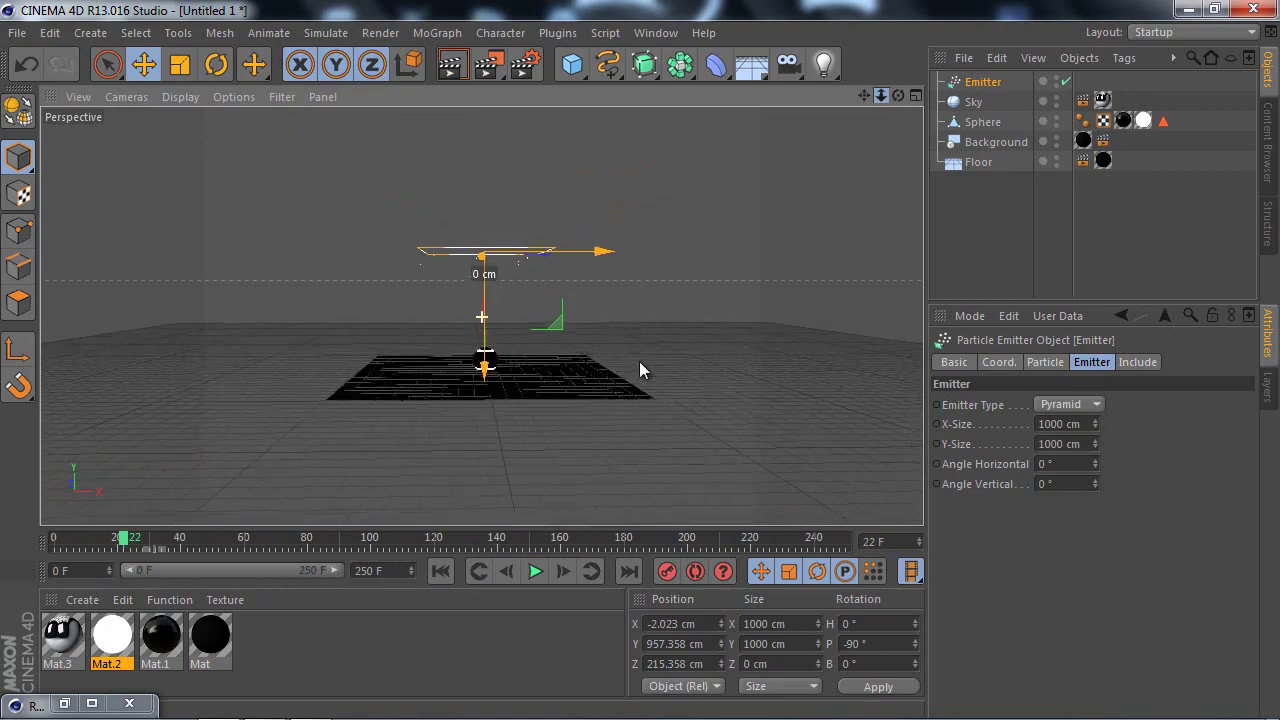
{"action": "scroll", "coordinate": [645, 360], "scroll_direction": "up", "scroll_amount": 5}
{"action": "scroll", "coordinate": [640, 365], "scroll_direction": "down", "scroll_amount": 2}
{"action": "scroll", "coordinate": [636, 365], "scroll_direction": "down", "scroll_amount": 2}
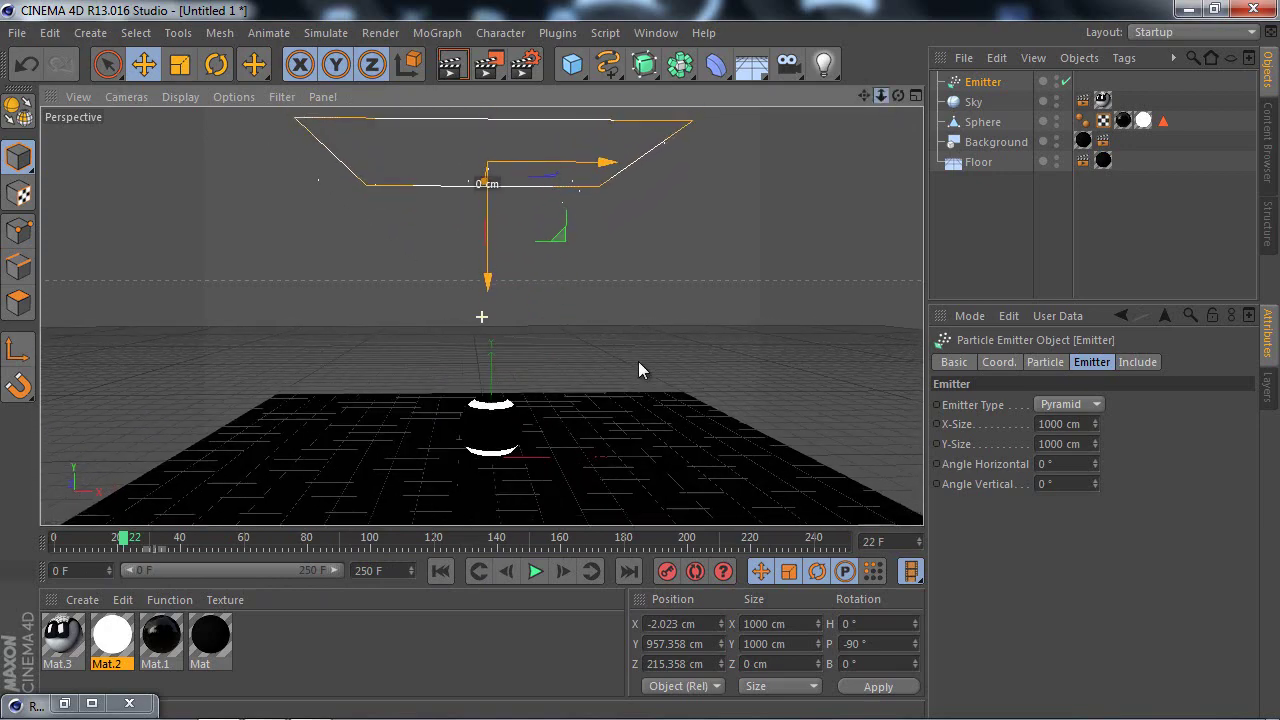
{"action": "scroll", "coordinate": [600, 380], "scroll_direction": "down", "scroll_amount": 1}
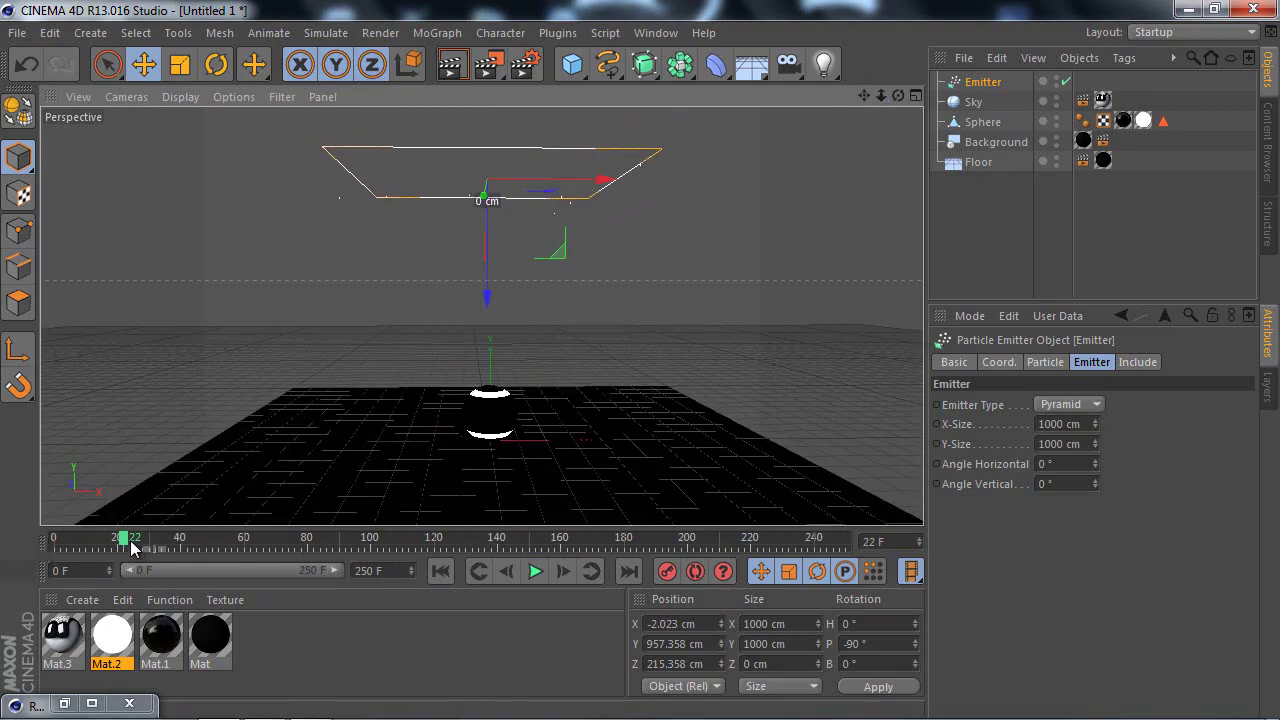
Step: Replay the particle emission from frame 0 to 45, then set the end frame to 249 F
{"action": "left_click", "coordinate": [55, 549]}
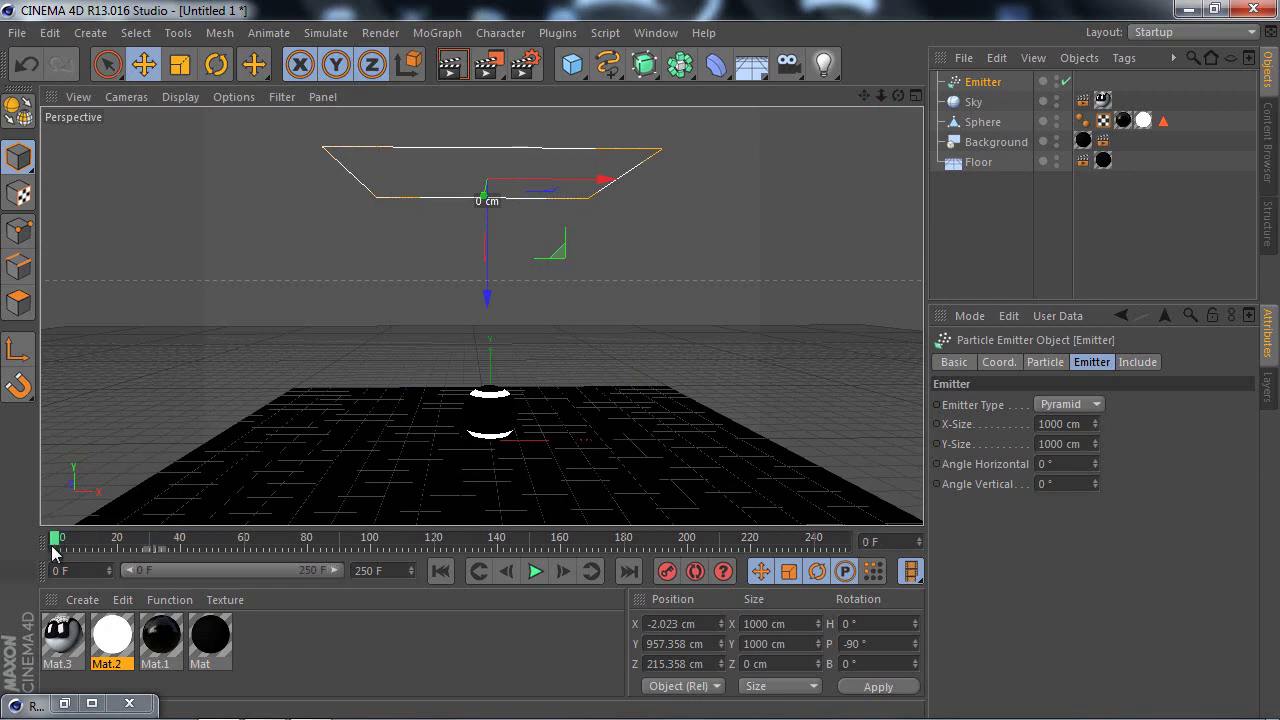
{"action": "left_click", "coordinate": [533, 571]}
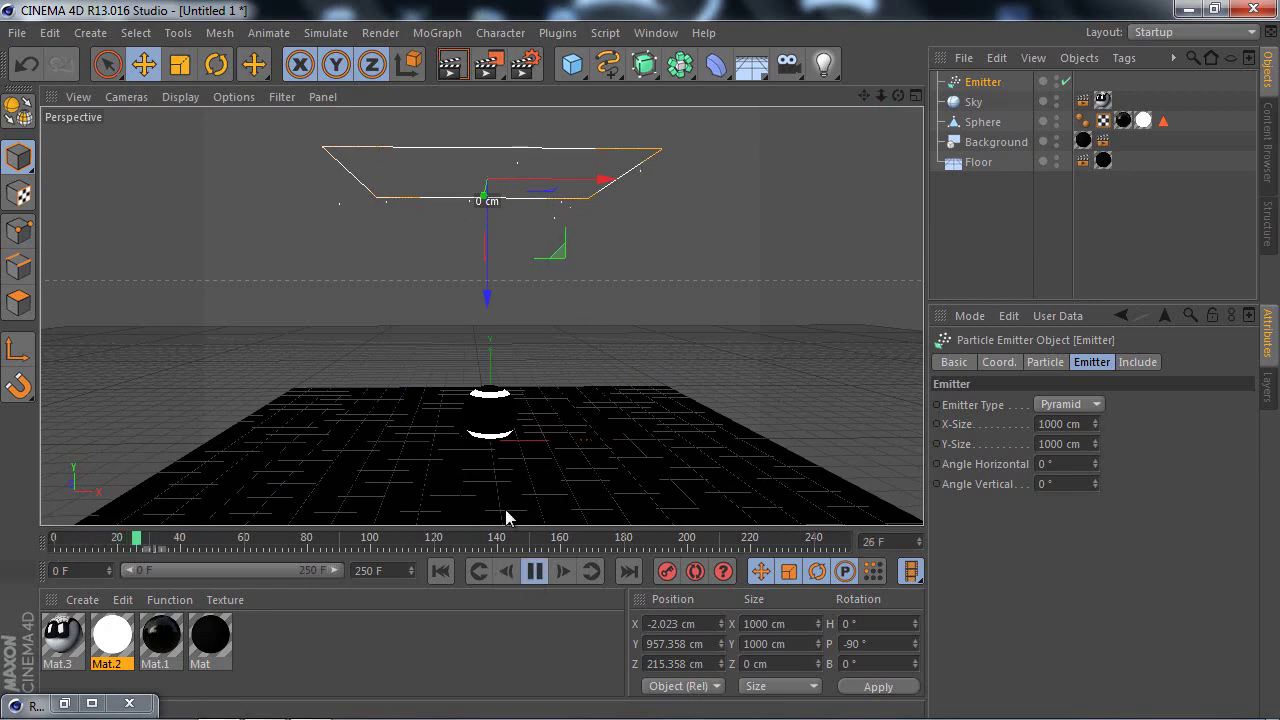
{"action": "left_click", "coordinate": [535, 571]}
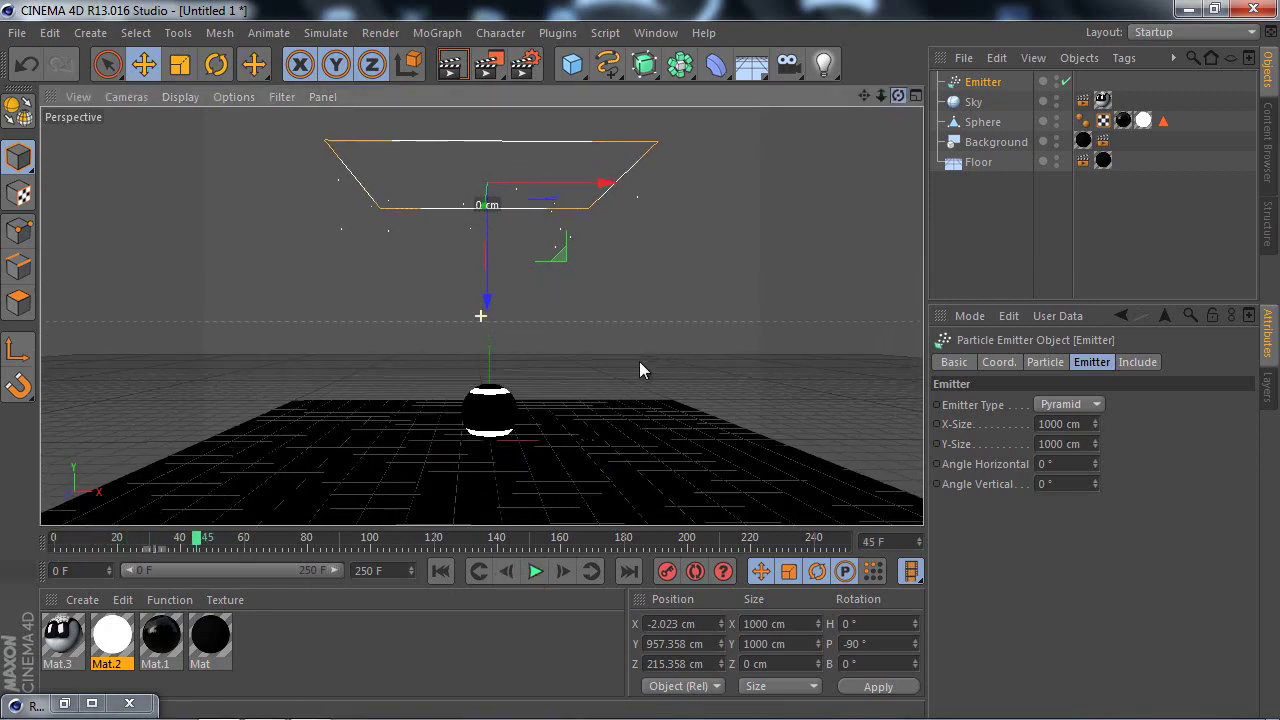
{"action": "left_click_drag", "start_coordinate": [641, 368], "coordinate": [640, 356], "text": "alt"}
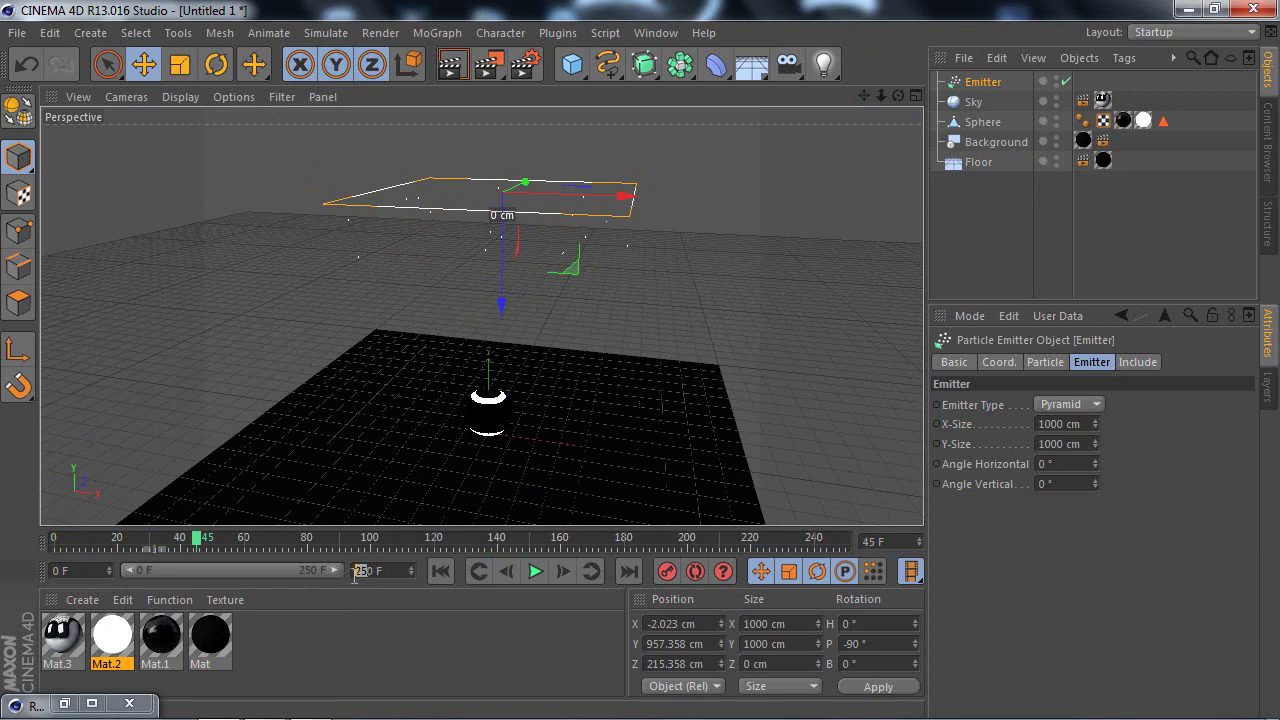
{"action": "left_click", "coordinate": [411, 575]}
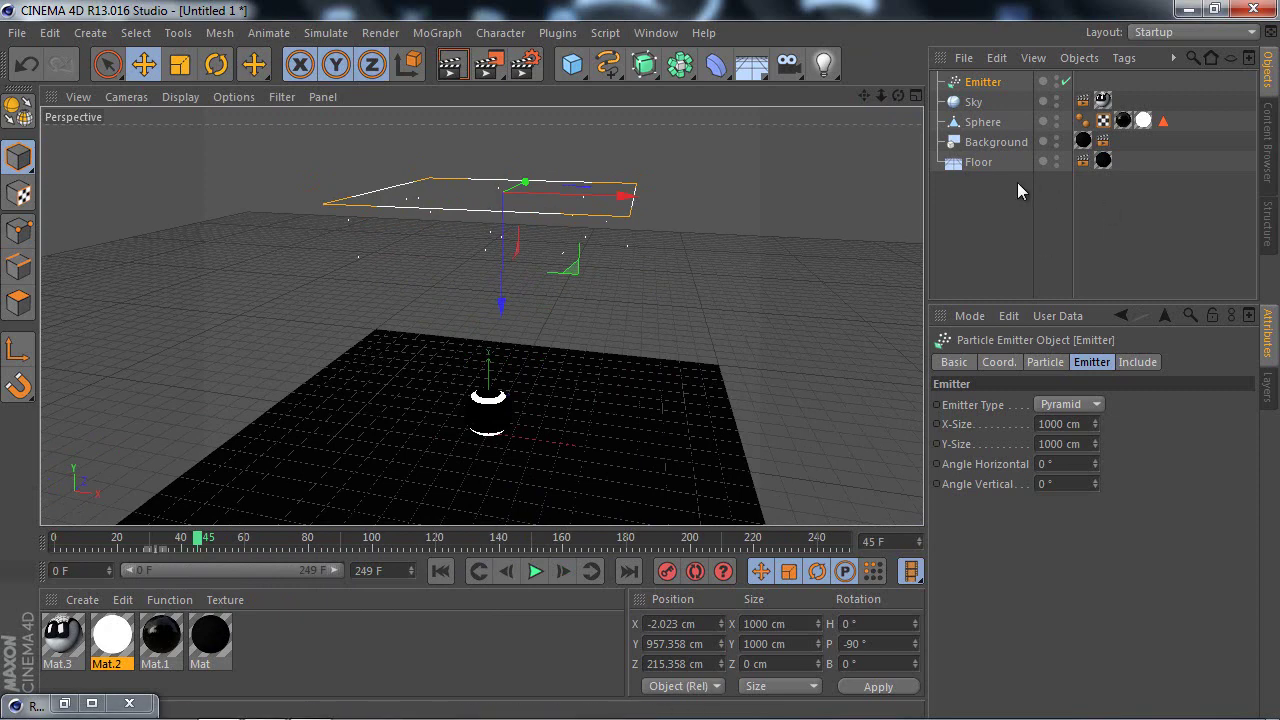
Step: Drag the Sphere onto the Emitter in the Object Manager, then select Emitter and Sphere to check
{"action": "left_click", "coordinate": [982, 122]}
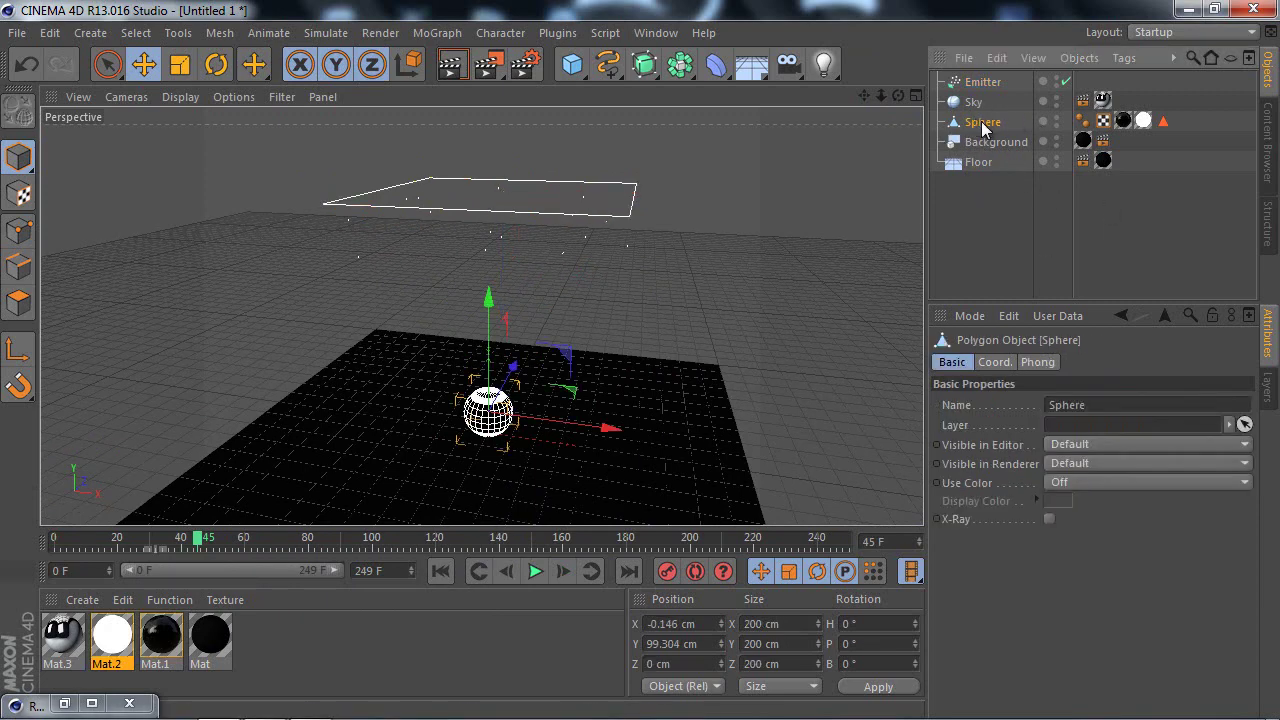
{"action": "left_click_drag", "start_coordinate": [985, 128], "coordinate": [985, 95]}
{"action": "left_click_drag", "start_coordinate": [976, 80], "coordinate": [978, 84]}
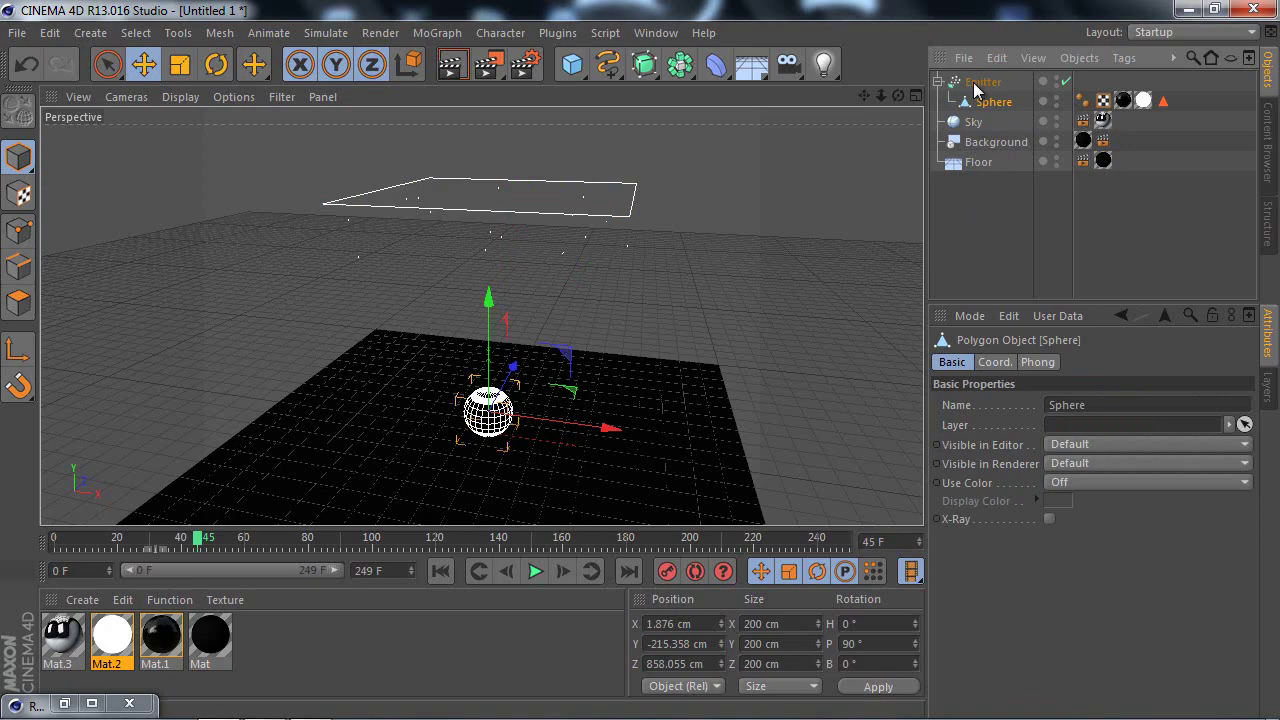
{"action": "left_click_drag", "start_coordinate": [641, 358], "coordinate": [638, 356], "text": "alt"}
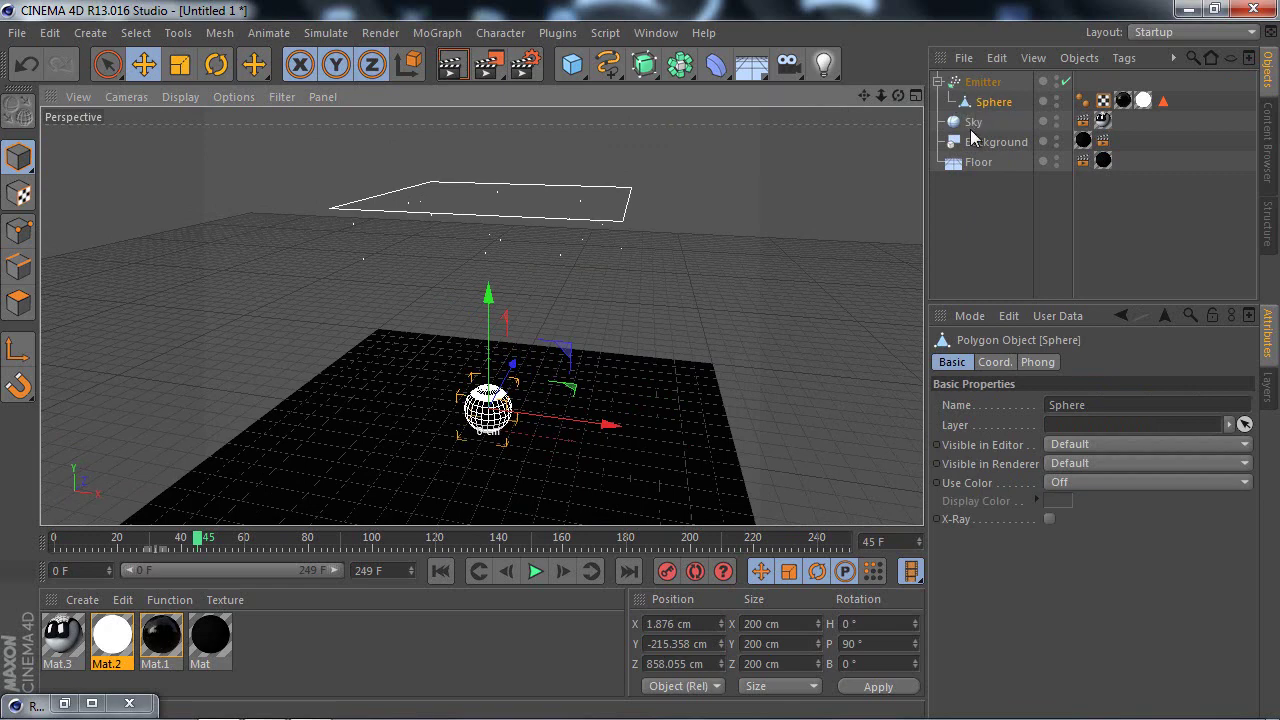
{"action": "left_click", "coordinate": [978, 183]}
{"action": "left_click", "coordinate": [977, 86]}
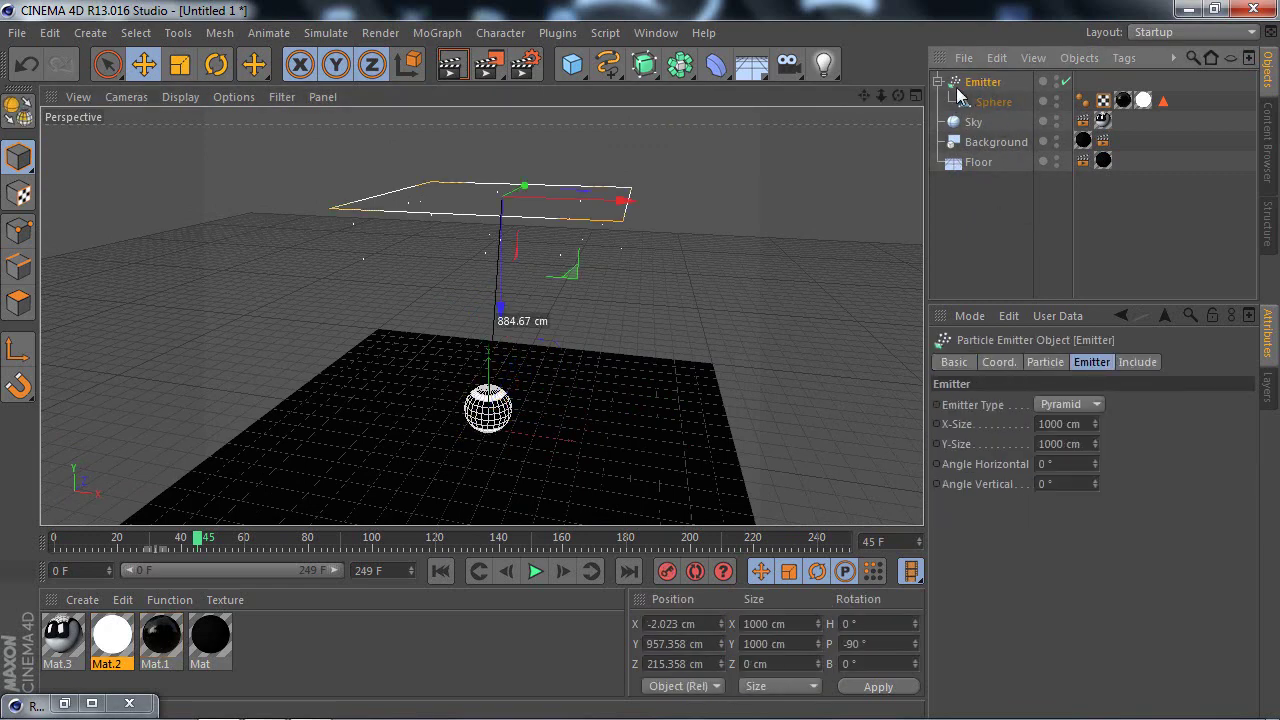
{"action": "left_click", "coordinate": [985, 103]}
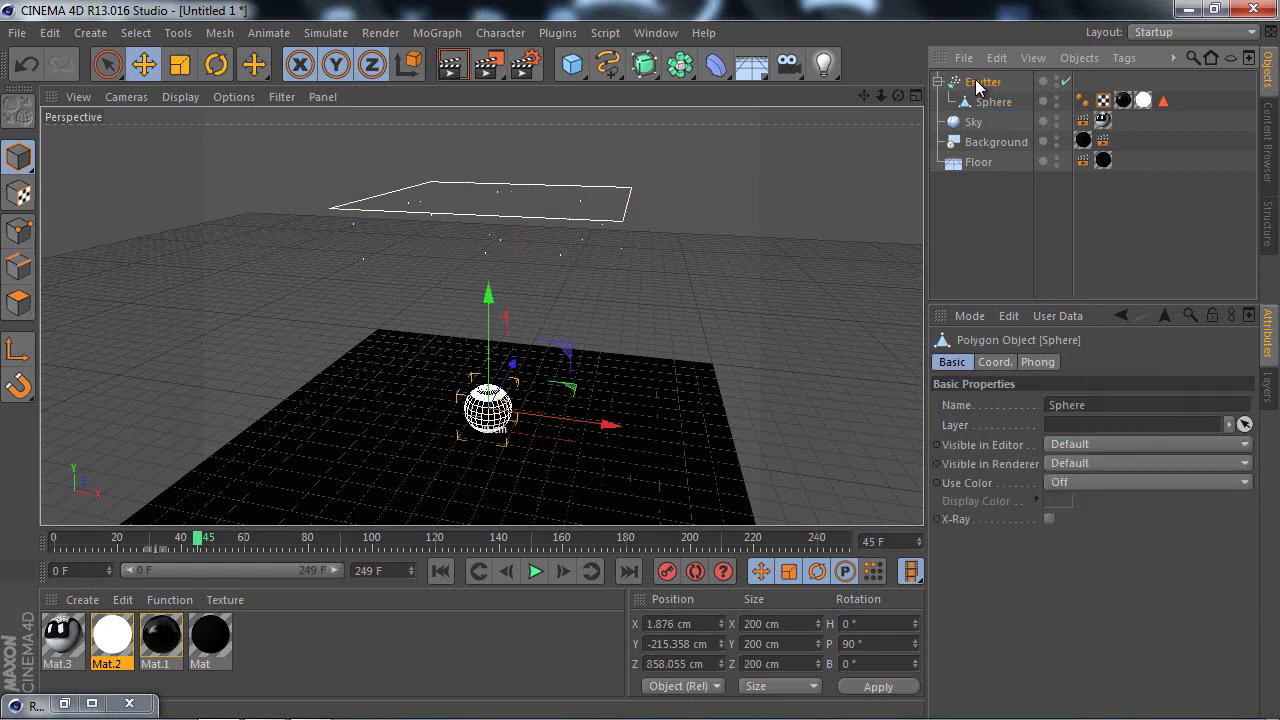
Step: Select the Emitter, briefly play the animation and return to frame 0
{"action": "left_click", "coordinate": [441, 570]}
{"action": "left_click", "coordinate": [535, 570]}
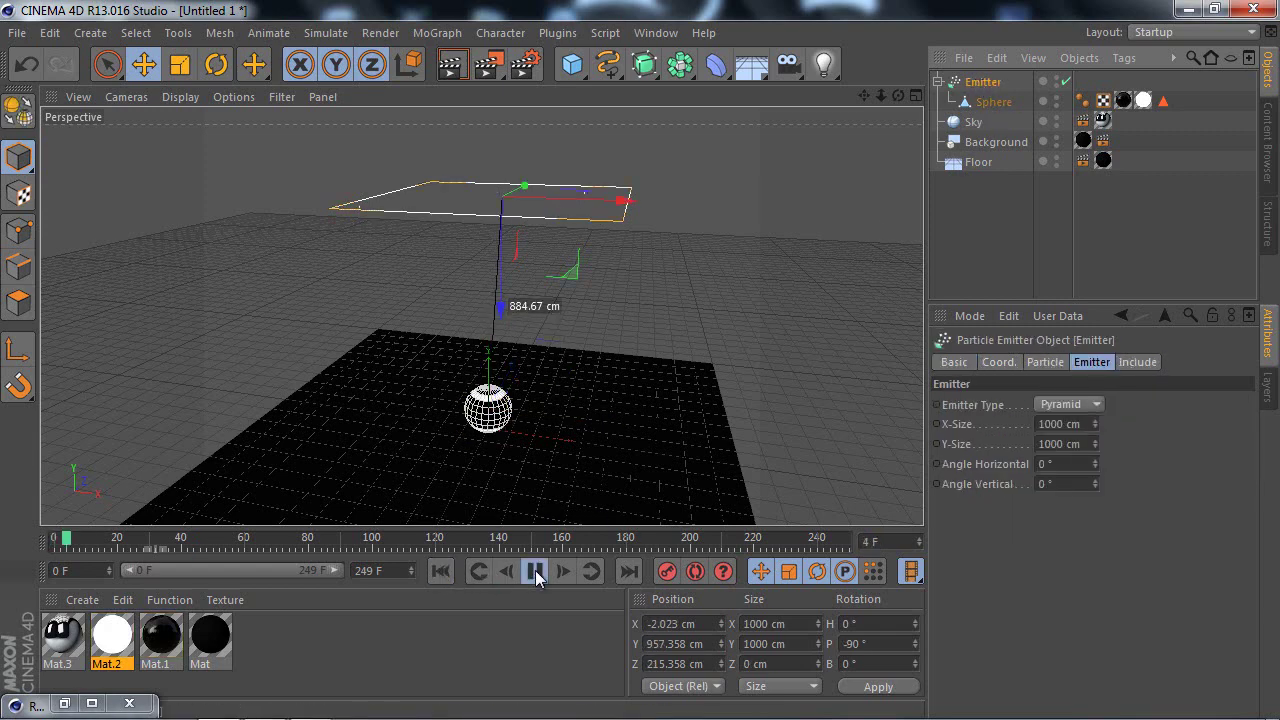
{"action": "left_click", "coordinate": [535, 570]}
{"action": "key", "text": "shift+f"}
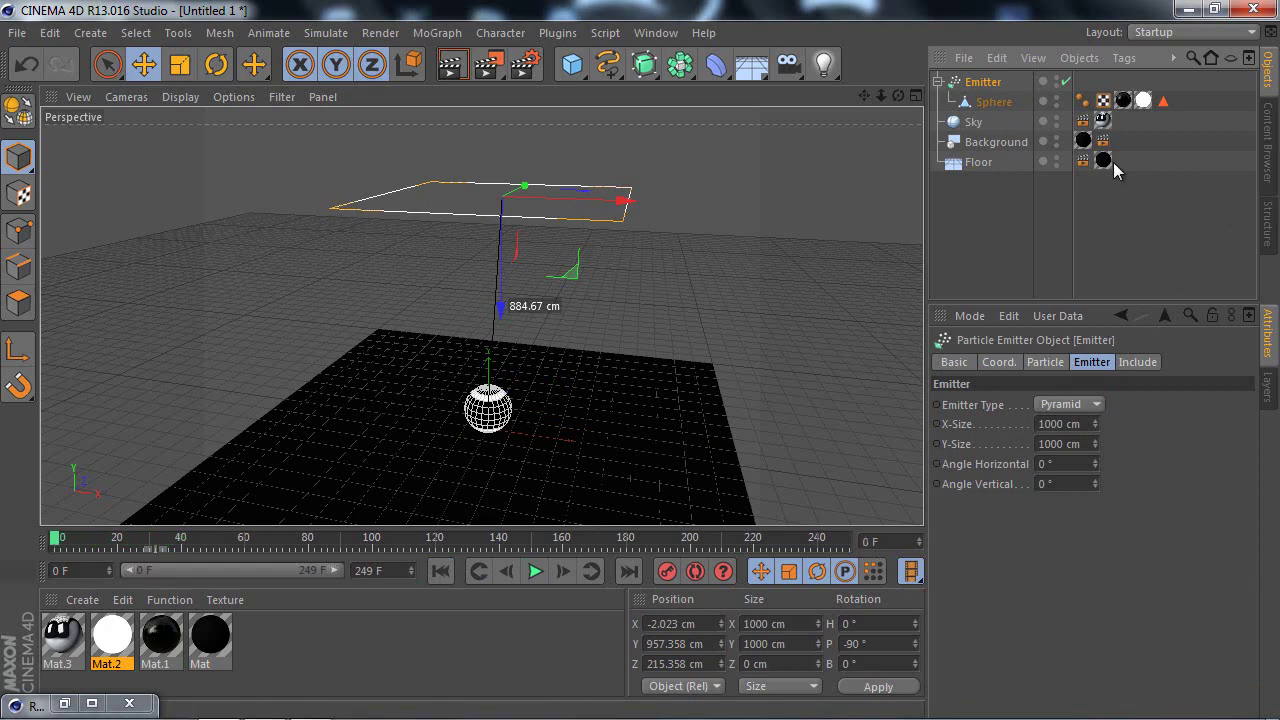
Step: Enable Show Objects on the Emitter's Particle tab, preview emission to frame 205, then rewind
{"action": "left_click", "coordinate": [1005, 362]}
{"action": "left_click", "coordinate": [1060, 362]}
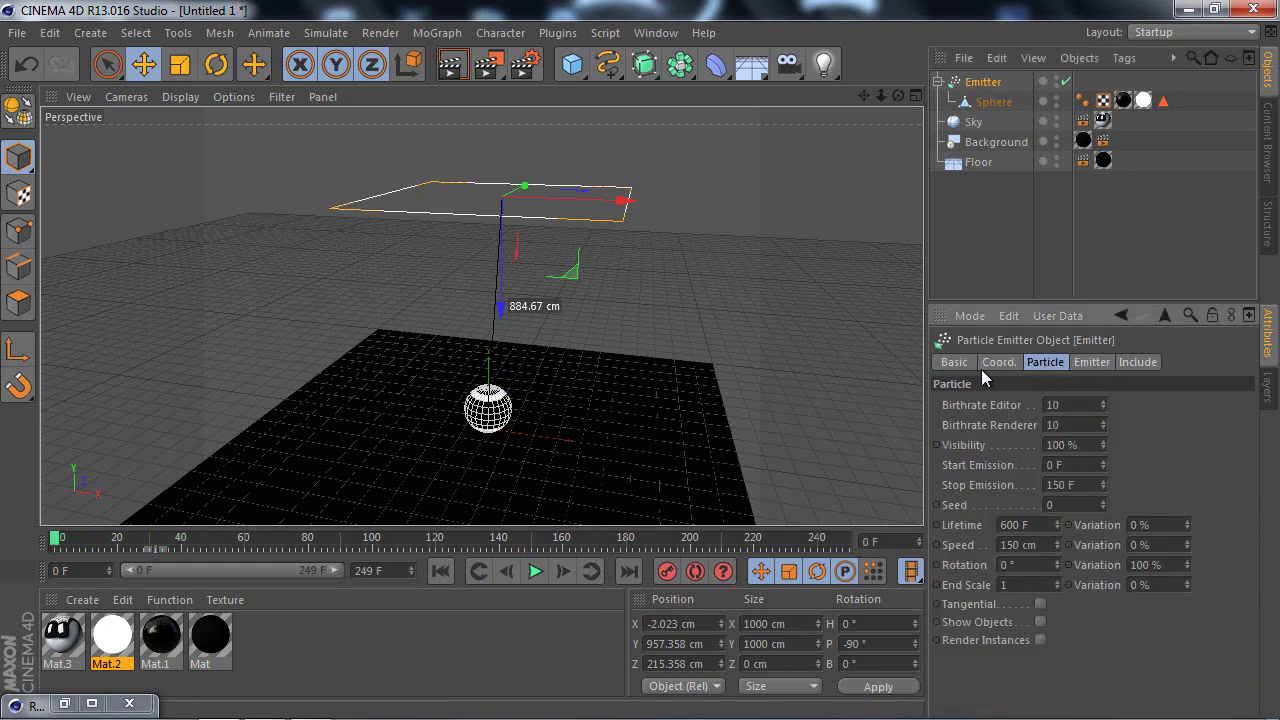
{"action": "left_click", "coordinate": [1039, 622]}
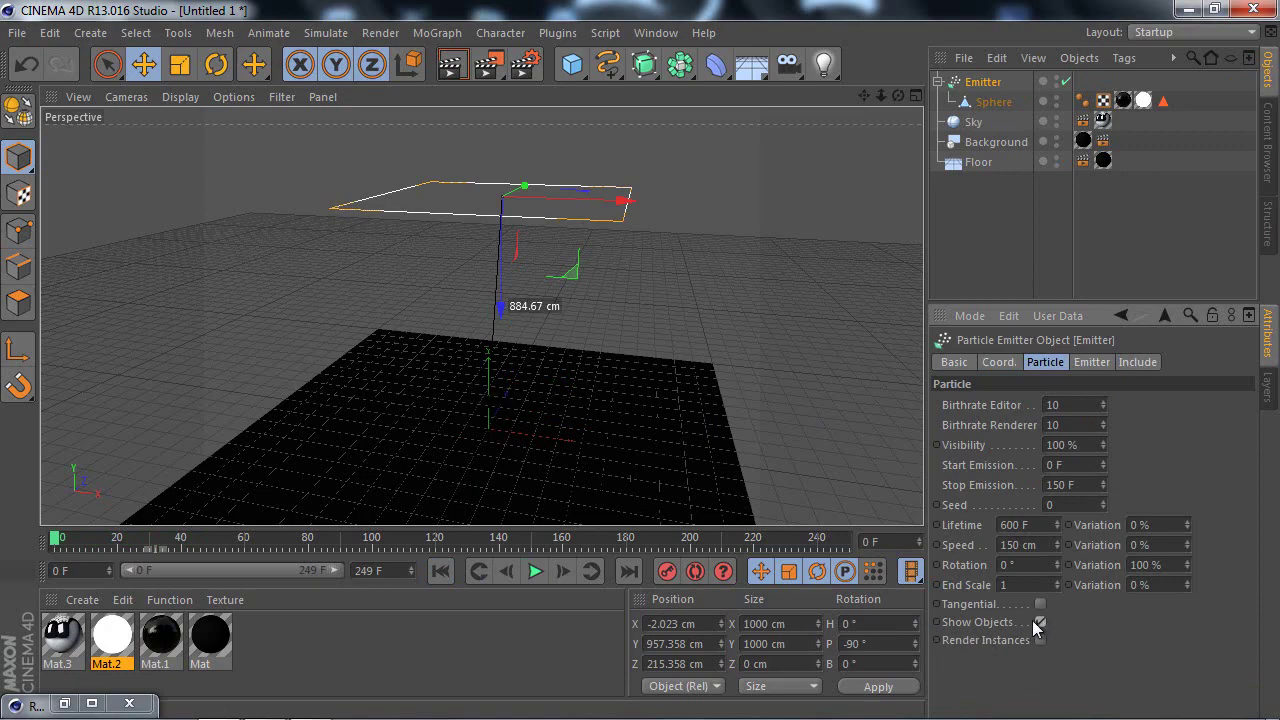
{"action": "left_click", "coordinate": [536, 572]}
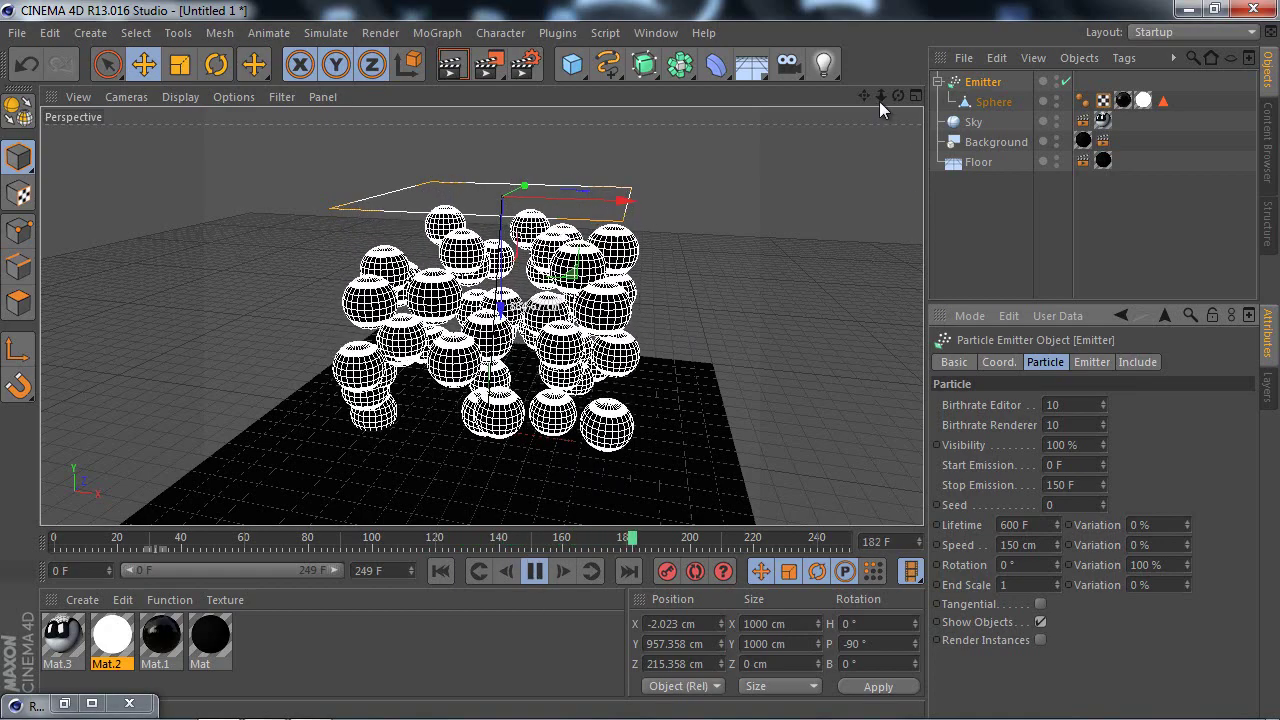
{"action": "left_click", "coordinate": [534, 570]}
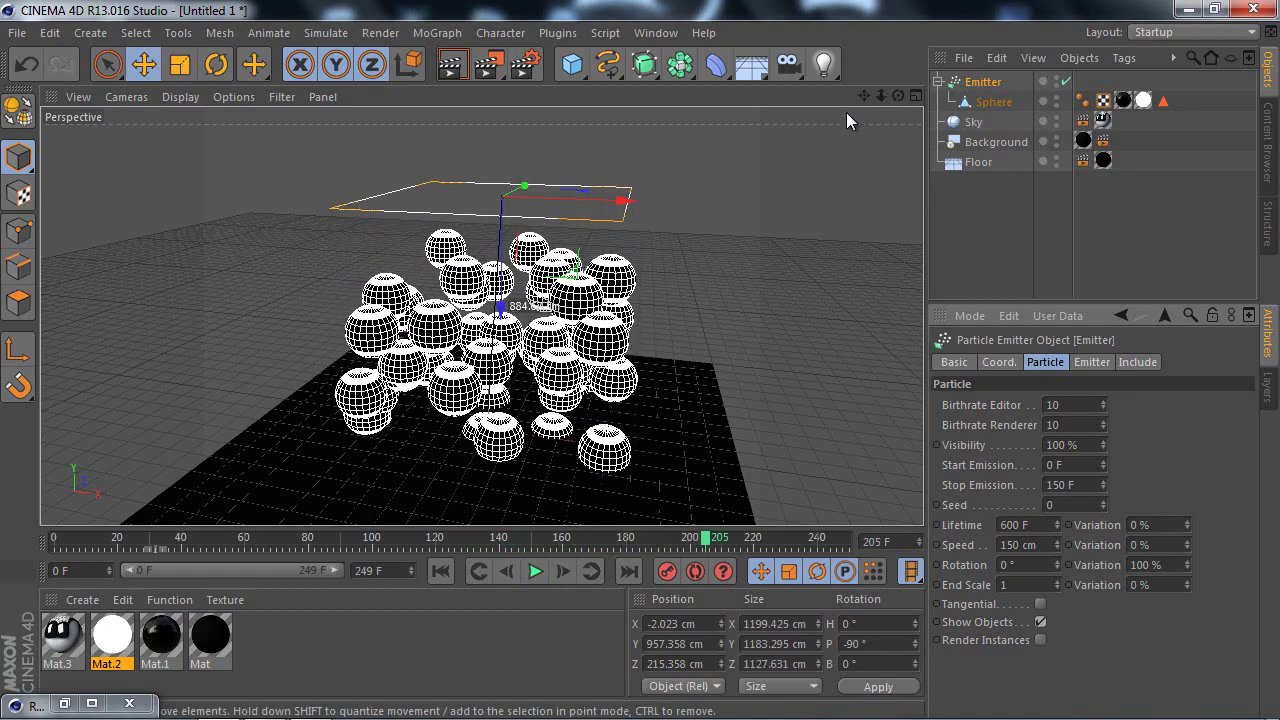
{"action": "left_click_drag", "start_coordinate": [882, 96], "coordinate": [642, 362]}
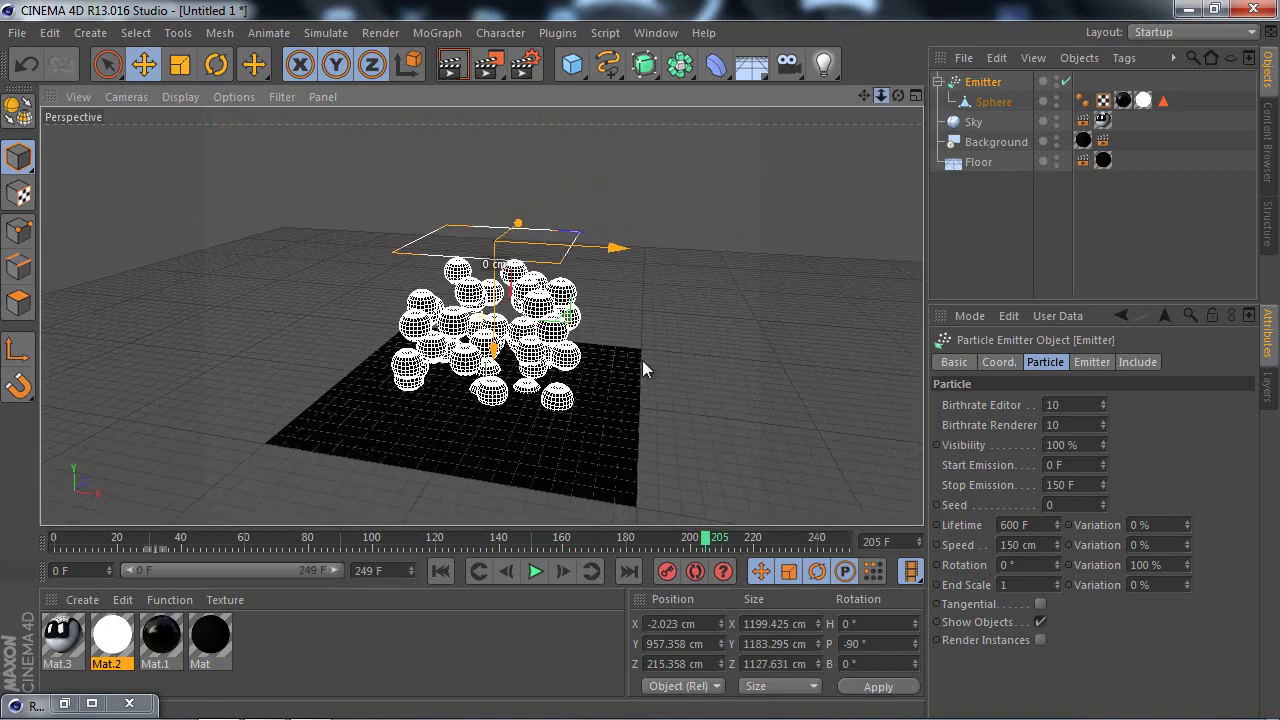
{"action": "left_click_drag", "start_coordinate": [881, 96], "coordinate": [700, 300]}
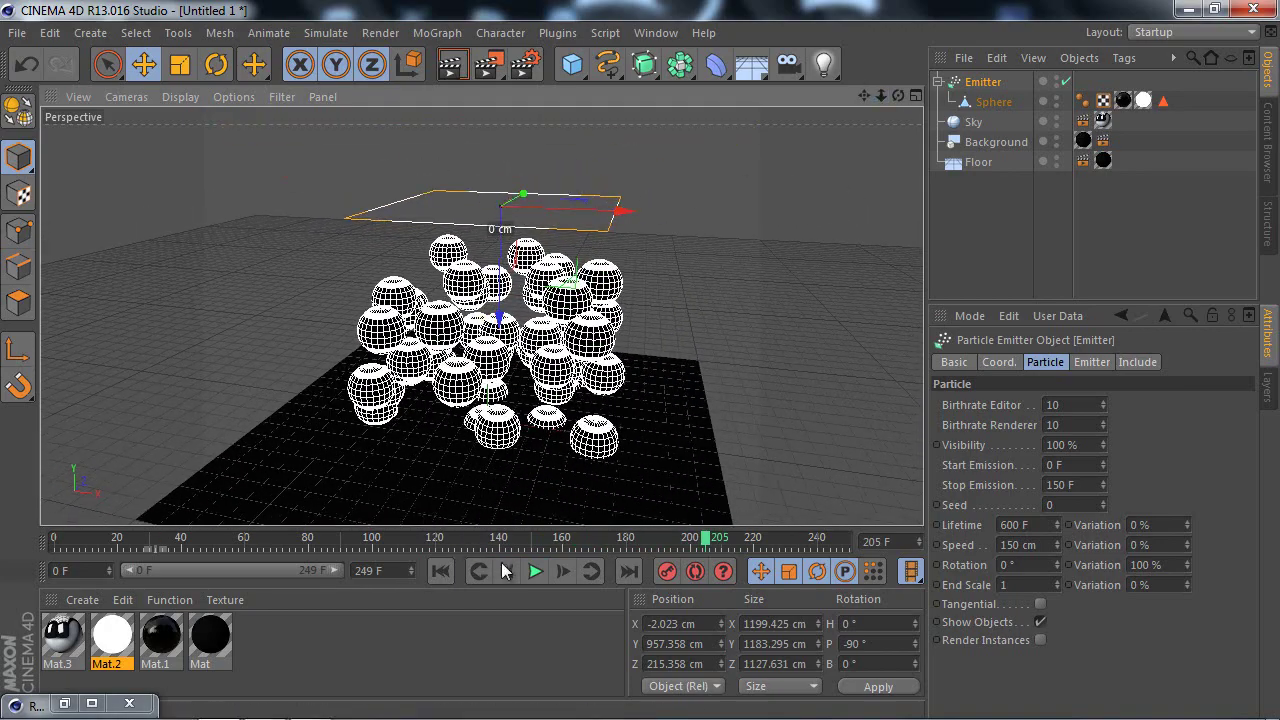
{"action": "left_click", "coordinate": [441, 570]}
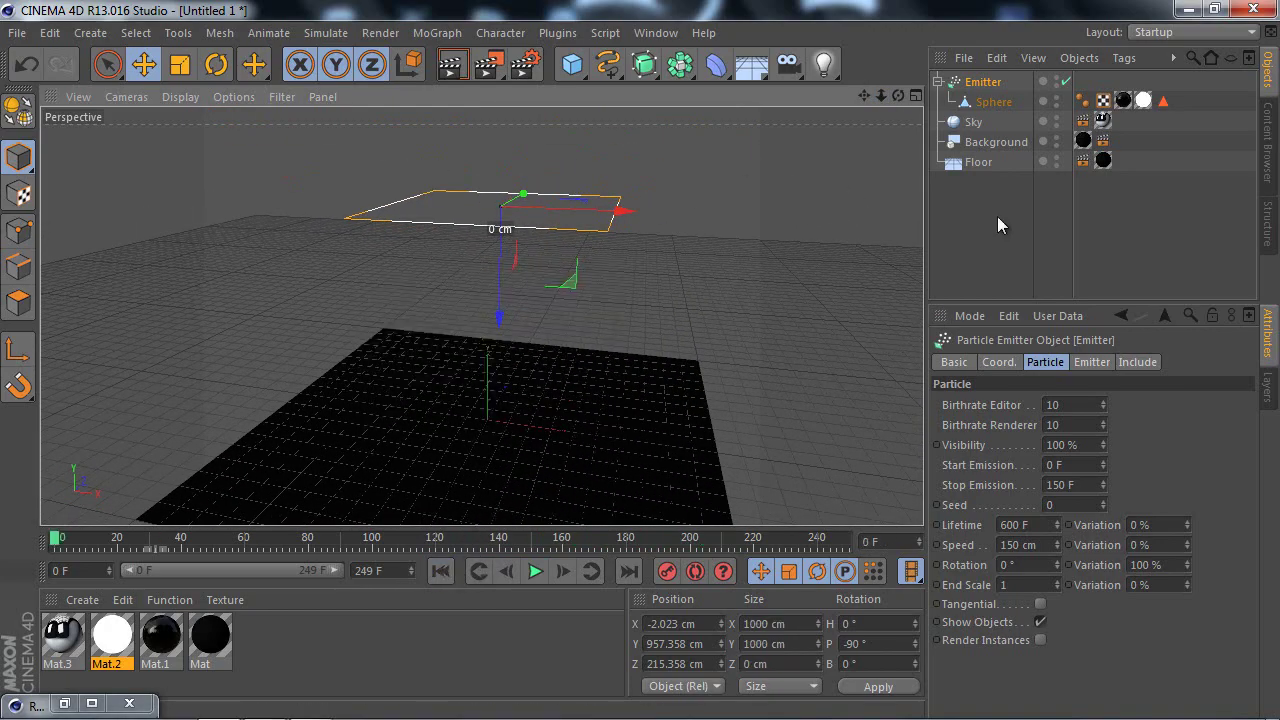
Step: Select the Floor and search its context menu and the main menus for dynamics tags
{"action": "left_click", "coordinate": [966, 168]}
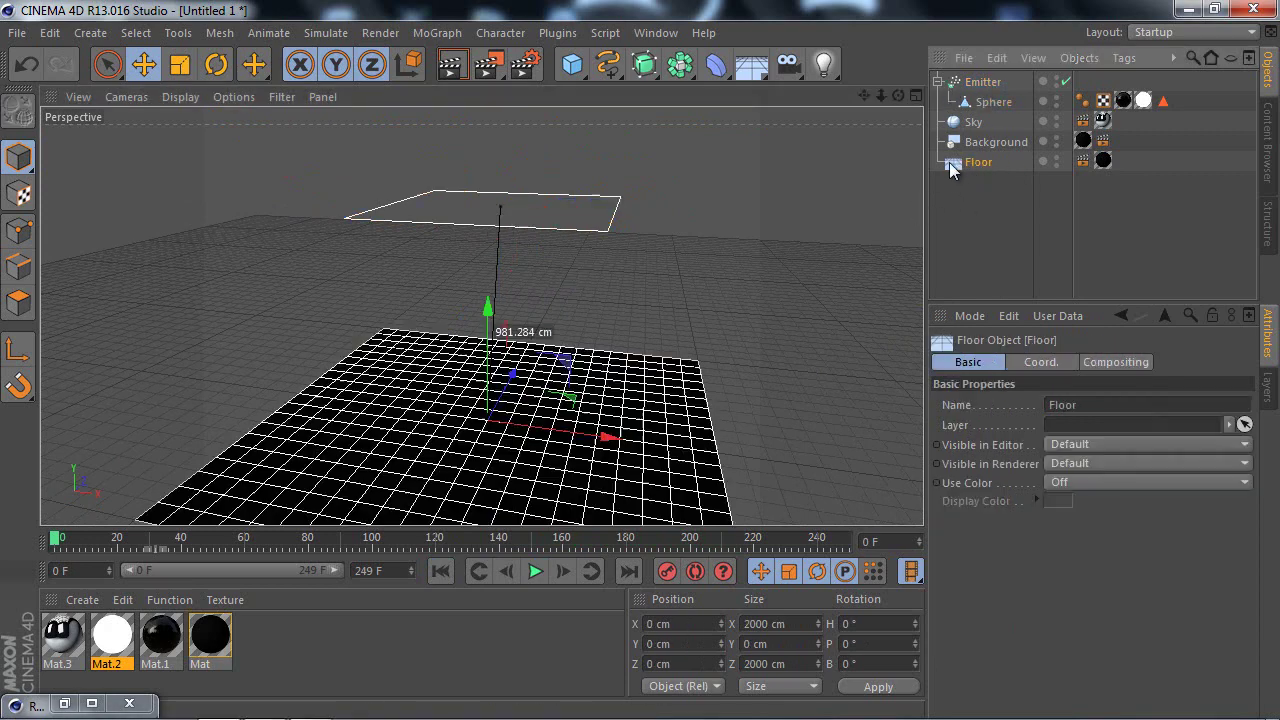
{"action": "right_click", "coordinate": [981, 162]}
{"action": "key", "text": "Escape"}
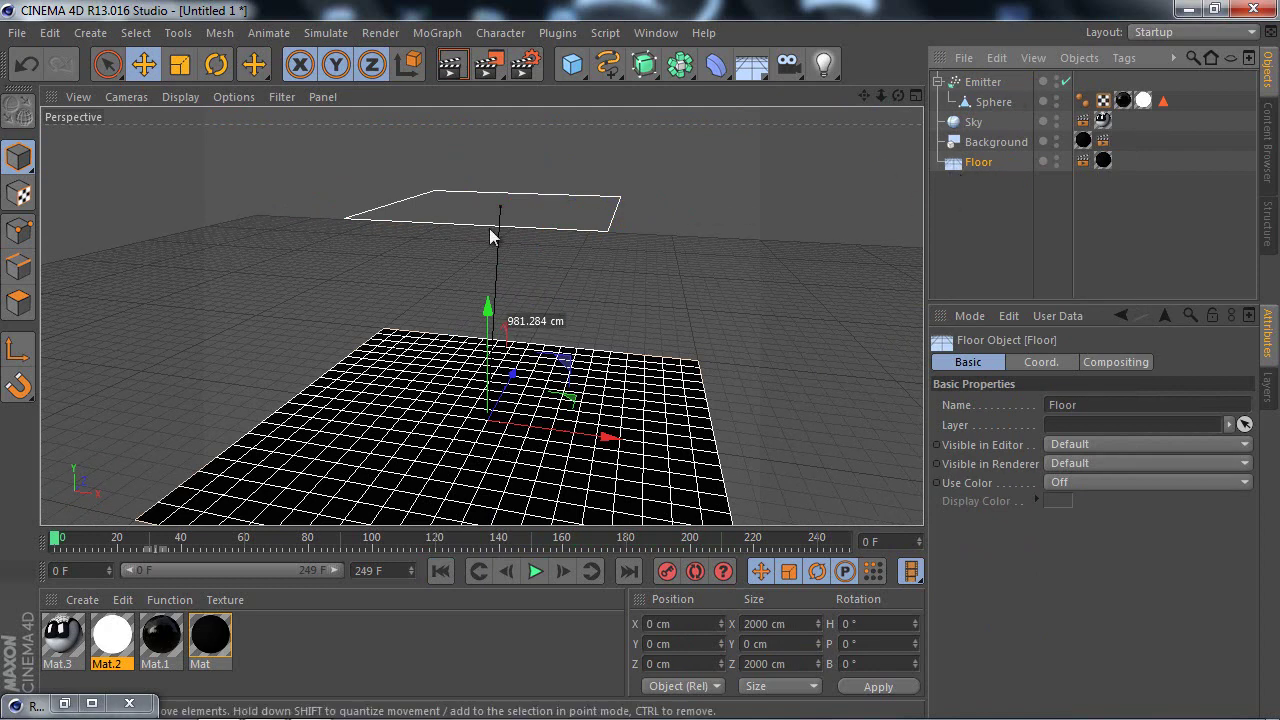
{"action": "right_click", "coordinate": [975, 163]}
{"action": "key", "text": "Escape"}
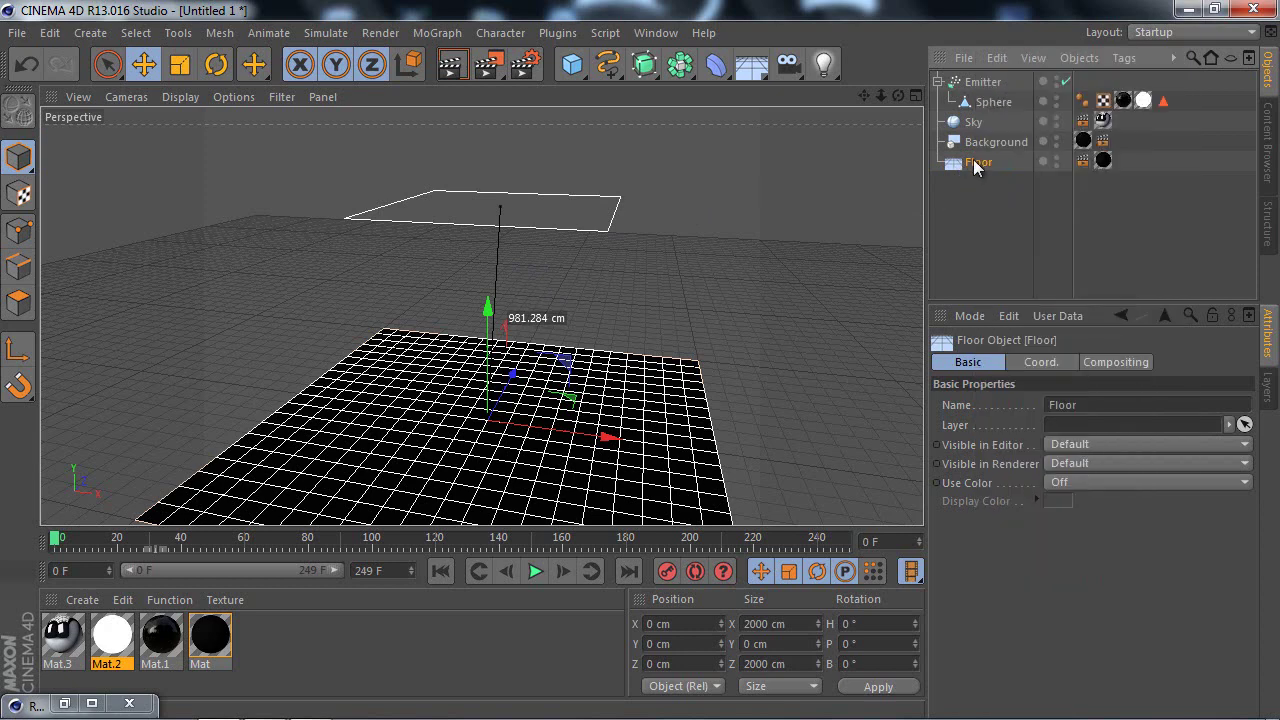
{"action": "right_click", "coordinate": [975, 164]}
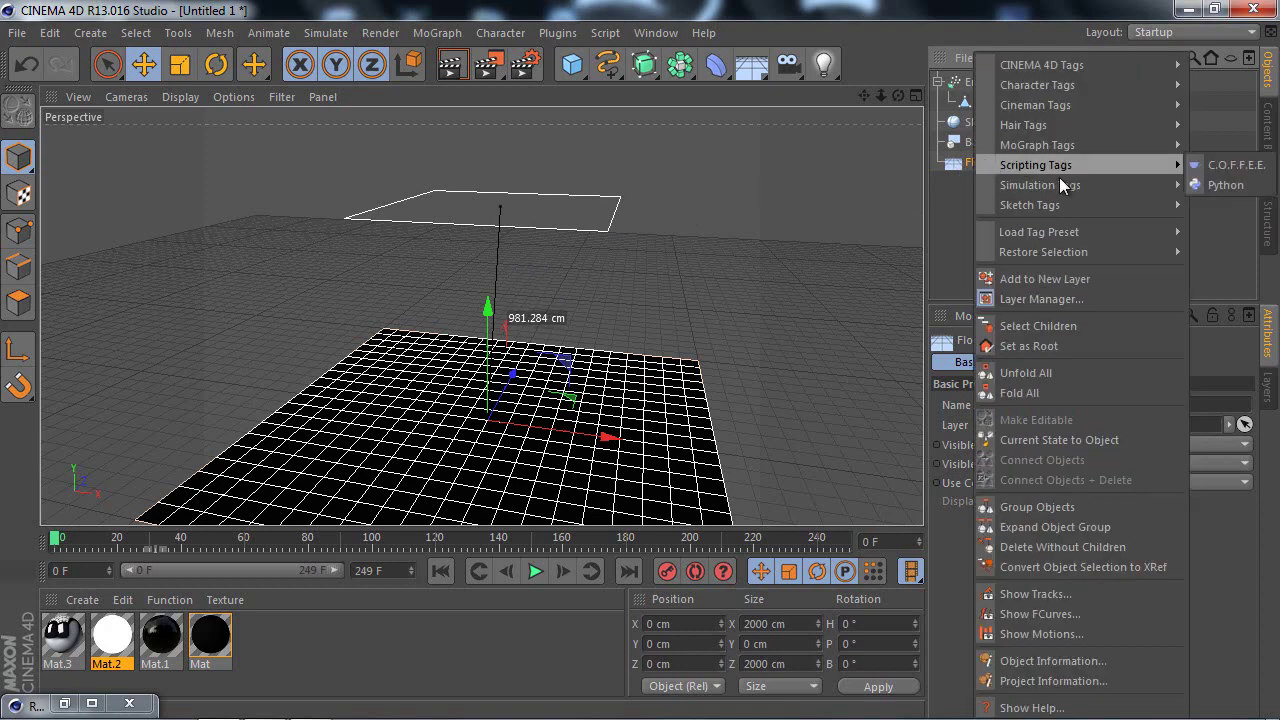
{"action": "mouse_move", "coordinate": [1040, 185]}
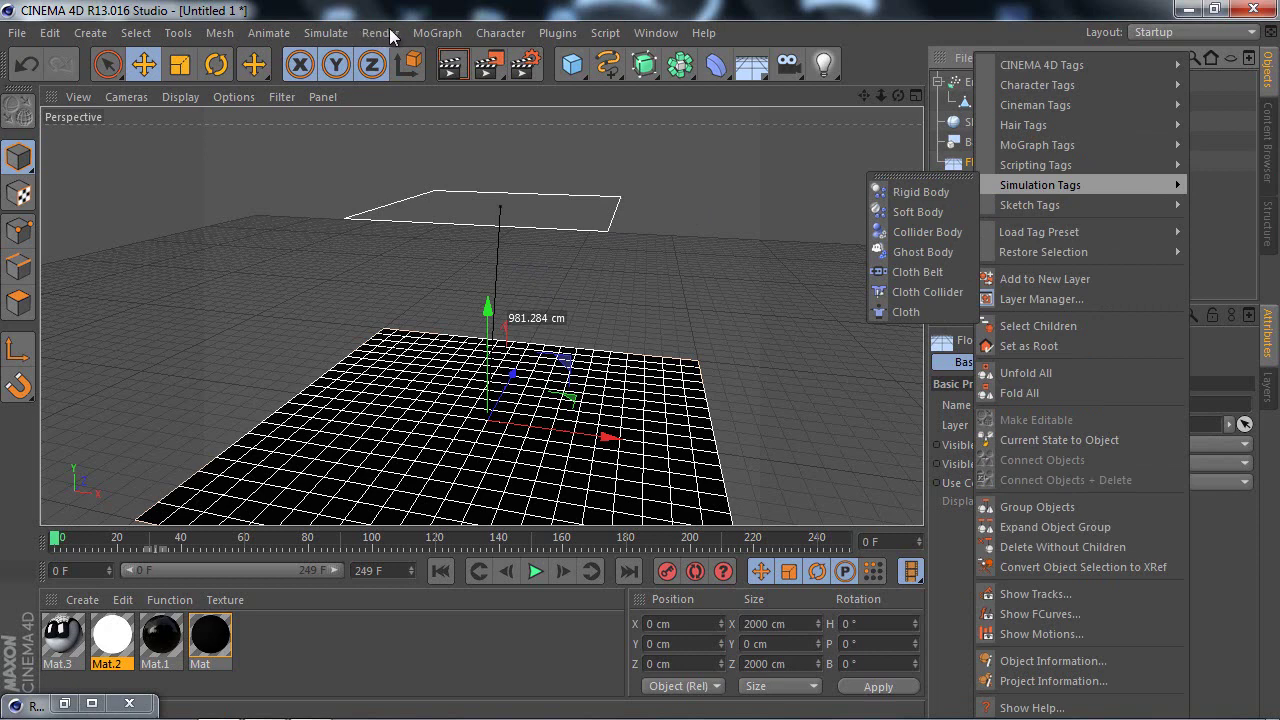
{"action": "left_click", "coordinate": [437, 32]}
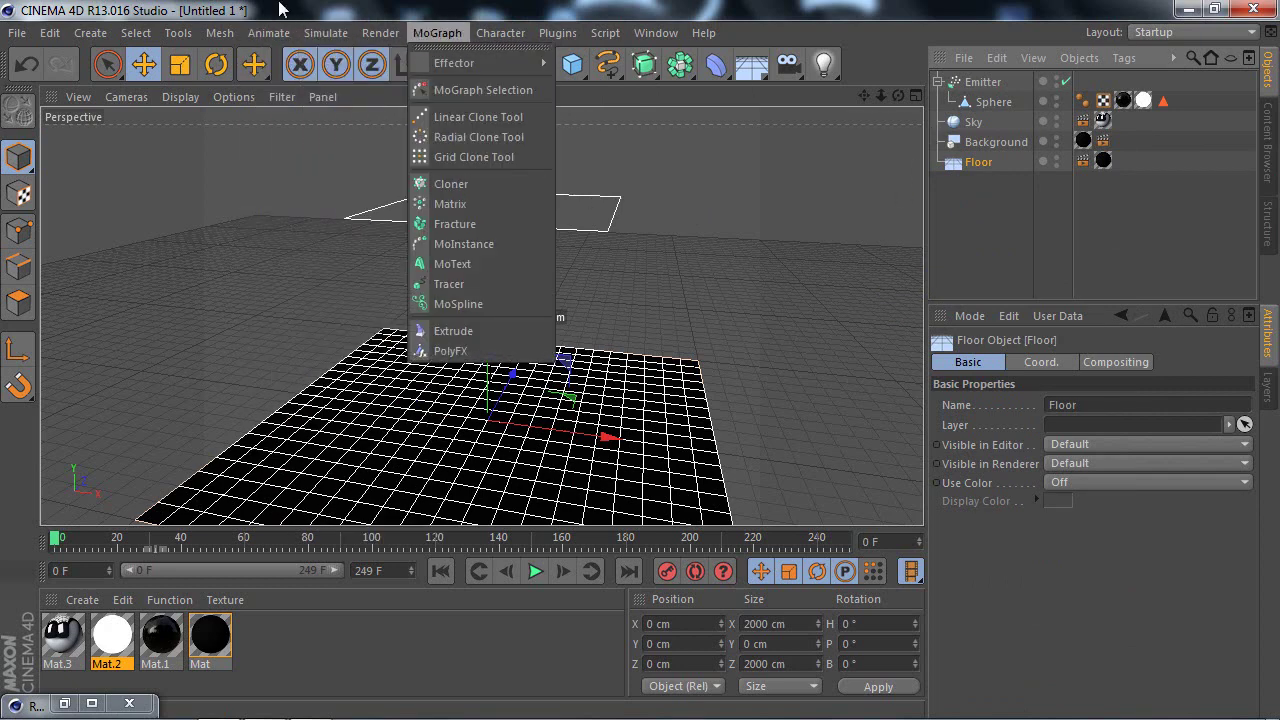
{"action": "left_click", "coordinate": [1003, 197]}
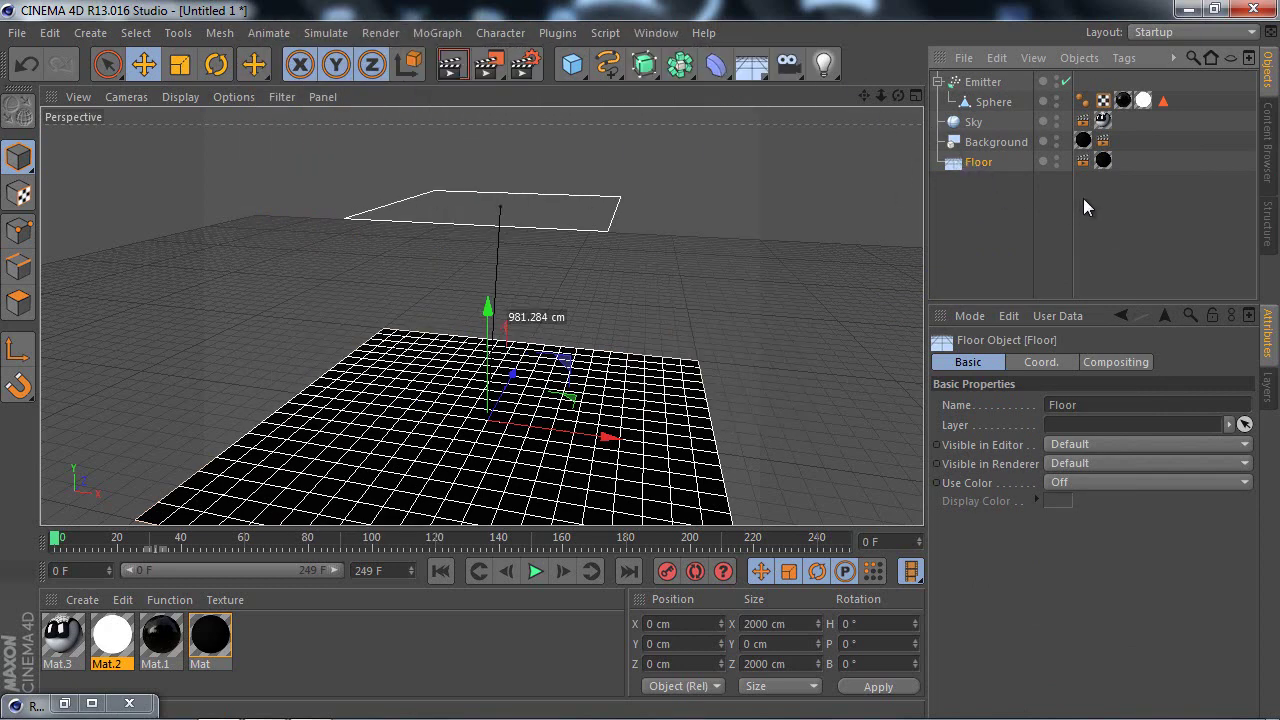
Step: Give the Floor a Collider Body tag with Dynamic Off and review its collision settings
{"action": "right_click", "coordinate": [982, 162]}
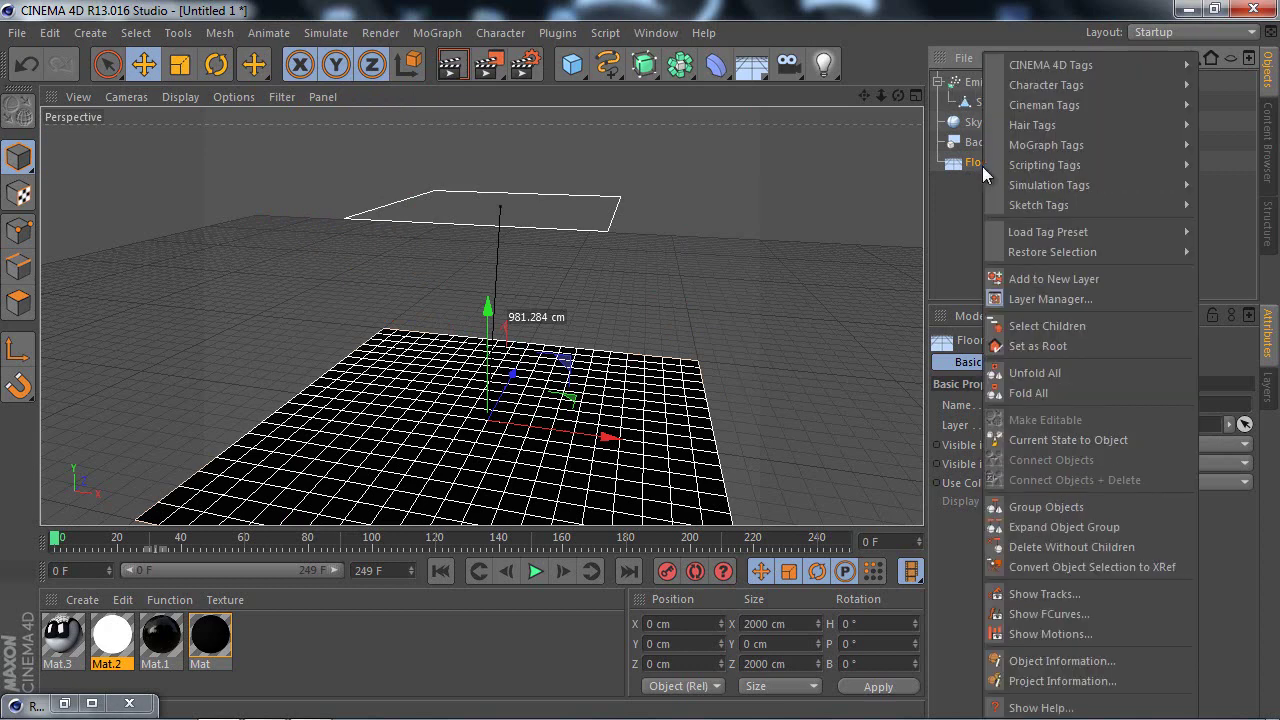
{"action": "mouse_move", "coordinate": [1049, 185]}
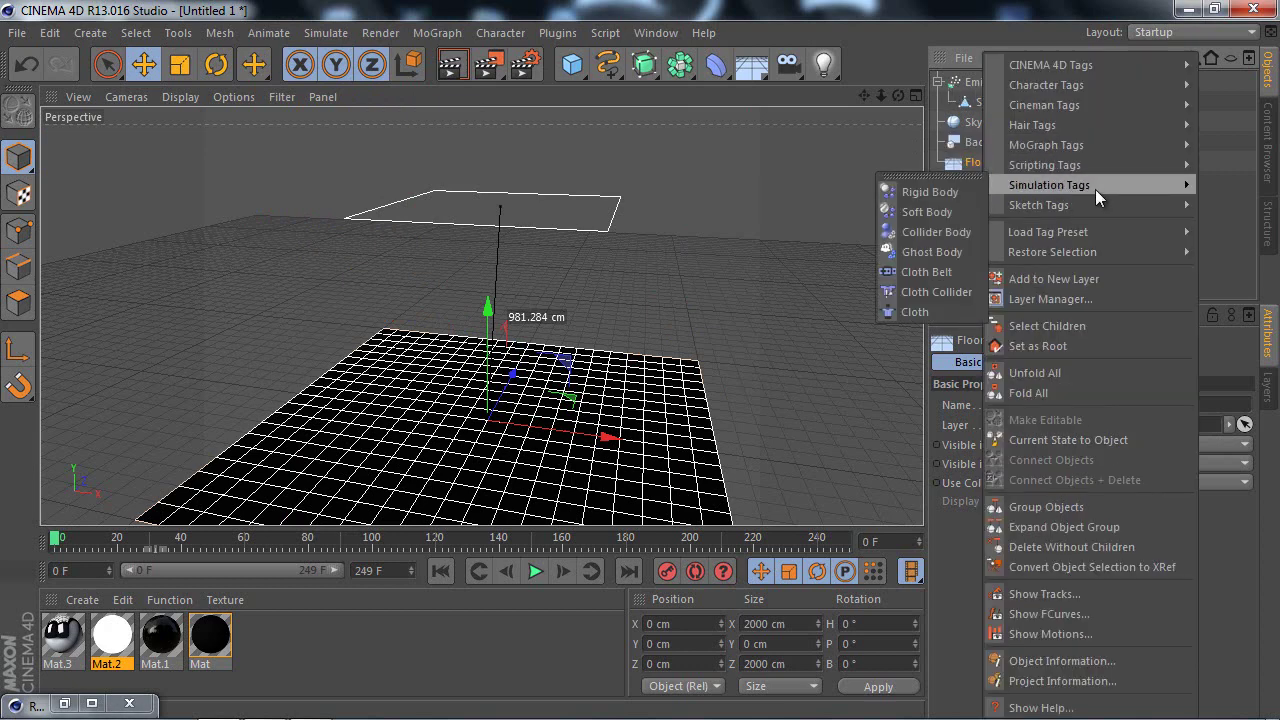
{"action": "left_click", "coordinate": [924, 194]}
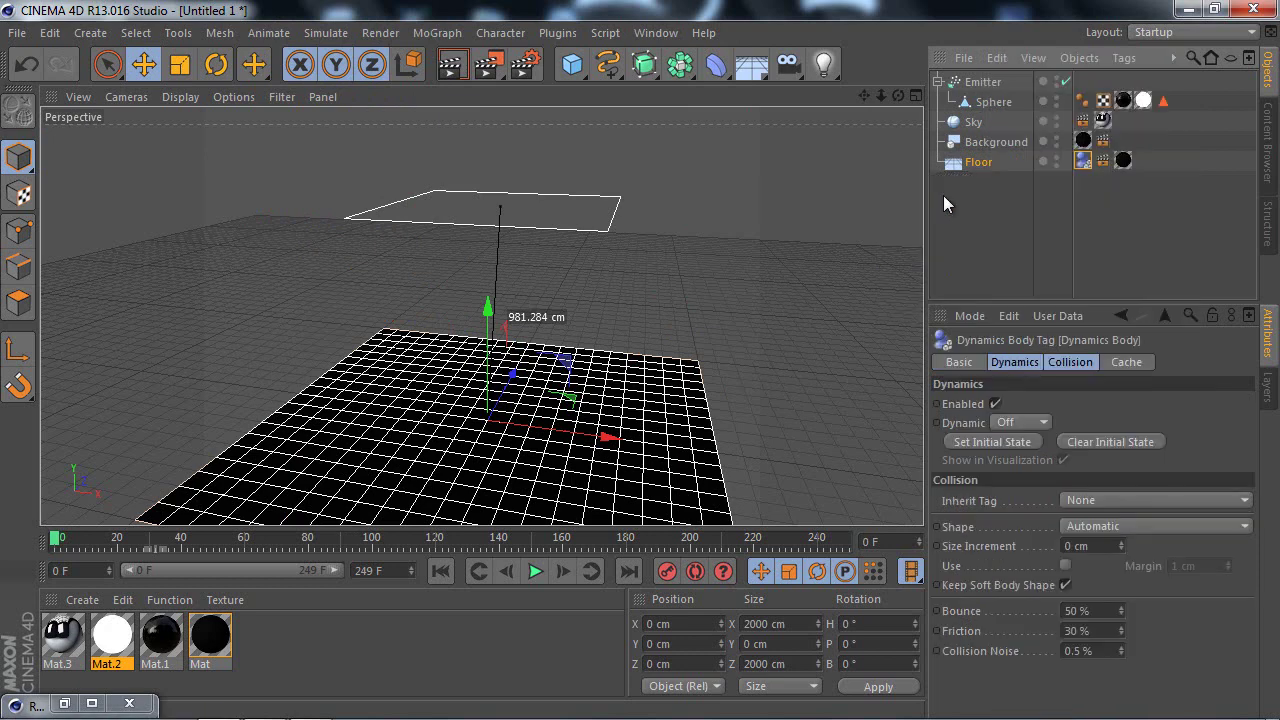
{"action": "left_click", "coordinate": [1035, 200]}
{"action": "left_click", "coordinate": [972, 165]}
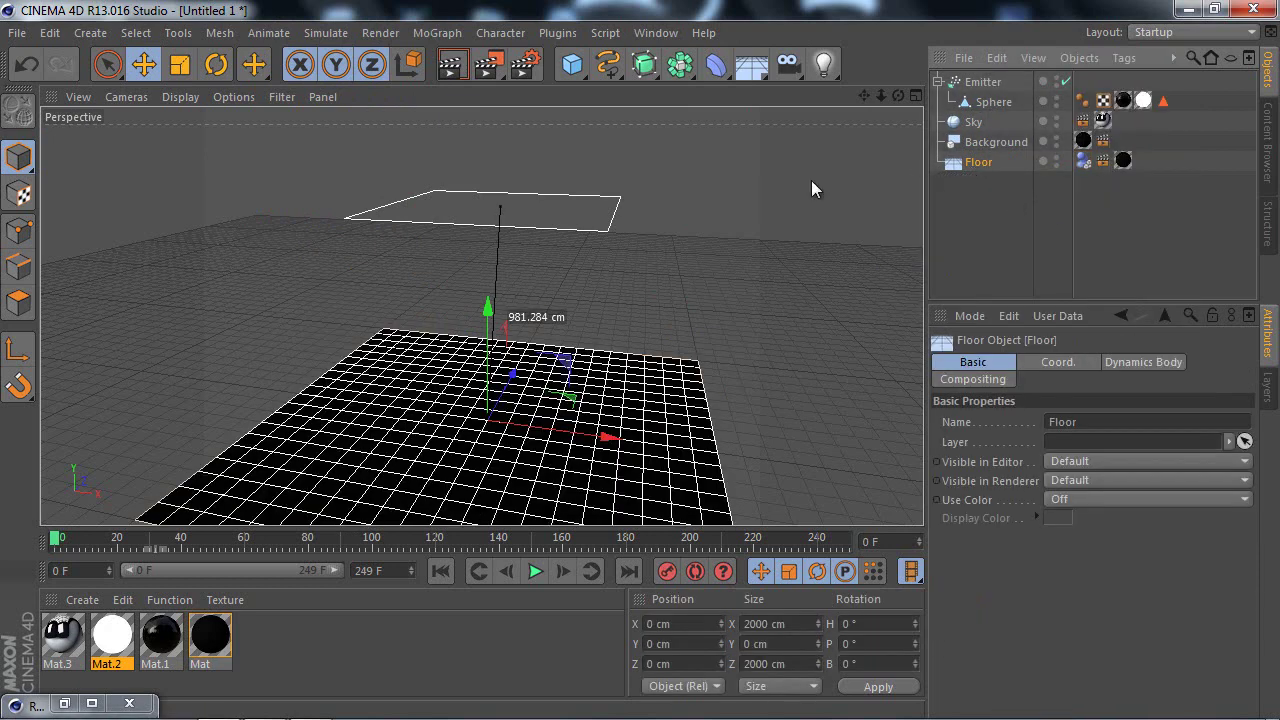
{"action": "mouse_move", "coordinate": [57, 545]}
{"action": "left_mouse_down"}
{"action": "mouse_move", "coordinate": [255, 553]}
{"action": "mouse_move", "coordinate": [90, 528]}
{"action": "left_mouse_up"}
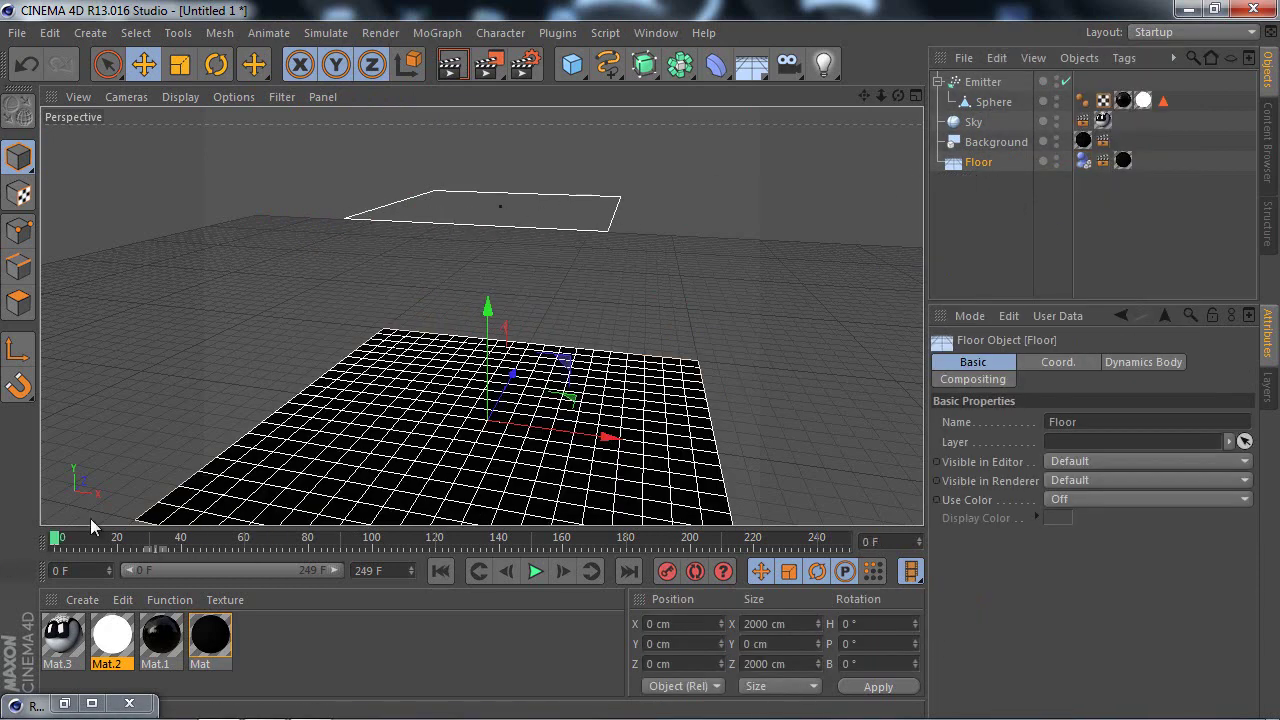
{"action": "left_click", "coordinate": [1084, 161]}
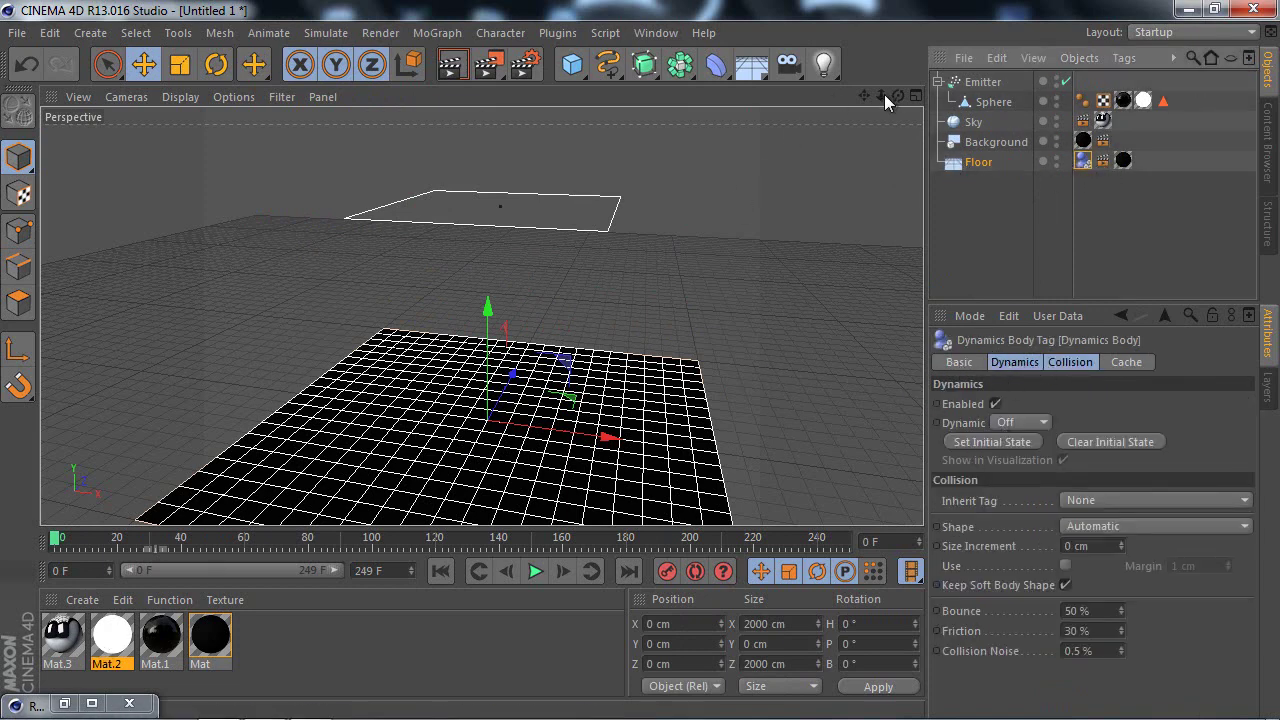
{"action": "left_click_drag", "start_coordinate": [864, 95], "coordinate": [890, 100]}
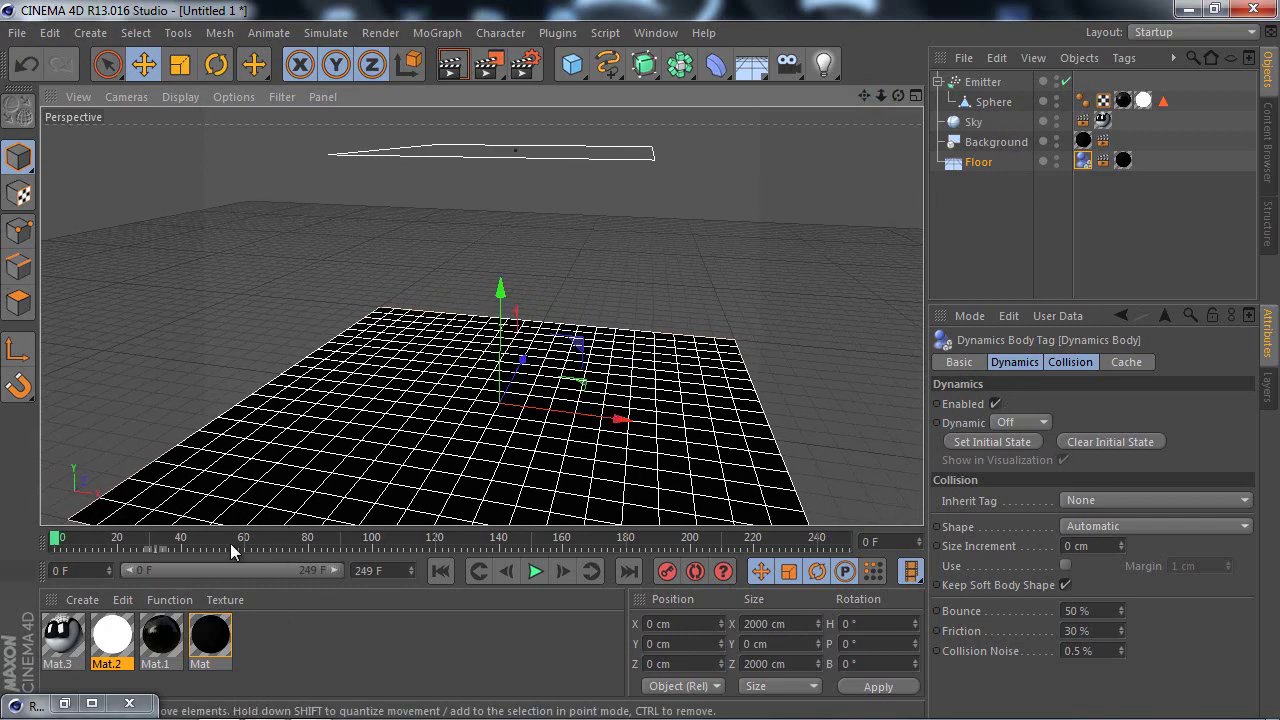
{"action": "left_click_drag", "start_coordinate": [890, 96], "coordinate": [880, 95]}
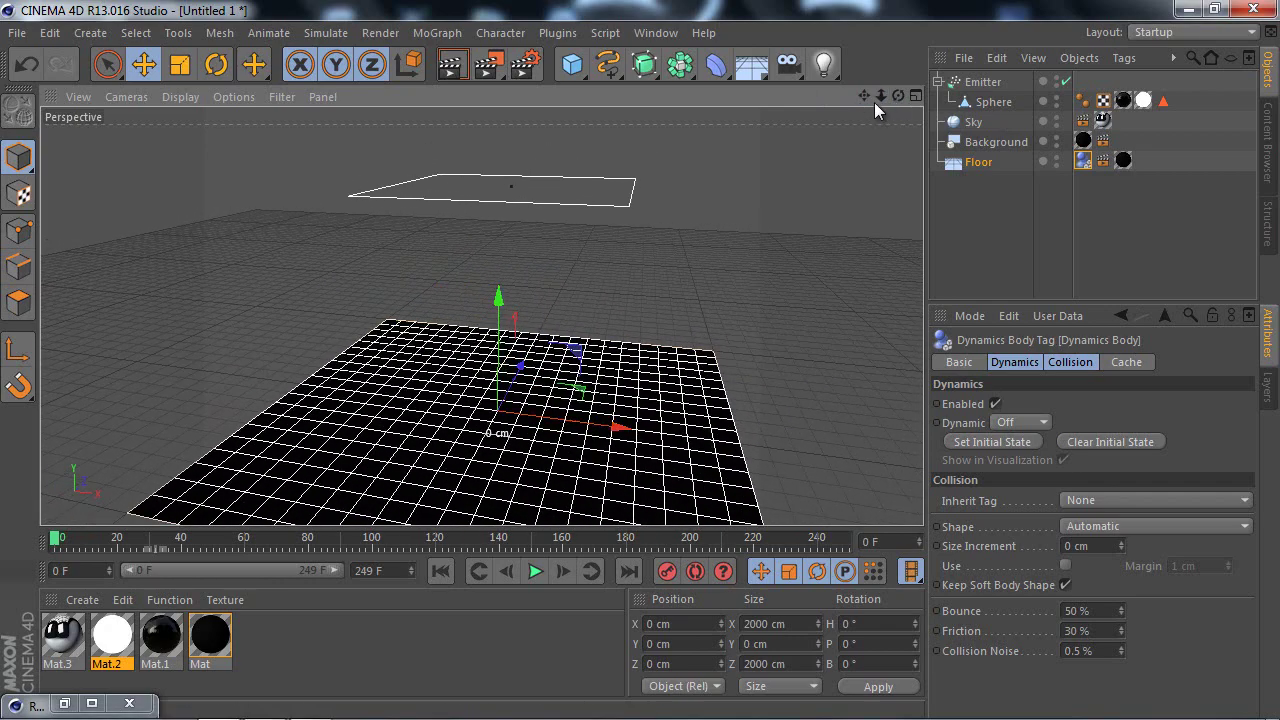
{"action": "left_click", "coordinate": [985, 158]}
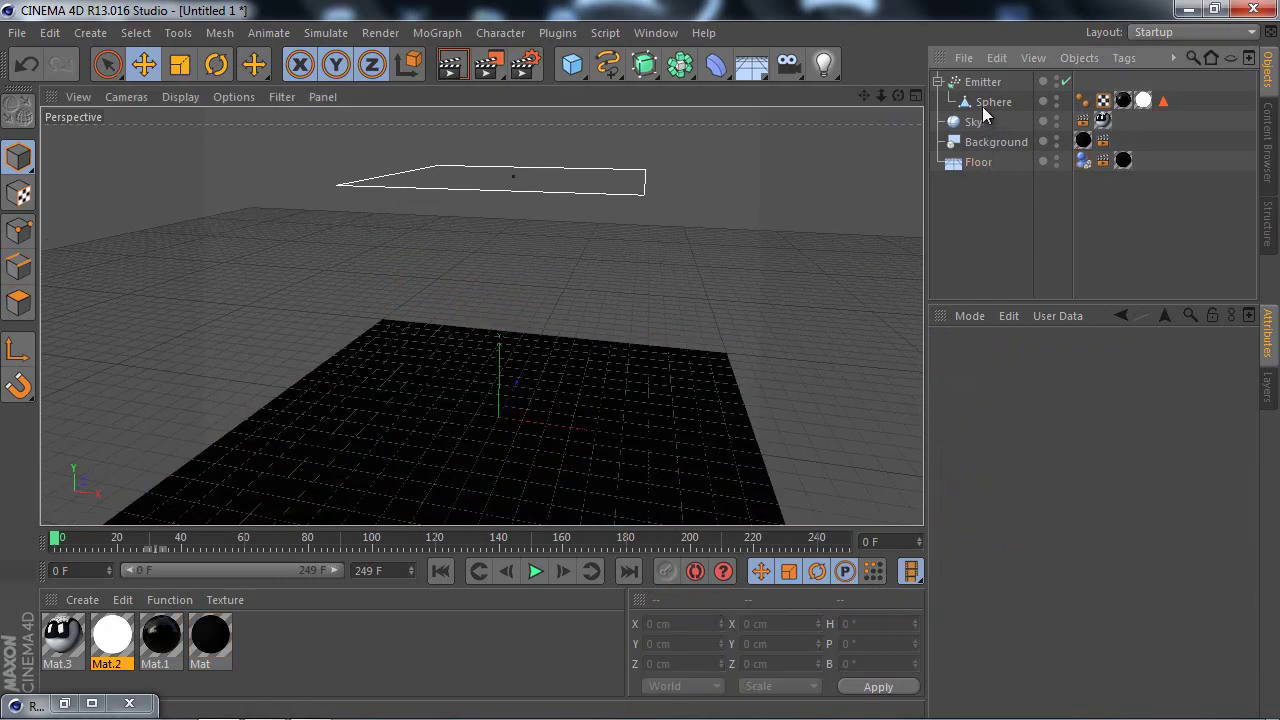
Step: Add a Rigid Body dynamics tag to the Sphere
{"action": "left_click", "coordinate": [990, 108]}
{"action": "right_click", "coordinate": [986, 108]}
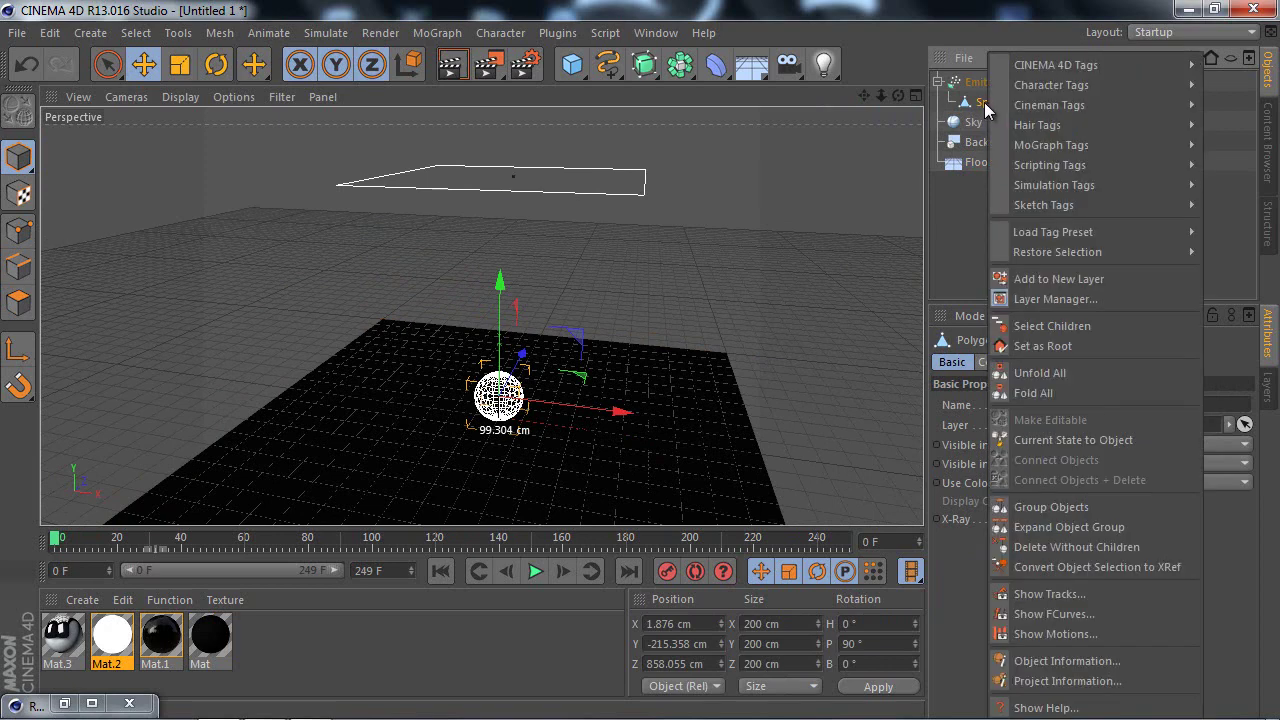
{"action": "mouse_move", "coordinate": [1054, 185]}
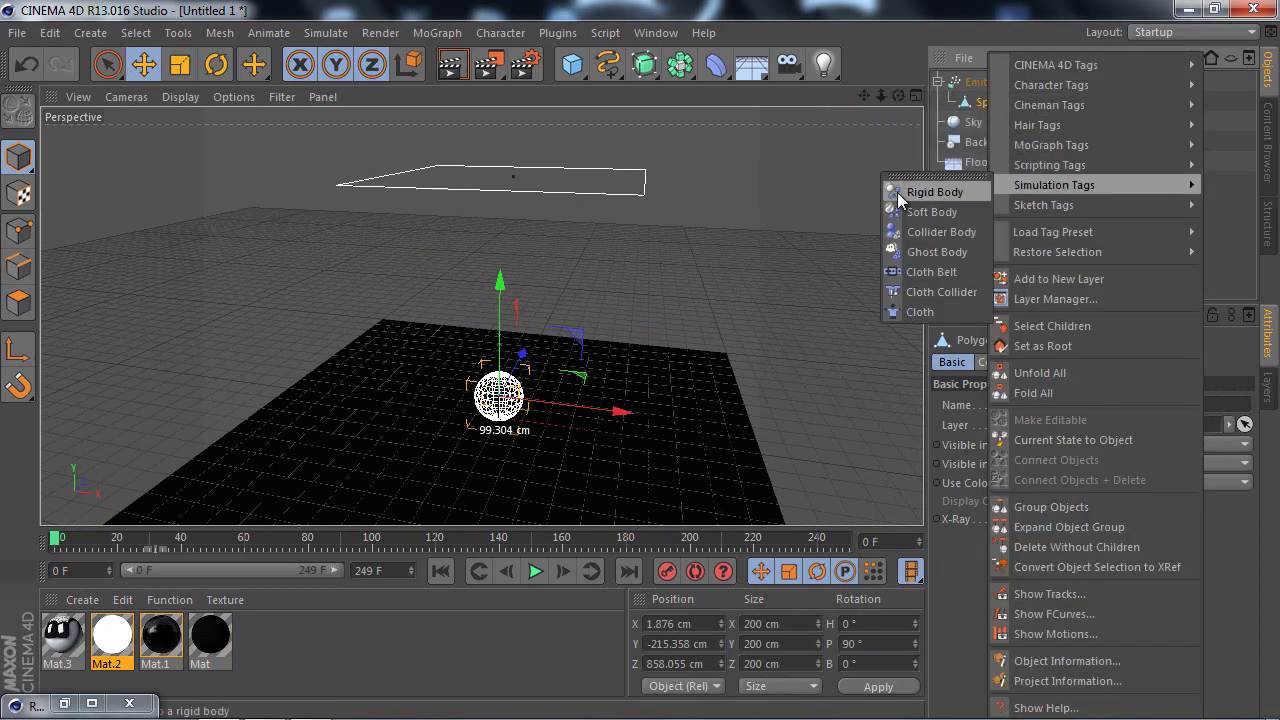
{"action": "left_click", "coordinate": [925, 196]}
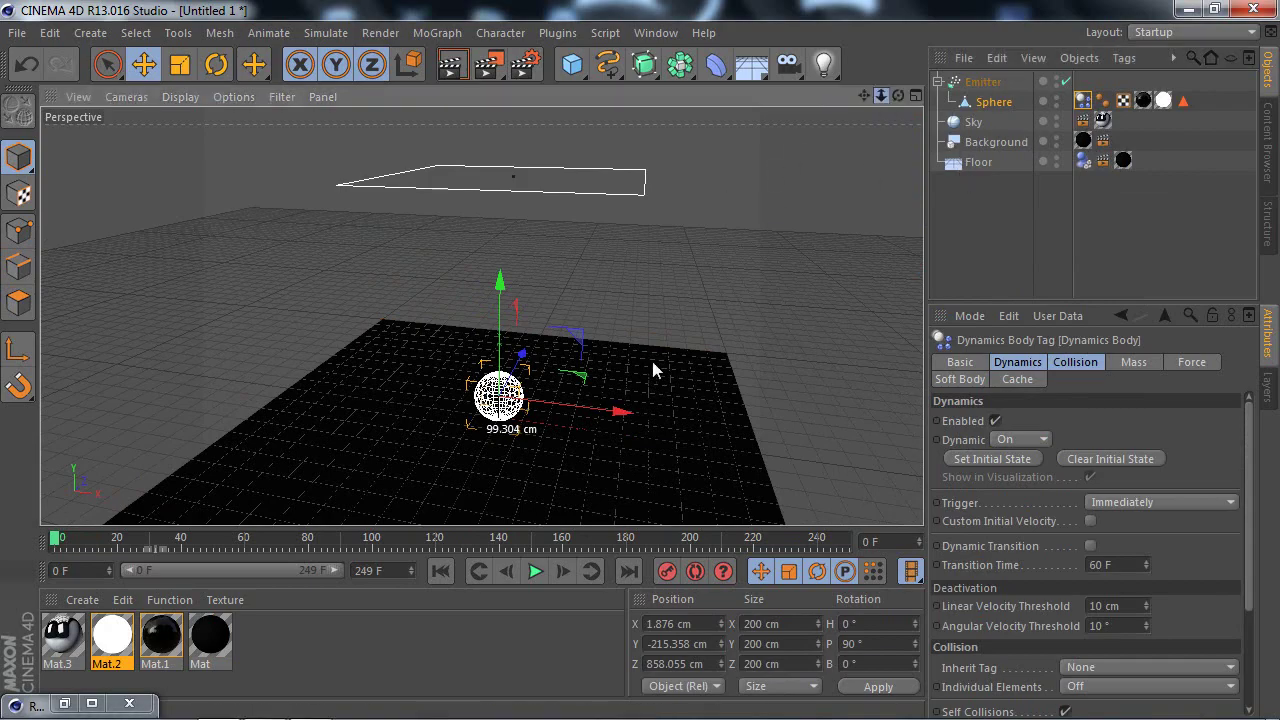
{"action": "right_click_drag", "start_coordinate": [652, 361], "coordinate": [638, 362], "text": "alt"}
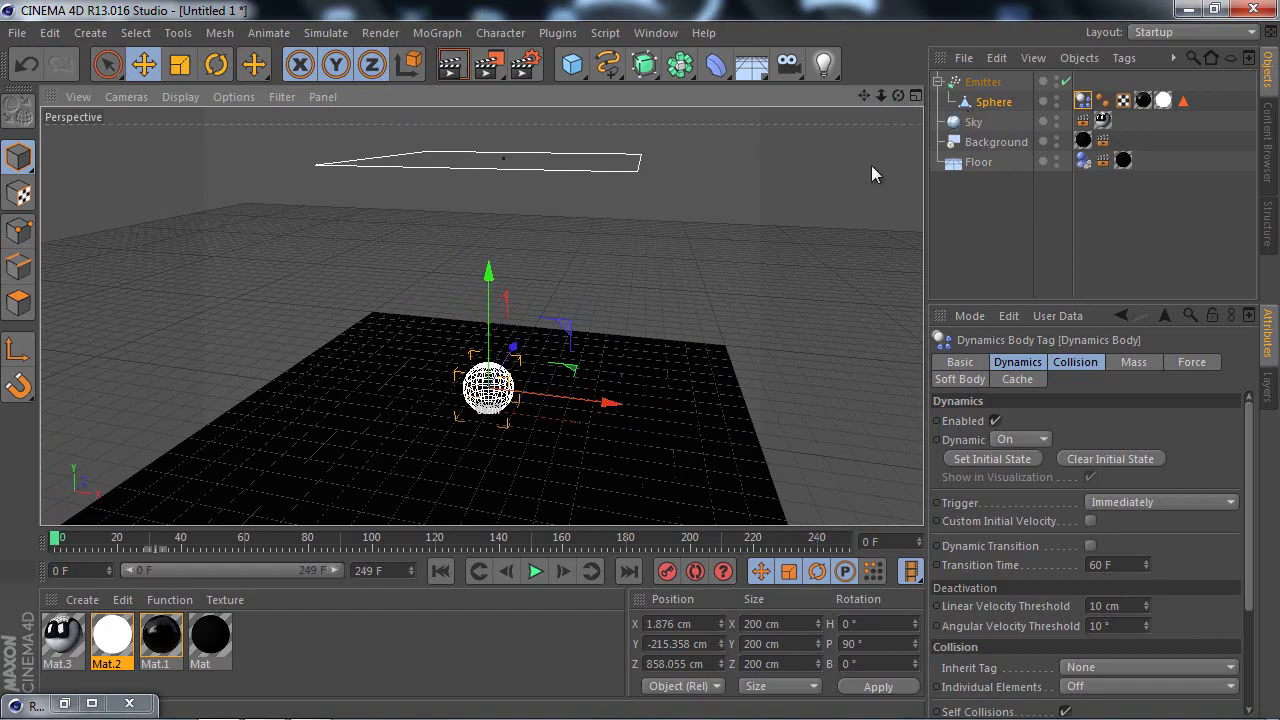
Step: Play the simulation to frame 124 and orbit to view the spheres piled on the floor
{"action": "left_click", "coordinate": [536, 571]}
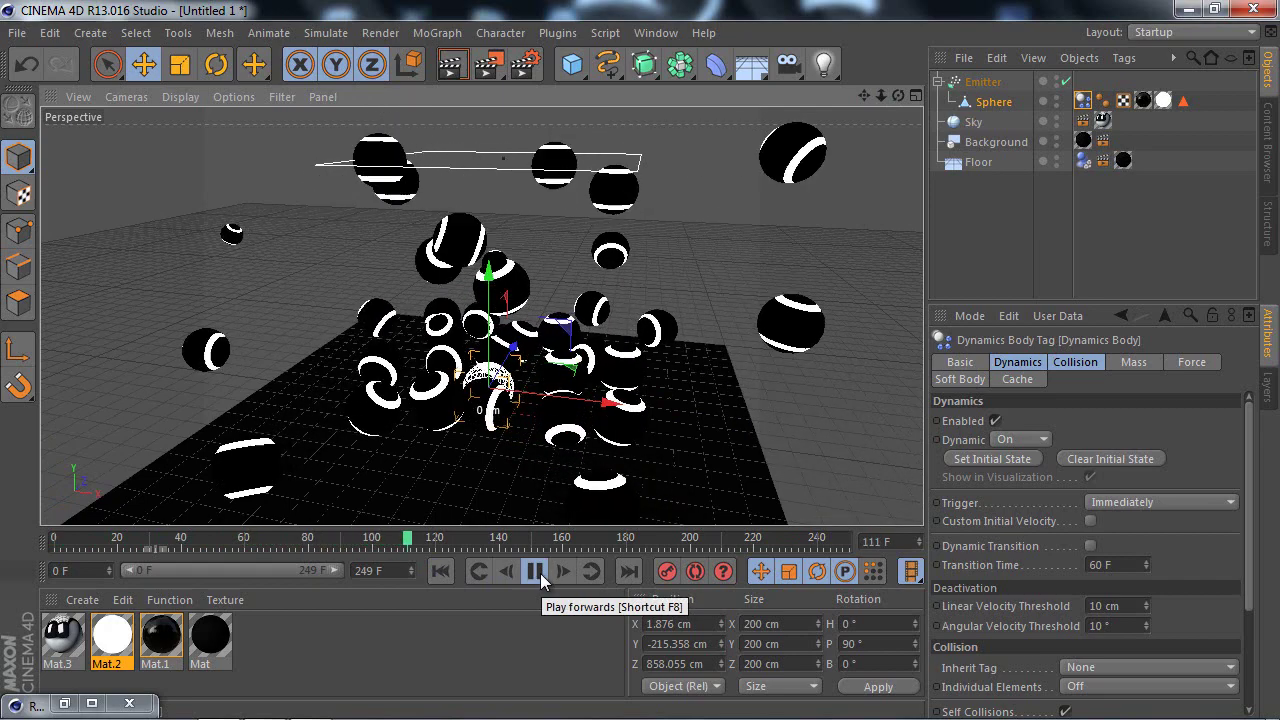
{"action": "left_click", "coordinate": [536, 571]}
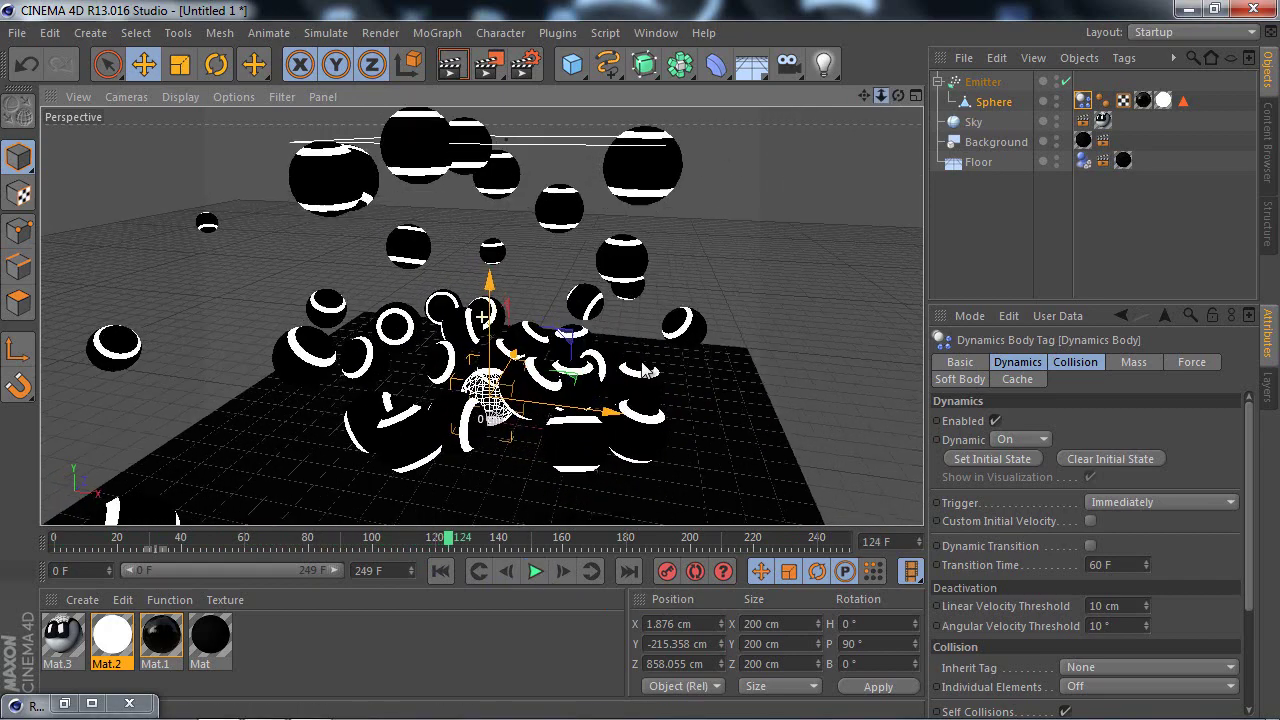
{"action": "mouse_move", "coordinate": [644, 370]}
{"action": "left_mouse_down", "text": "alt"}
{"action": "mouse_move", "coordinate": [639, 359]}
{"action": "mouse_move", "coordinate": [632, 374]}
{"action": "mouse_move", "coordinate": [646, 357]}
{"action": "mouse_move", "coordinate": [707, 370]}
{"action": "mouse_move", "coordinate": [639, 362]}
{"action": "mouse_move", "coordinate": [640, 385]}
{"action": "mouse_move", "coordinate": [641, 351]}
{"action": "mouse_move", "coordinate": [645, 370]}
{"action": "left_mouse_up", "text": "alt"}
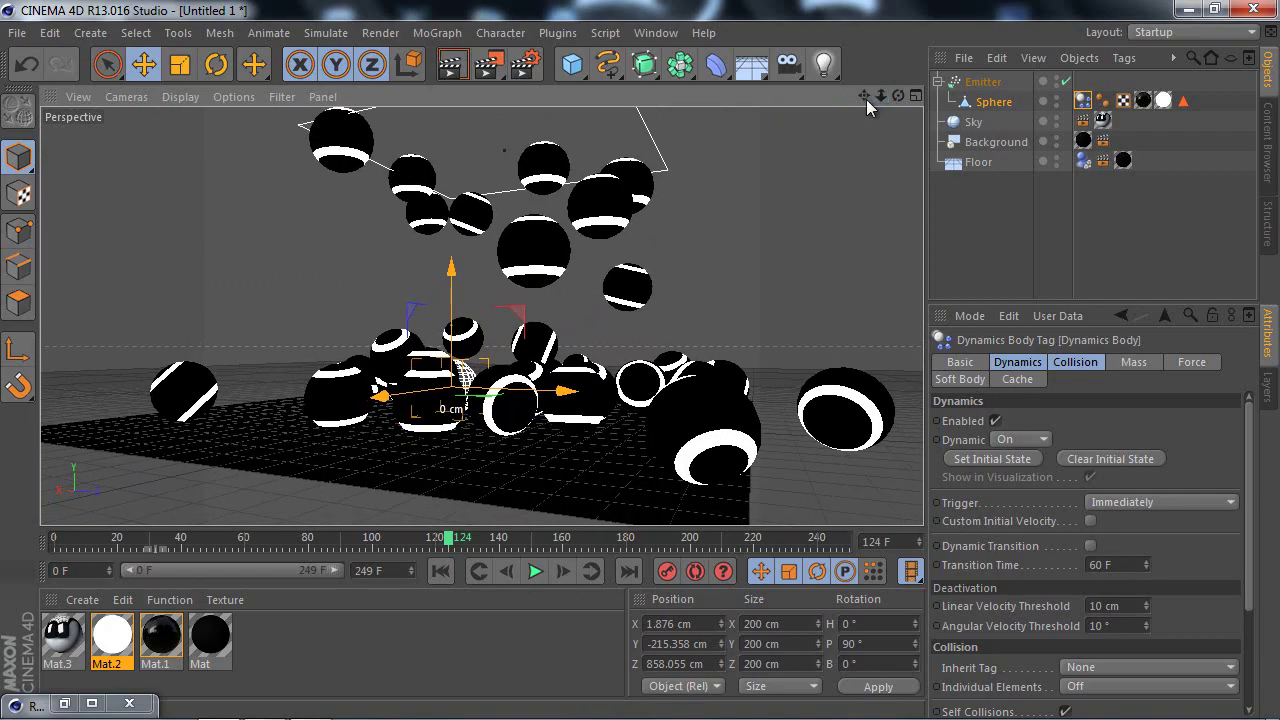
{"action": "left_click_drag", "start_coordinate": [865, 97], "coordinate": [641, 368]}
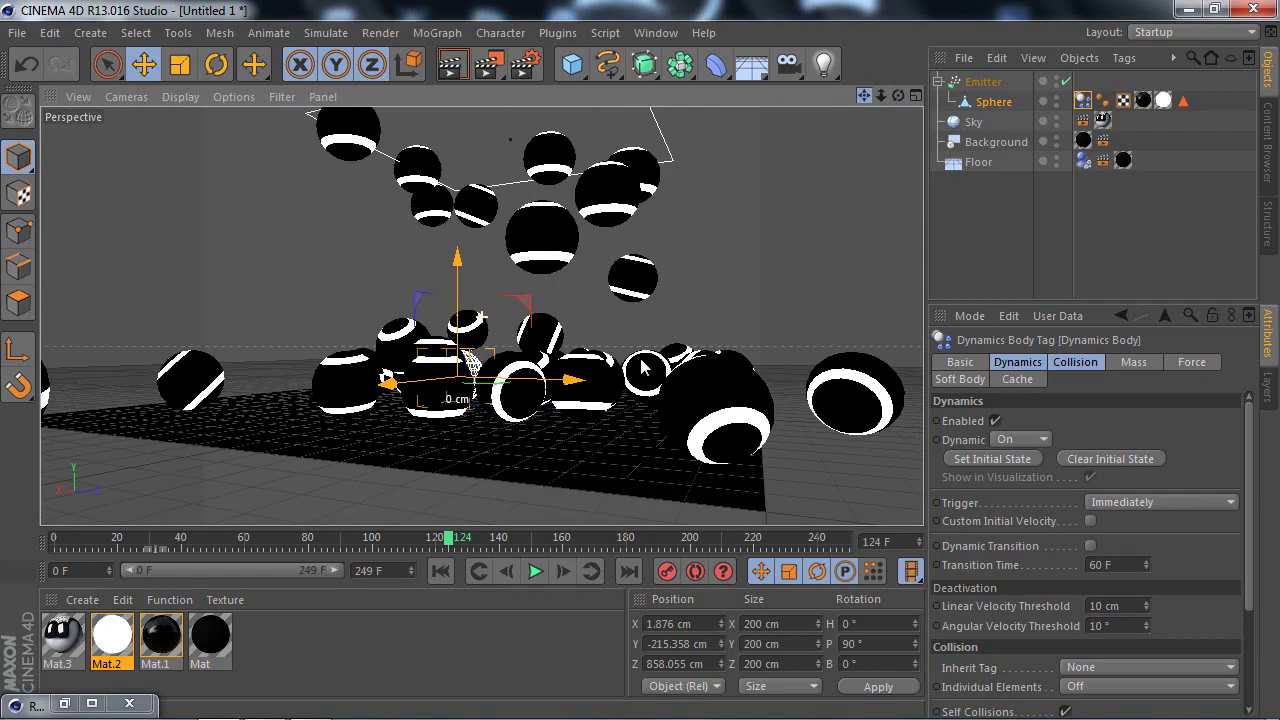
{"action": "left_click_drag", "start_coordinate": [898, 95], "coordinate": [643, 370]}
{"action": "left_click_drag", "start_coordinate": [898, 95], "coordinate": [641, 370]}
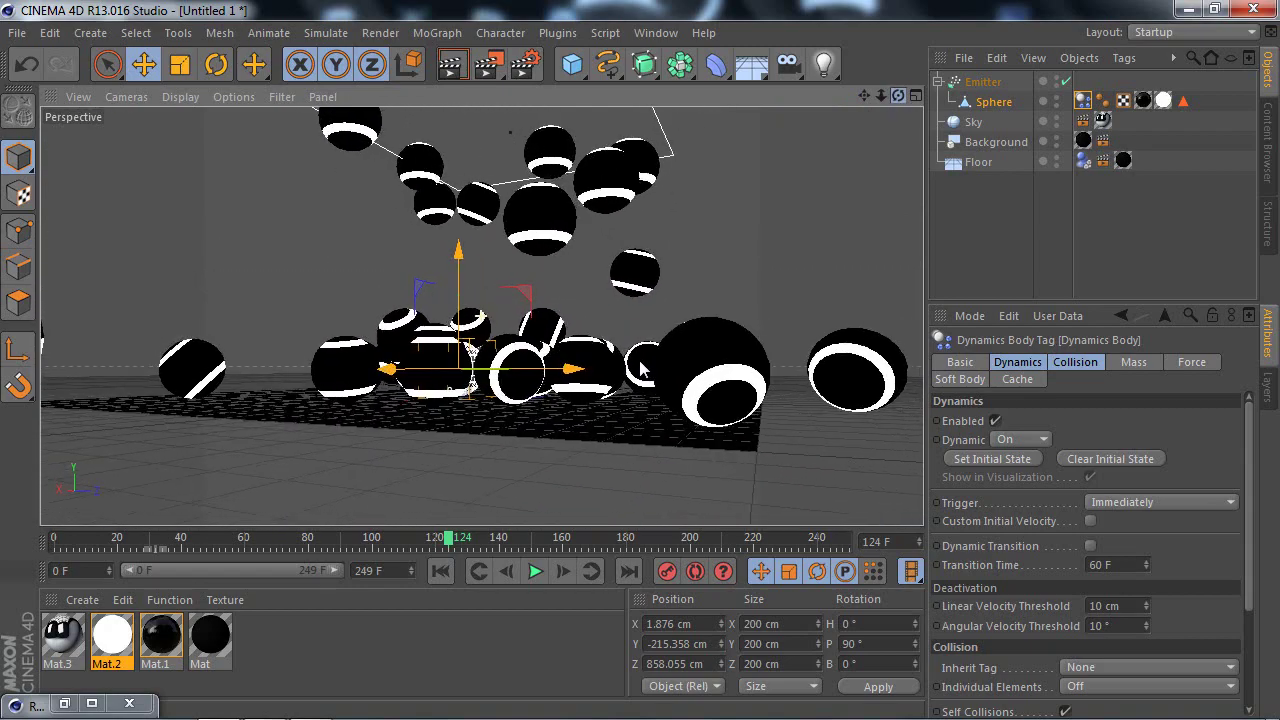
{"action": "left_click_drag", "start_coordinate": [863, 97], "coordinate": [896, 103]}
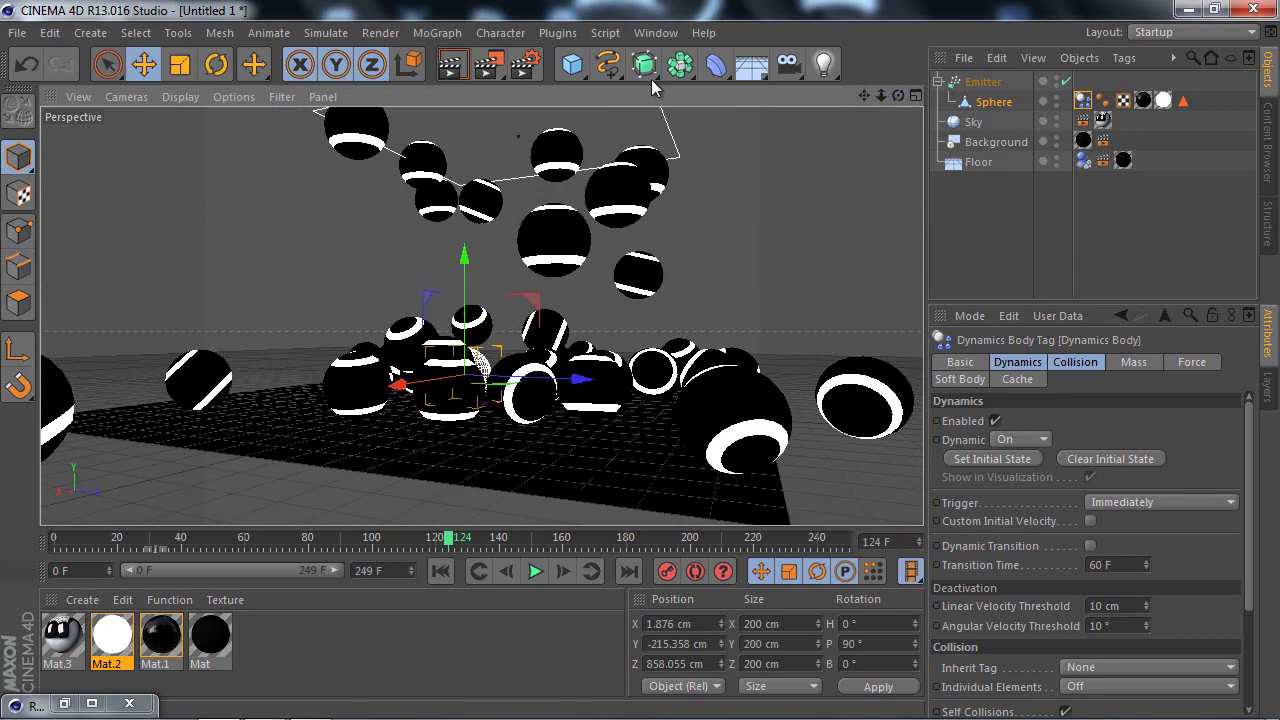
{"action": "left_click_drag", "start_coordinate": [896, 95], "coordinate": [643, 370]}
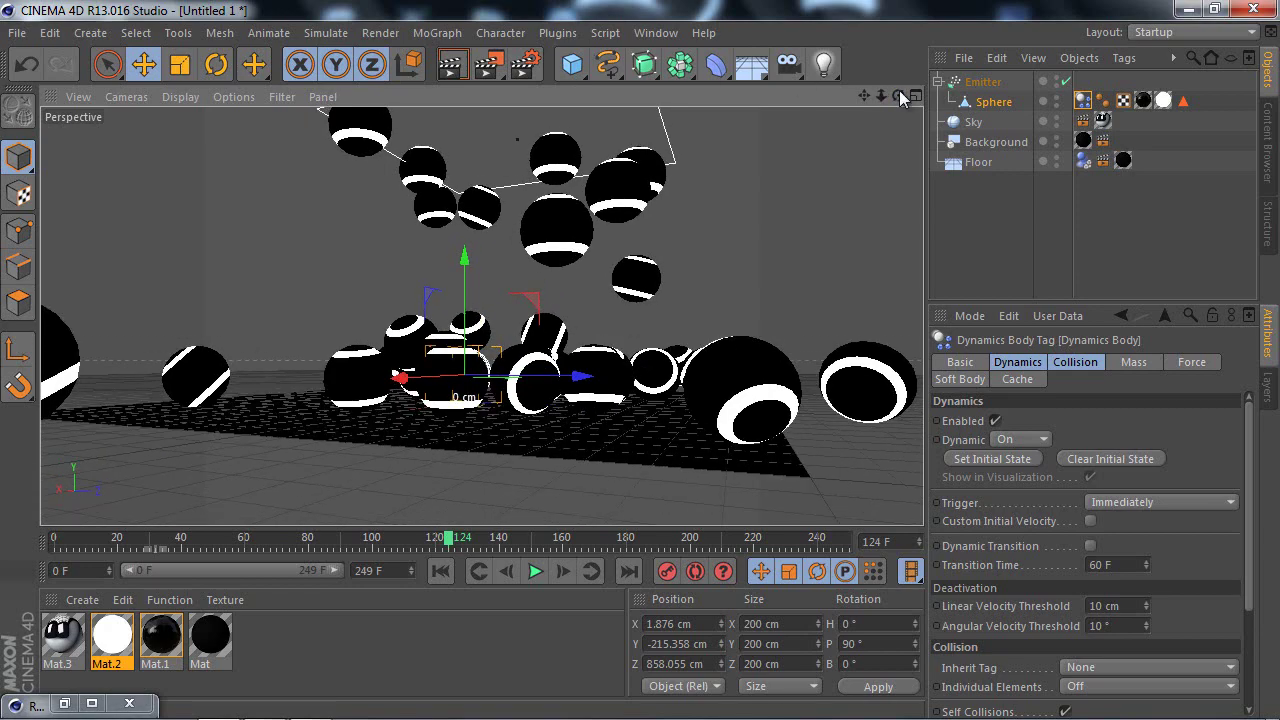
{"action": "left_click_drag", "start_coordinate": [901, 97], "coordinate": [640, 330]}
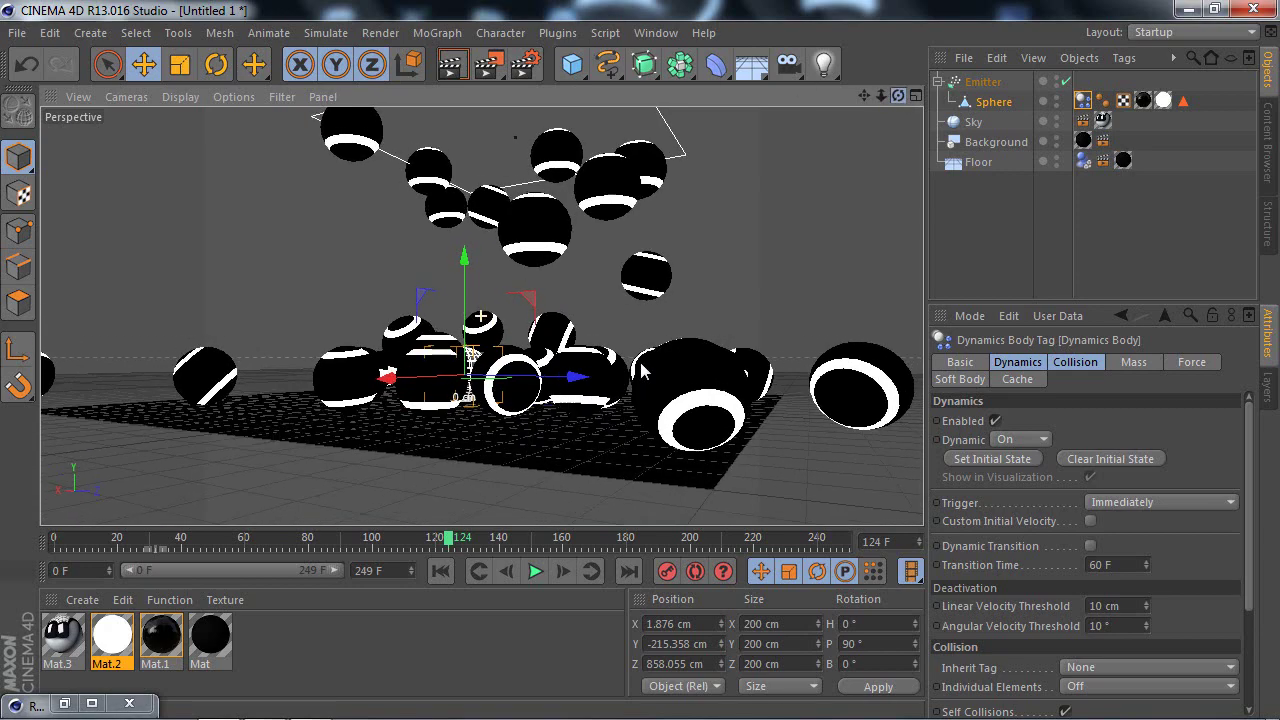
Step: Render the active view at frame 124 showing black spheres with glowing white stripes
{"action": "left_click", "coordinate": [504, 76]}
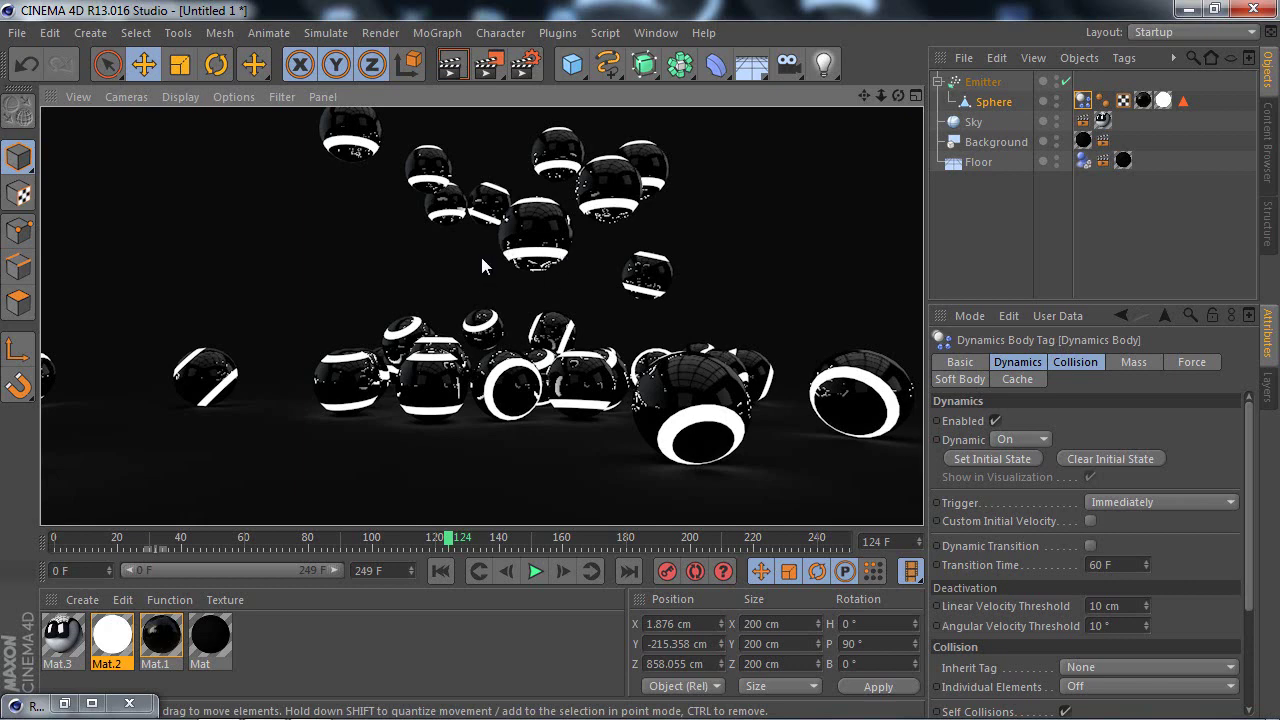
{"action": "mouse_move", "coordinate": [278, 712]}
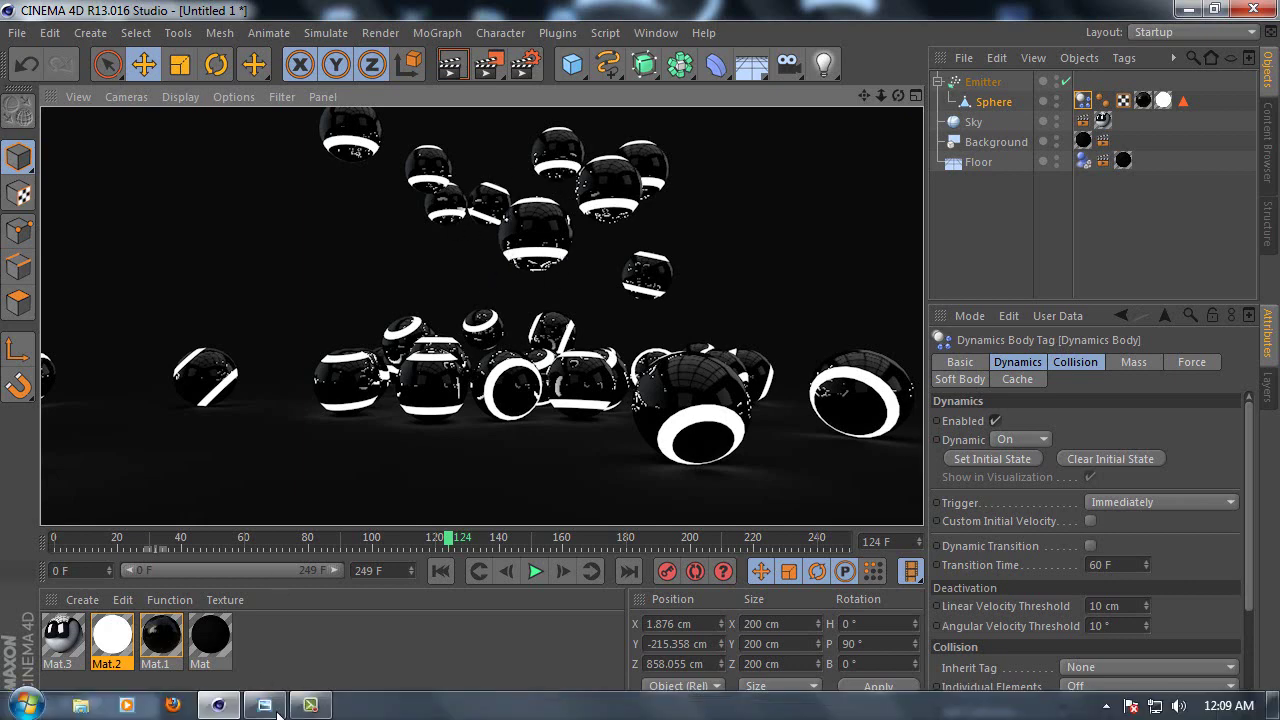
{"action": "left_click", "coordinate": [262, 705]}
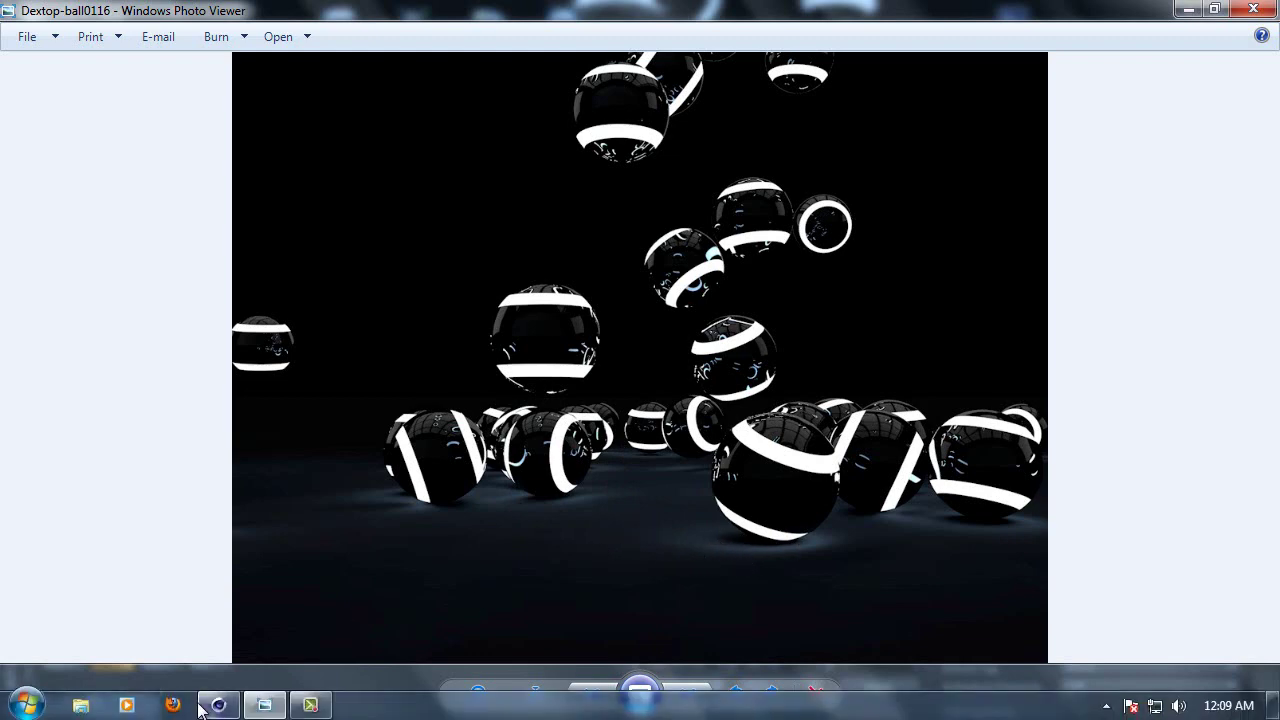
{"action": "left_click", "coordinate": [237, 706]}
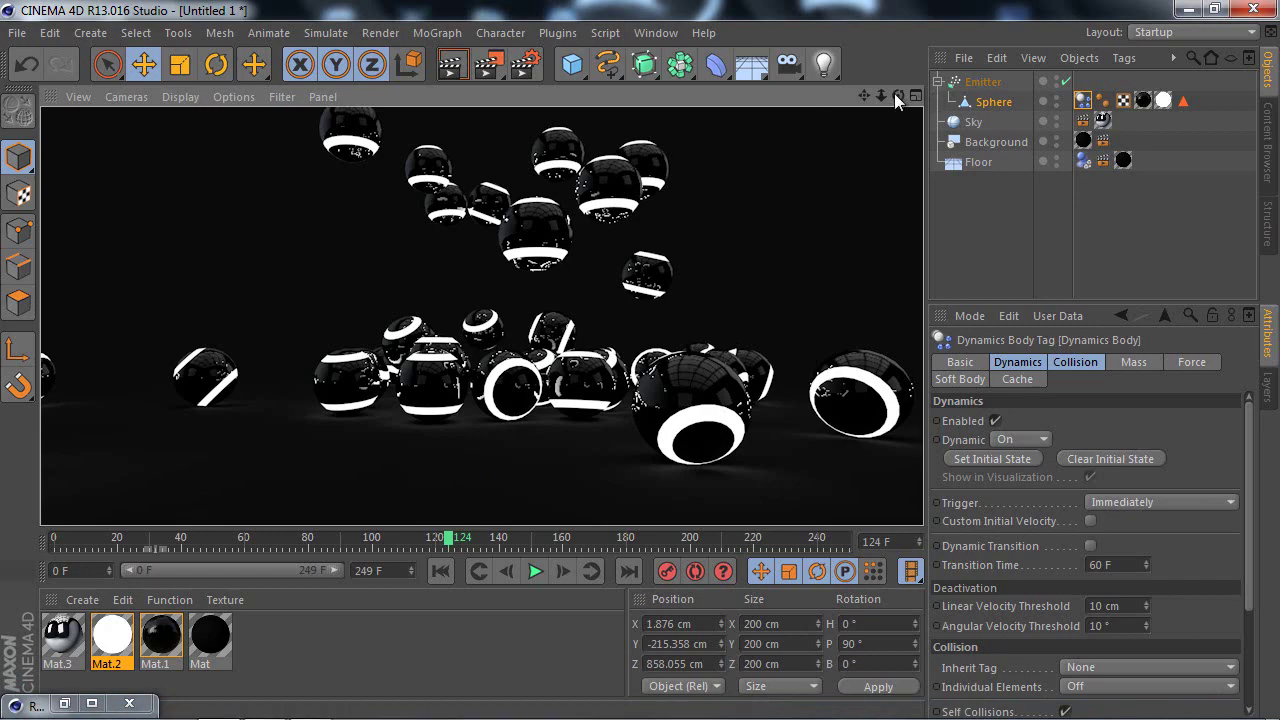
Step: Replay the simulation from frame 0 to 114, then orbit to look down on the scattered spheres
{"action": "left_click_drag", "start_coordinate": [894, 93], "coordinate": [640, 370]}
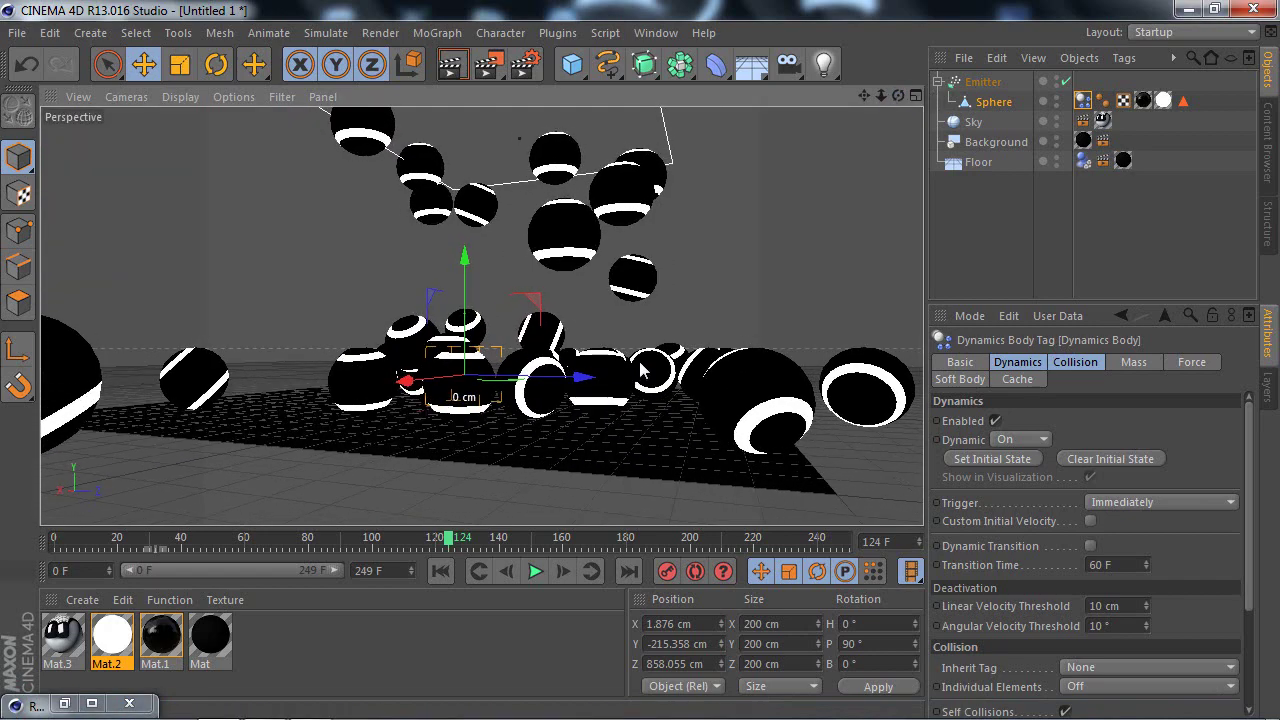
{"action": "left_click", "coordinate": [440, 570]}
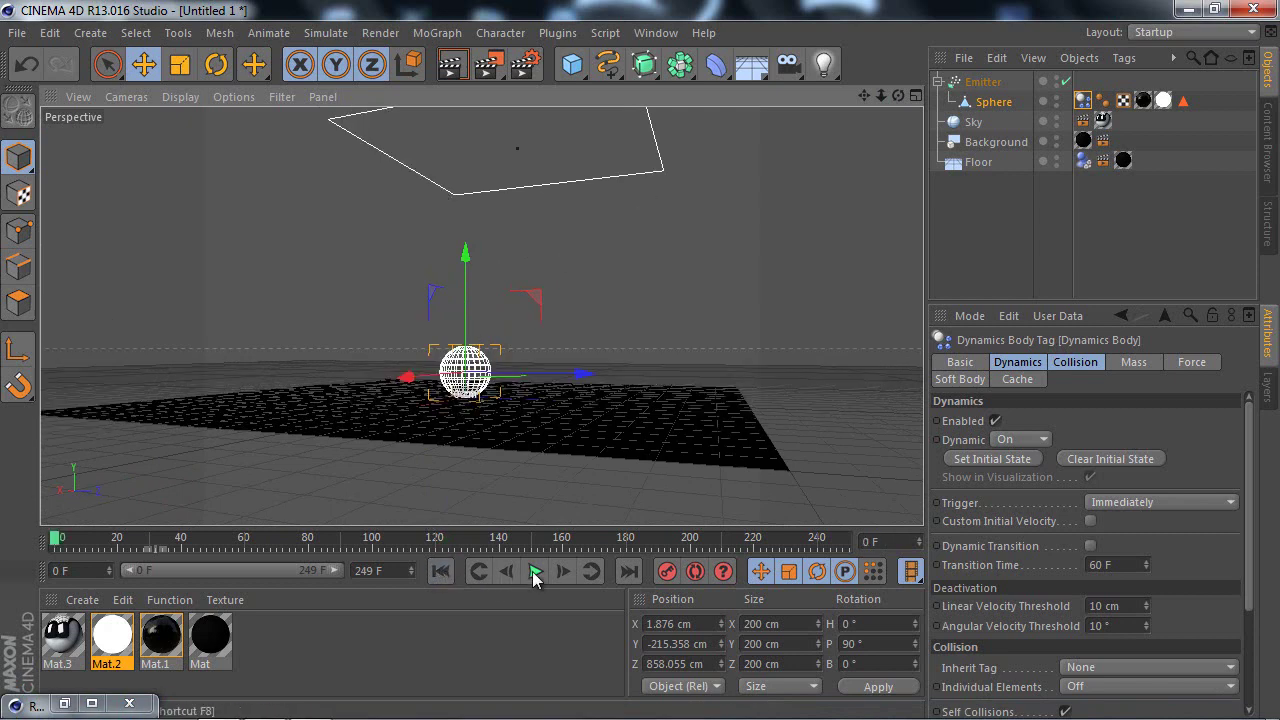
{"action": "left_click", "coordinate": [533, 574]}
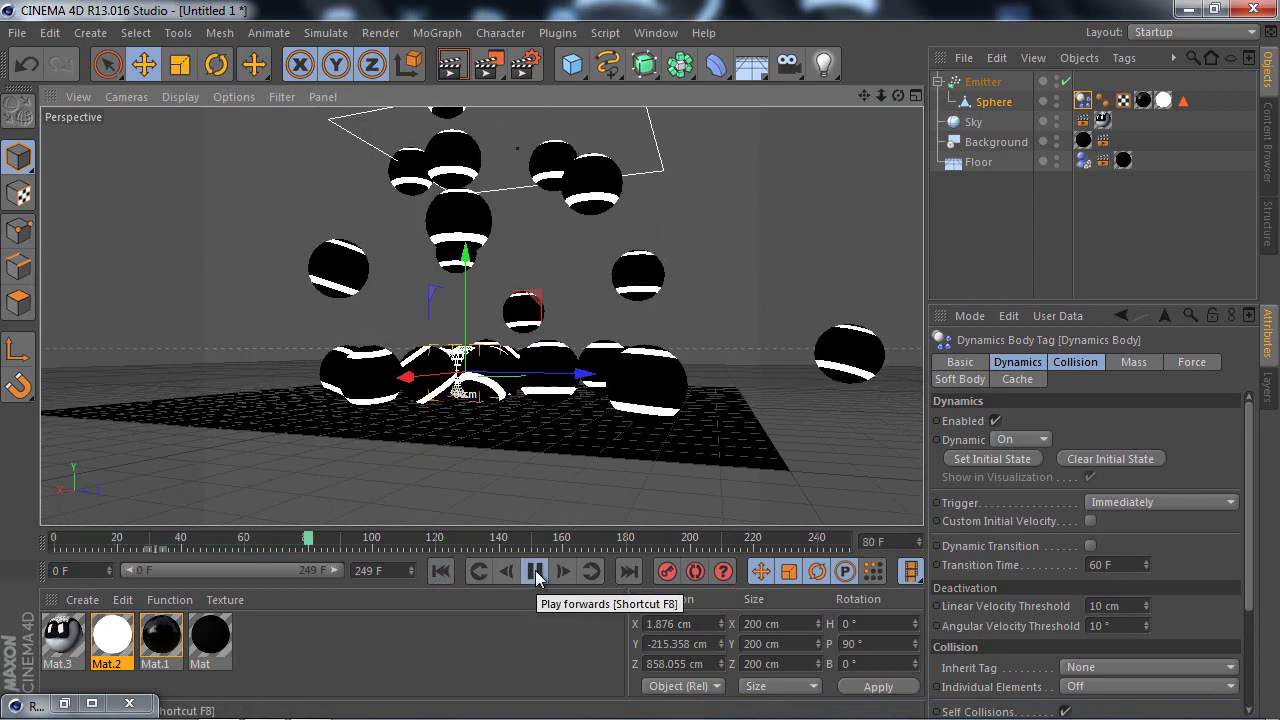
{"action": "left_click", "coordinate": [537, 574]}
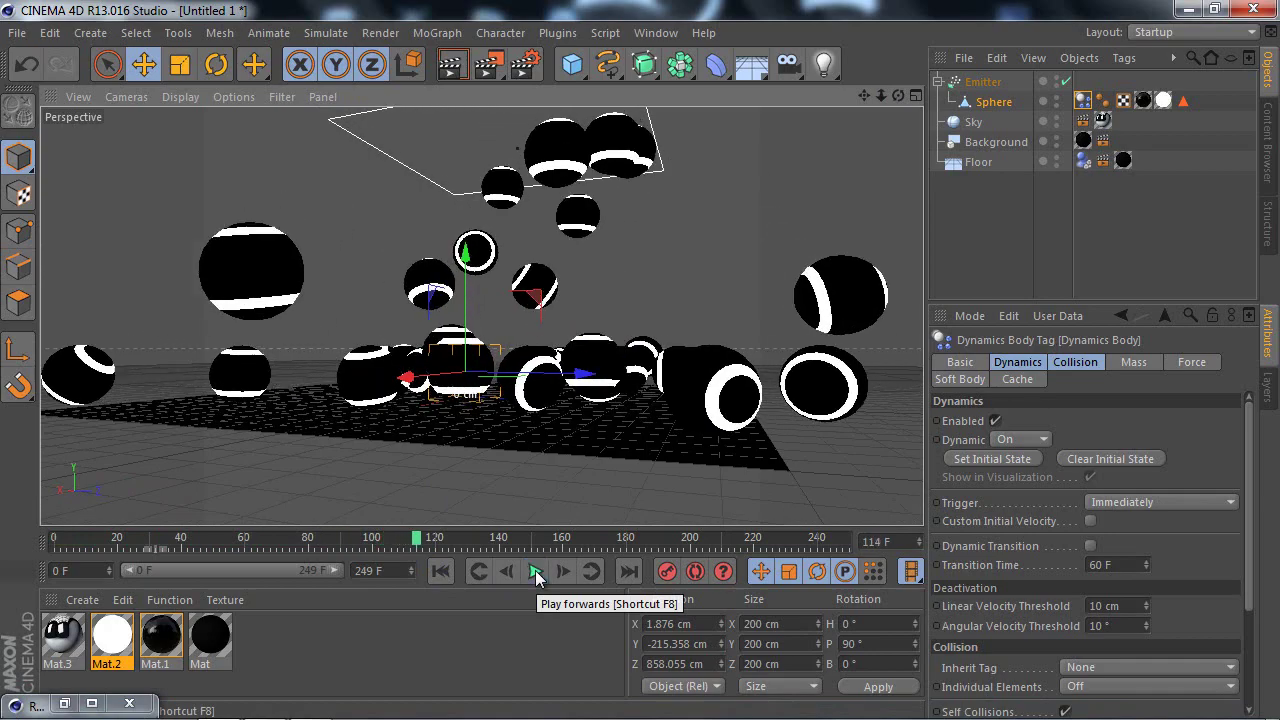
{"action": "mouse_move", "coordinate": [890, 115]}
{"action": "left_mouse_down", "text": "alt"}
{"action": "mouse_move", "coordinate": [641, 370]}
{"action": "mouse_move", "coordinate": [641, 352]}
{"action": "left_mouse_up", "text": "alt"}
{"action": "left_click_drag", "start_coordinate": [887, 102], "coordinate": [868, 101]}
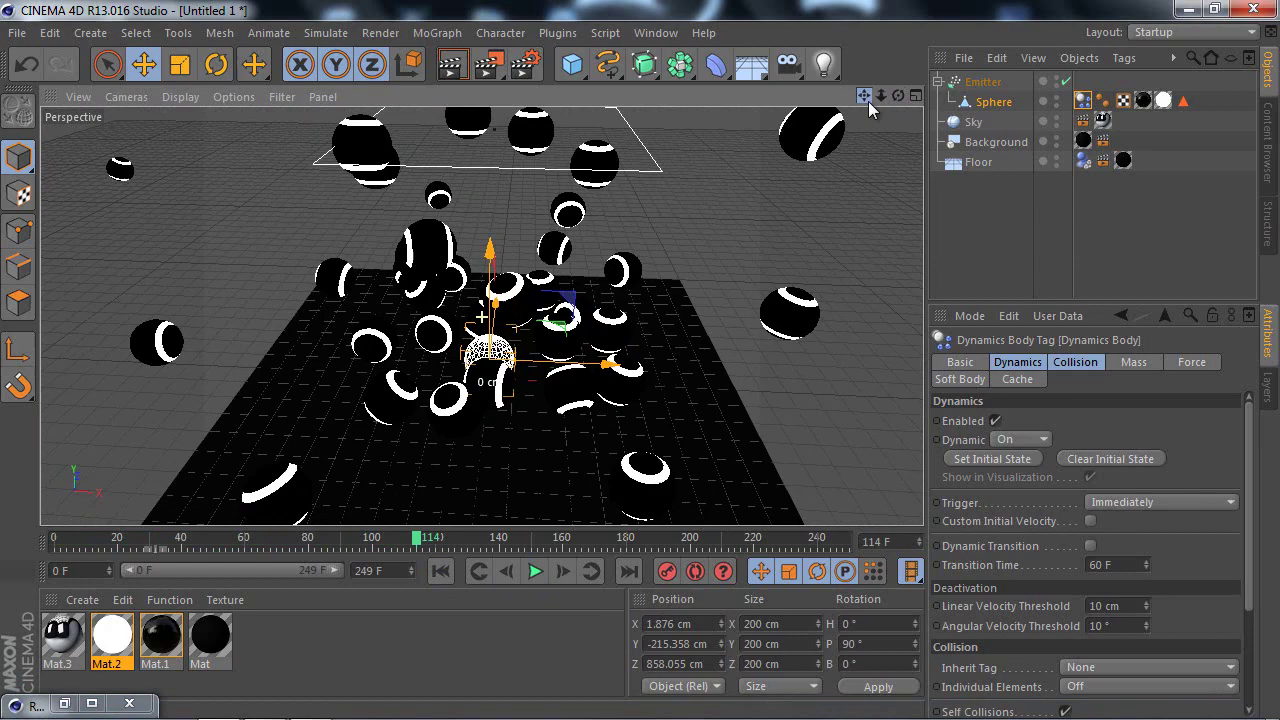
Step: Set Mat.2's Luminance colour to green (R4 G255 B0) and render the view
{"action": "double_click", "coordinate": [127, 630]}
{"action": "left_click", "coordinate": [528, 206]}
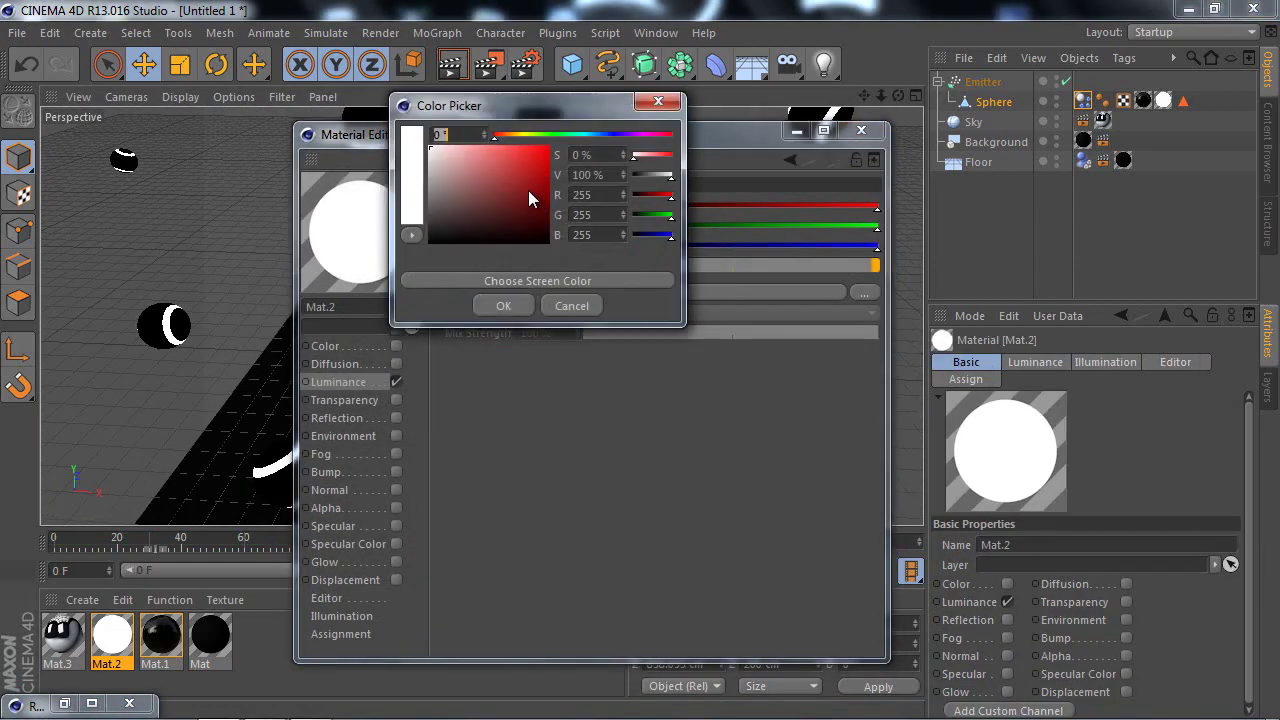
{"action": "left_click_drag", "start_coordinate": [530, 198], "coordinate": [556, 137]}
{"action": "left_click", "coordinate": [552, 136]}
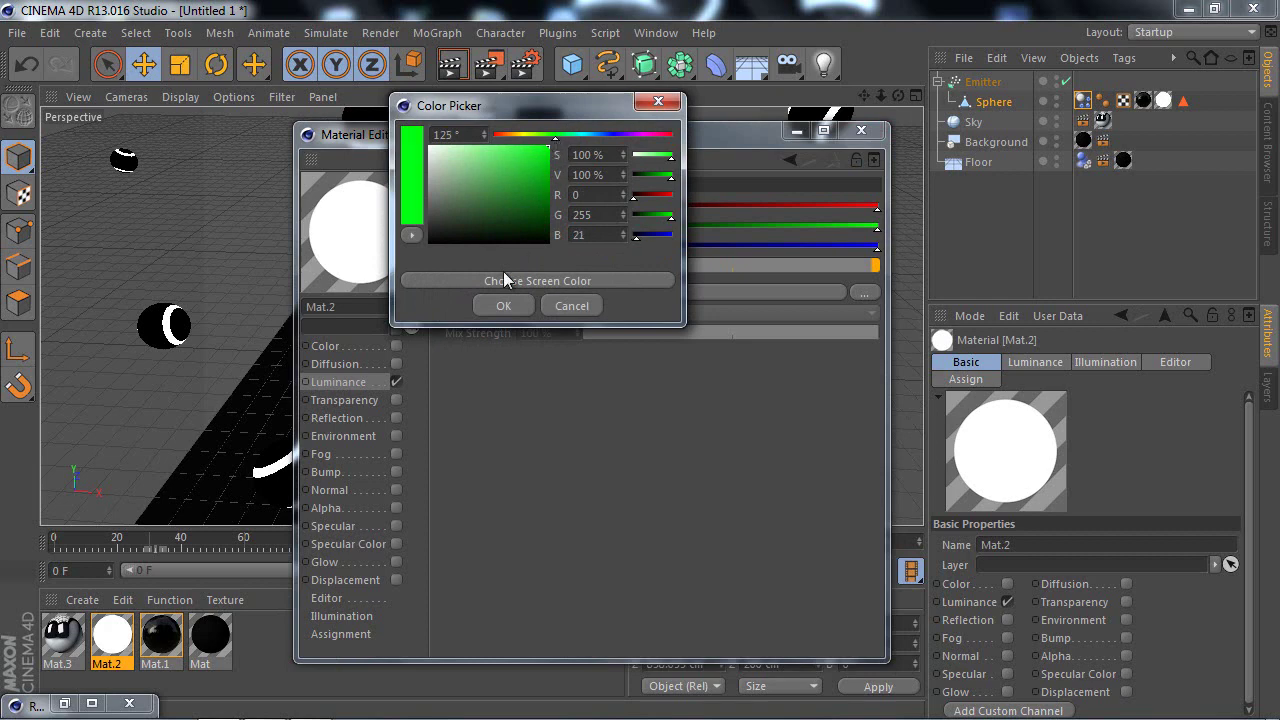
{"action": "left_click", "coordinate": [552, 137]}
{"action": "left_click", "coordinate": [500, 303]}
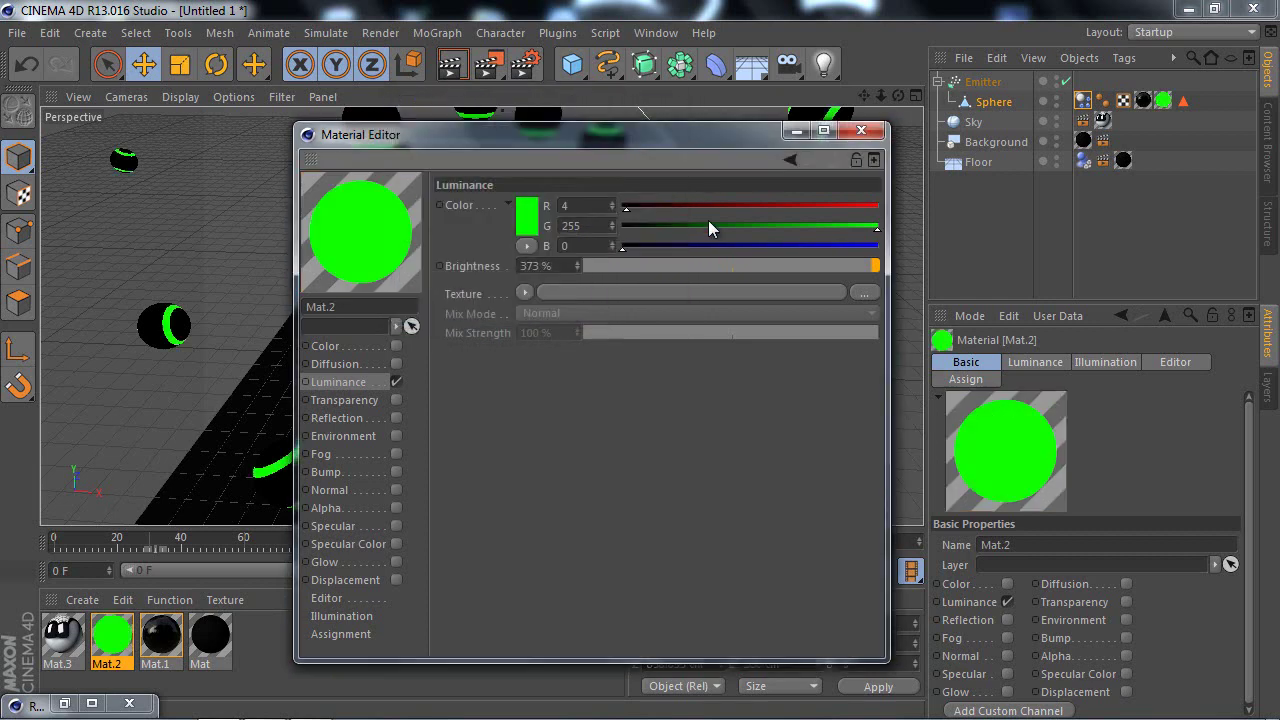
{"action": "left_click", "coordinate": [797, 130]}
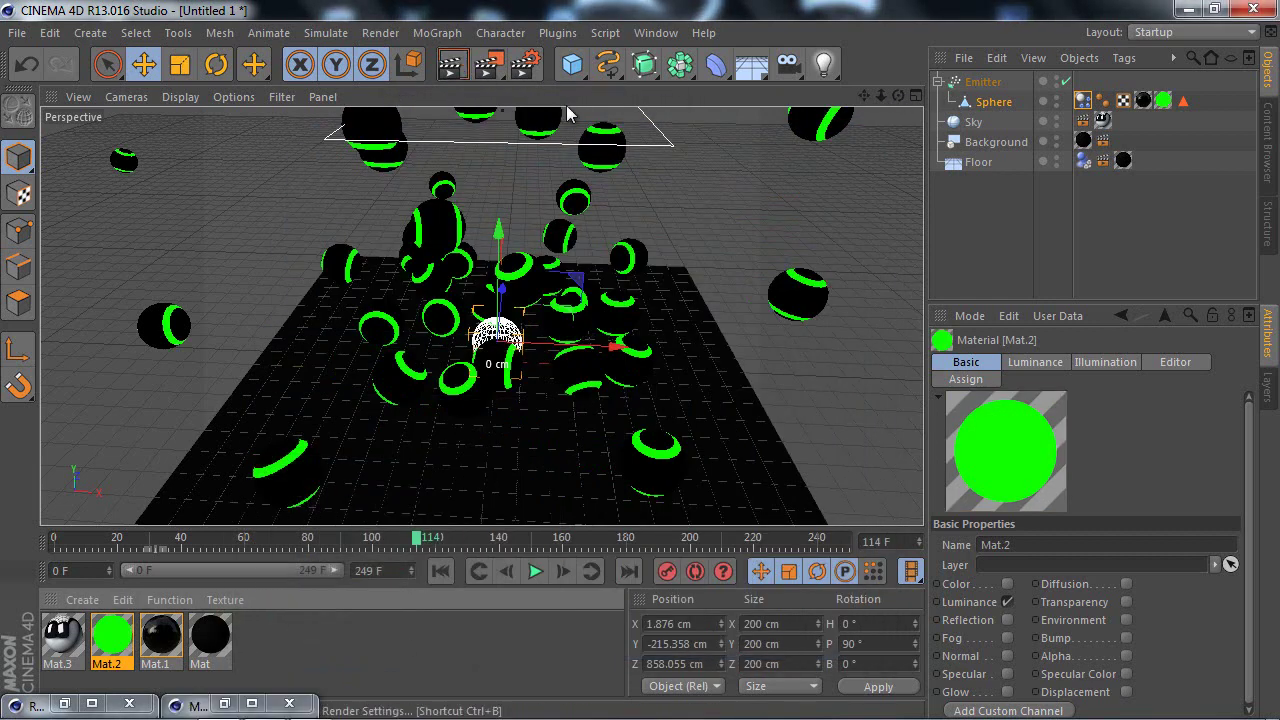
{"action": "key", "text": "ctrl+r"}
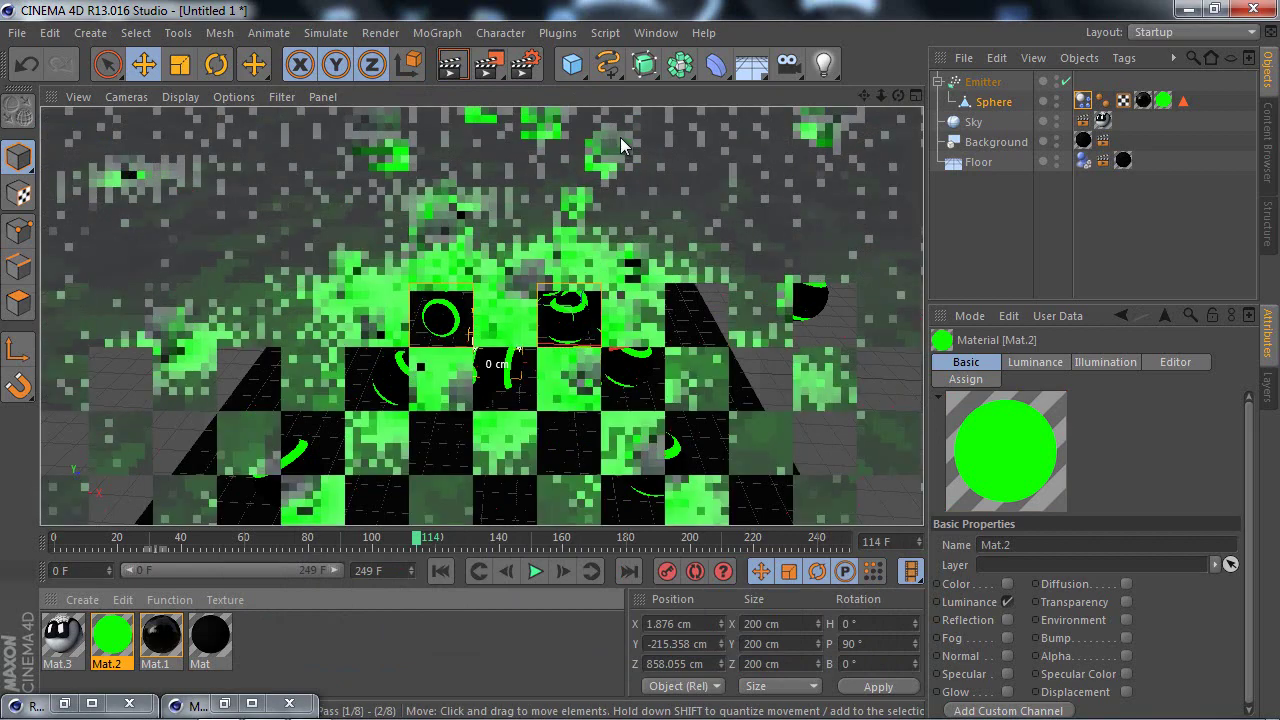
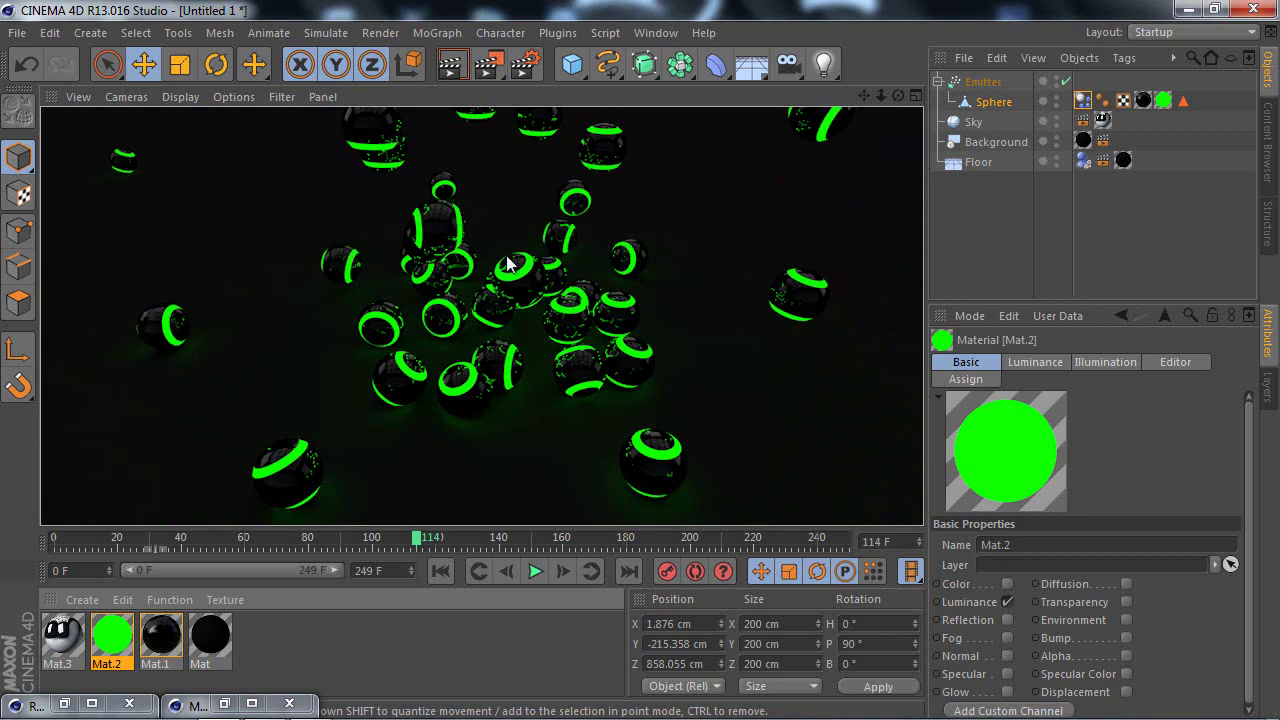
Step: Open Render Settings and review the Output page at 800 x 600 pixels, 72 DPI, keeping the resolution unchanged
{"action": "left_click", "coordinate": [520, 68]}
{"action": "left_click", "coordinate": [520, 68]}
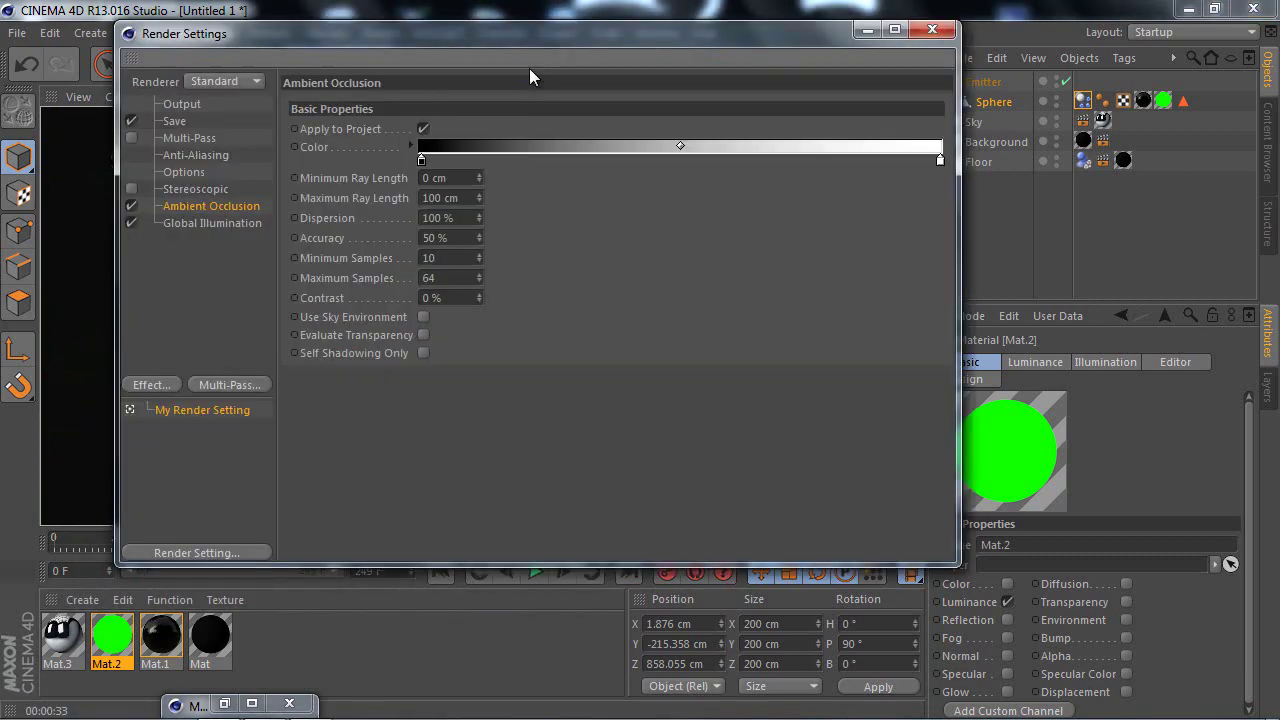
{"action": "left_click", "coordinate": [175, 105]}
{"action": "left_click", "coordinate": [304, 102]}
{"action": "mouse_move", "coordinate": [329, 164]}
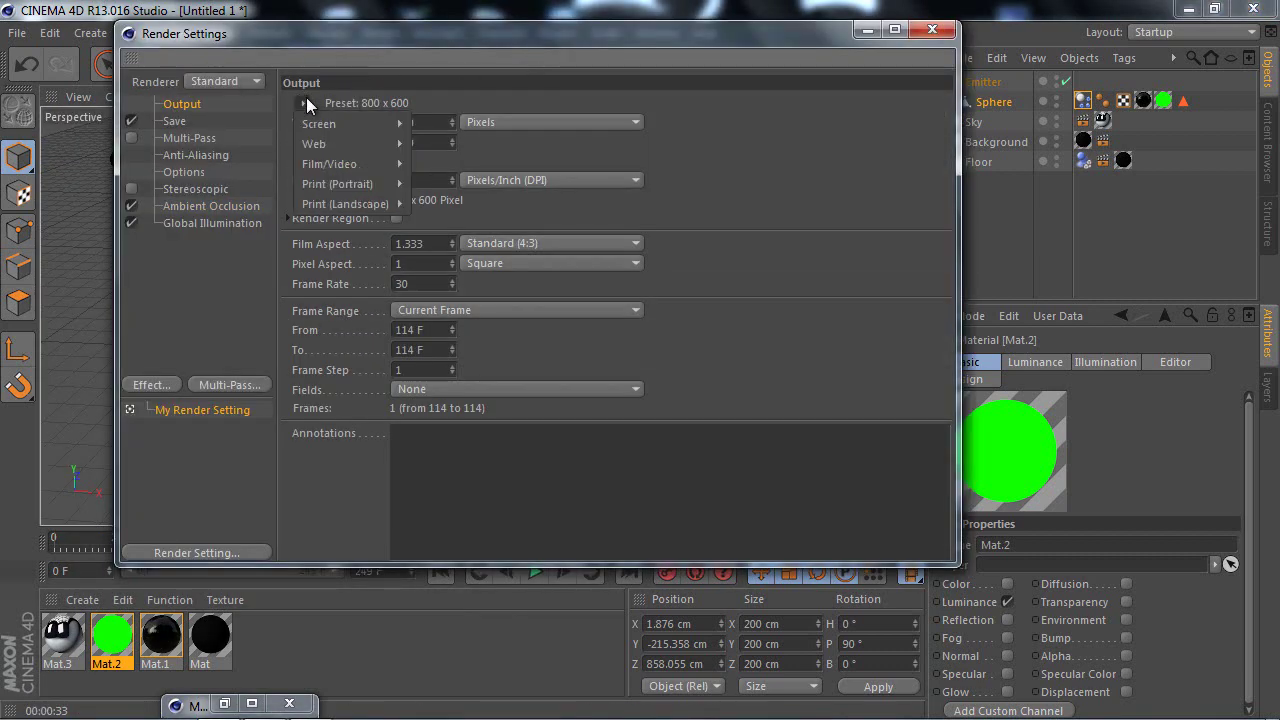
{"action": "left_click", "coordinate": [604, 196]}
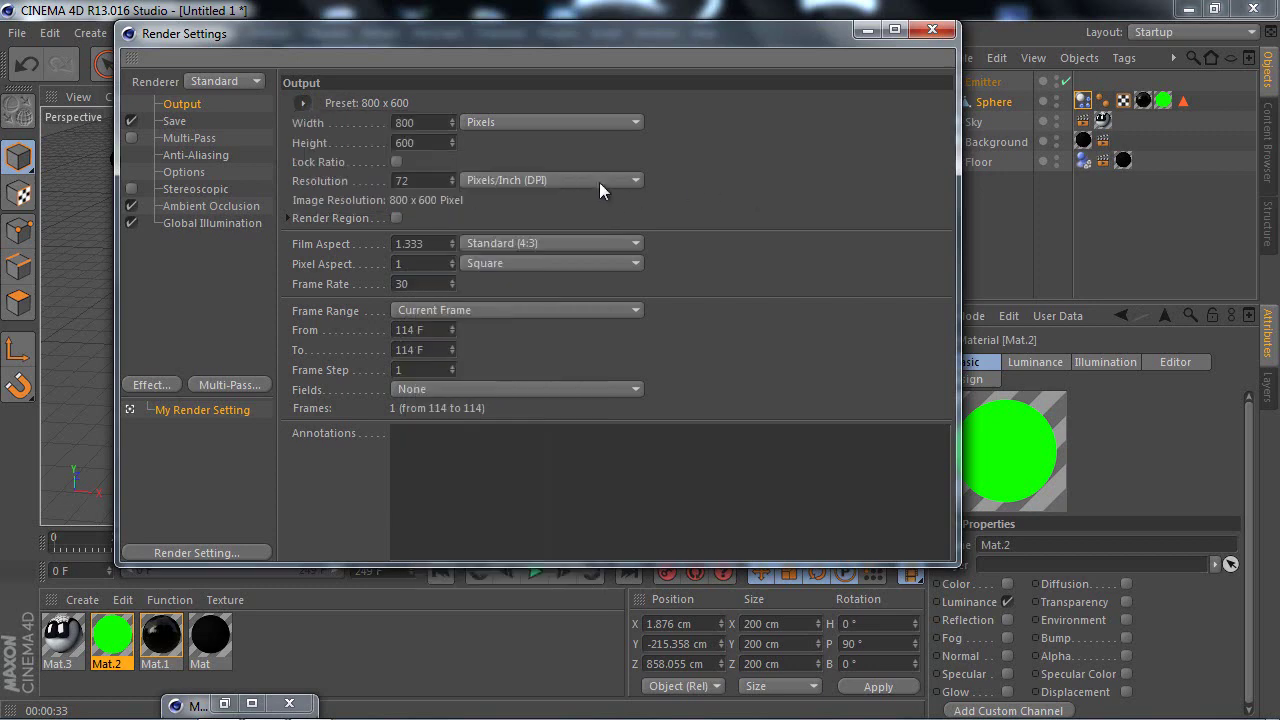
Step: Save rendered images as JPEG, then bring up the Anti-Aliasing page
{"action": "left_click", "coordinate": [176, 121]}
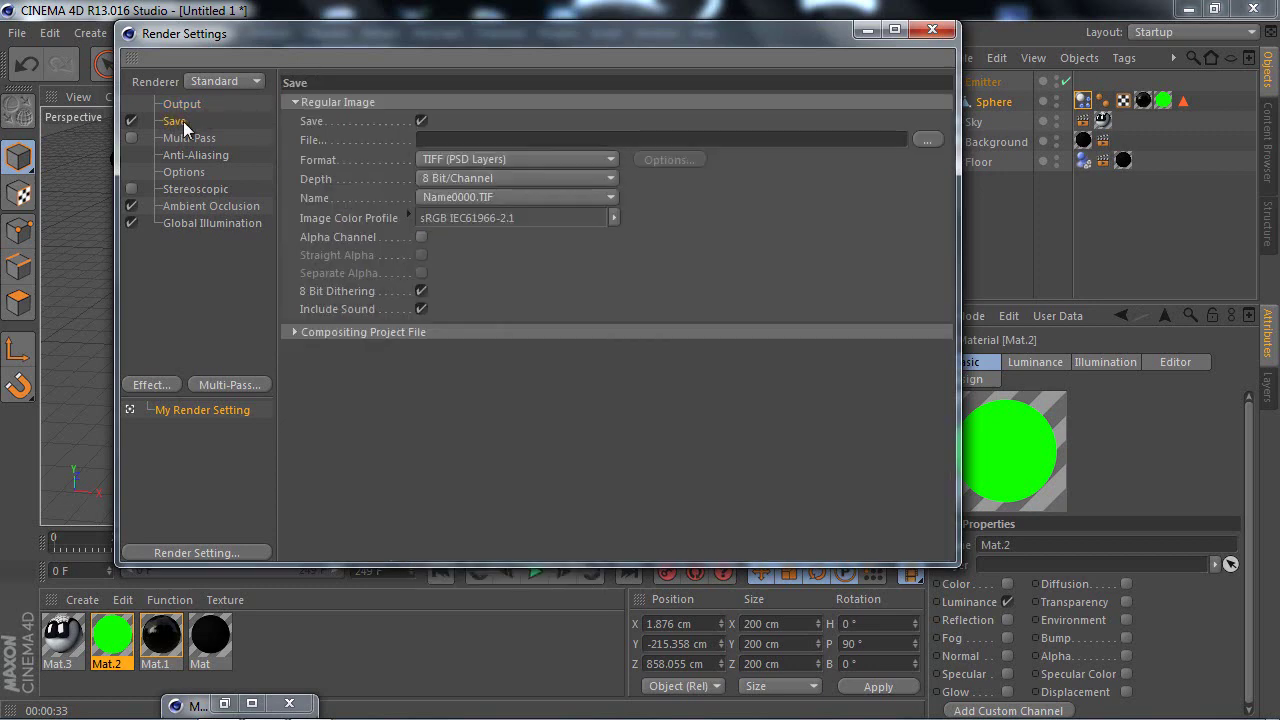
{"action": "left_click", "coordinate": [478, 161]}
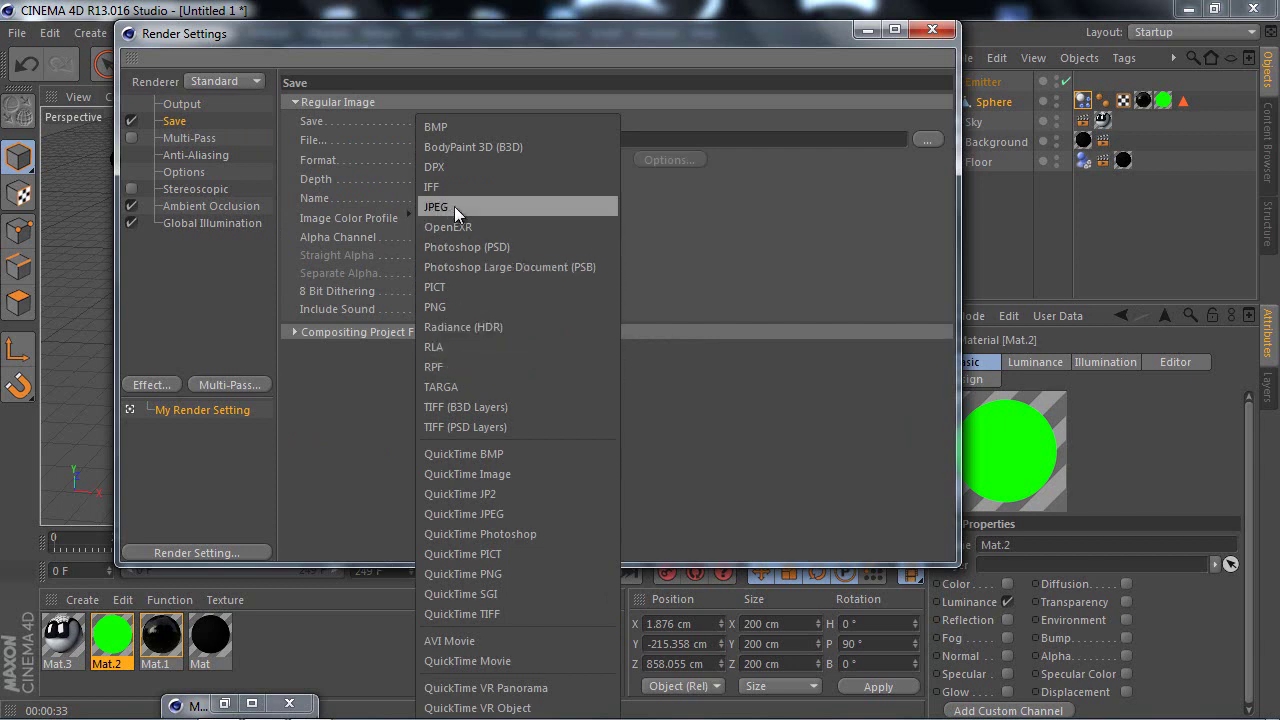
{"action": "left_click", "coordinate": [466, 208]}
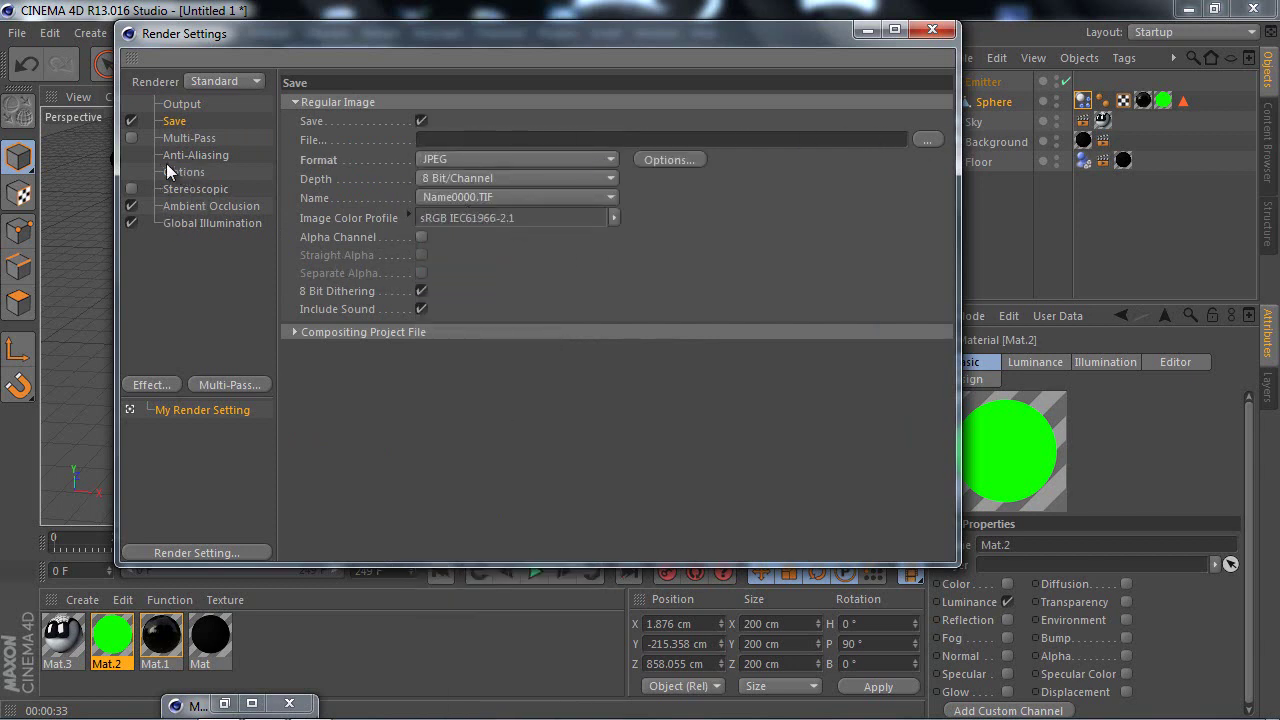
{"action": "left_click", "coordinate": [191, 158]}
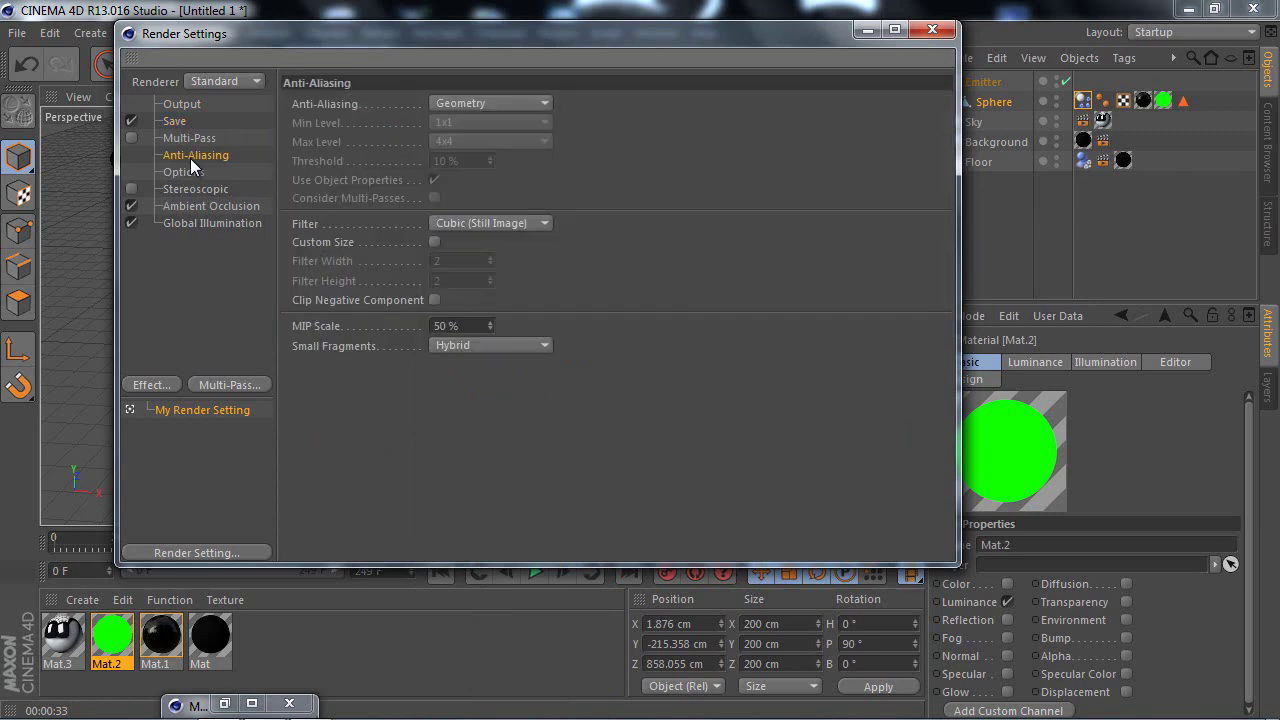
Step: Set anti-aliasing to Best with levels 1x1 to 4x4, close Render Settings, and render the viewport
{"action": "left_click", "coordinate": [465, 101]}
{"action": "left_click", "coordinate": [477, 165]}
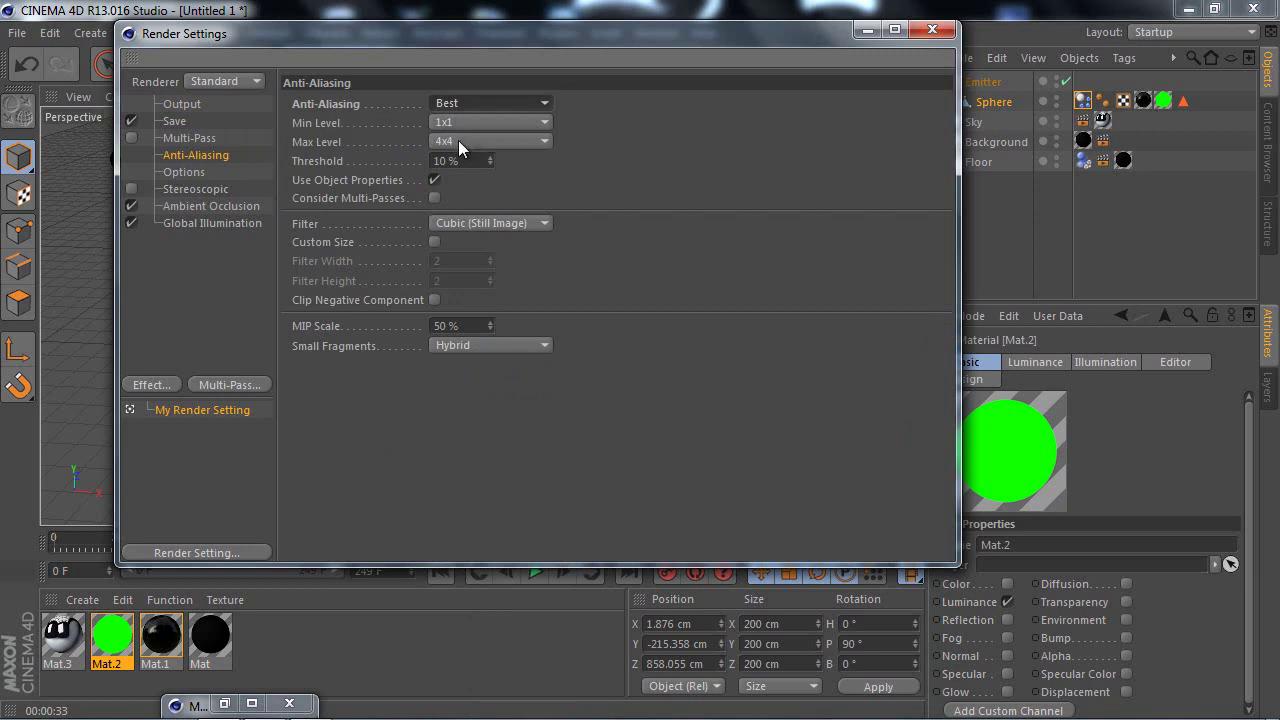
{"action": "left_click", "coordinate": [458, 140]}
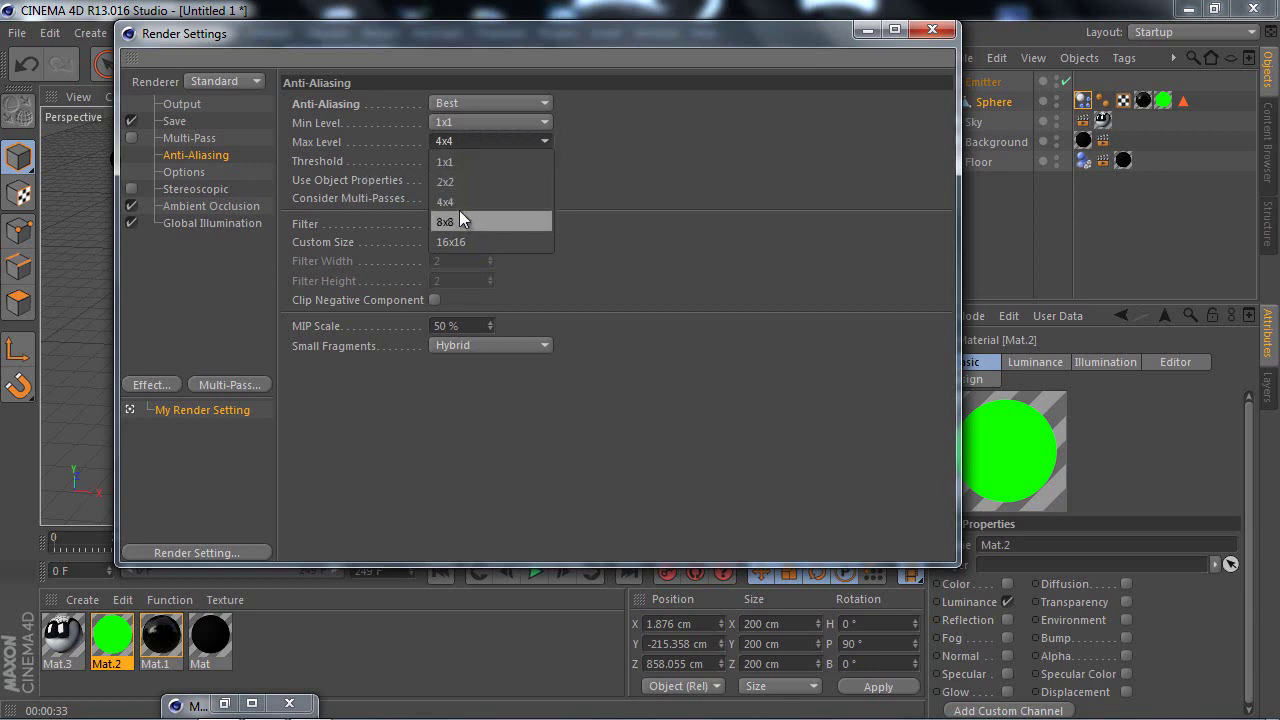
{"action": "left_click", "coordinate": [476, 215]}
{"action": "left_click", "coordinate": [471, 144]}
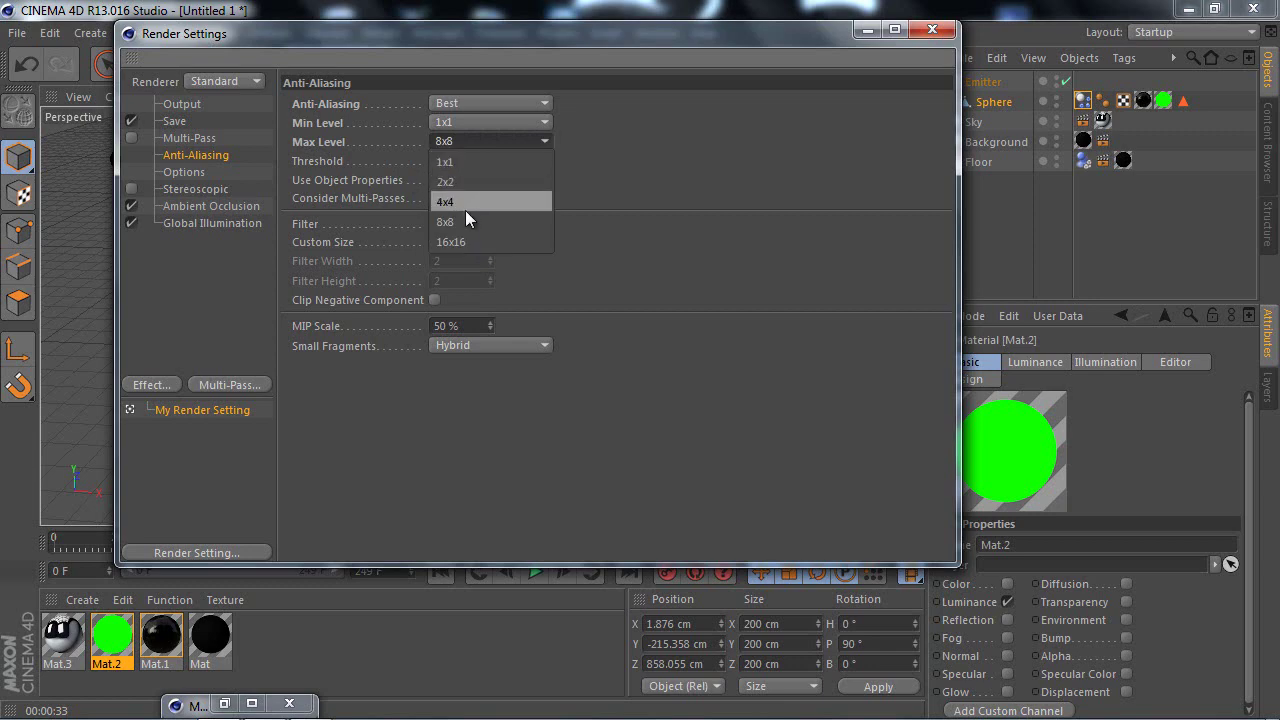
{"action": "left_click", "coordinate": [465, 210]}
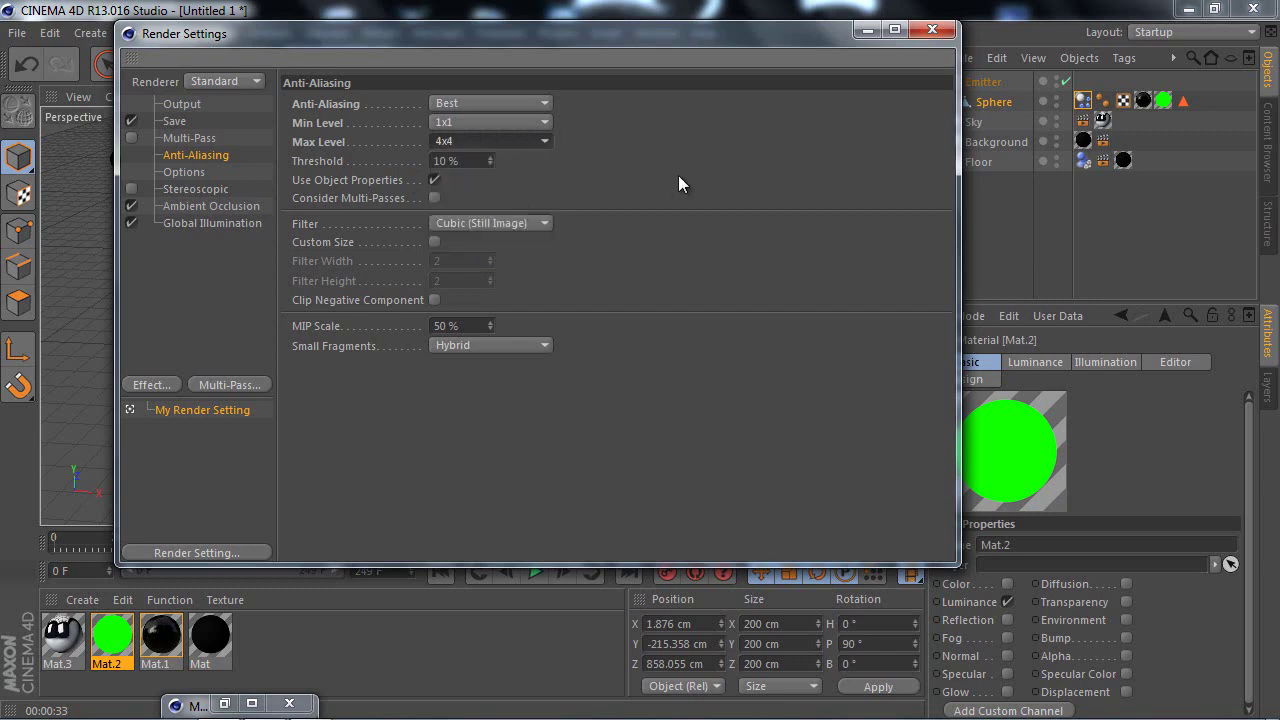
{"action": "left_click", "coordinate": [932, 30]}
{"action": "left_click", "coordinate": [465, 66]}
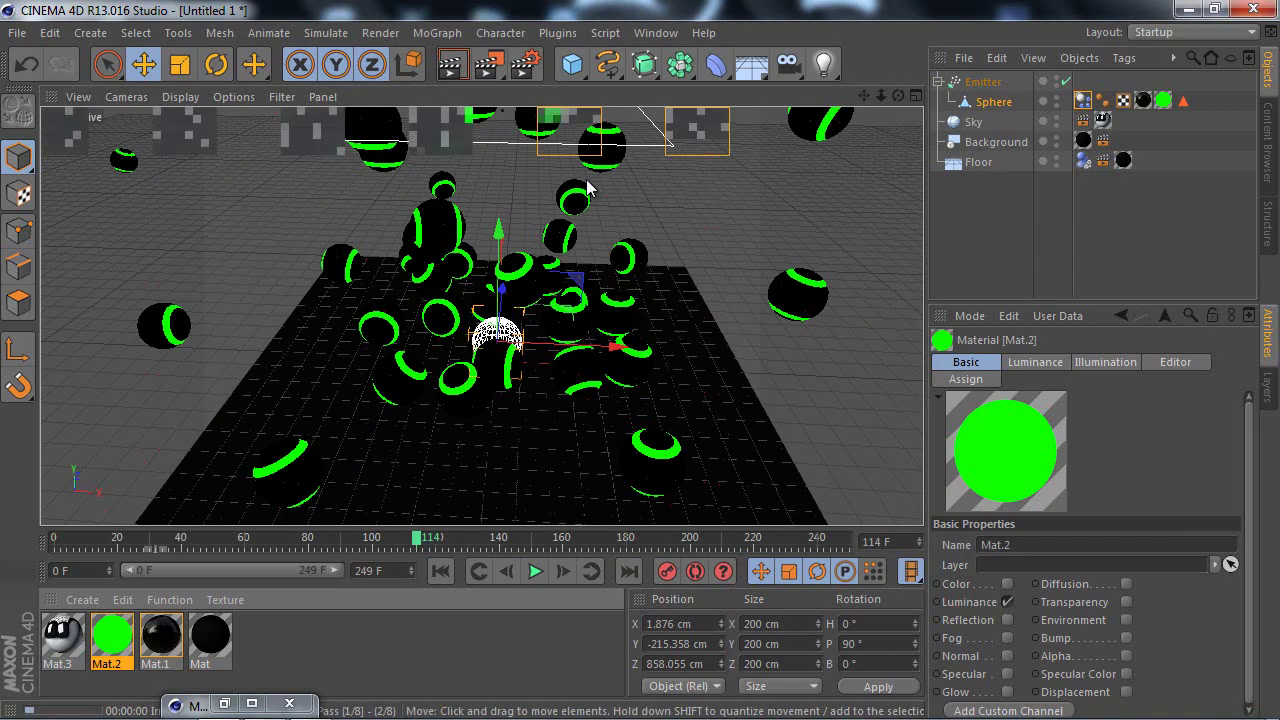